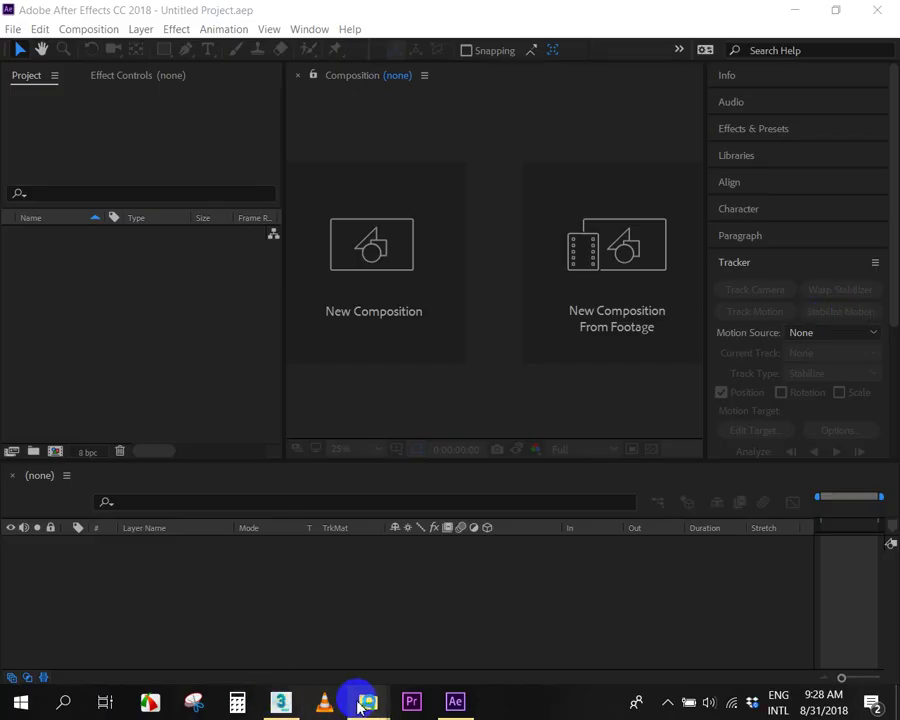
Play result.mp4 from the 25-Particular Spread folder in VLC to preview the finished effect.
{"action": "mouse_move", "coordinate": [360, 698]}
{"action": "left_click", "coordinate": [320, 632]}
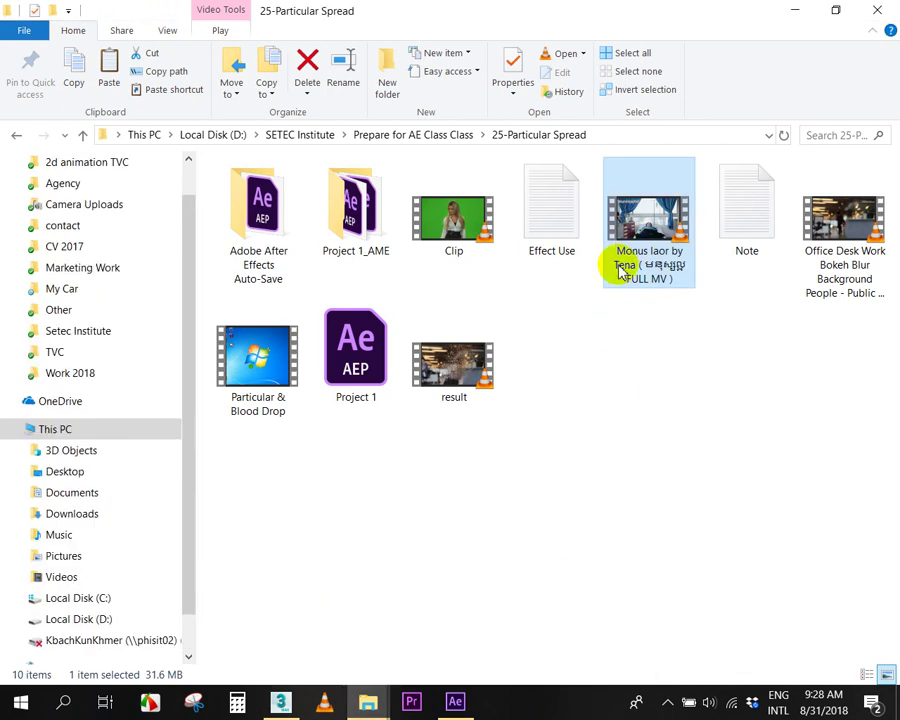
{"action": "double_click", "coordinate": [484, 370]}
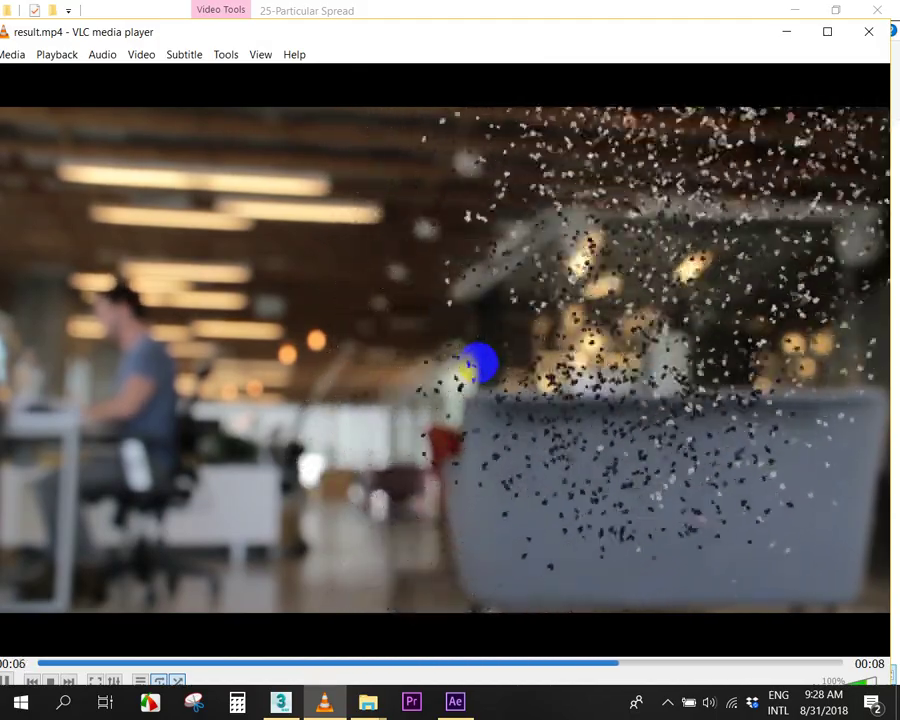
{"action": "key", "text": "super+d"}
{"action": "key", "text": "super+e"}
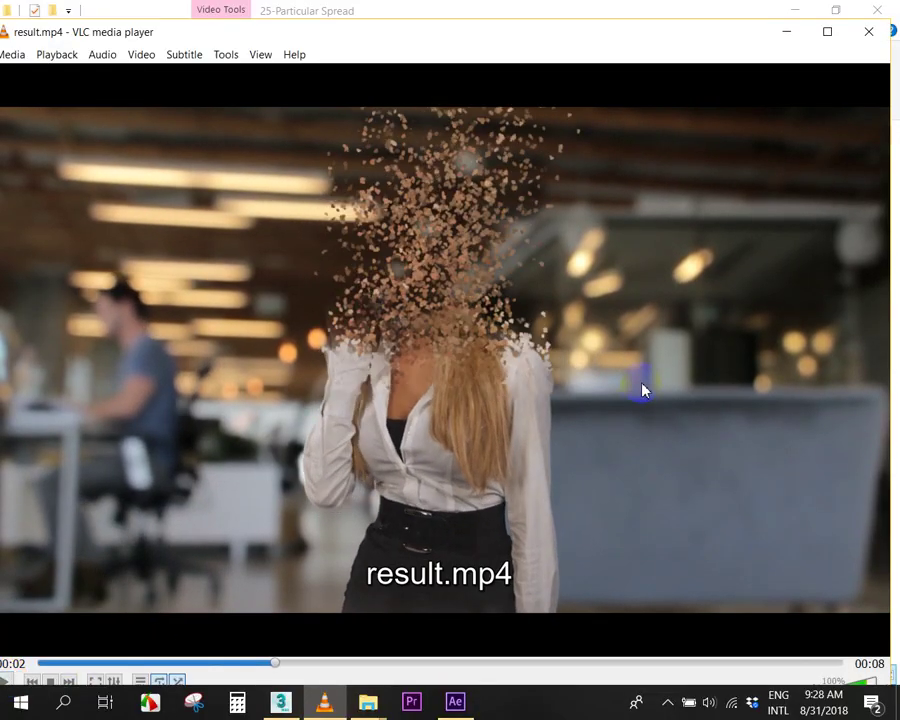
{"action": "left_click_drag", "start_coordinate": [428, 36], "coordinate": [429, 18]}
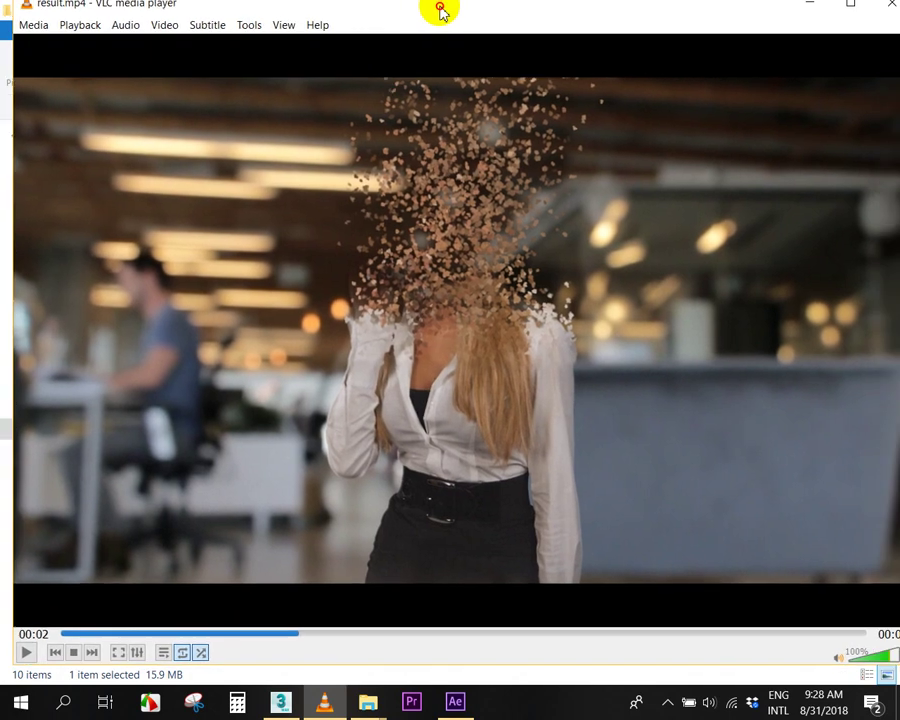
{"action": "left_click", "coordinate": [454, 705]}
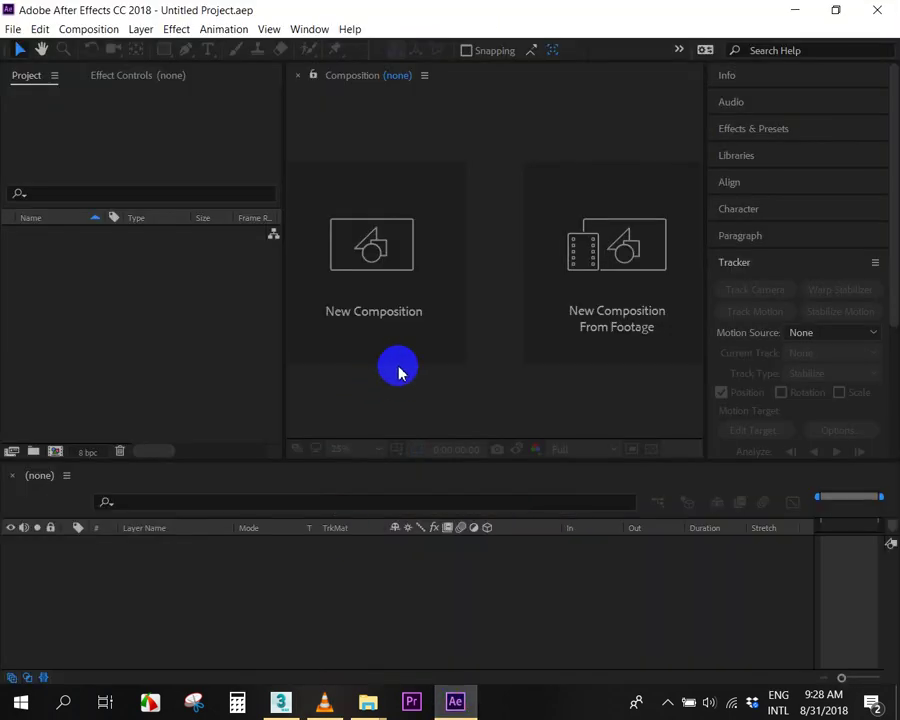
Create composition 01 using the HDTV 1080 29.97 preset, 0;00;08;06 long.
{"action": "left_click", "coordinate": [397, 270]}
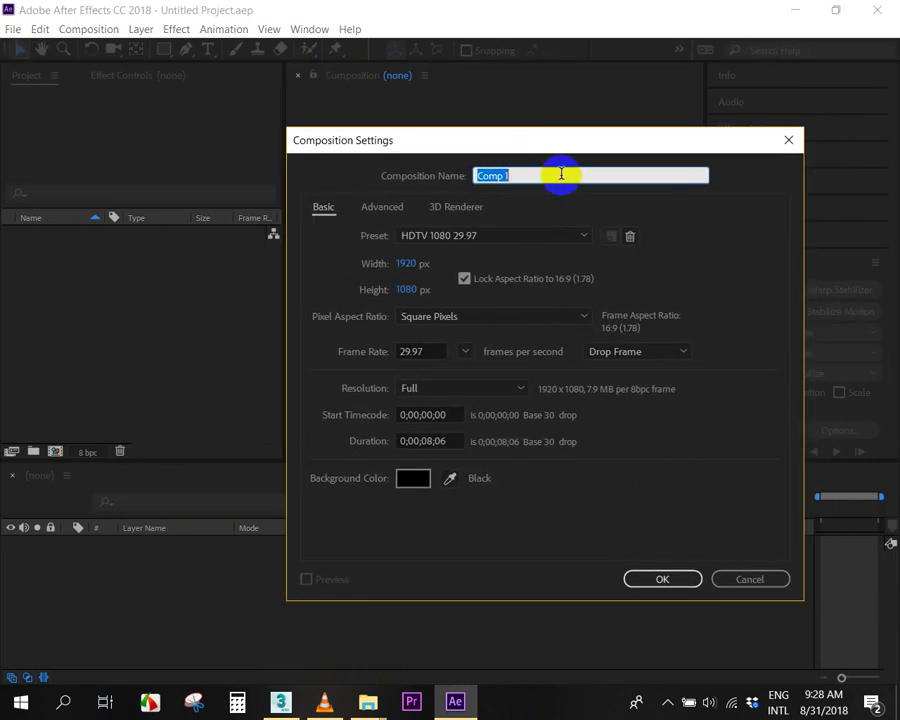
{"action": "left_click_drag", "start_coordinate": [510, 175], "coordinate": [476, 183]}
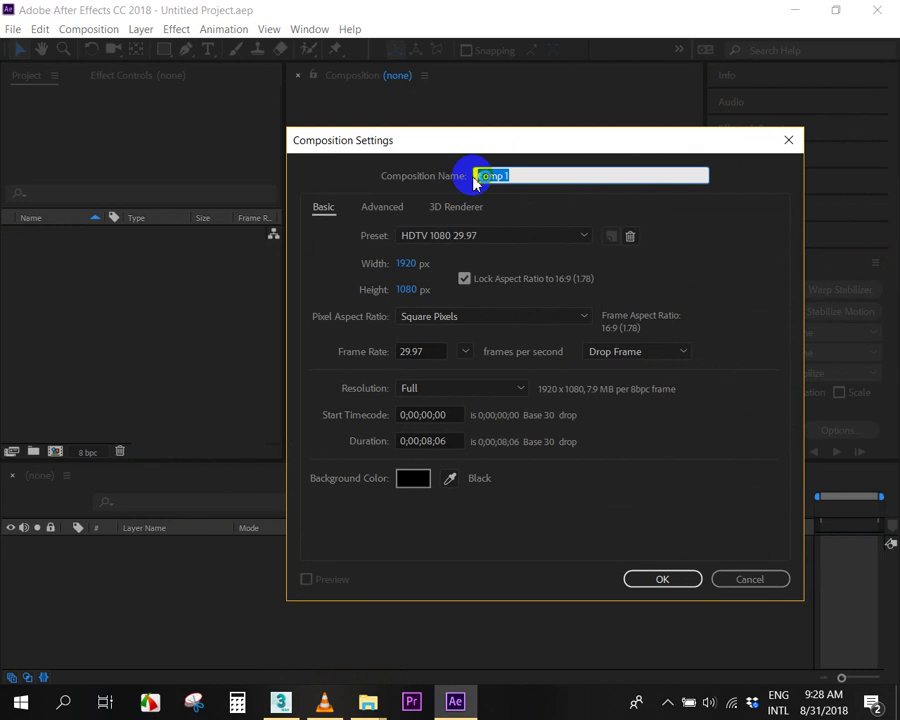
{"action": "type", "text": "01"}
{"action": "left_click", "coordinate": [658, 584]}
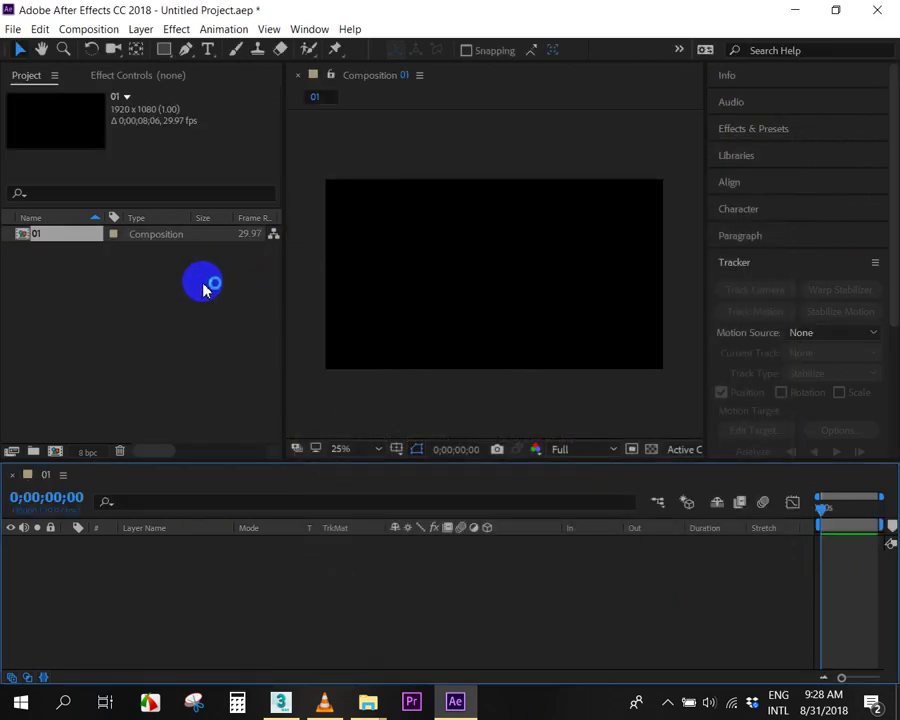
Open the import dialog and browse to D:\SETEC Institute\Prepare for AE Class Class.
{"action": "left_click", "coordinate": [134, 284]}
{"action": "double_click", "coordinate": [126, 286]}
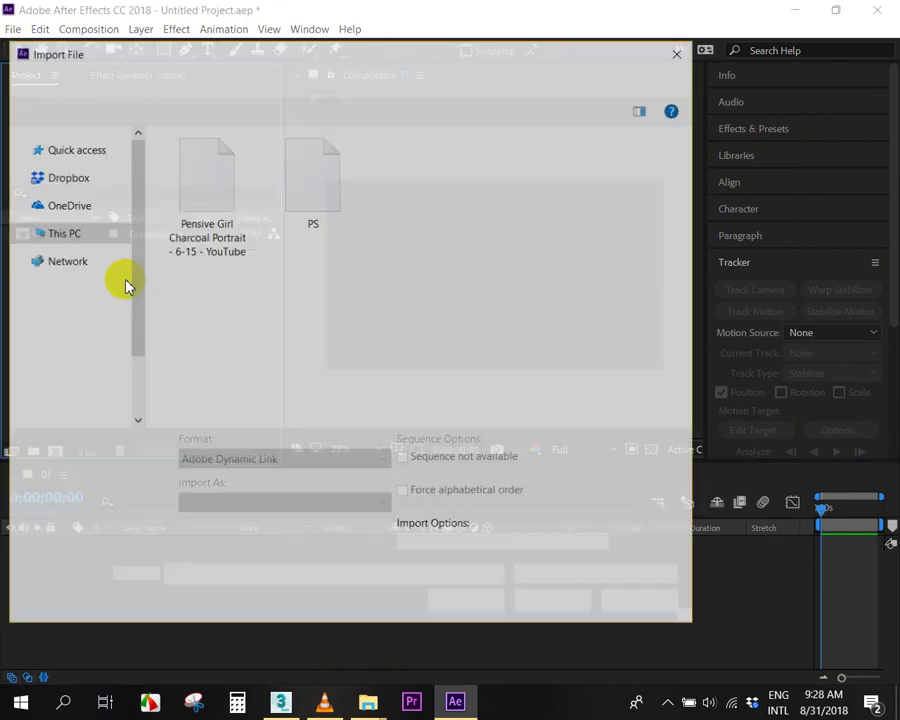
{"action": "scroll", "coordinate": [140, 354], "scroll_direction": "down", "scroll_amount": 3}
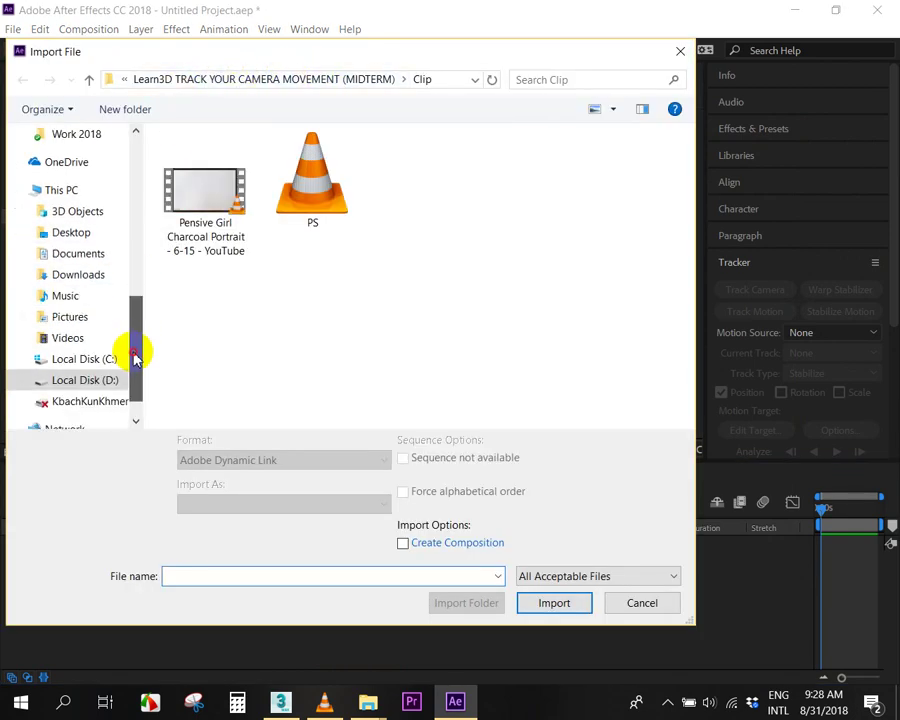
{"action": "left_click", "coordinate": [114, 361]}
{"action": "left_click", "coordinate": [255, 245]}
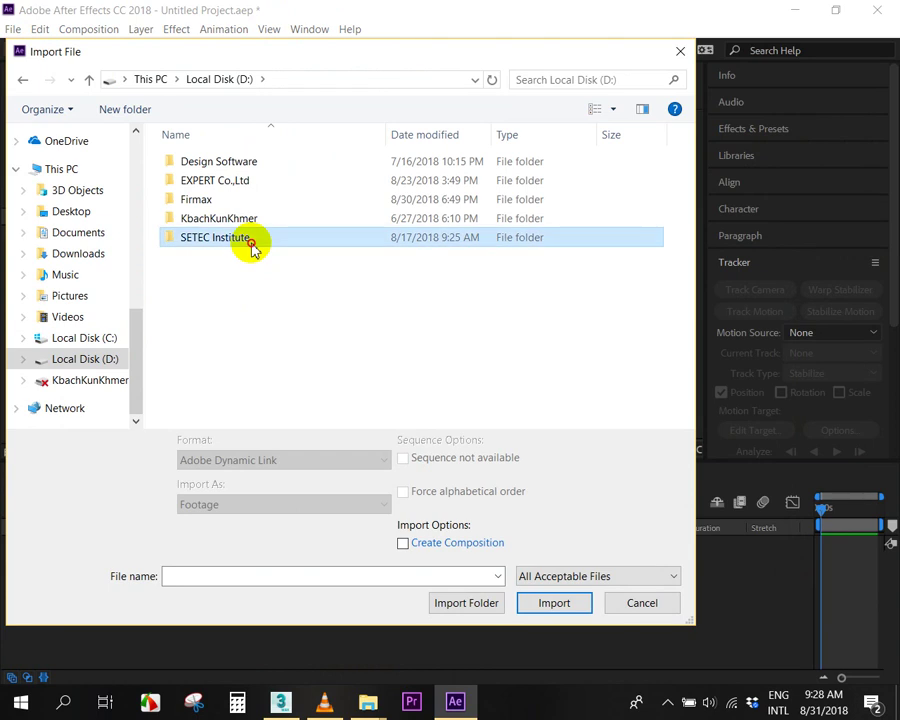
{"action": "double_click", "coordinate": [251, 240]}
{"action": "double_click", "coordinate": [232, 178]}
Import Clip and Office Desk Work together from the 25-Particular Spread folder.
{"action": "scroll", "coordinate": [295, 300], "scroll_direction": "down", "scroll_amount": 6}
{"action": "scroll", "coordinate": [297, 305], "scroll_direction": "up", "scroll_amount": 1}
{"action": "scroll", "coordinate": [297, 305], "scroll_direction": "up", "scroll_amount": 2}
{"action": "scroll", "coordinate": [298, 308], "scroll_direction": "down", "scroll_amount": 5}
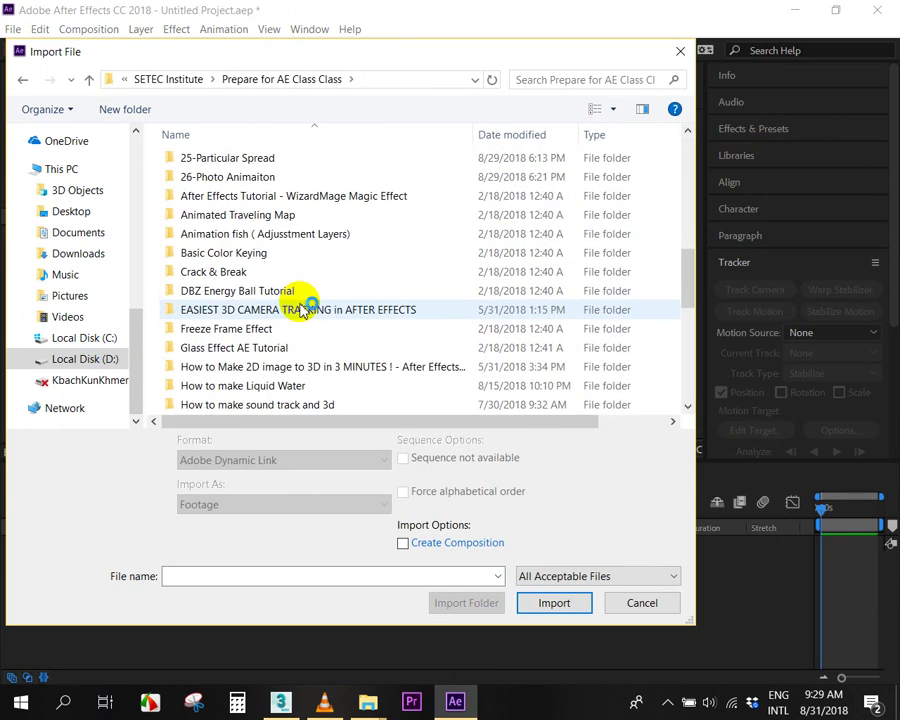
{"action": "scroll", "coordinate": [300, 308], "scroll_direction": "up", "scroll_amount": 4}
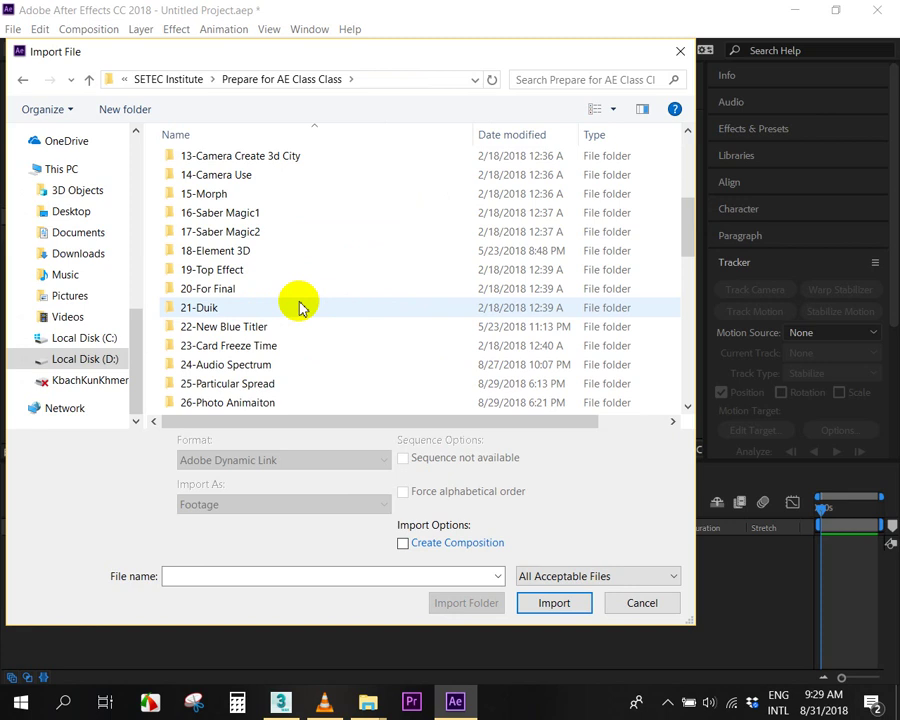
{"action": "double_click", "coordinate": [287, 382]}
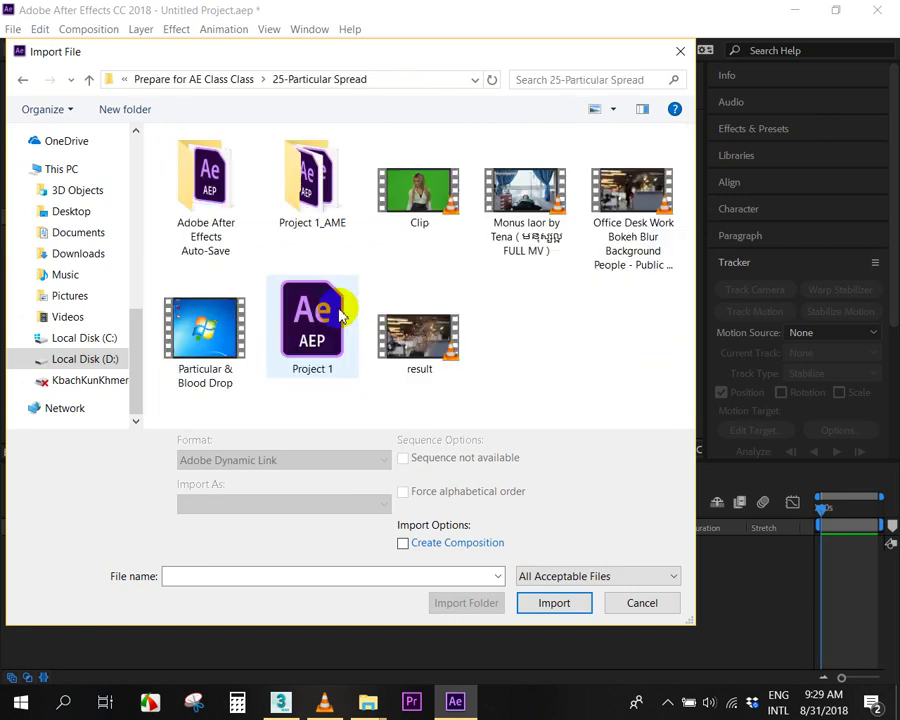
{"action": "left_click", "coordinate": [403, 190]}
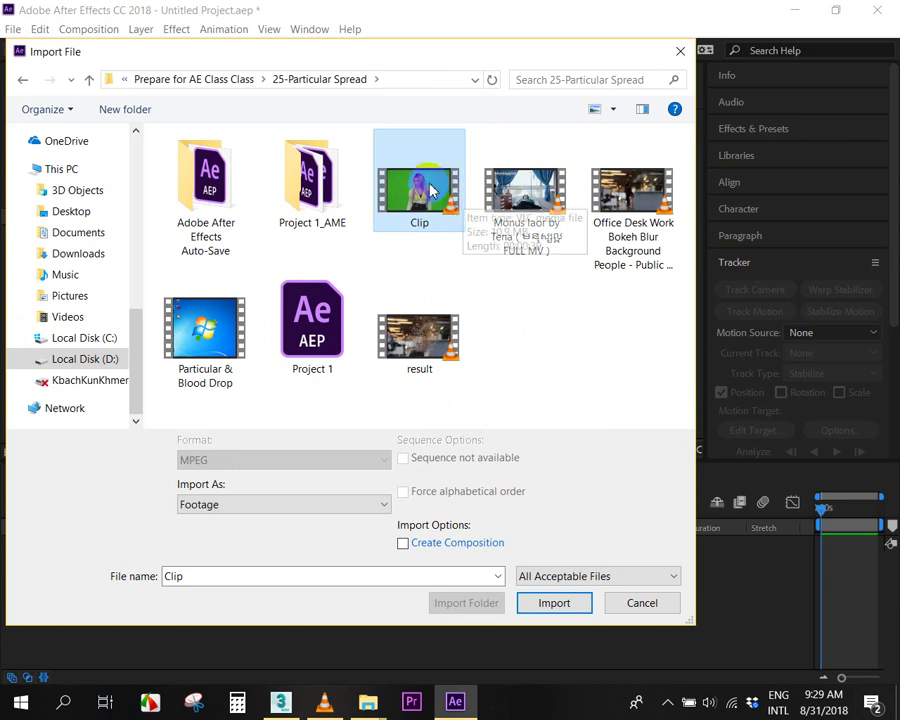
{"action": "left_click", "coordinate": [645, 190], "text": "ctrl"}
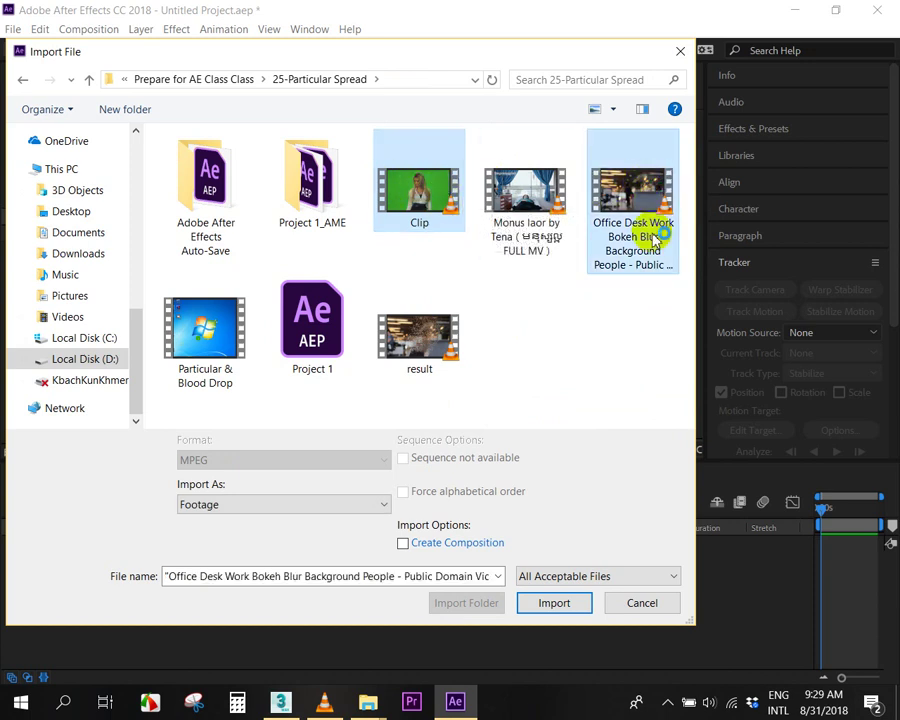
{"action": "left_click", "coordinate": [545, 603]}
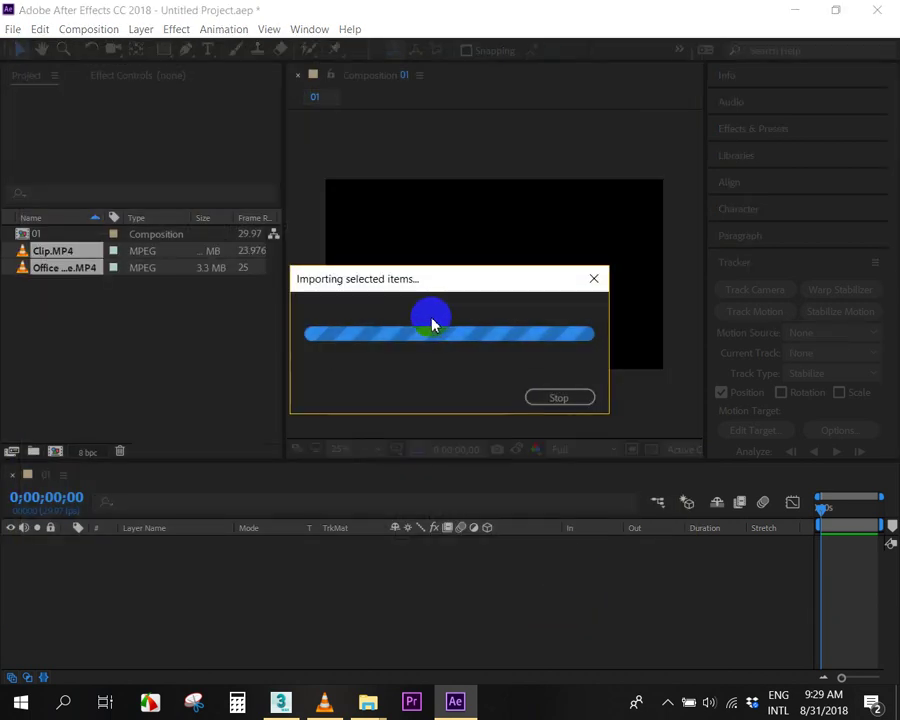
Add the Office Desk Work footage to composition 01, with Clip.MP4 layered above it.
{"action": "left_click", "coordinate": [62, 268]}
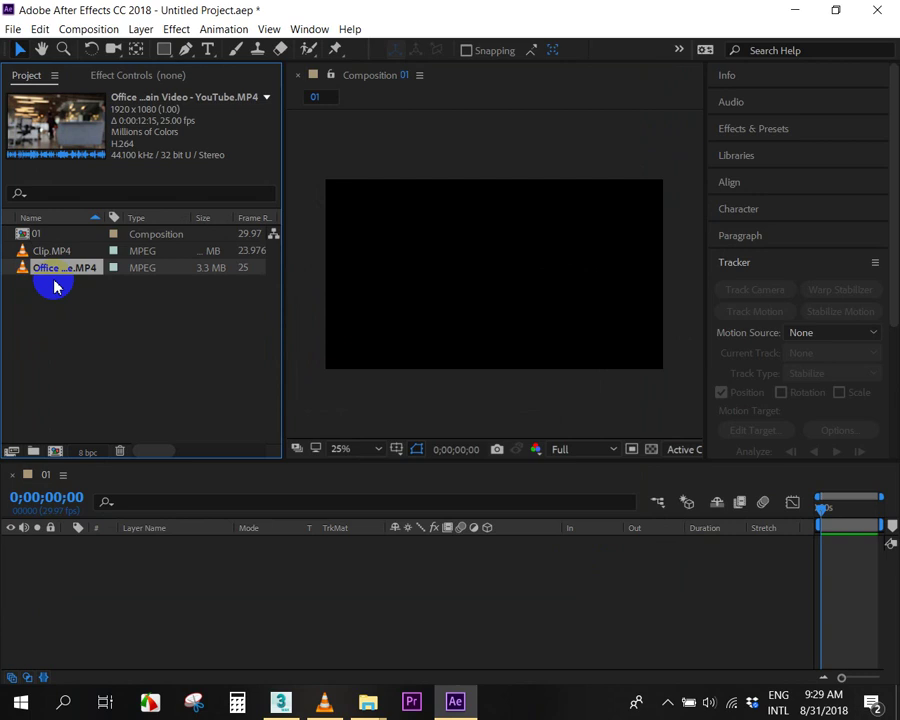
{"action": "left_click_drag", "start_coordinate": [48, 278], "coordinate": [33, 597]}
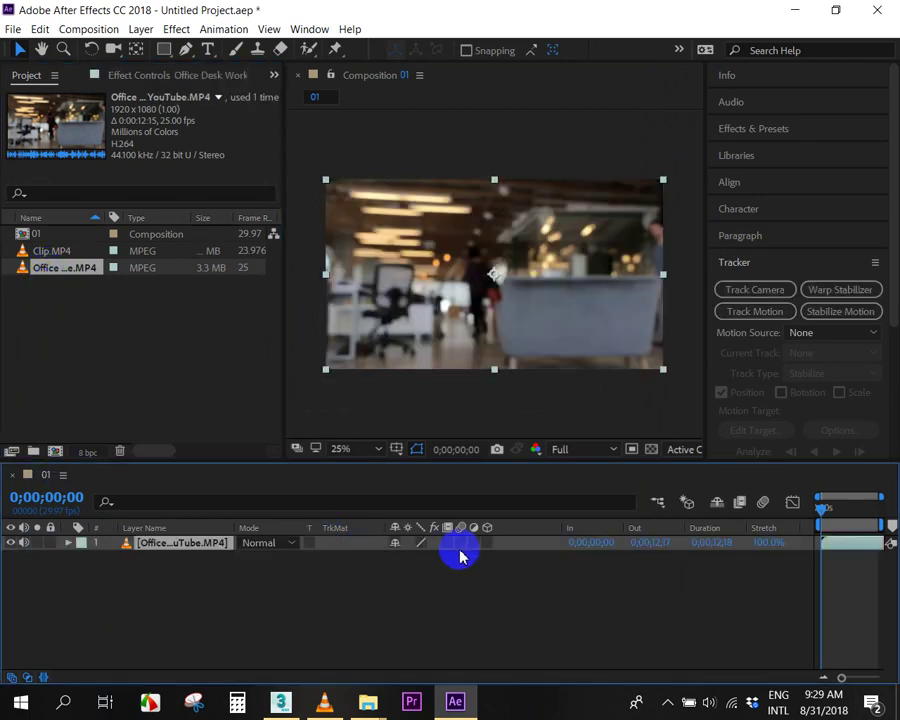
{"action": "left_click", "coordinate": [55, 251]}
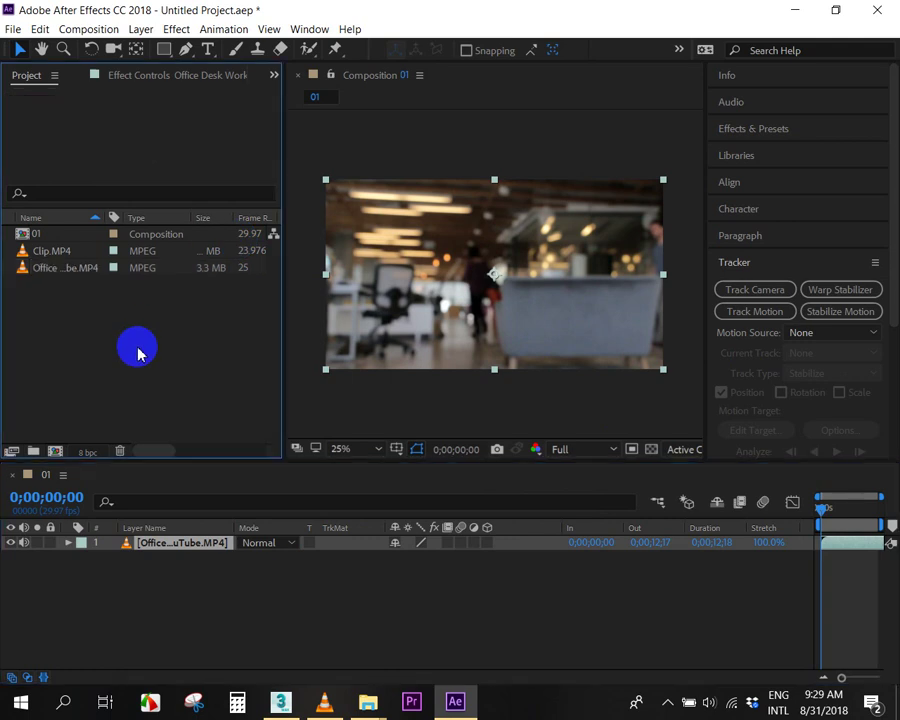
{"action": "left_click_drag", "start_coordinate": [42, 258], "coordinate": [124, 549]}
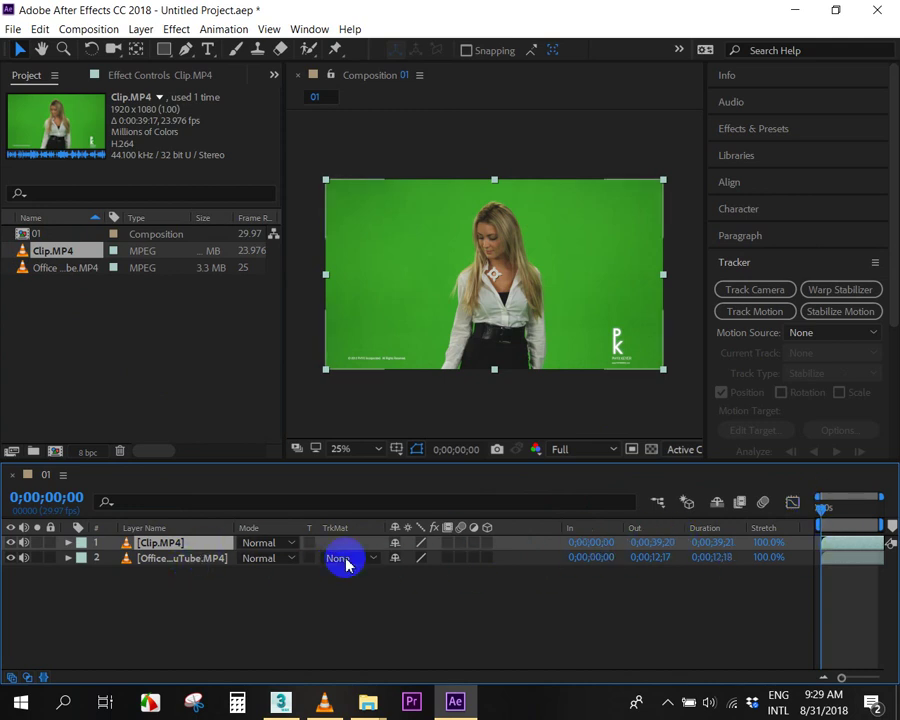
{"action": "right_click", "coordinate": [779, 531]}
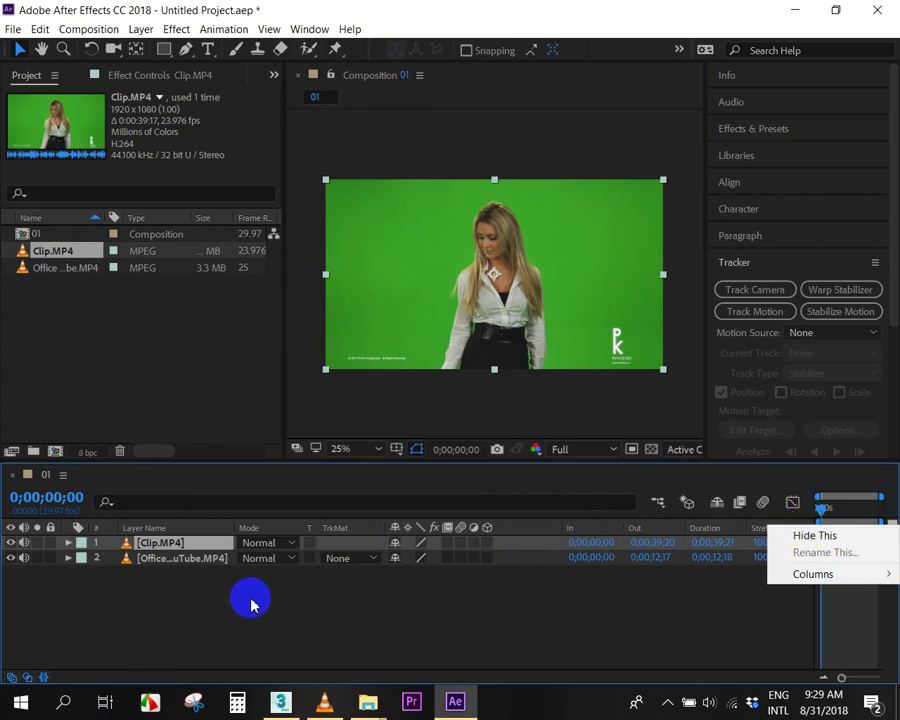
Hide the Stretch, Duration, In, Out, Mode and TrkMat columns, then preview and scrub back to 0.
{"action": "left_click", "coordinate": [44, 680]}
{"action": "left_click", "coordinate": [24, 680]}
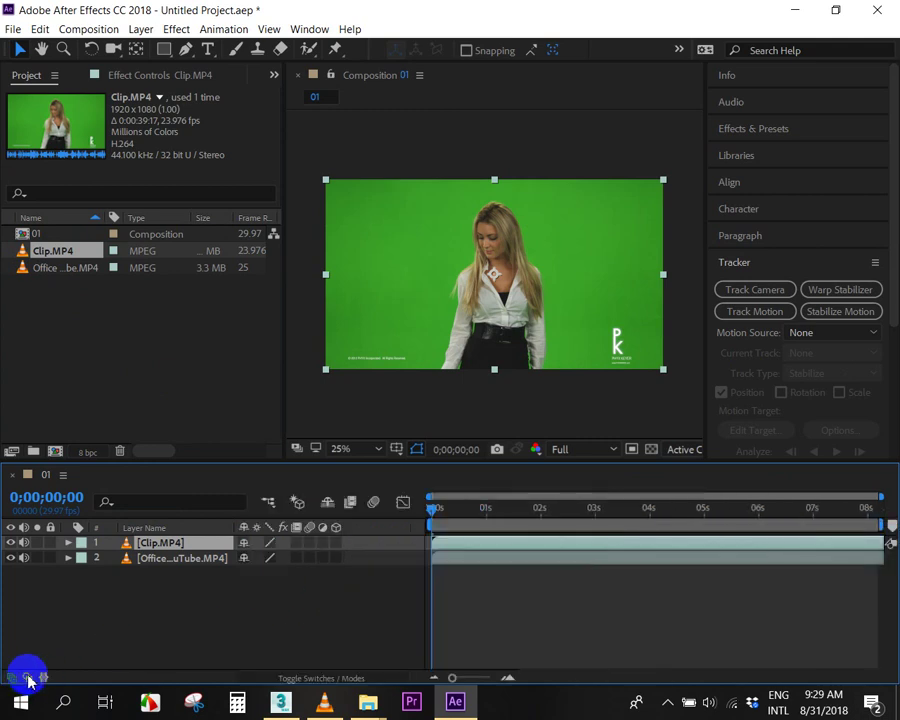
{"action": "right_click", "coordinate": [370, 527]}
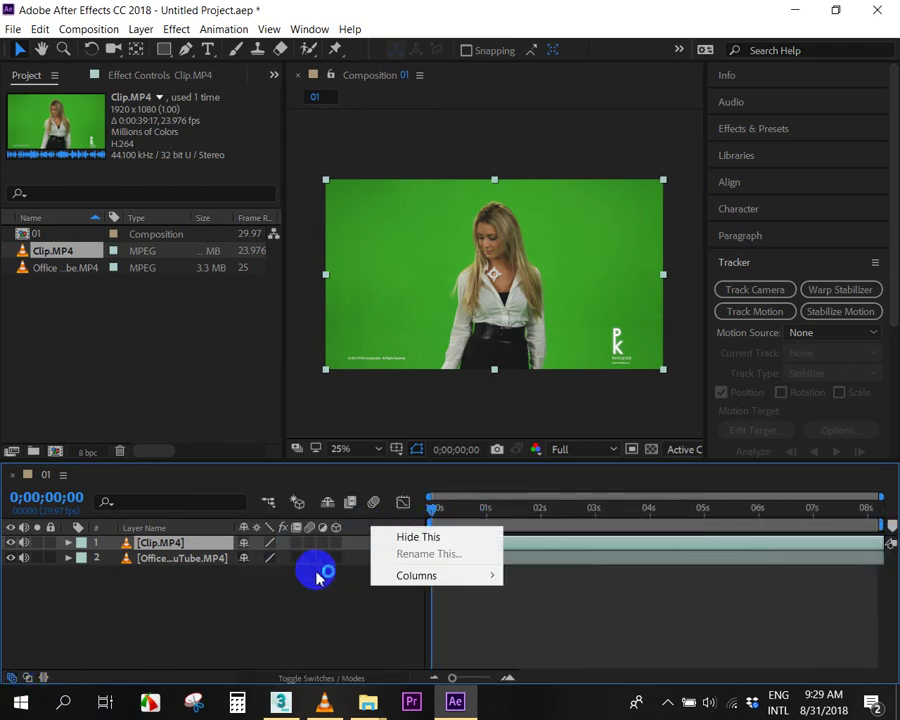
{"action": "left_click", "coordinate": [433, 544]}
{"action": "key", "text": "space"}
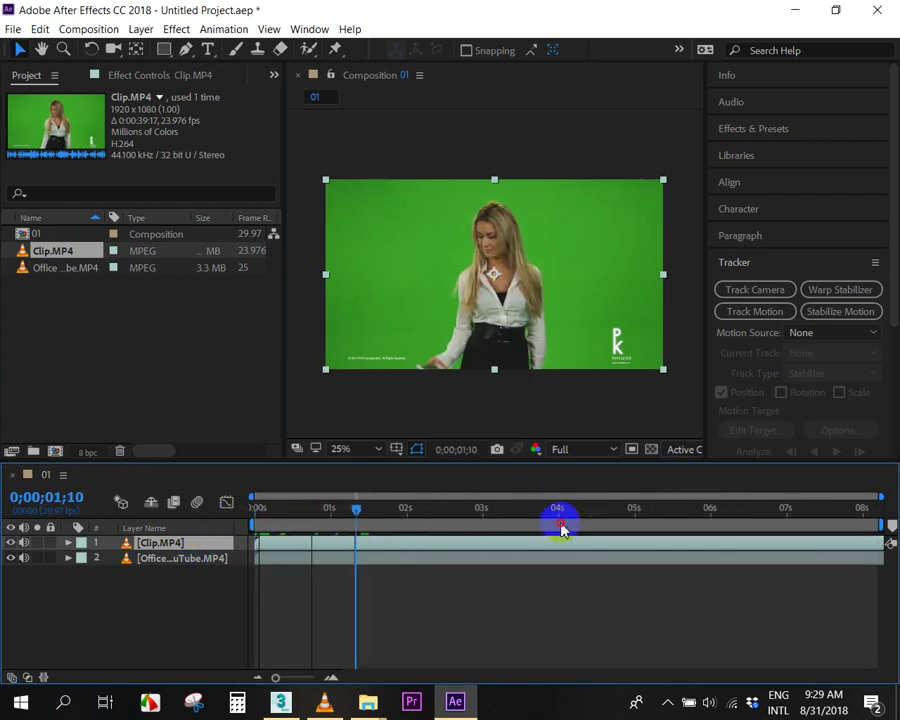
{"action": "left_click_drag", "start_coordinate": [560, 528], "coordinate": [240, 533]}
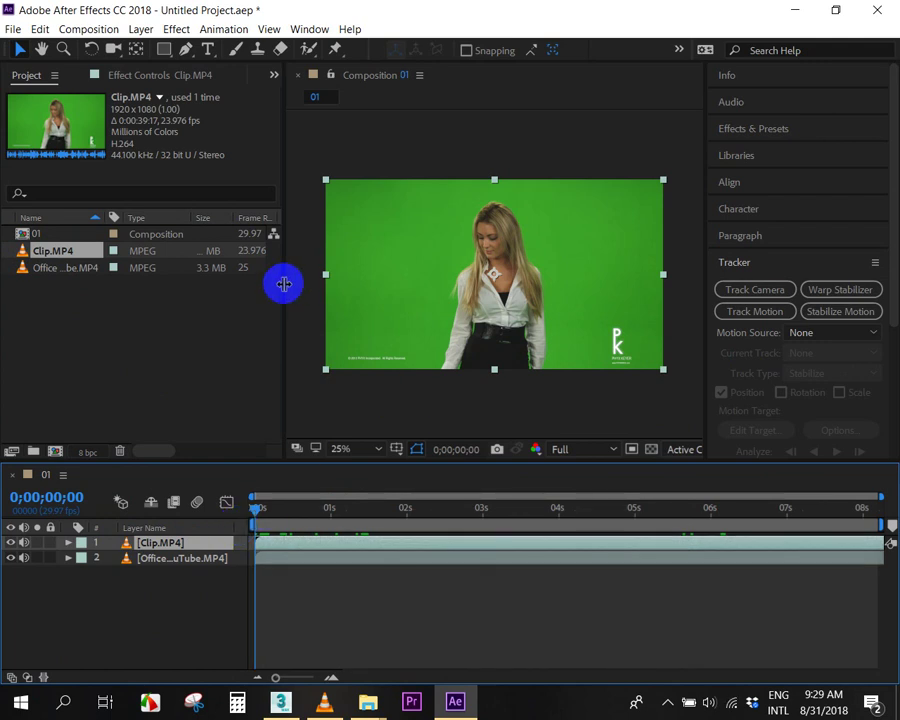
Widen the Composition viewer, then zoom and pan to frame the woman in the clip.
{"action": "left_click_drag", "start_coordinate": [284, 285], "coordinate": [214, 286]}
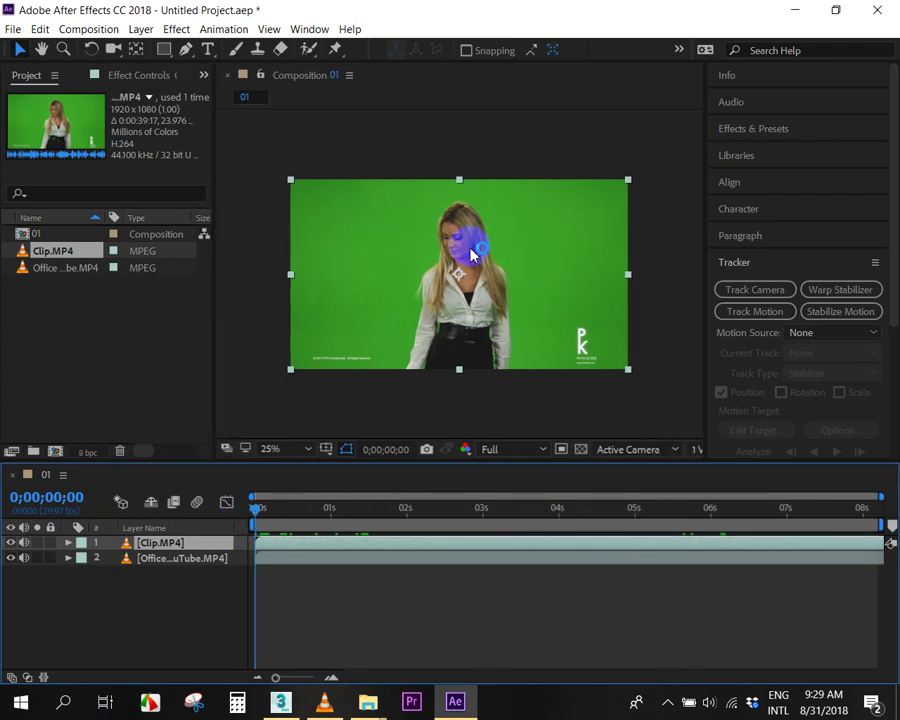
{"action": "key", "text": "period"}
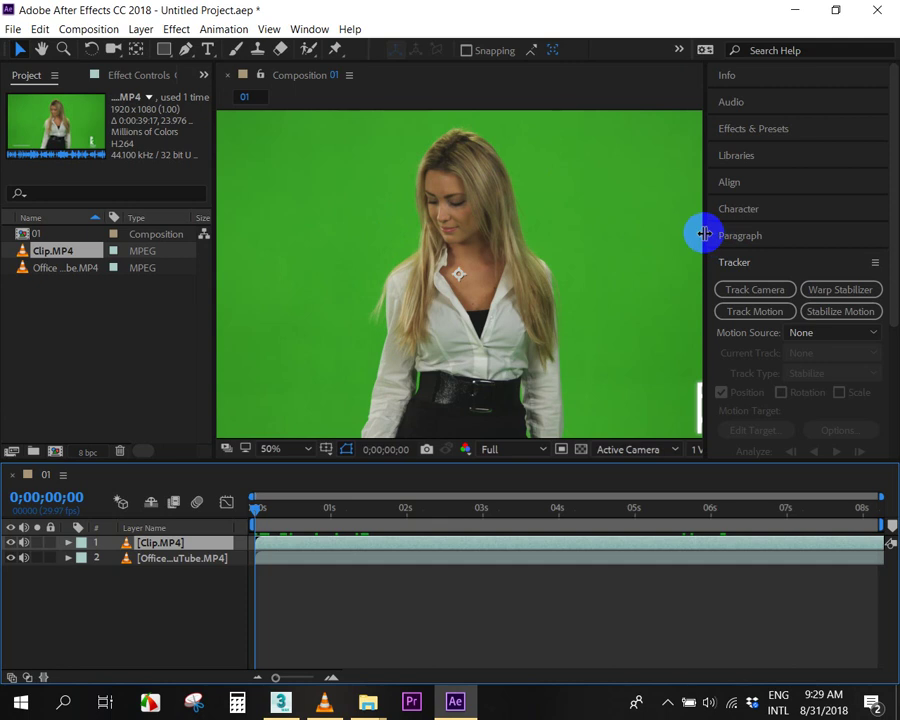
{"action": "left_click_drag", "start_coordinate": [720, 234], "coordinate": [795, 234]}
{"action": "key", "text": "comma"}
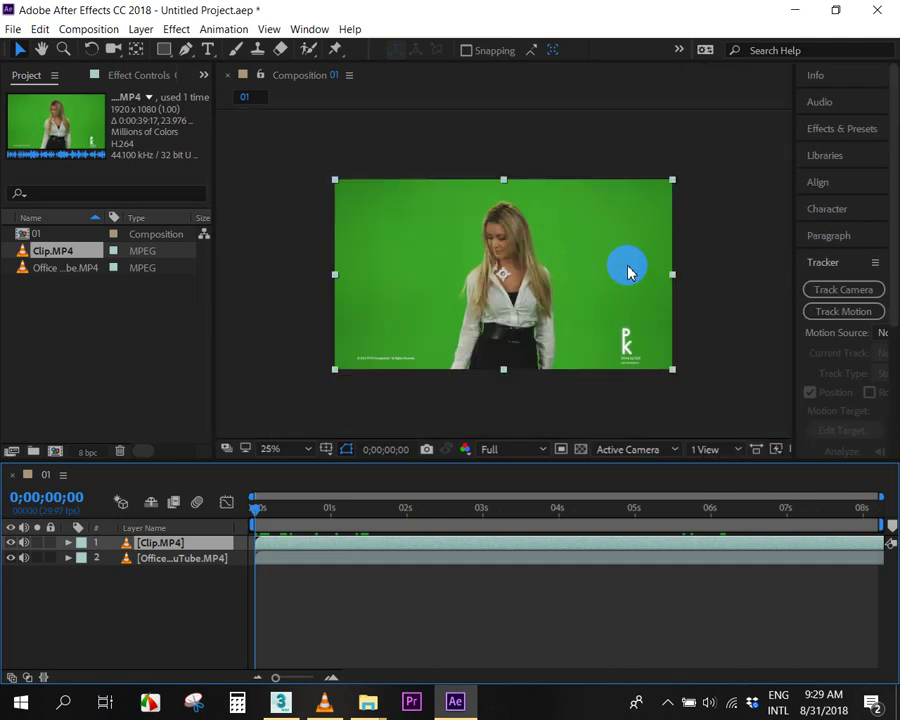
{"action": "scroll", "coordinate": [582, 317], "scroll_direction": "up", "scroll_amount": 2}
{"action": "mouse_move", "coordinate": [582, 317]}
{"action": "left_mouse_down"}
{"action": "mouse_move", "coordinate": [598, 207]}
{"action": "mouse_move", "coordinate": [585, 260]}
{"action": "left_mouse_up"}
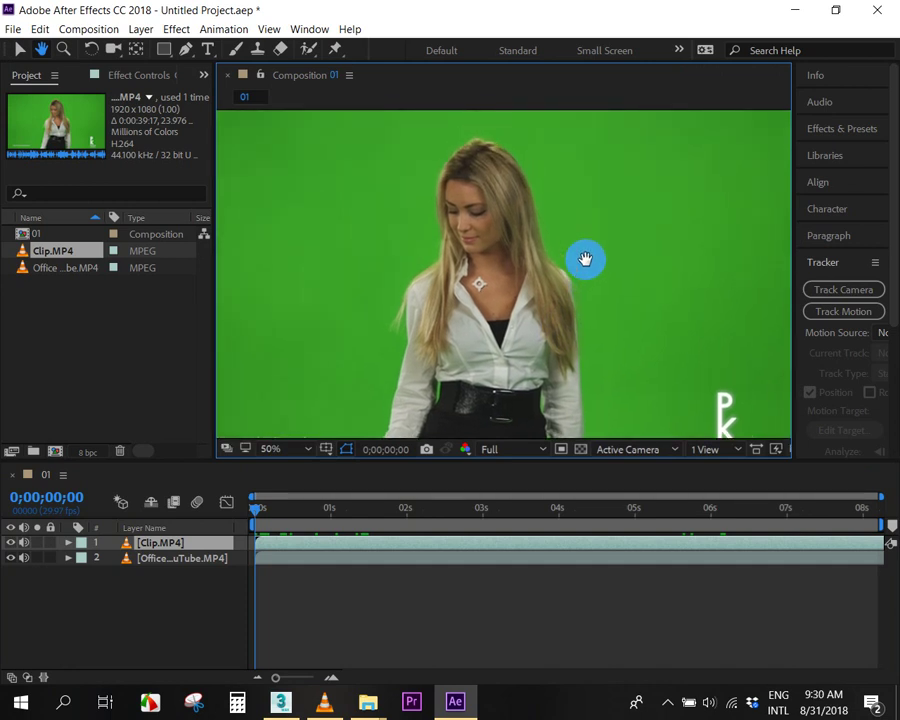
{"action": "key", "text": "v"}
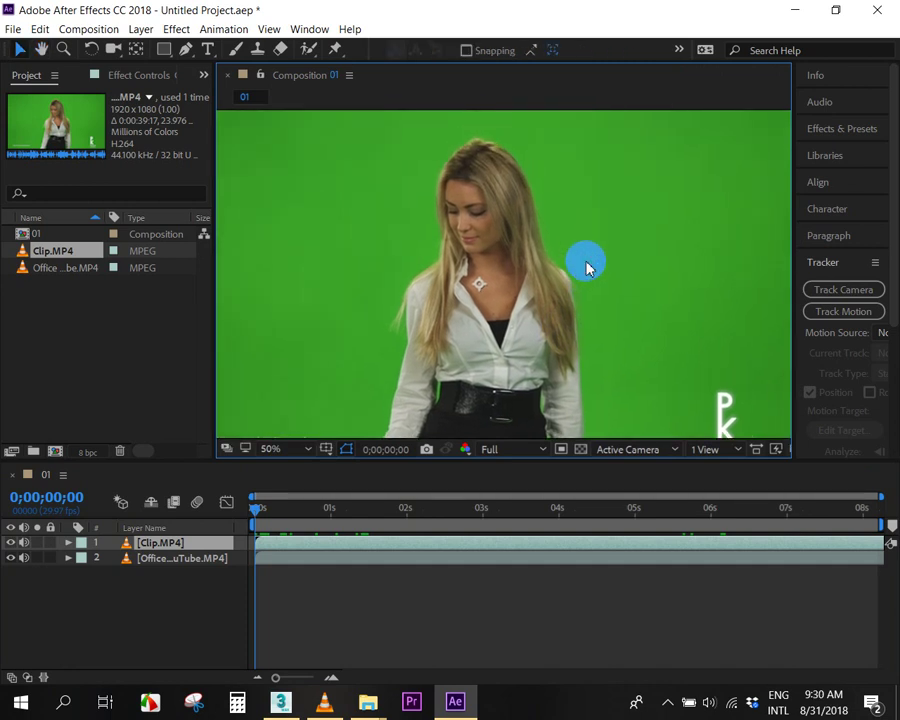
{"action": "key", "text": "h"}
{"action": "left_click_drag", "start_coordinate": [607, 331], "coordinate": [625, 297]}
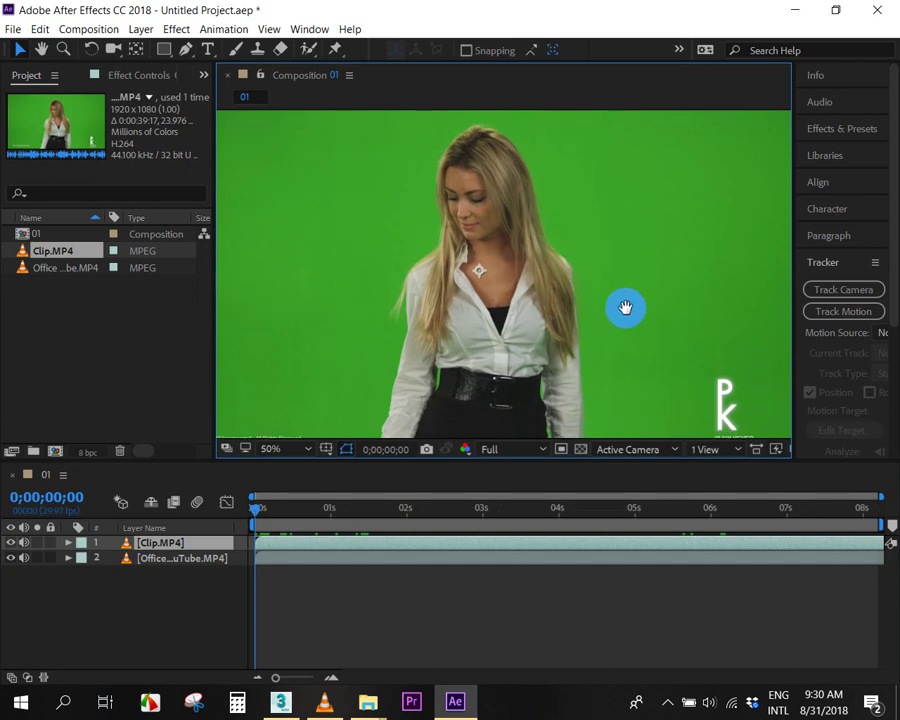
{"action": "key", "text": "v"}
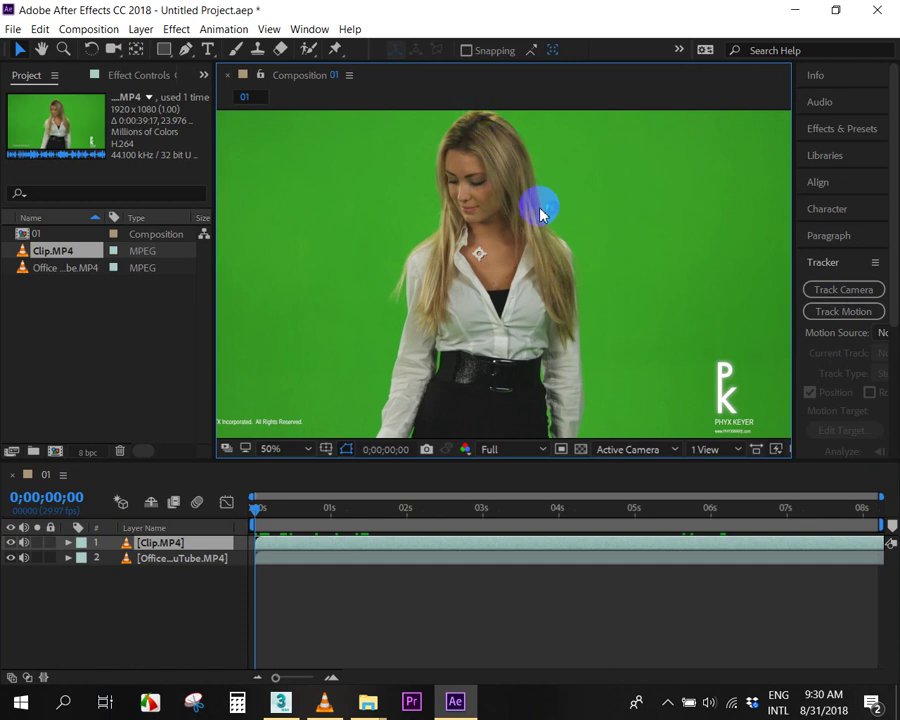
{"action": "scroll", "coordinate": [540, 210], "scroll_direction": "up", "scroll_amount": 2}
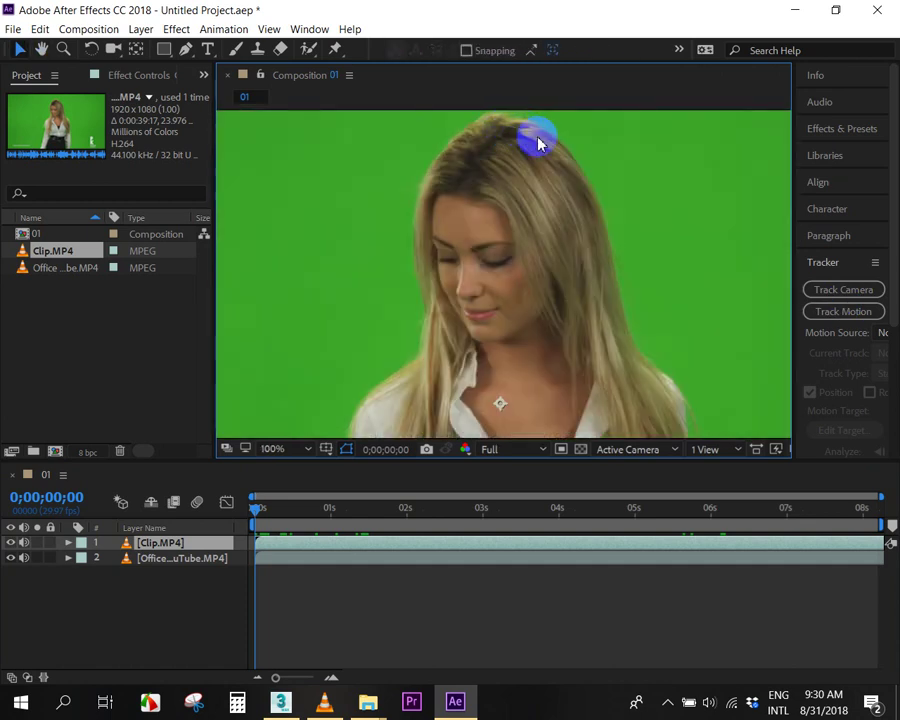
{"action": "scroll", "coordinate": [665, 272], "scroll_direction": "down", "scroll_amount": 2}
{"action": "scroll", "coordinate": [632, 264], "scroll_direction": "down", "scroll_amount": 2}
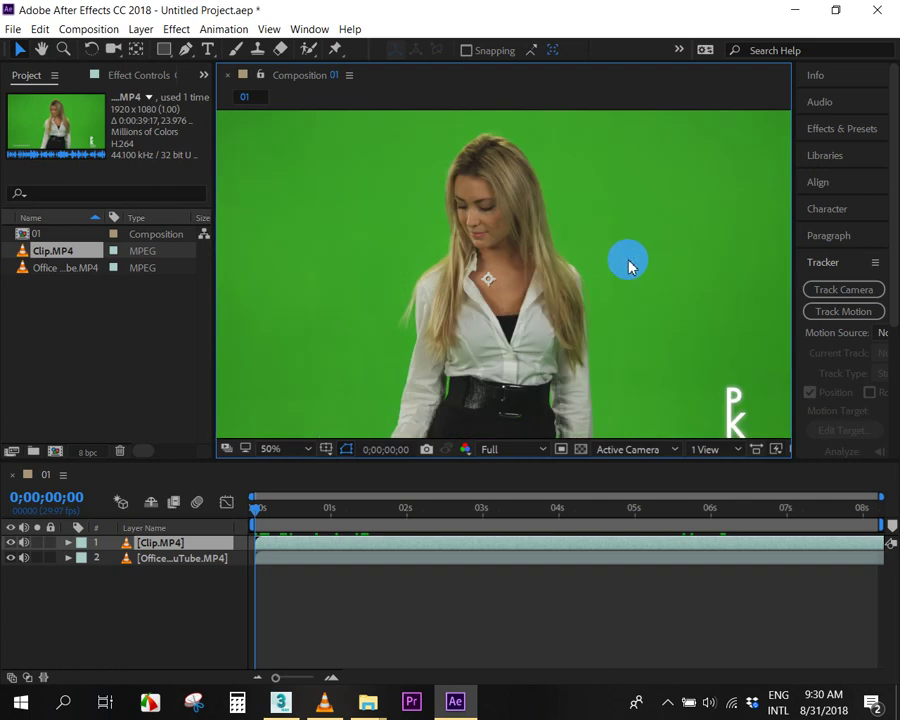
{"action": "scroll", "coordinate": [628, 301], "scroll_direction": "down", "scroll_amount": 2}
{"action": "left_click_drag", "start_coordinate": [635, 302], "coordinate": [641, 321]}
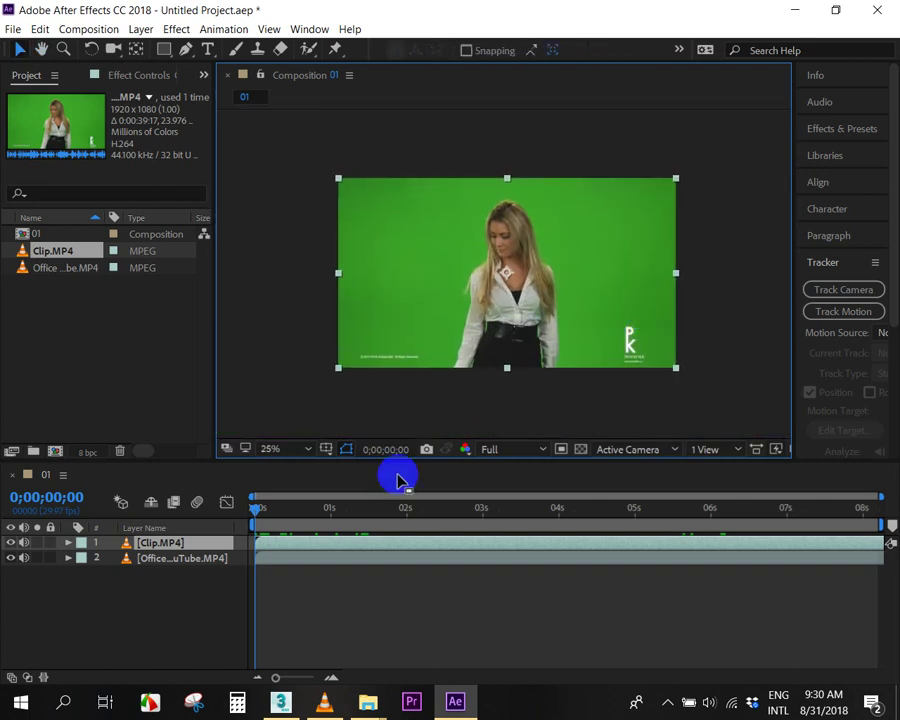
Select the Clip.MP4 layer and expand Effects & Presets with its search field active.
{"action": "left_click", "coordinate": [290, 549]}
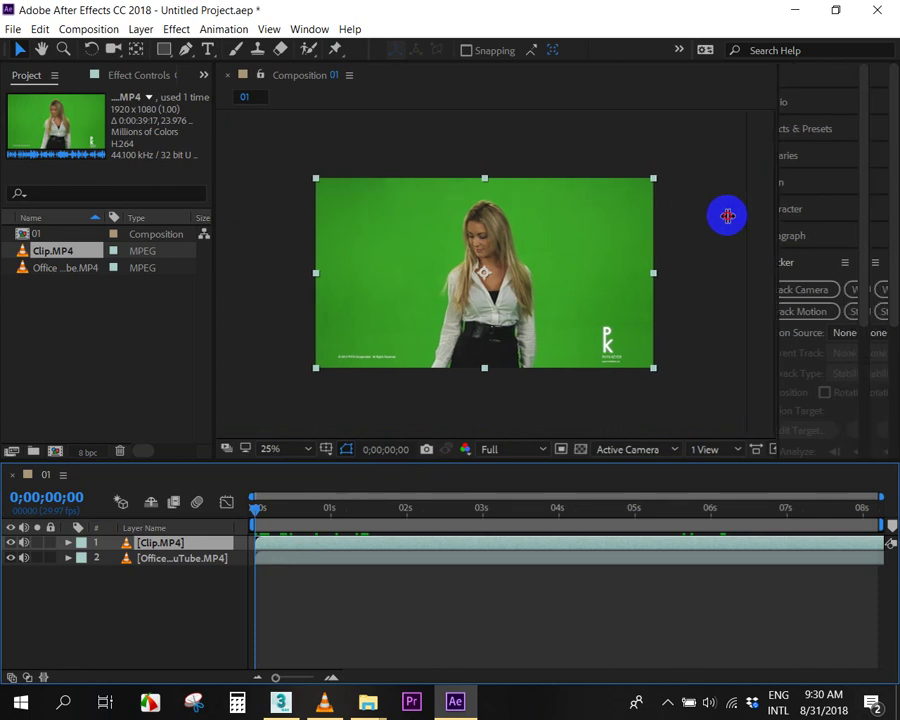
{"action": "left_click_drag", "start_coordinate": [795, 218], "coordinate": [720, 214]}
{"action": "left_click", "coordinate": [752, 130]}
{"action": "left_click", "coordinate": [777, 156]}
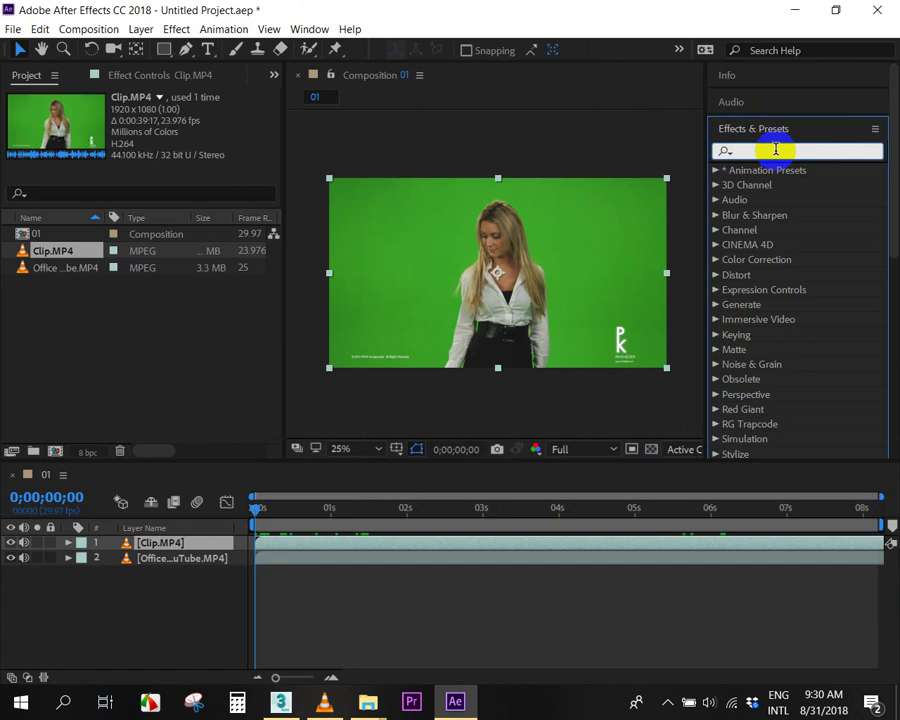
Search 'keyl' and drop Keylight (1.2) onto the Clip.MP4 layer.
{"action": "type", "text": "keyl"}
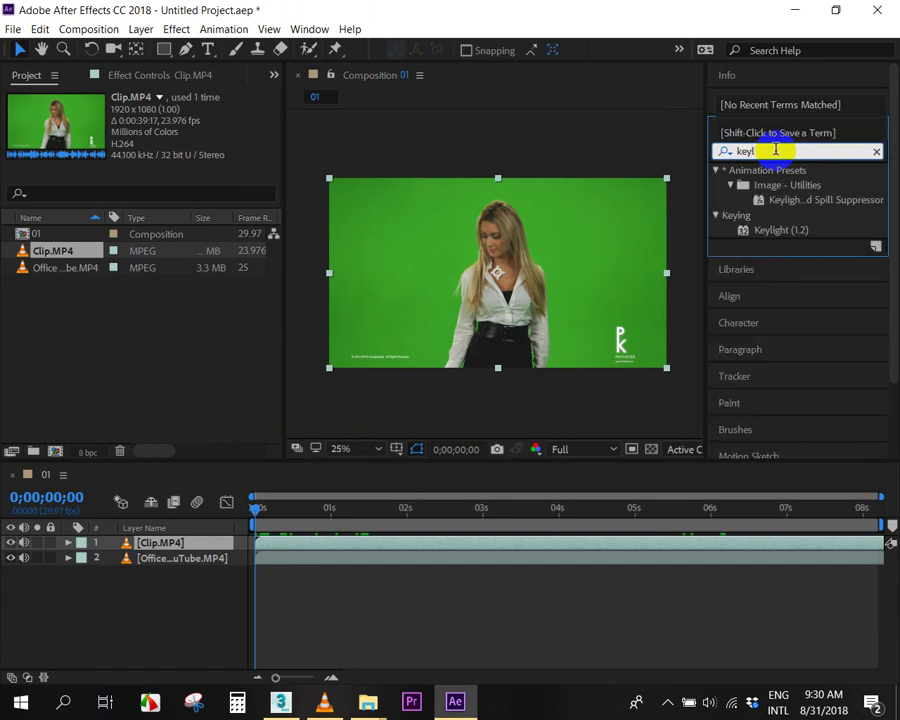
{"action": "left_click", "coordinate": [798, 232]}
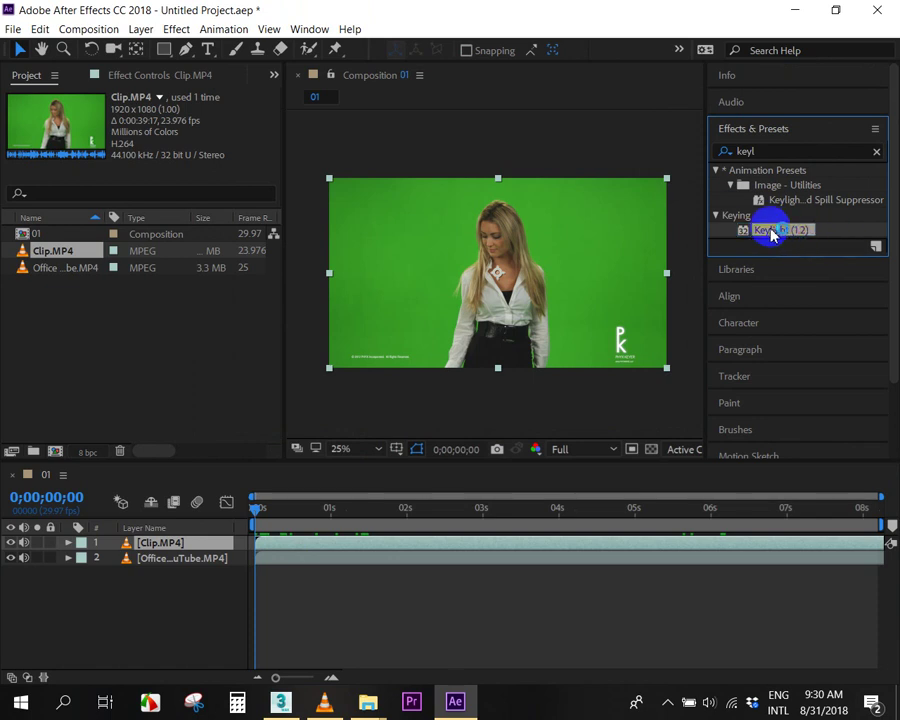
{"action": "left_click_drag", "start_coordinate": [762, 230], "coordinate": [300, 545]}
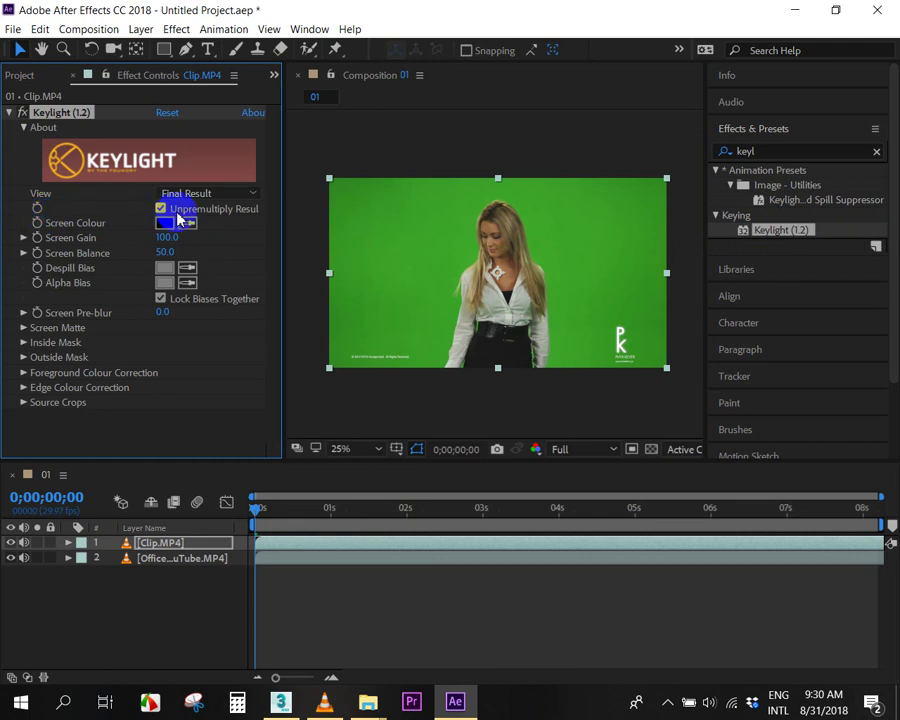
{"action": "left_click", "coordinate": [22, 328]}
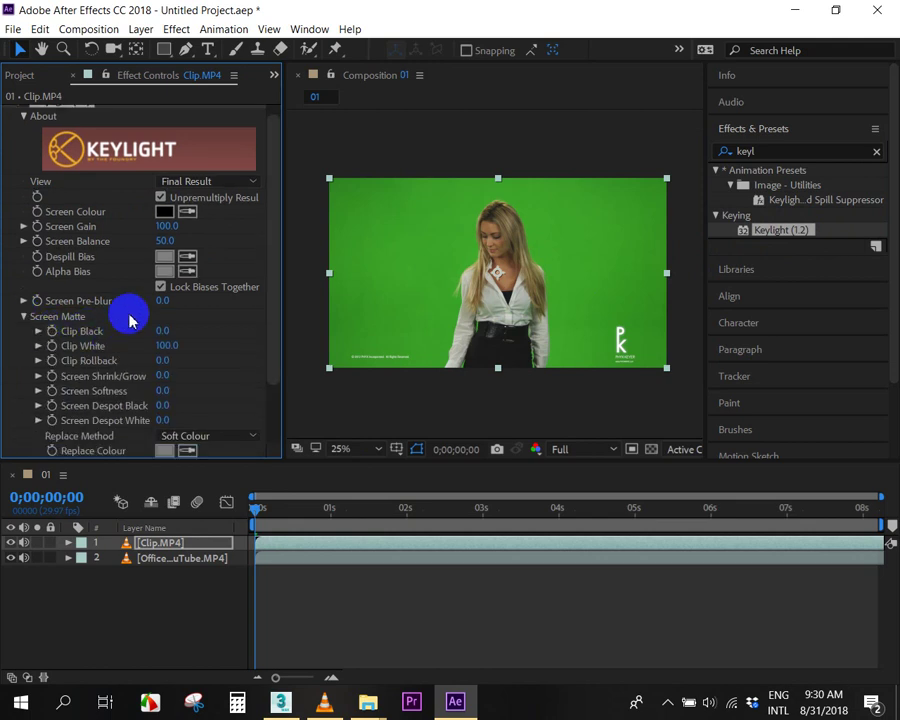
{"action": "scroll", "coordinate": [185, 342], "scroll_direction": "down", "scroll_amount": 2}
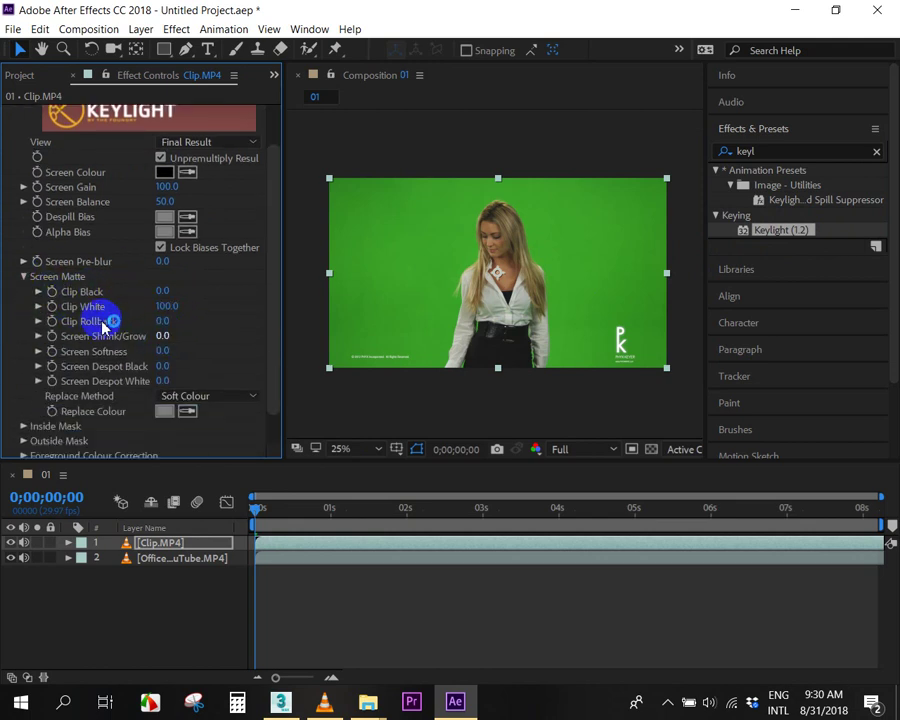
{"action": "left_click", "coordinate": [23, 277]}
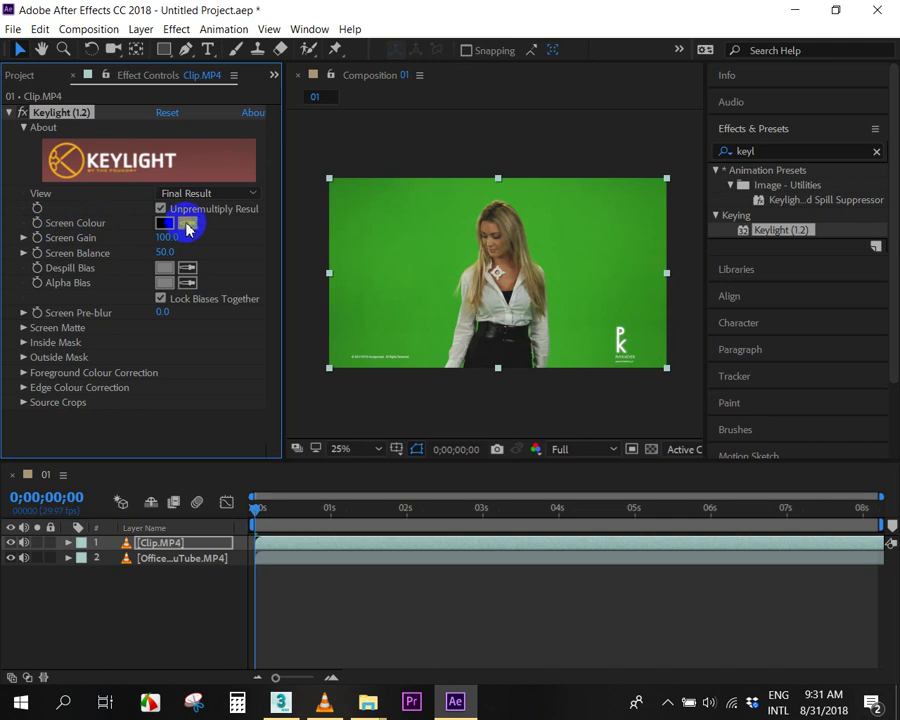
{"action": "left_click", "coordinate": [188, 220]}
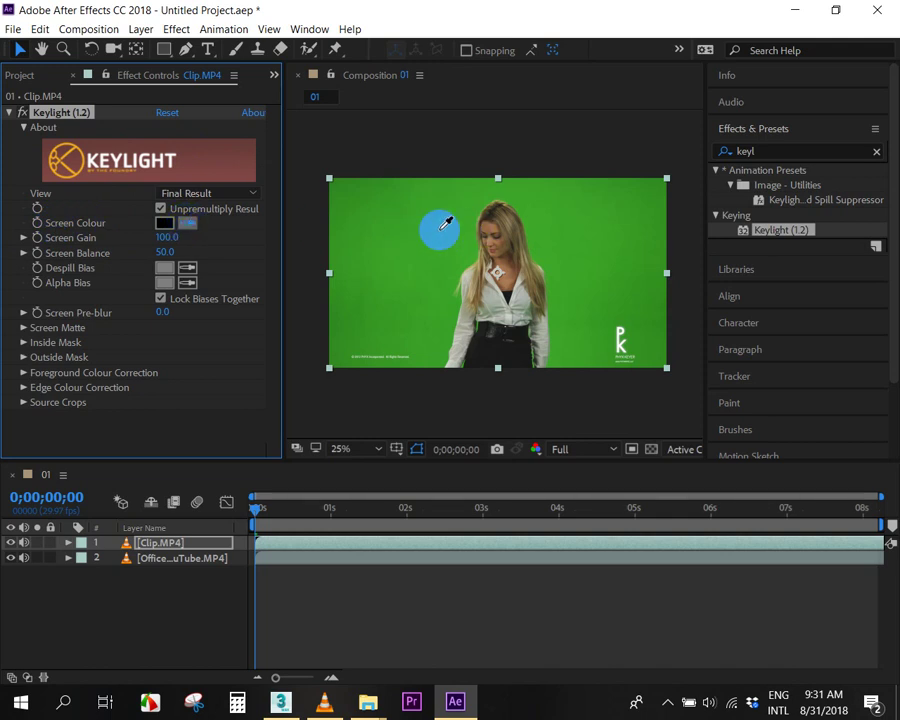
Sample the green backdrop as Keylight's Screen Colour, inspect the keyed woman, and expand Screen Matte.
{"action": "left_click", "coordinate": [370, 208]}
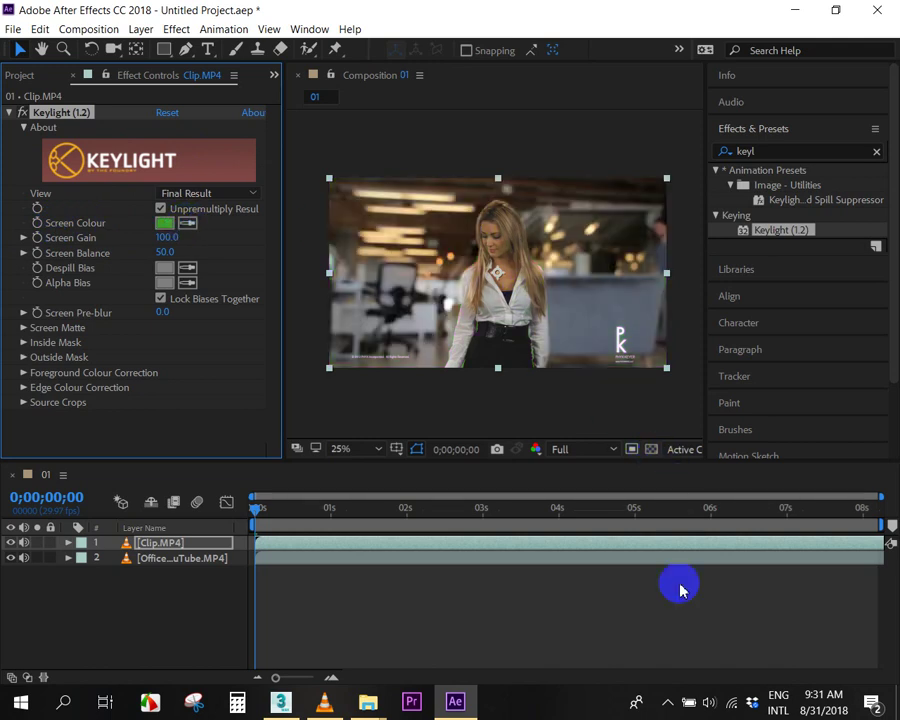
{"action": "scroll", "coordinate": [516, 267], "scroll_direction": "up", "scroll_amount": 2}
{"action": "scroll", "coordinate": [540, 260], "scroll_direction": "up", "scroll_amount": 2}
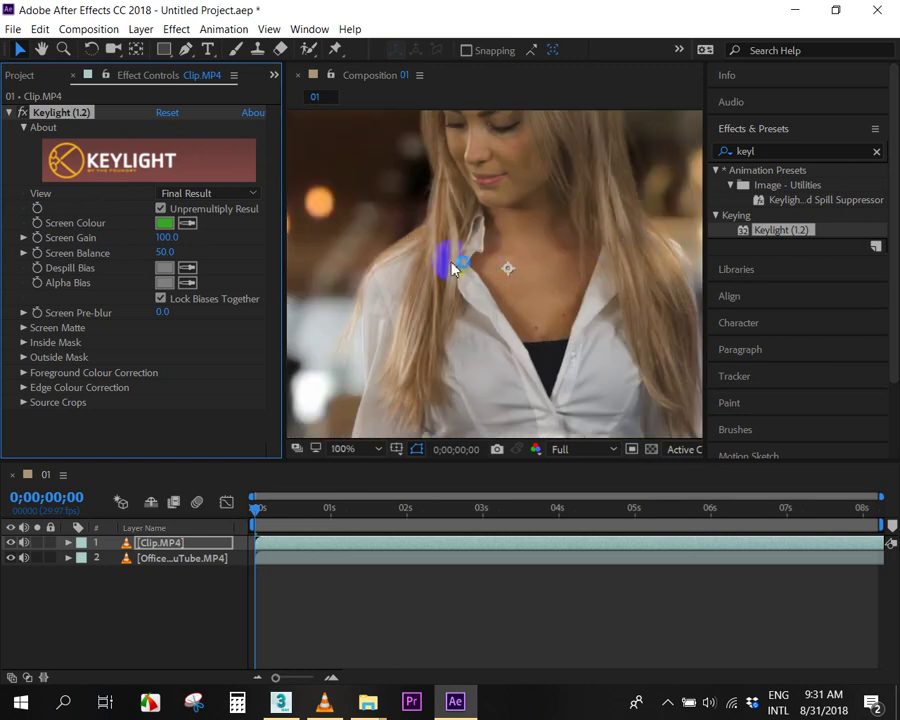
{"action": "left_click_drag", "start_coordinate": [496, 261], "coordinate": [430, 215]}
{"action": "scroll", "coordinate": [552, 295], "scroll_direction": "down", "scroll_amount": 2}
{"action": "scroll", "coordinate": [545, 285], "scroll_direction": "down", "scroll_amount": 1}
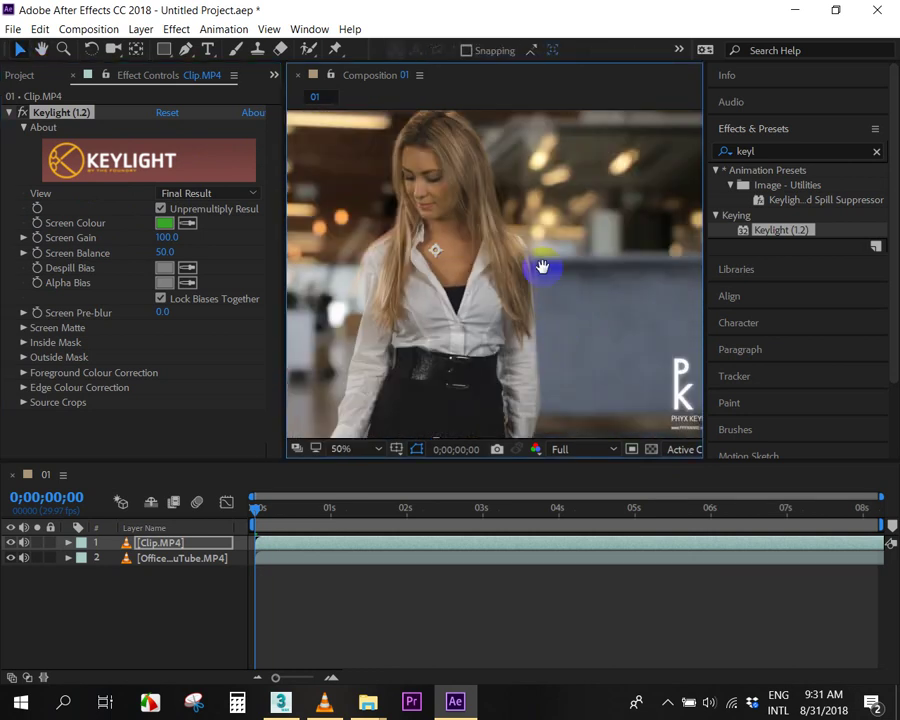
{"action": "scroll", "coordinate": [560, 275], "scroll_direction": "down", "scroll_amount": 2}
{"action": "scroll", "coordinate": [482, 305], "scroll_direction": "down", "scroll_amount": 2}
{"action": "scroll", "coordinate": [476, 229], "scroll_direction": "up", "scroll_amount": 2}
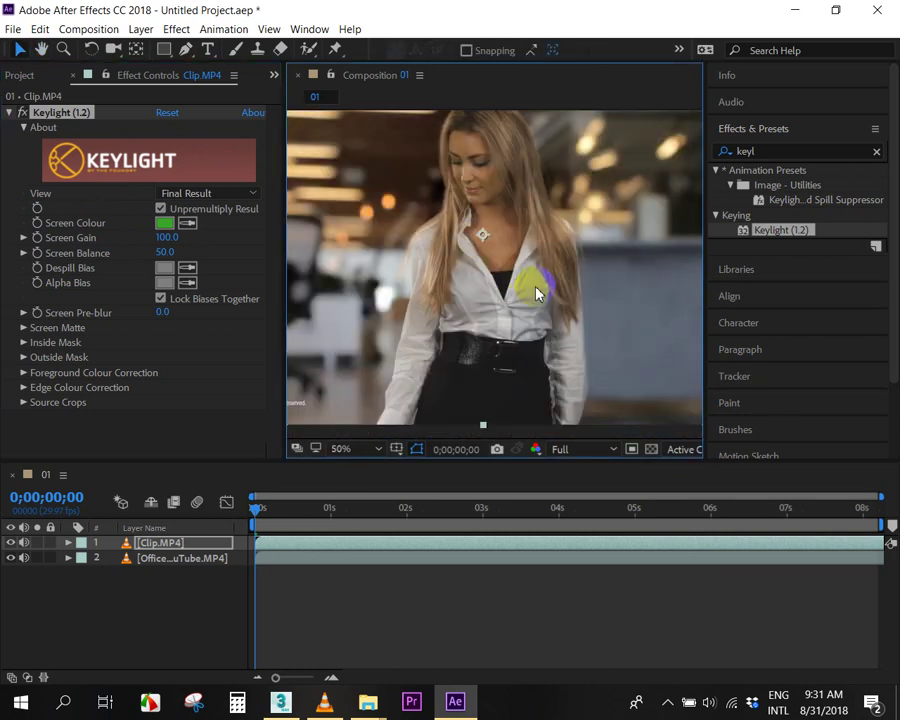
{"action": "left_click_drag", "start_coordinate": [536, 293], "coordinate": [522, 295]}
{"action": "key", "text": "v"}
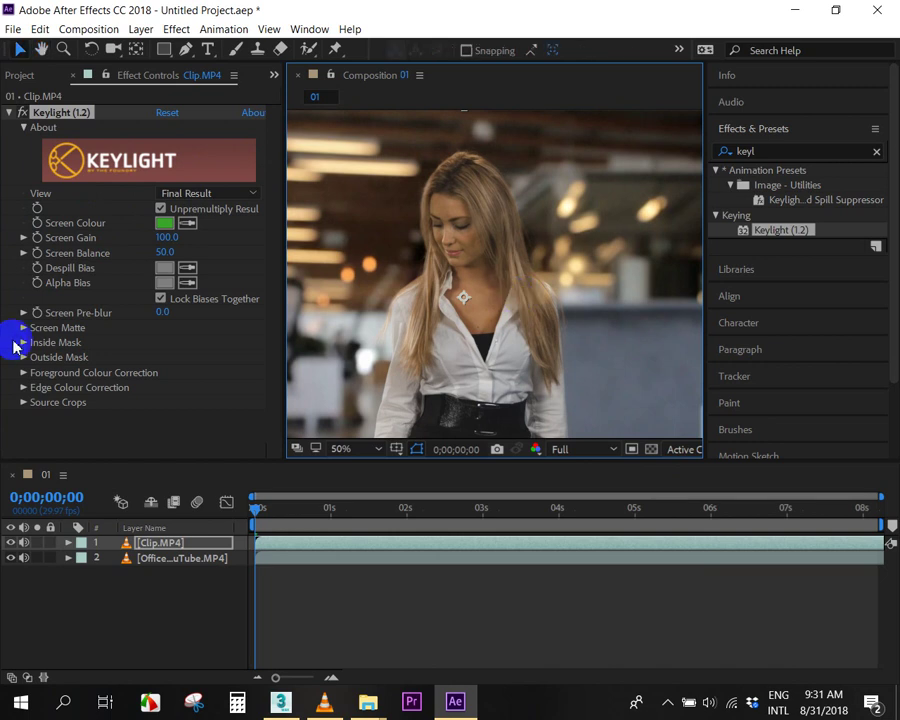
{"action": "left_click", "coordinate": [23, 328]}
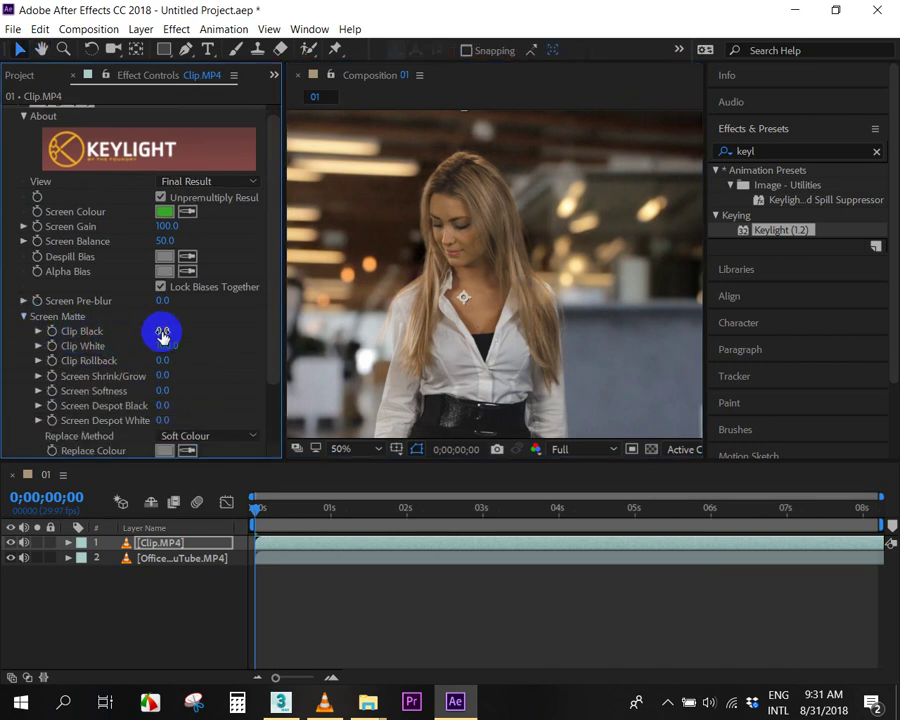
Set Keylight's Clip Black to 17 and inspect the matte around the head and hair.
{"action": "left_click_drag", "start_coordinate": [180, 330], "coordinate": [153, 330]}
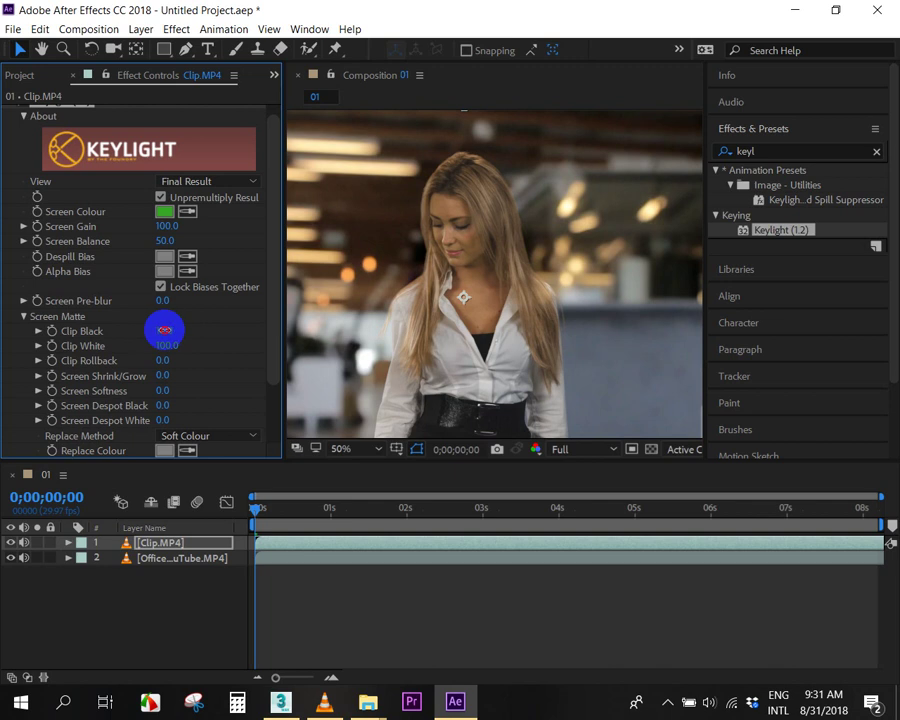
{"action": "scroll", "coordinate": [466, 199], "scroll_direction": "up", "scroll_amount": 2}
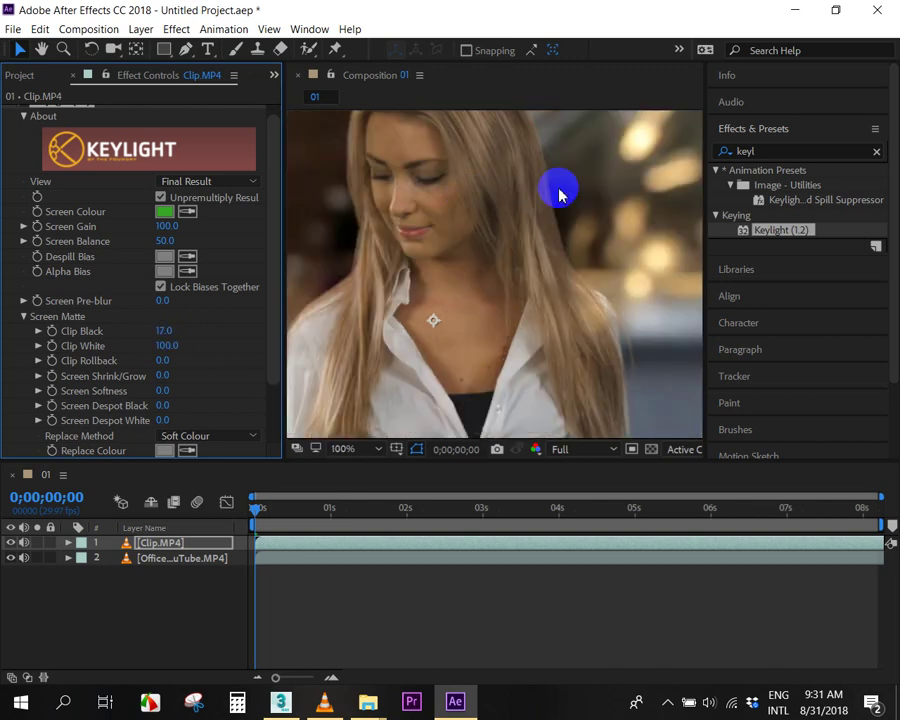
{"action": "key", "text": "h"}
{"action": "key", "text": "v"}
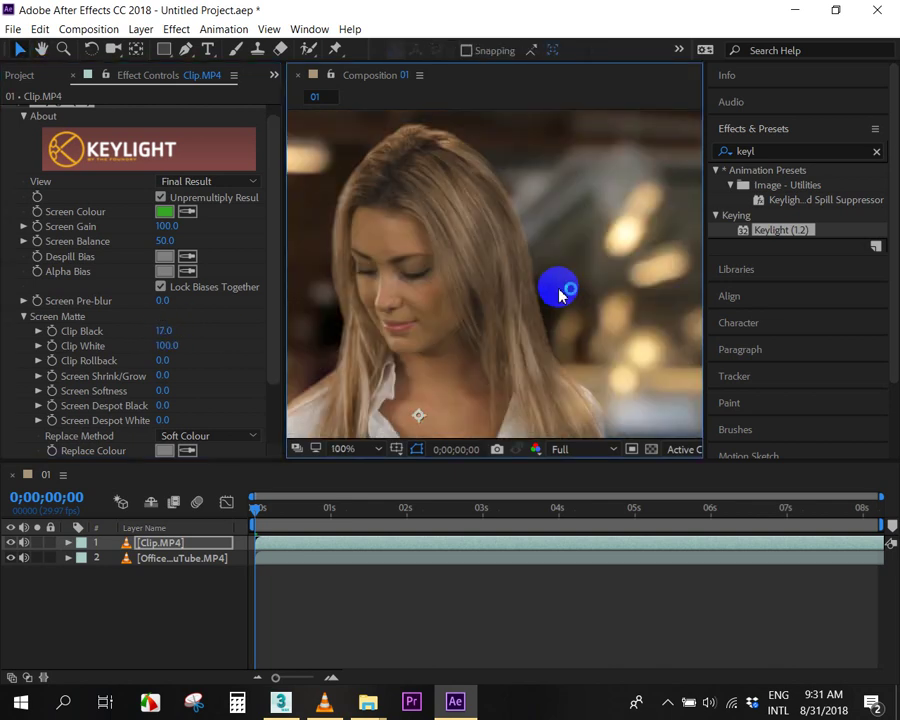
{"action": "key", "text": "h"}
{"action": "left_click_drag", "start_coordinate": [518, 297], "coordinate": [553, 282]}
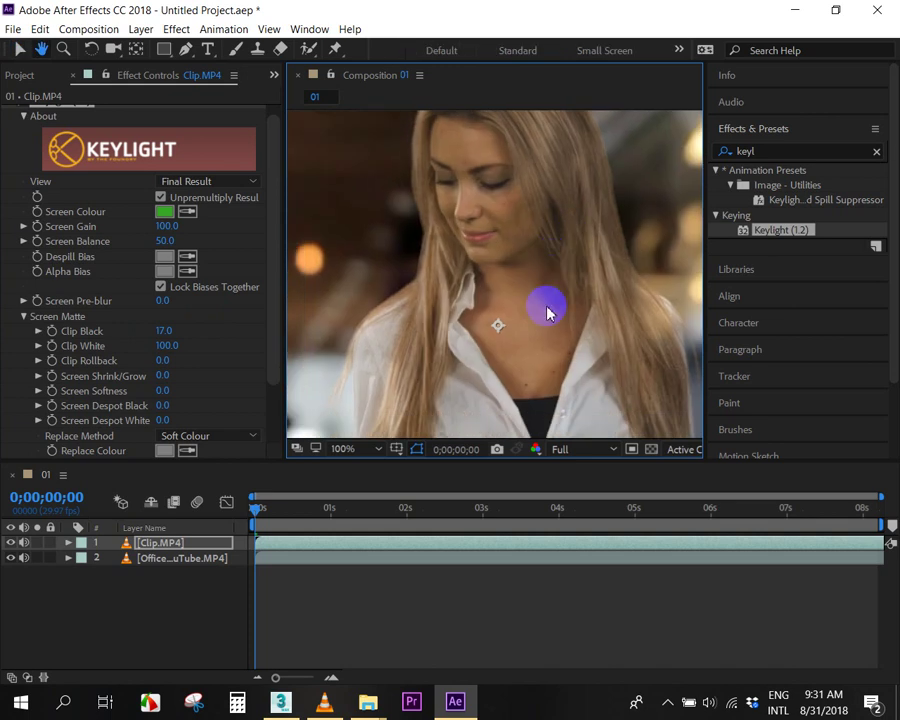
{"action": "left_click_drag", "start_coordinate": [552, 357], "coordinate": [506, 250]}
{"action": "key", "text": "v"}
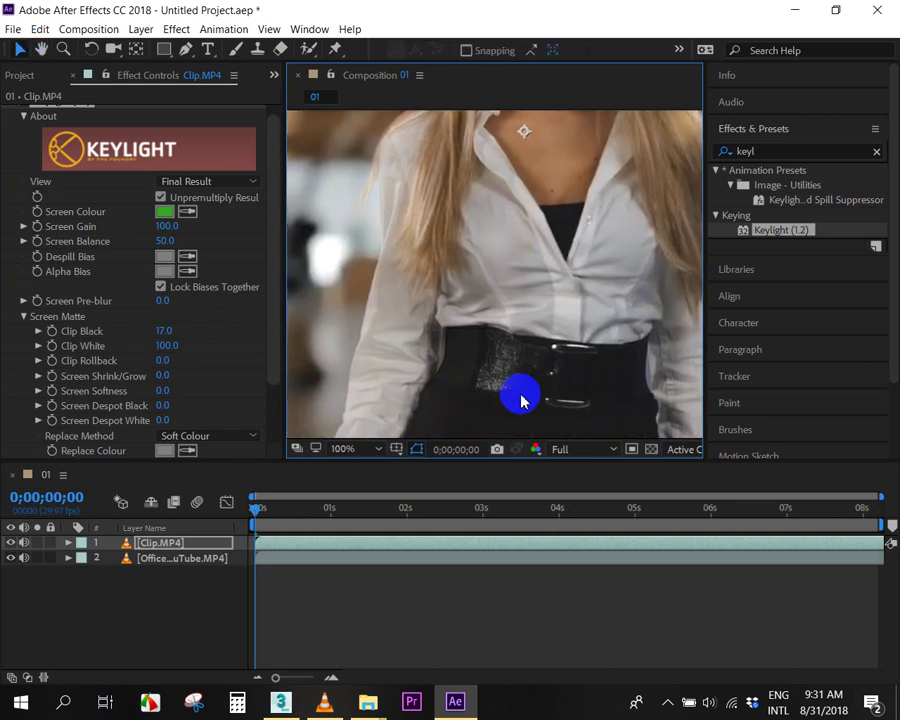
{"action": "left_click", "coordinate": [578, 402]}
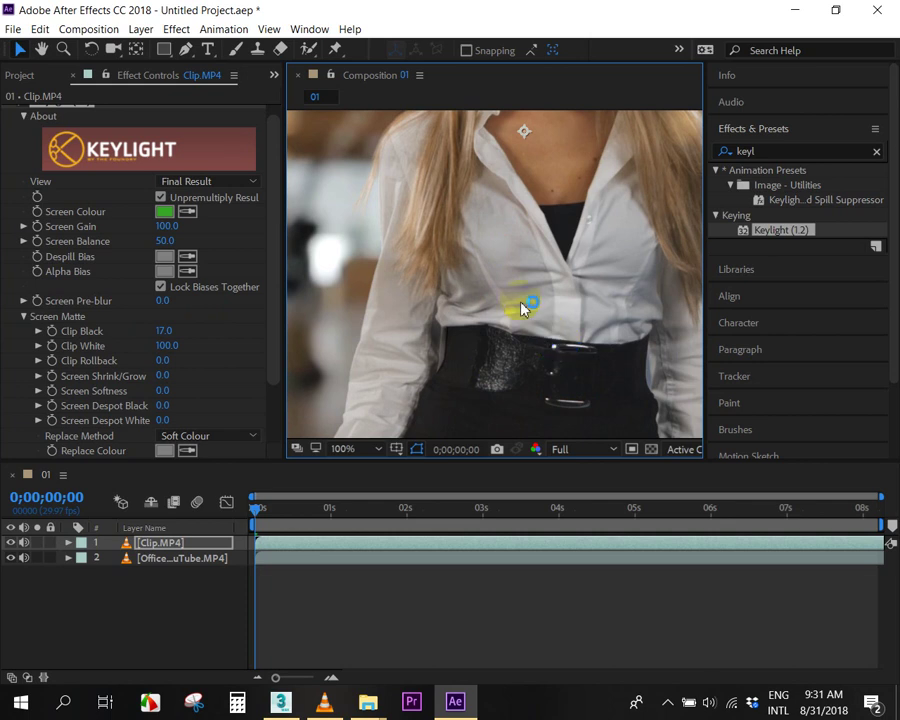
Check the key around the woman's belt, then zoom back out to 25%.
{"action": "key", "text": "h"}
{"action": "scroll", "coordinate": [580, 188], "scroll_direction": "down", "scroll_amount": 2}
{"action": "mouse_move", "coordinate": [580, 186]}
{"action": "left_mouse_down"}
{"action": "mouse_move", "coordinate": [509, 359]}
{"action": "mouse_move", "coordinate": [562, 268]}
{"action": "left_mouse_up"}
{"action": "key", "text": "v"}
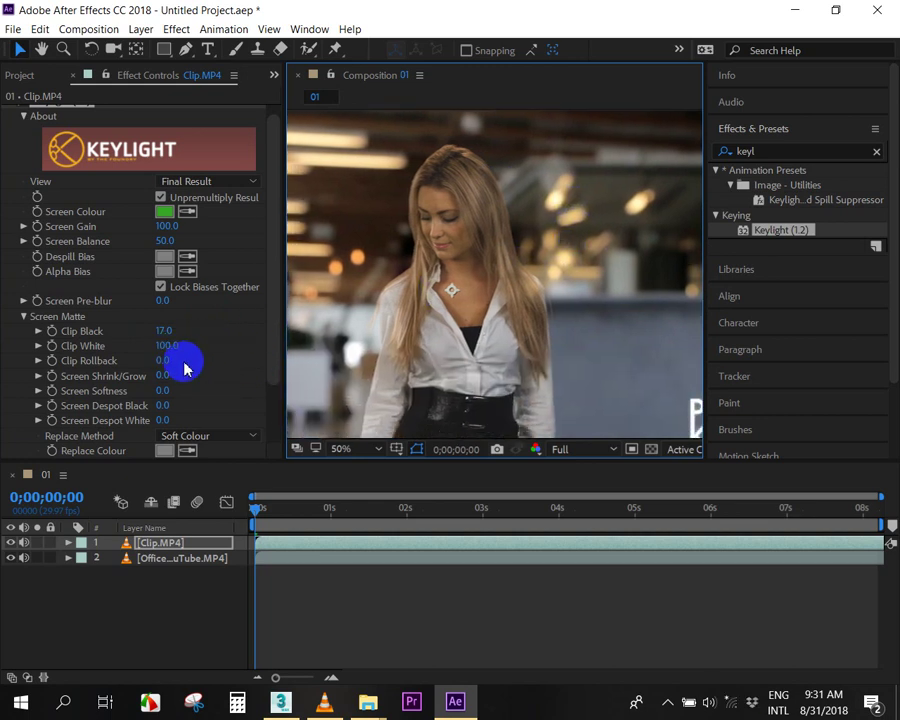
{"action": "scroll", "coordinate": [446, 305], "scroll_direction": "up", "scroll_amount": 4}
{"action": "scroll", "coordinate": [393, 331], "scroll_direction": "down", "scroll_amount": 2}
{"action": "left_click_drag", "start_coordinate": [393, 331], "coordinate": [445, 330]}
{"action": "key", "text": "v"}
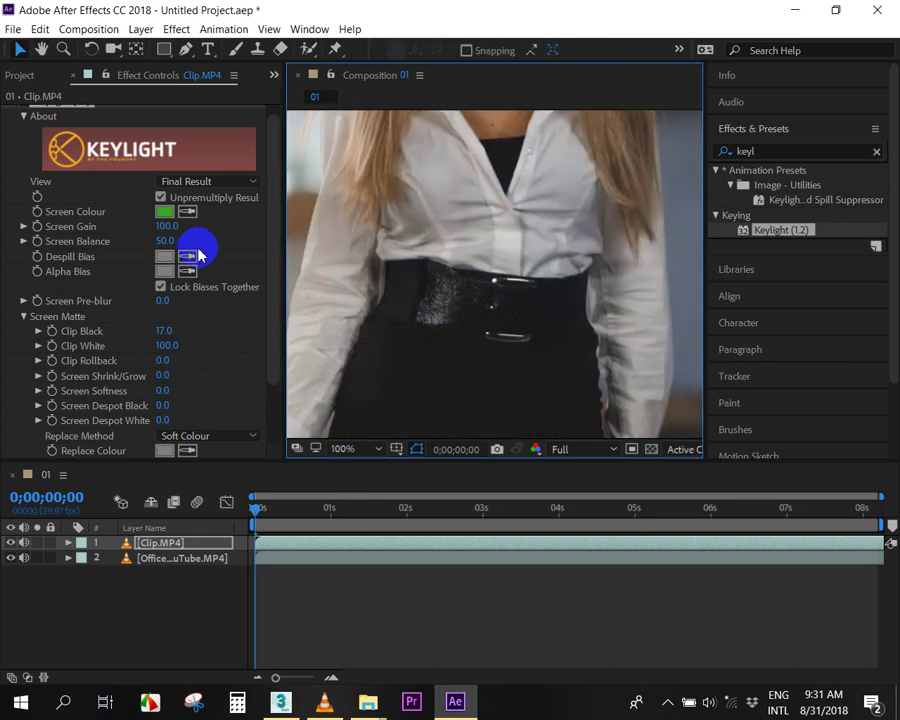
{"action": "scroll", "coordinate": [478, 268], "scroll_direction": "down", "scroll_amount": 2}
{"action": "scroll", "coordinate": [530, 294], "scroll_direction": "down", "scroll_amount": 4}
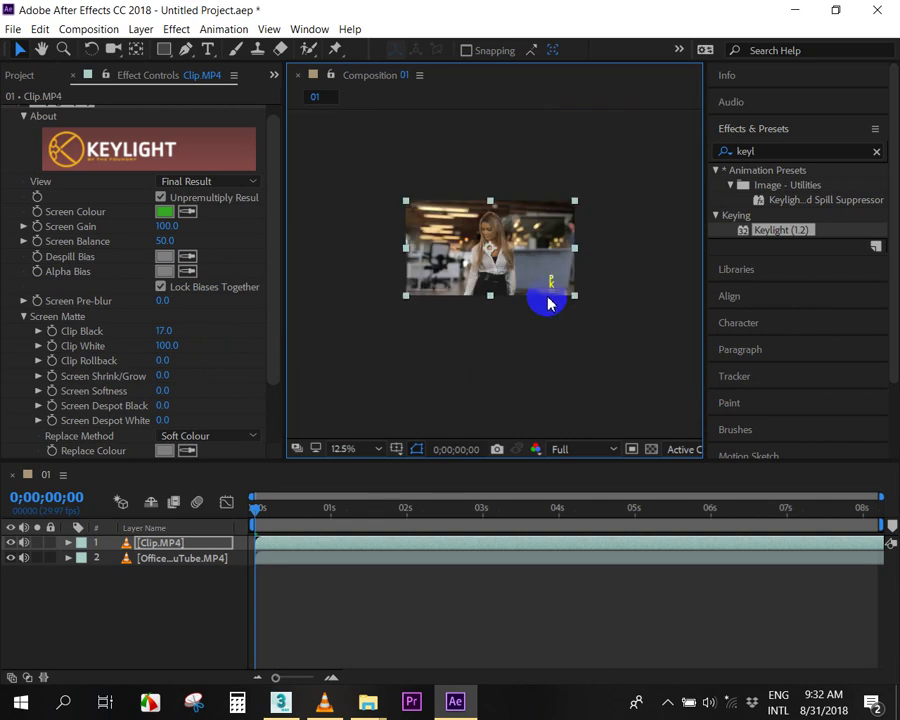
{"action": "scroll", "coordinate": [488, 311], "scroll_direction": "up", "scroll_amount": 2}
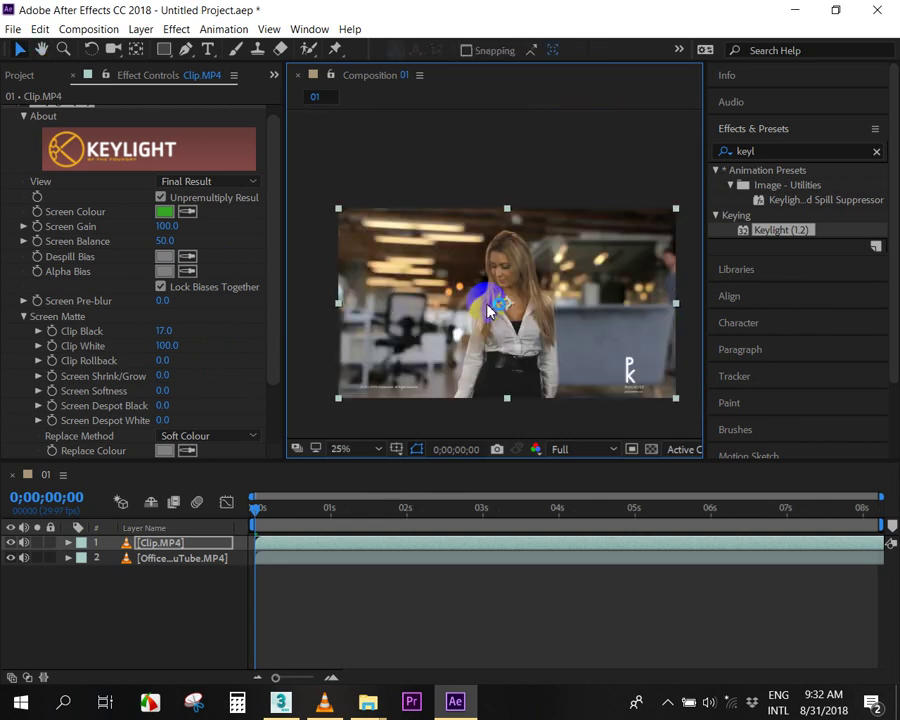
{"action": "left_click", "coordinate": [463, 570]}
{"action": "left_click", "coordinate": [436, 544]}
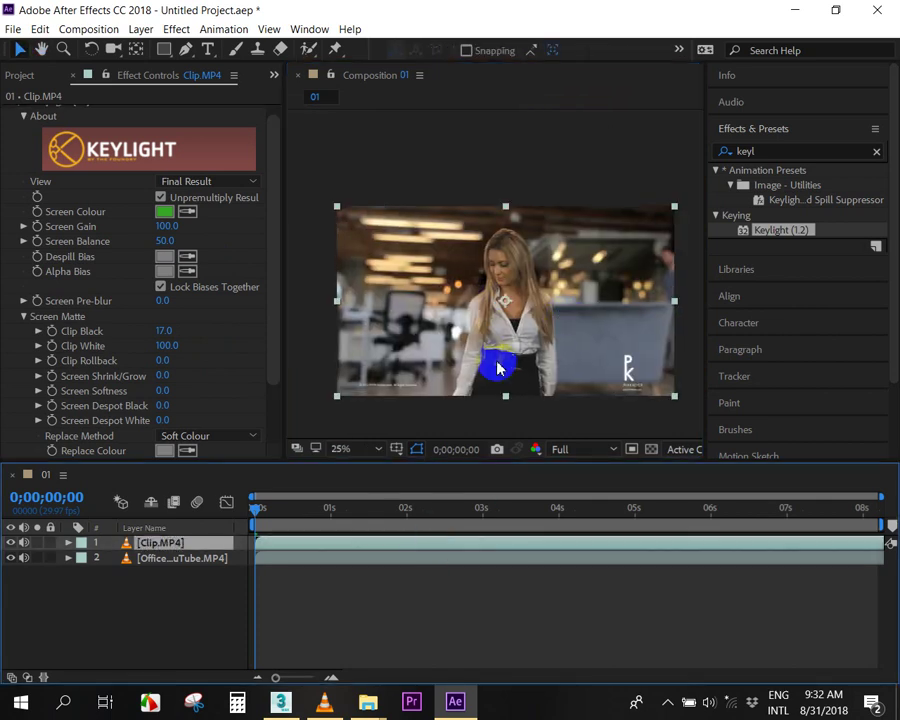
{"action": "left_click_drag", "start_coordinate": [275, 245], "coordinate": [278, 176]}
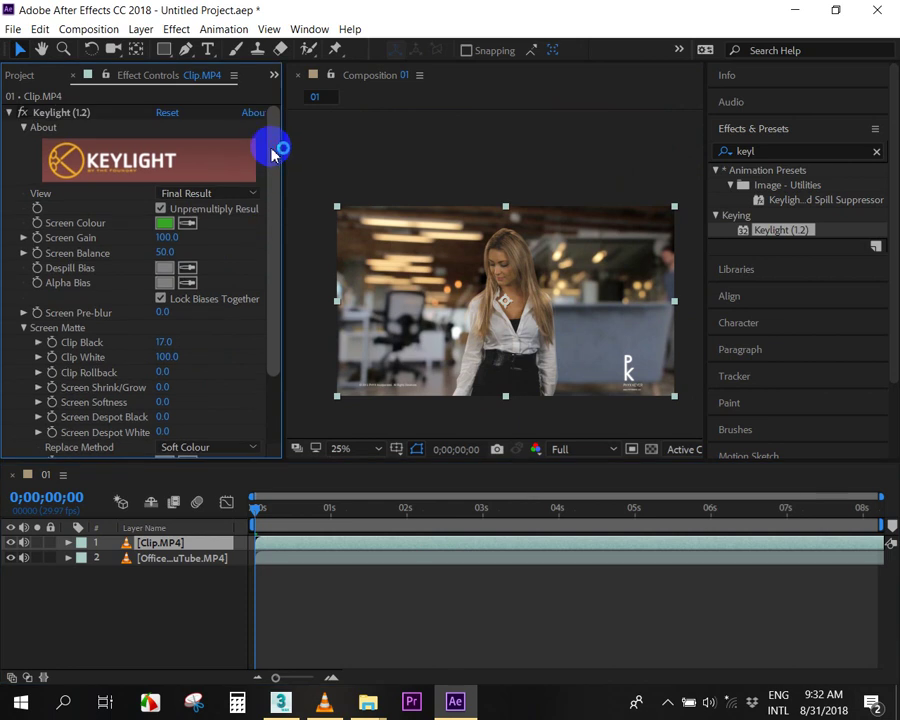
{"action": "left_click", "coordinate": [209, 194]}
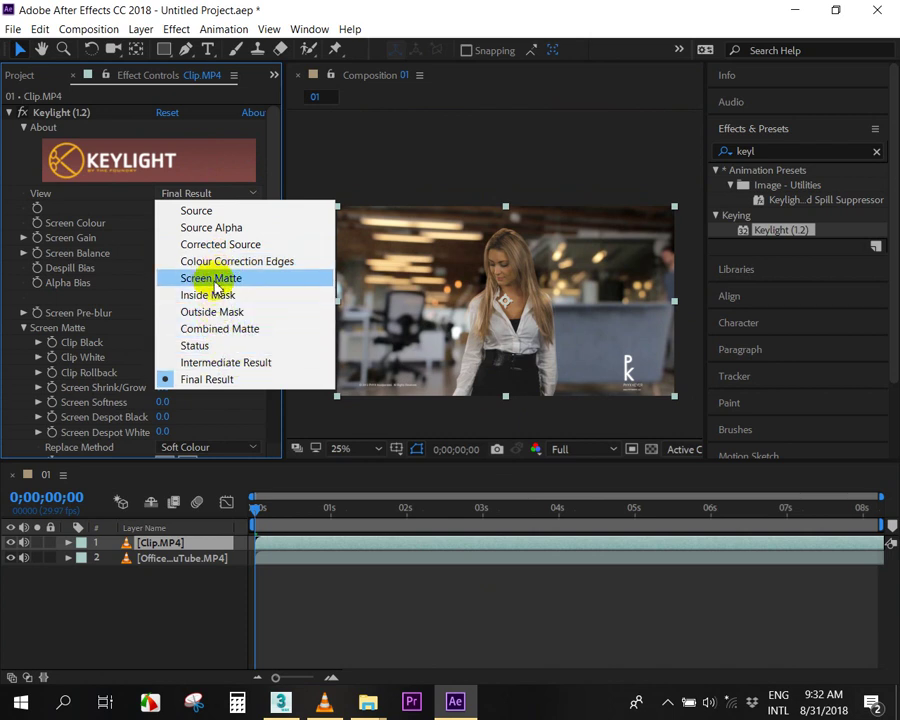
{"action": "left_click", "coordinate": [211, 280]}
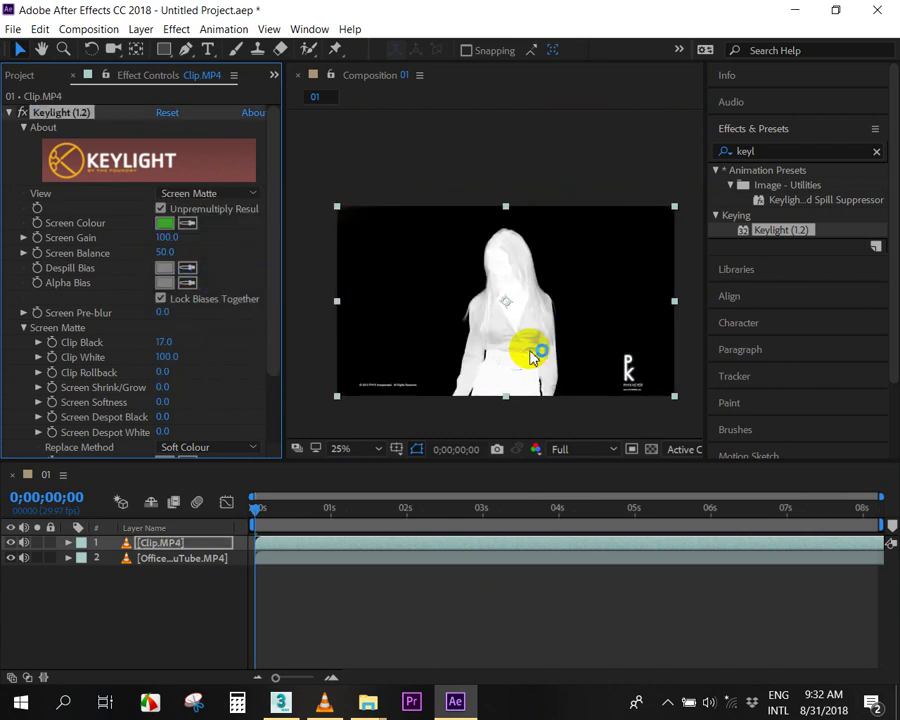
{"action": "scroll", "coordinate": [497, 355], "scroll_direction": "up", "scroll_amount": 2}
{"action": "mouse_move", "coordinate": [544, 256]}
{"action": "left_mouse_down"}
{"action": "mouse_move", "coordinate": [547, 330]}
{"action": "mouse_move", "coordinate": [426, 334]}
{"action": "left_mouse_up"}
{"action": "scroll", "coordinate": [500, 260], "scroll_direction": "down", "scroll_amount": 2}
{"action": "key", "text": "v"}
{"action": "scroll", "coordinate": [590, 290], "scroll_direction": "up", "scroll_amount": 2}
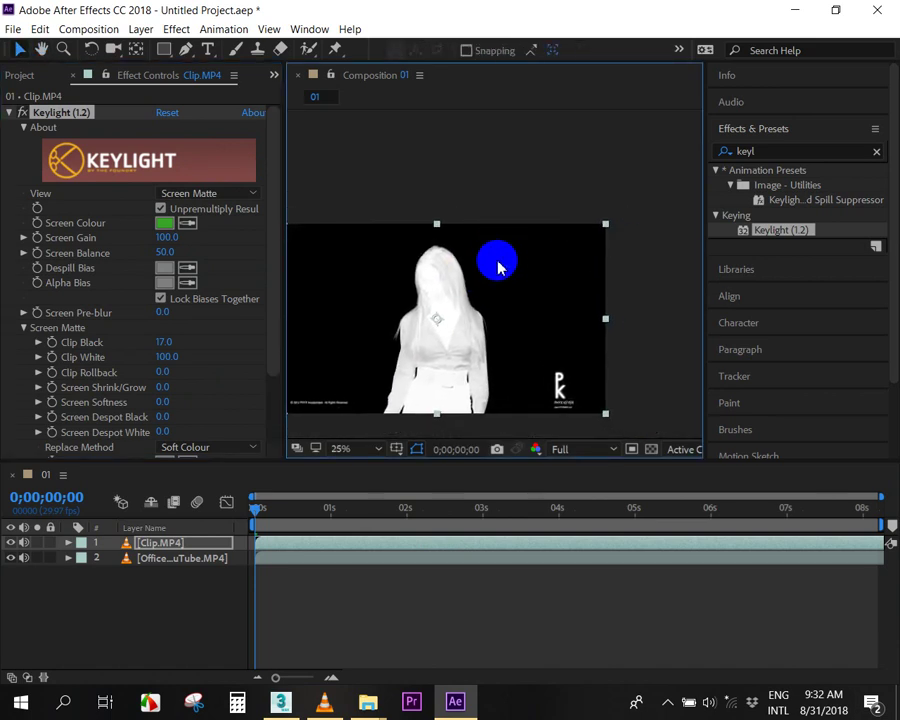
{"action": "scroll", "coordinate": [480, 280], "scroll_direction": "down", "scroll_amount": 1}
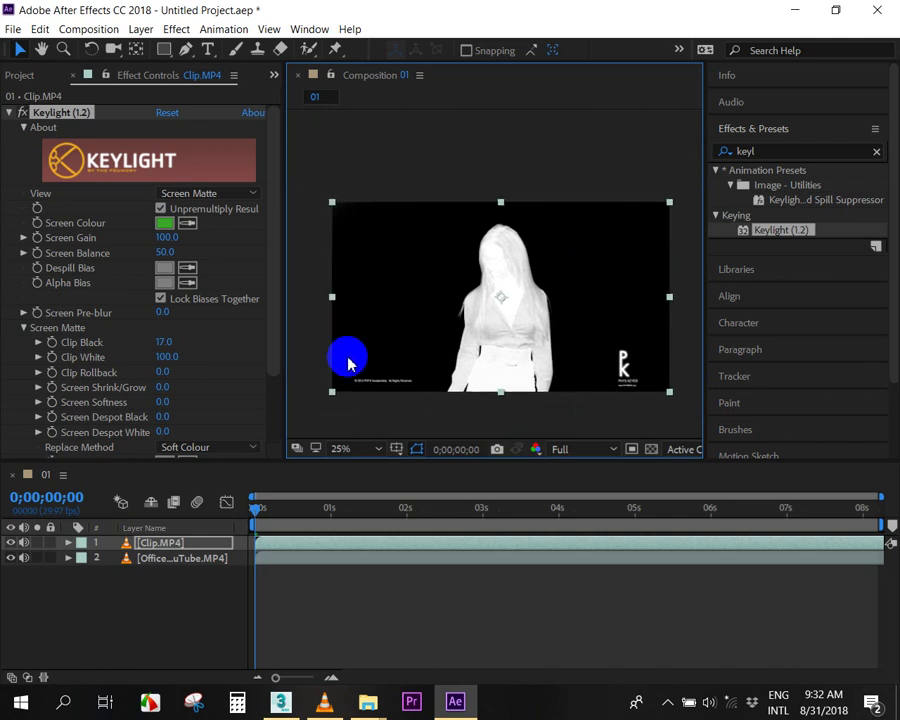
{"action": "scroll", "coordinate": [420, 340], "scroll_direction": "up", "scroll_amount": 2}
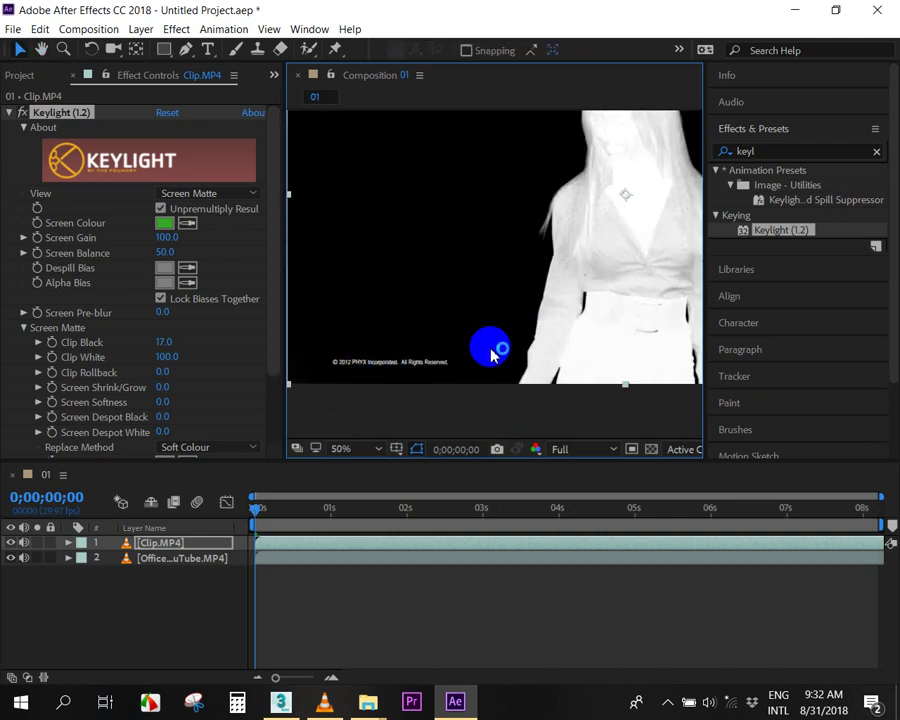
{"action": "scroll", "coordinate": [470, 335], "scroll_direction": "down", "scroll_amount": 2}
{"action": "scroll", "coordinate": [454, 321], "scroll_direction": "up", "scroll_amount": 3}
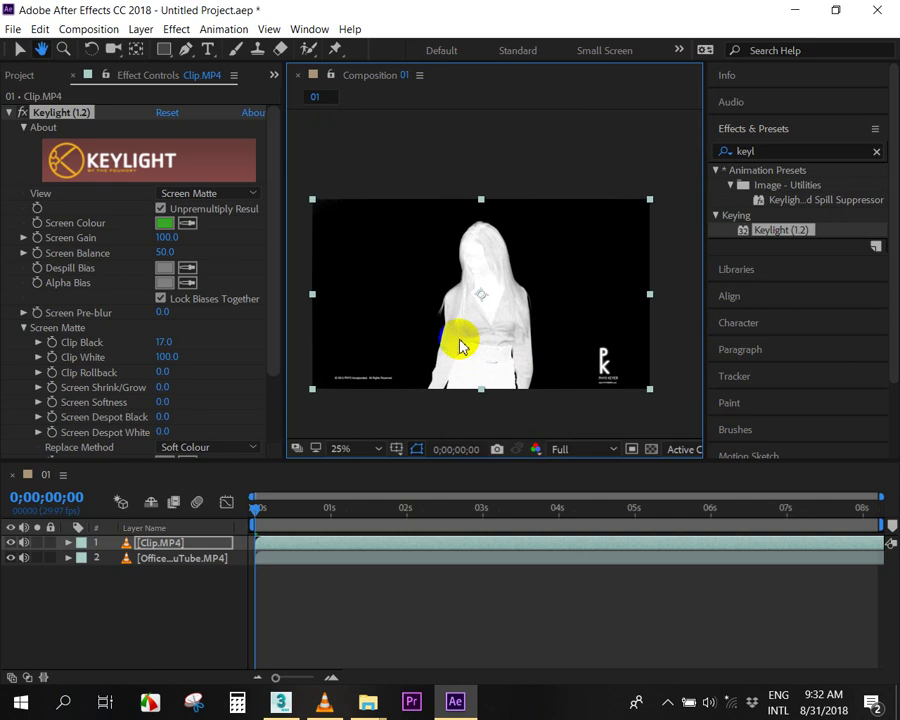
{"action": "left_click", "coordinate": [190, 194]}
{"action": "left_click", "coordinate": [232, 380]}
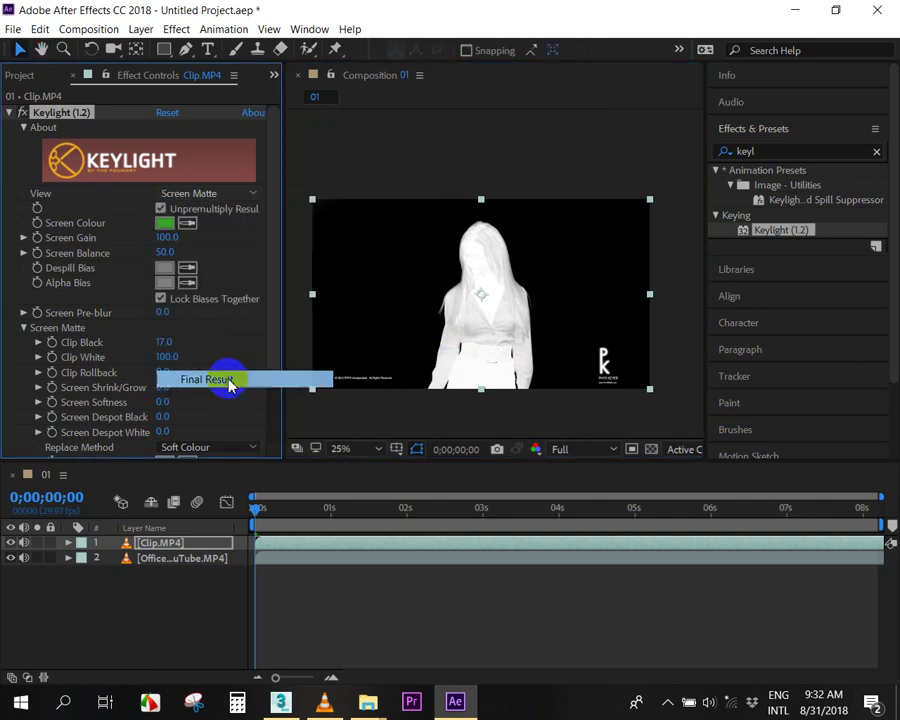
{"action": "left_click_drag", "start_coordinate": [497, 340], "coordinate": [507, 302]}
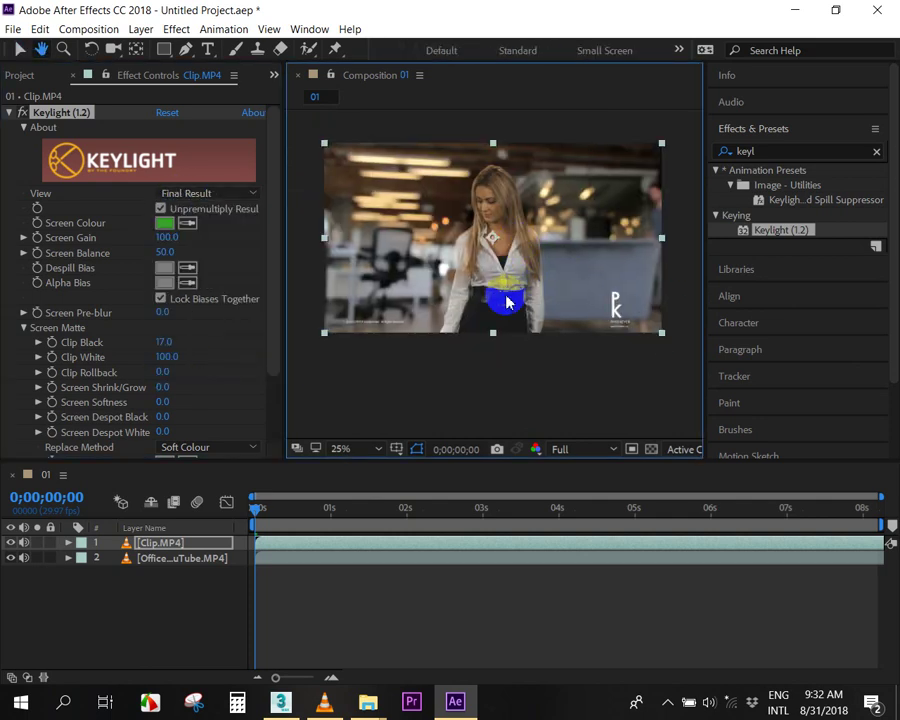
With Clip.MP4 selected, set Keylight's Screen Colour from the green screen in the viewer.
{"action": "key", "text": "v"}
{"action": "left_click_drag", "start_coordinate": [555, 325], "coordinate": [555, 348]}
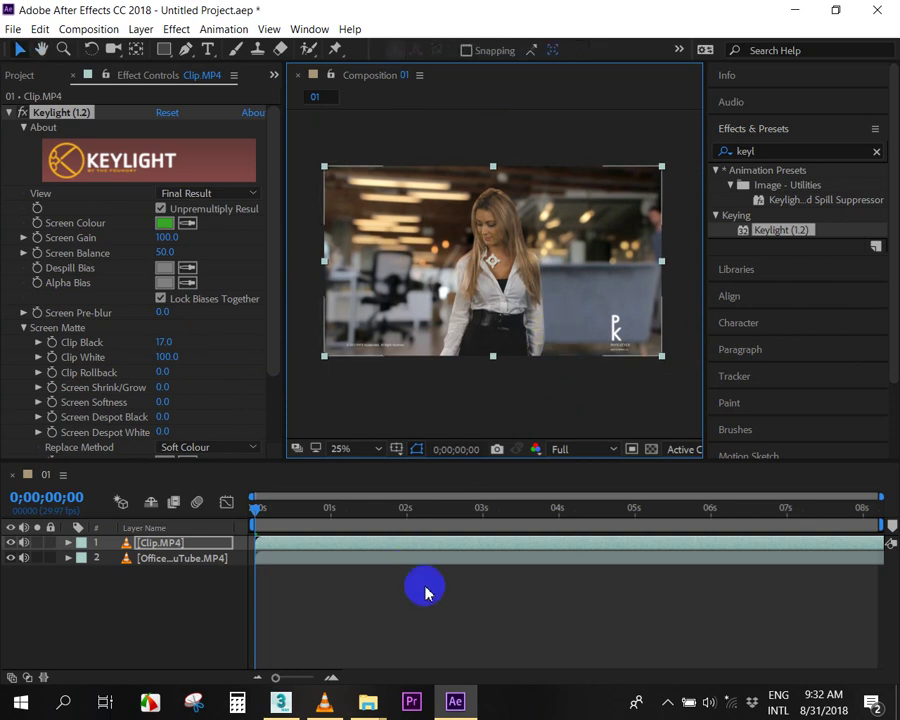
{"action": "left_click", "coordinate": [344, 542]}
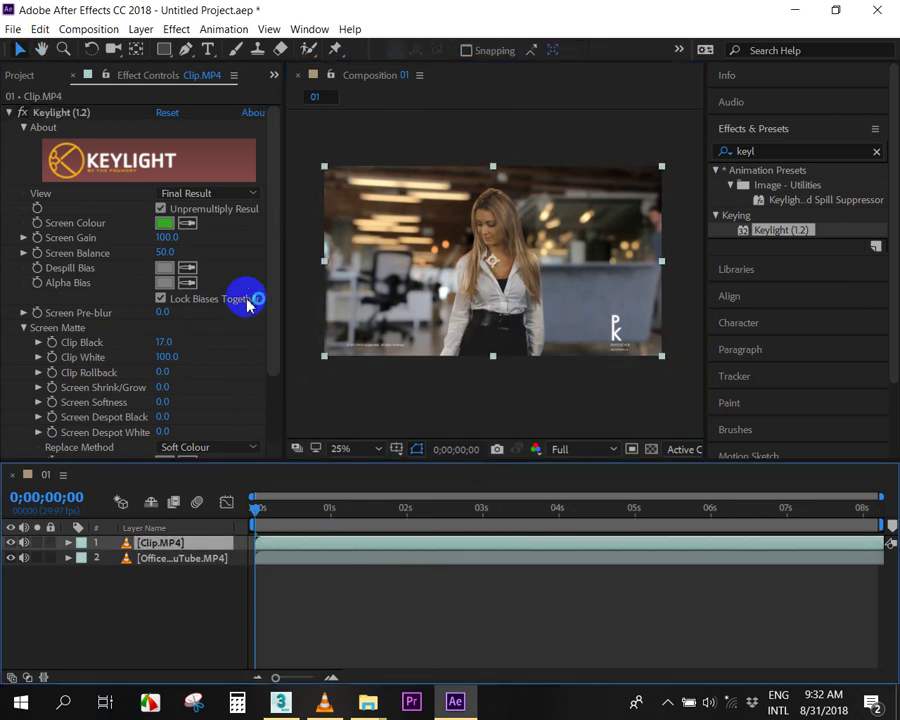
{"action": "left_click", "coordinate": [189, 224]}
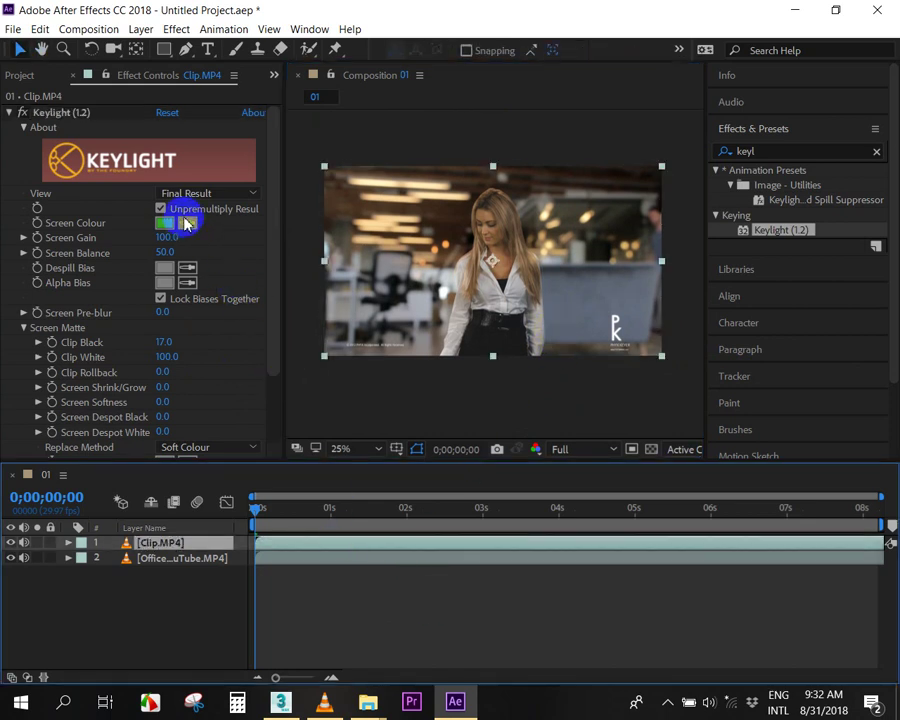
{"action": "left_click", "coordinate": [428, 286]}
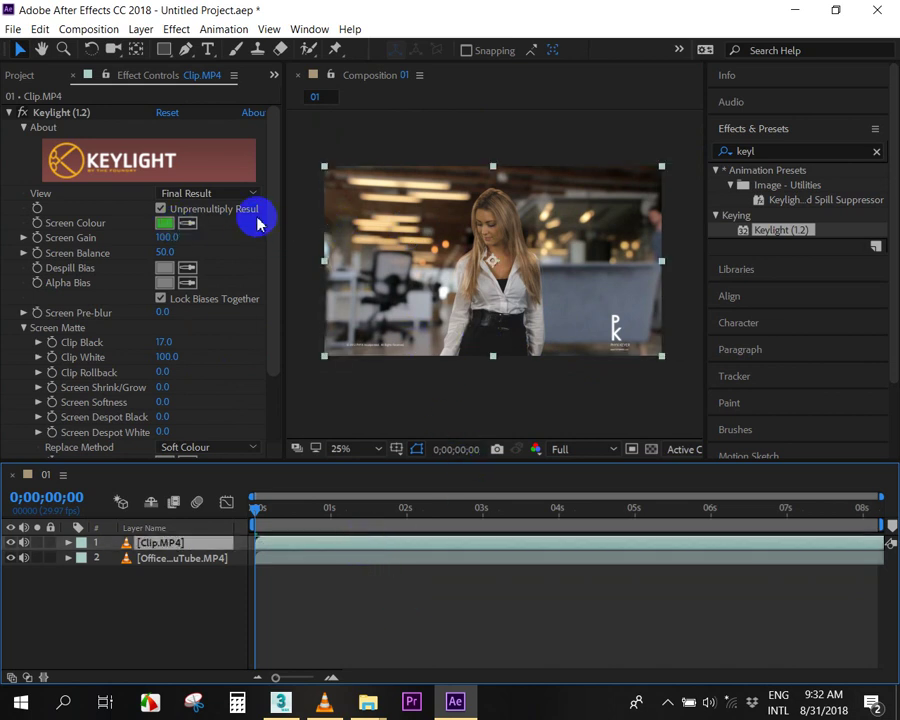
{"action": "left_click", "coordinate": [184, 50]}
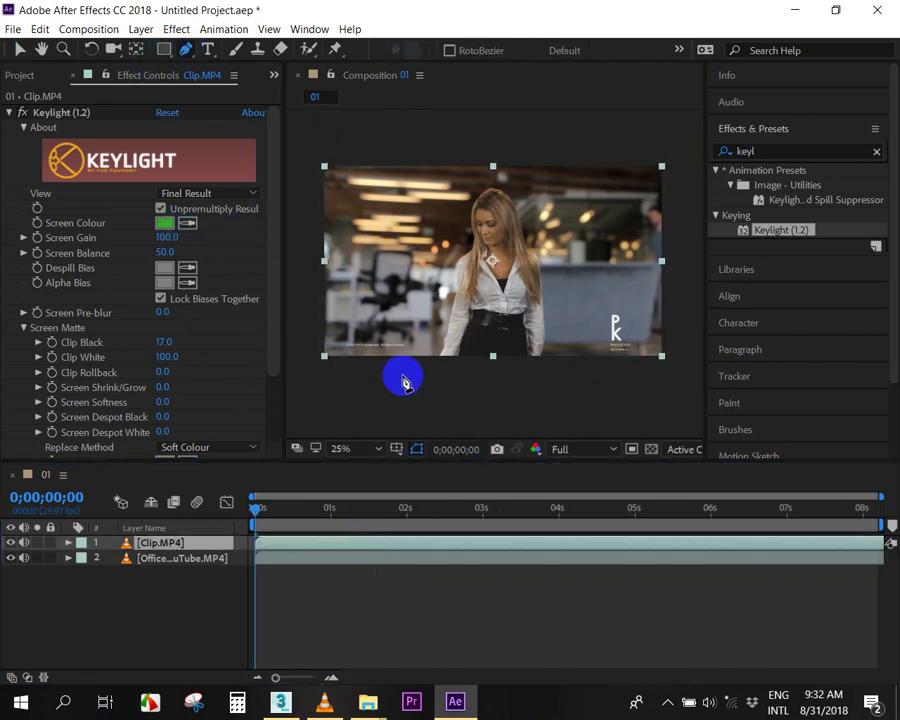
Draw a closed four-point Pen mask around the woman on Clip.MP4.
{"action": "left_click", "coordinate": [420, 150]}
{"action": "left_click", "coordinate": [579, 147]}
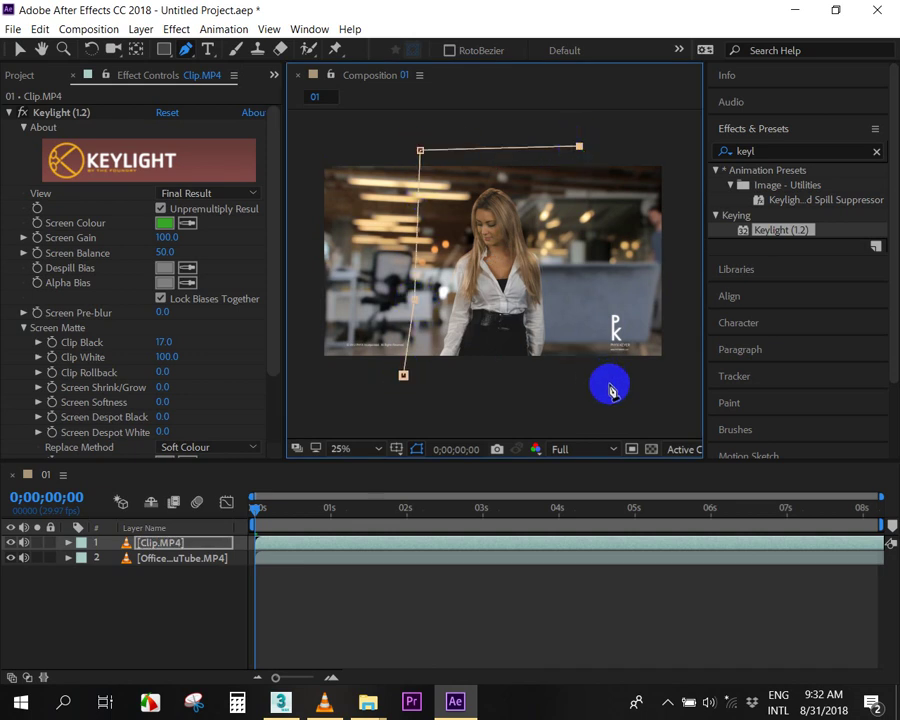
{"action": "left_click", "coordinate": [403, 377]}
{"action": "left_click", "coordinate": [403, 377]}
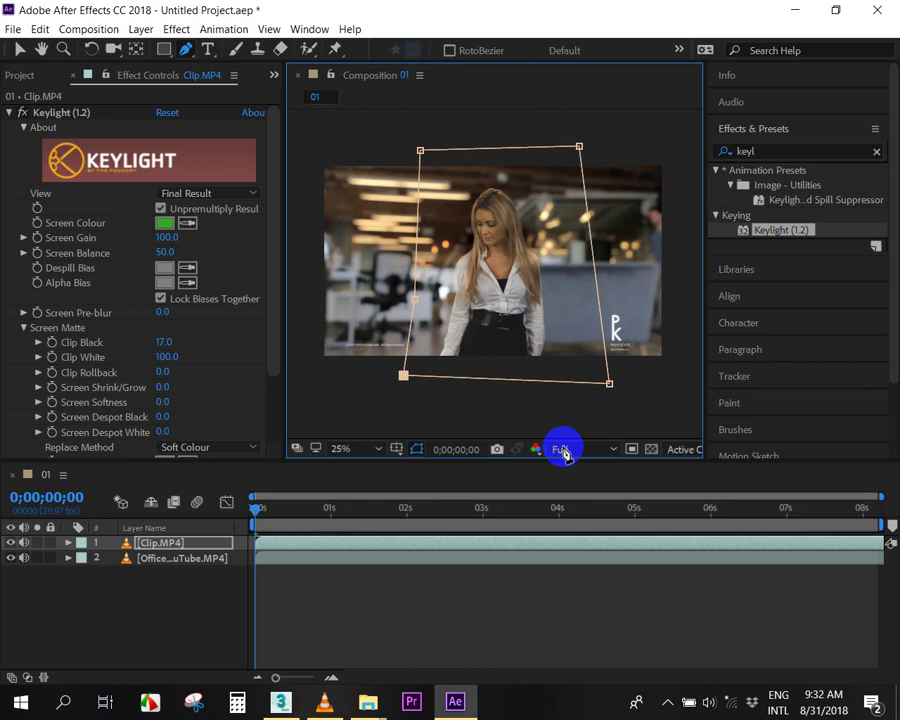
{"action": "left_click", "coordinate": [440, 640]}
Scrub through the clip and toggle its visibility to confirm the mask covers her throughout.
{"action": "mouse_move", "coordinate": [274, 510]}
{"action": "left_mouse_down"}
{"action": "mouse_move", "coordinate": [670, 527]}
{"action": "mouse_move", "coordinate": [252, 527]}
{"action": "left_mouse_up"}
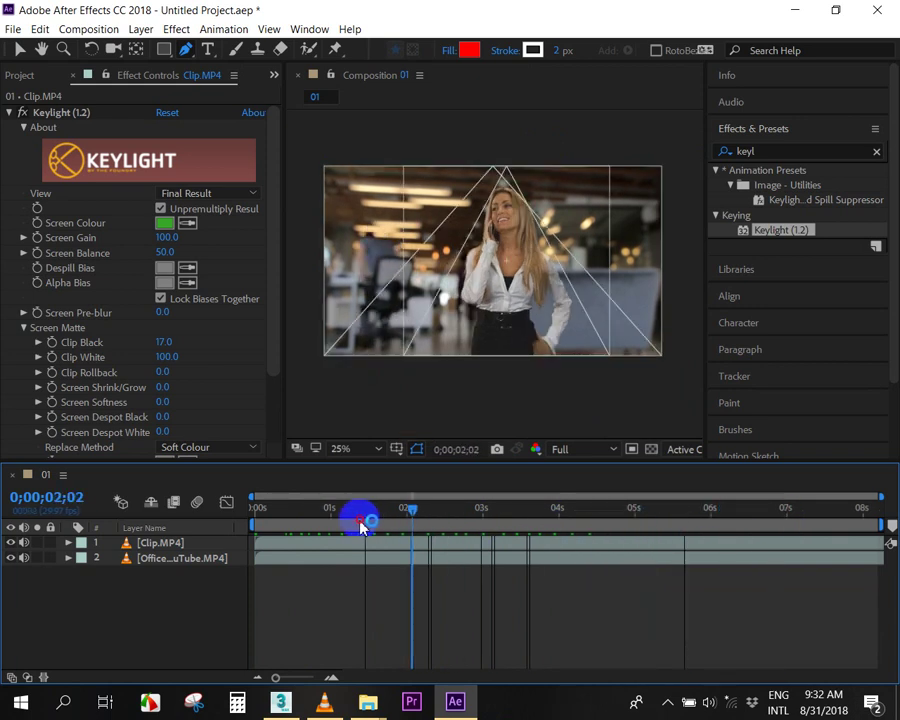
{"action": "left_click", "coordinate": [505, 598]}
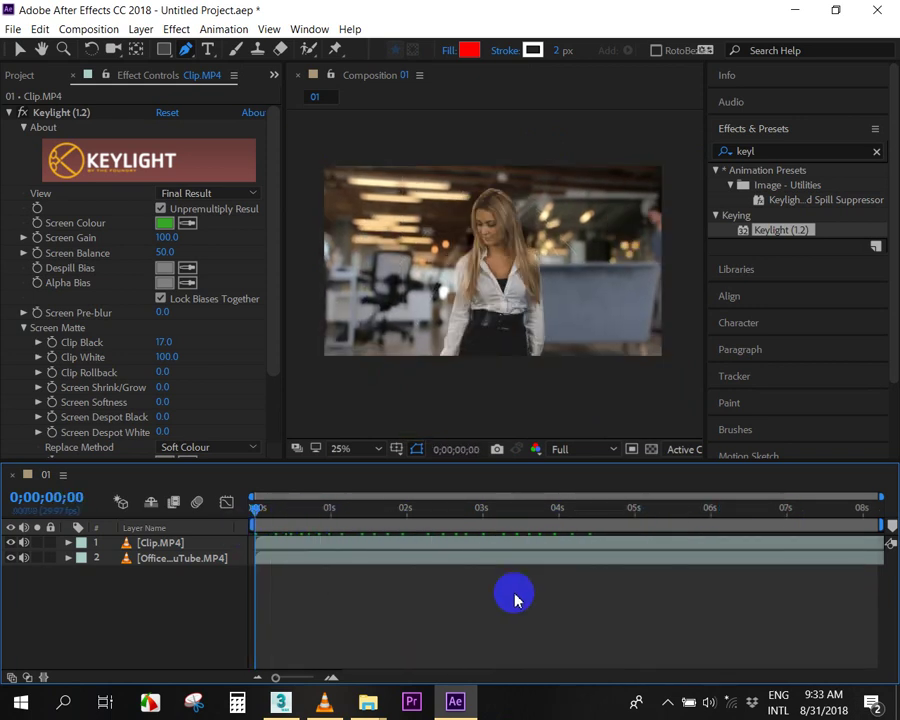
{"action": "mouse_move", "coordinate": [275, 510]}
{"action": "left_mouse_down"}
{"action": "mouse_move", "coordinate": [885, 510]}
{"action": "mouse_move", "coordinate": [248, 522]}
{"action": "left_mouse_up"}
{"action": "mouse_move", "coordinate": [533, 520]}
{"action": "left_mouse_down"}
{"action": "mouse_move", "coordinate": [576, 512]}
{"action": "mouse_move", "coordinate": [341, 527]}
{"action": "mouse_move", "coordinate": [404, 522]}
{"action": "left_mouse_up"}
{"action": "left_click", "coordinate": [508, 546]}
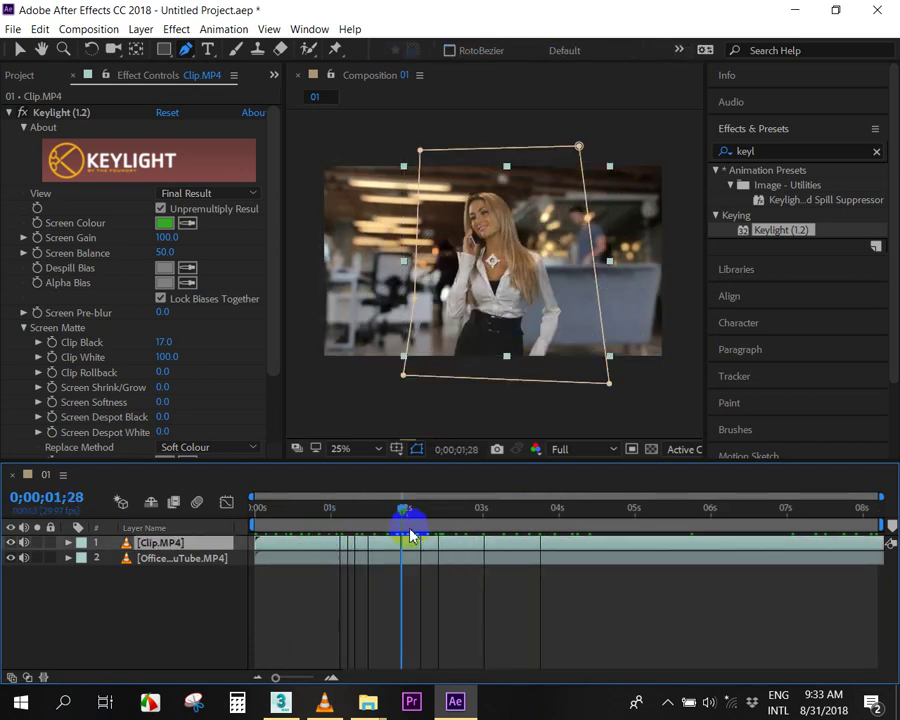
{"action": "left_click_drag", "start_coordinate": [322, 515], "coordinate": [245, 520]}
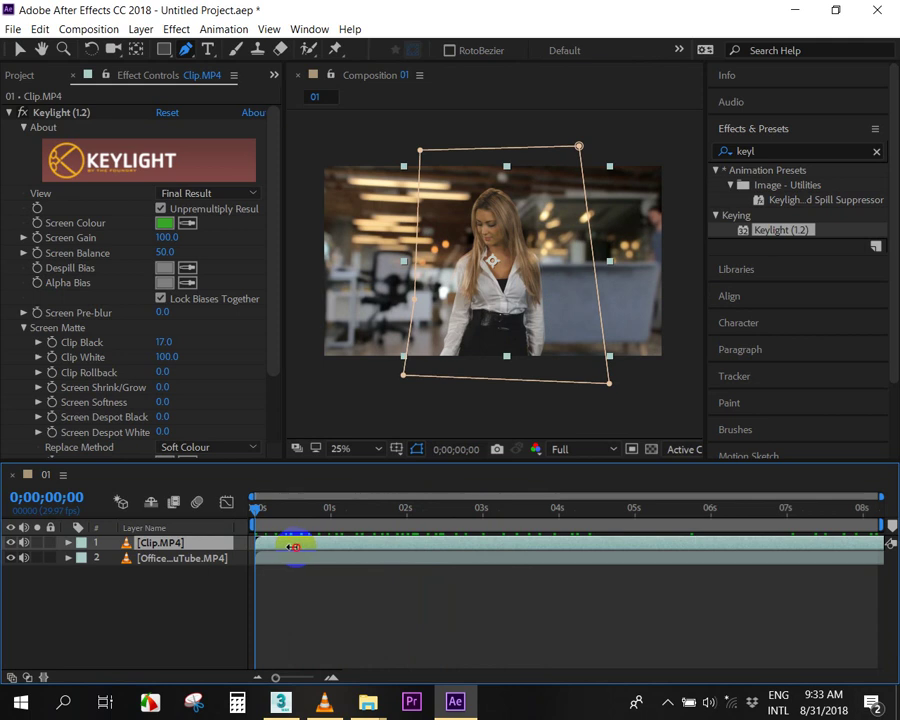
{"action": "left_click", "coordinate": [11, 543]}
{"action": "left_click", "coordinate": [12, 541]}
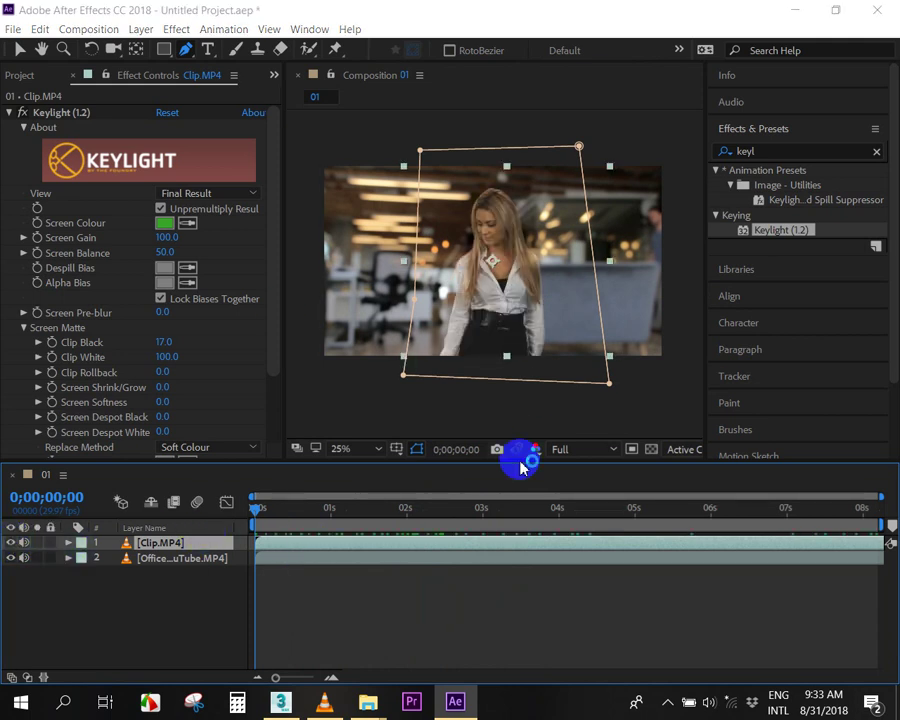
{"action": "key", "text": "ctrl+shift+c"}
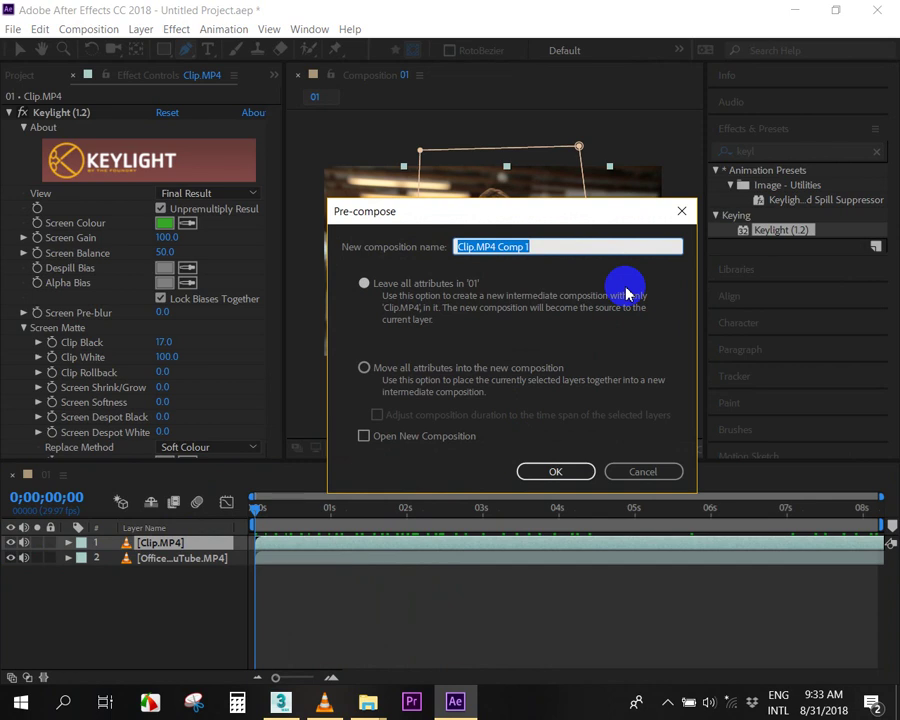
Pre-compose Clip.MP4 with Move all attributes into a new composition named Clip01.
{"action": "left_click", "coordinate": [415, 372]}
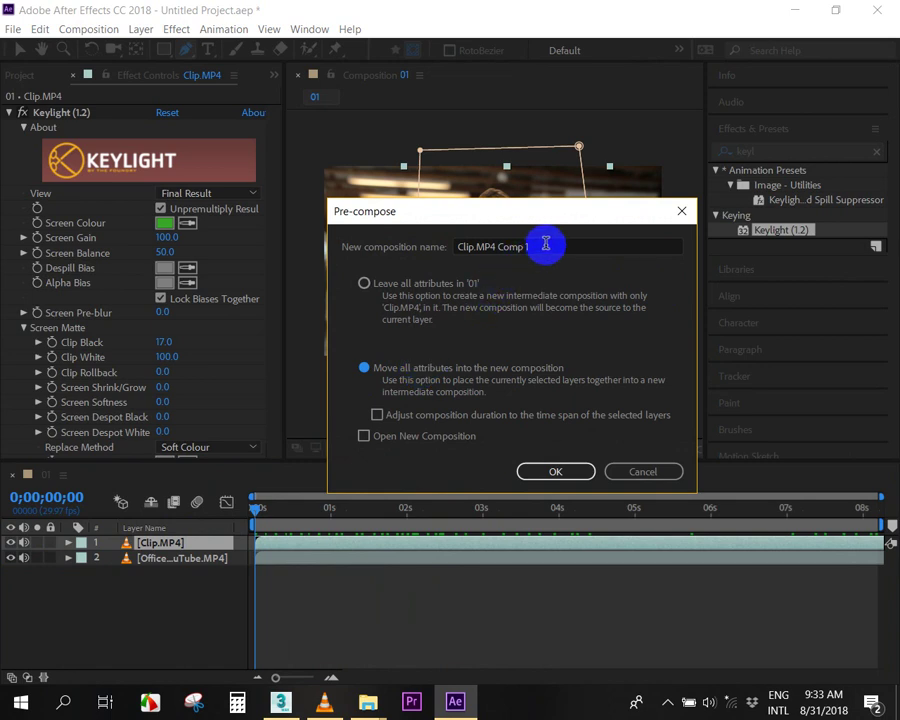
{"action": "left_click_drag", "start_coordinate": [546, 246], "coordinate": [448, 262]}
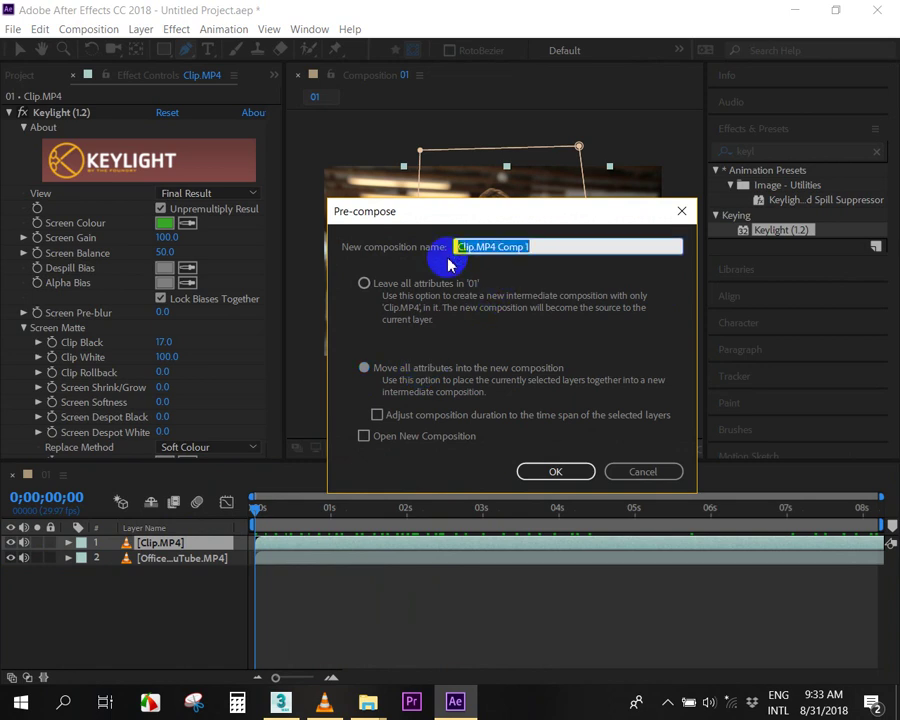
{"action": "left_click", "coordinate": [549, 246]}
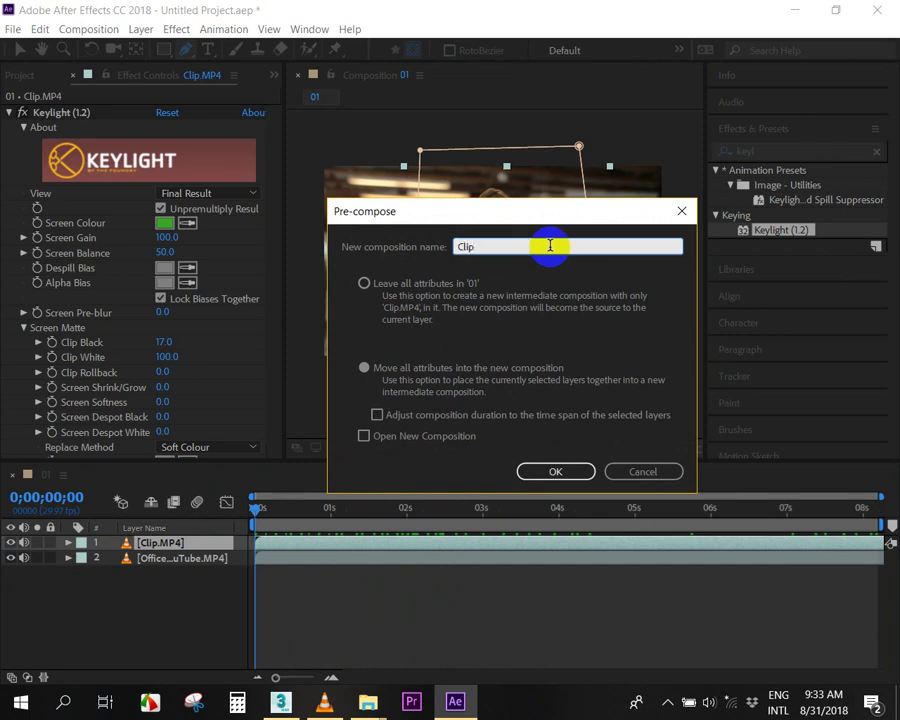
{"action": "type", "text": "01"}
{"action": "left_click", "coordinate": [575, 471]}
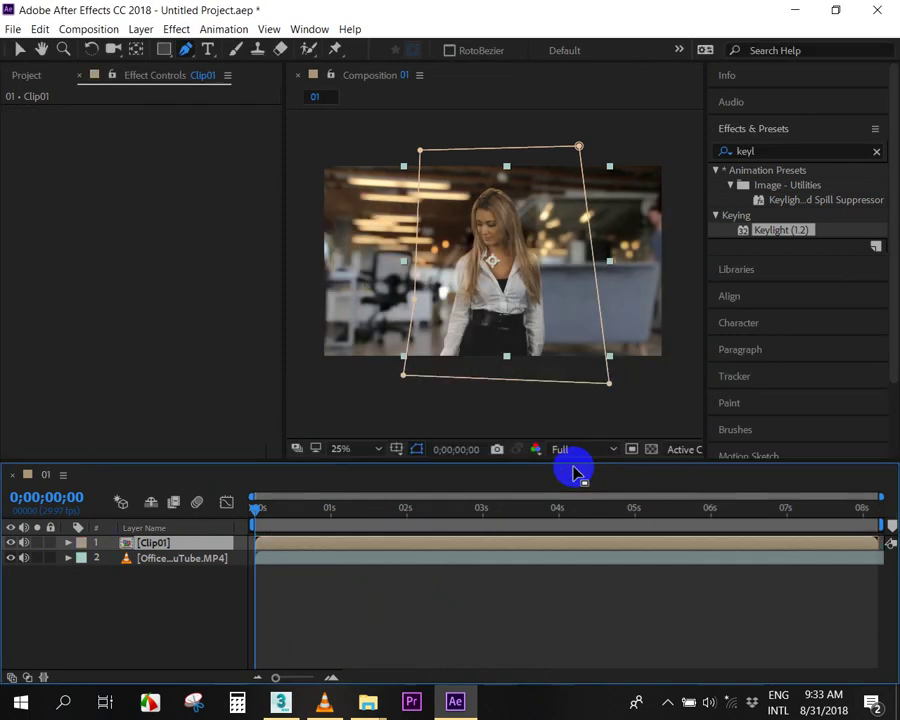
Inspect the Clip01 layer by expanding and collapsing its properties and Transform group.
{"action": "left_click", "coordinate": [325, 598]}
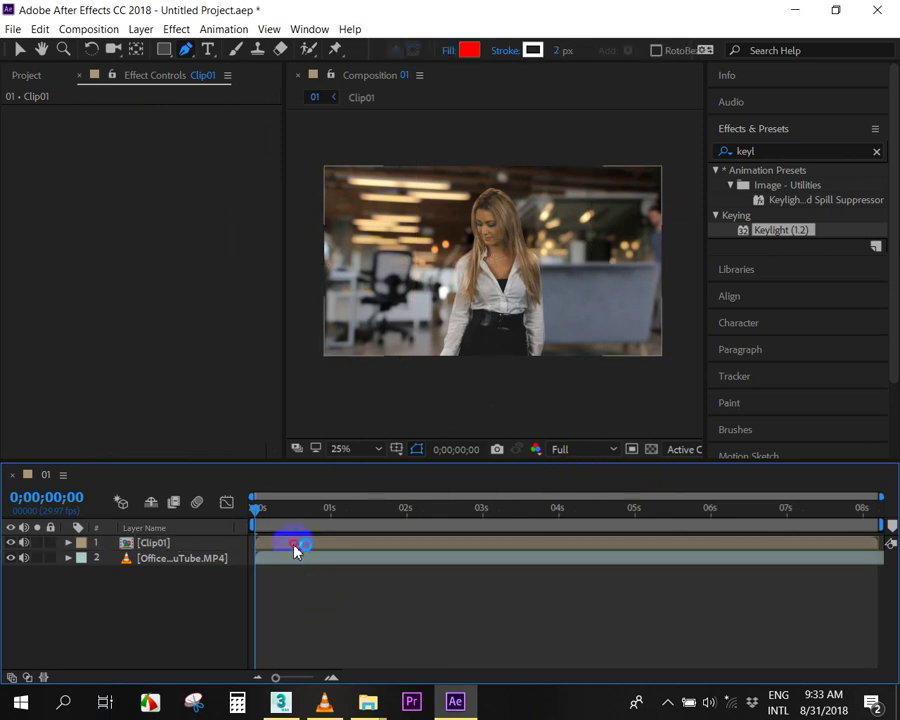
{"action": "left_click", "coordinate": [294, 543]}
{"action": "left_click", "coordinate": [68, 543]}
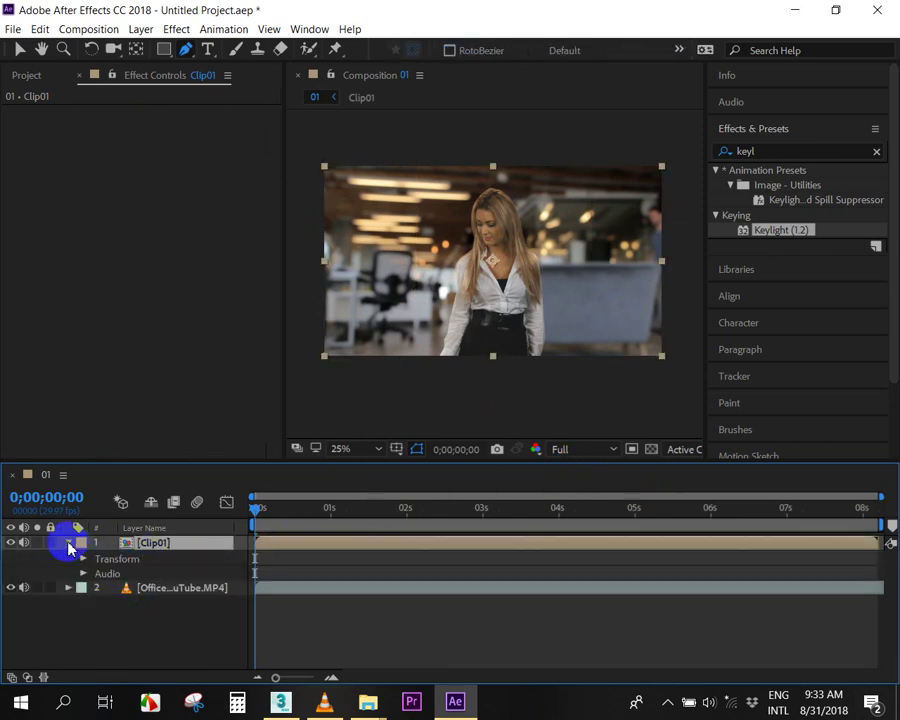
{"action": "left_click", "coordinate": [68, 543]}
{"action": "left_click", "coordinate": [362, 600]}
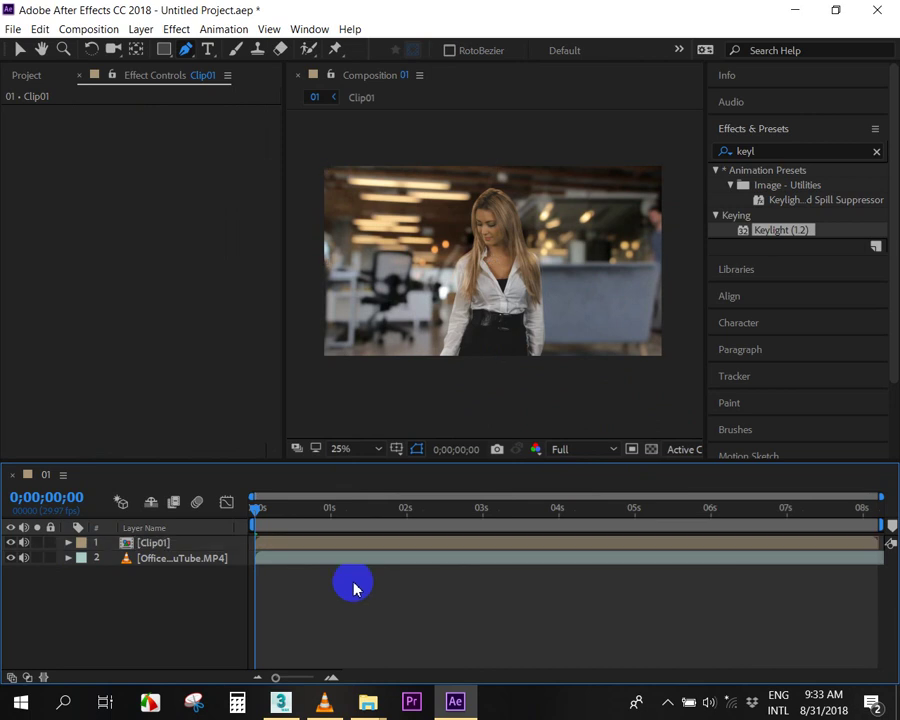
{"action": "left_click", "coordinate": [281, 543]}
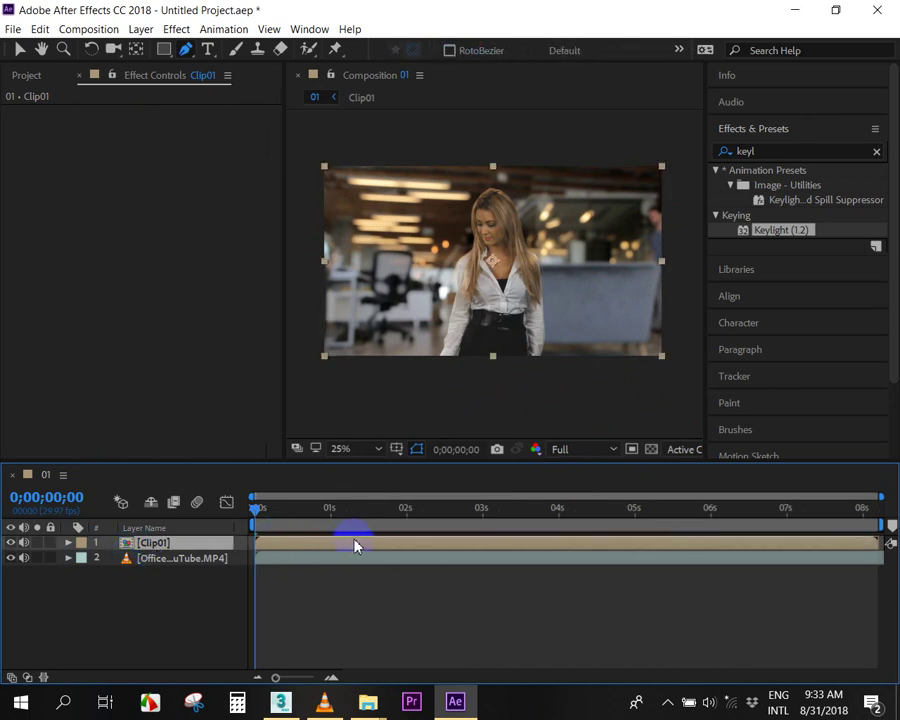
{"action": "left_click", "coordinate": [68, 543]}
{"action": "left_click", "coordinate": [84, 560]}
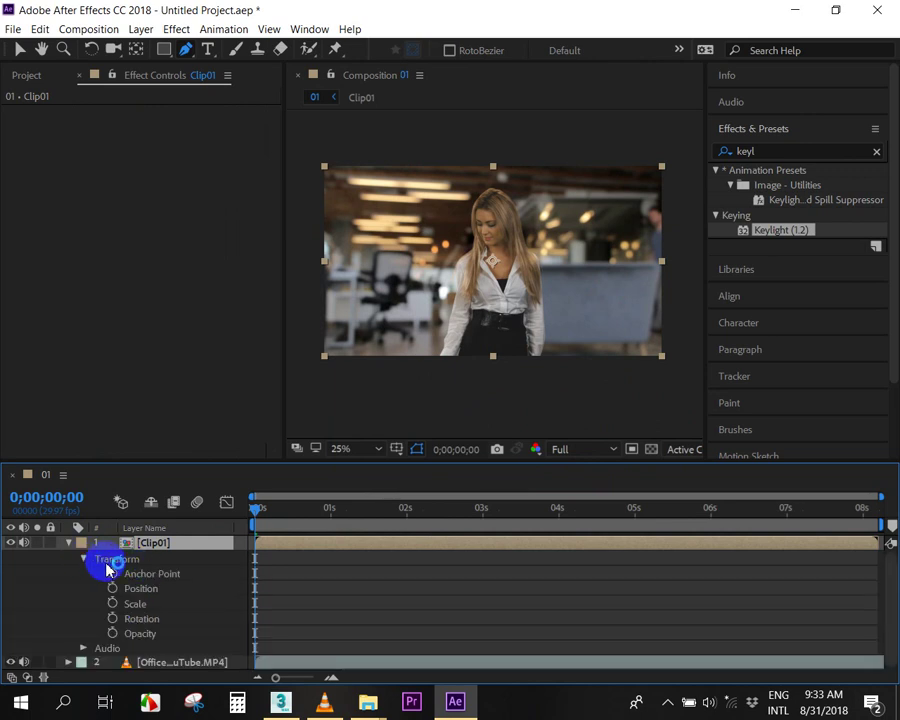
{"action": "left_click", "coordinate": [84, 560]}
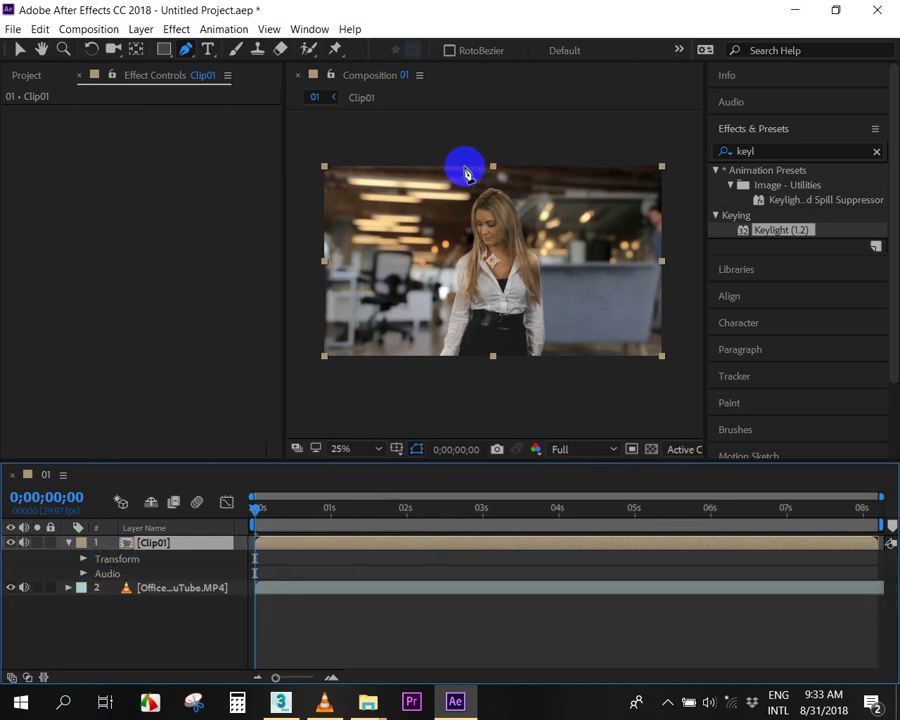
{"action": "left_click", "coordinate": [350, 617]}
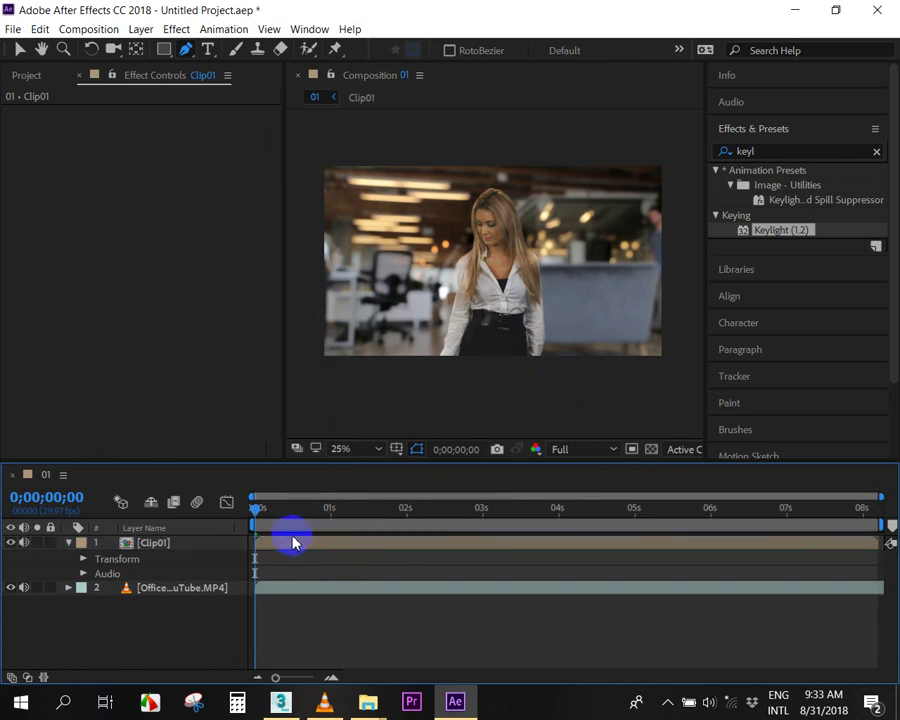
{"action": "left_click", "coordinate": [312, 544]}
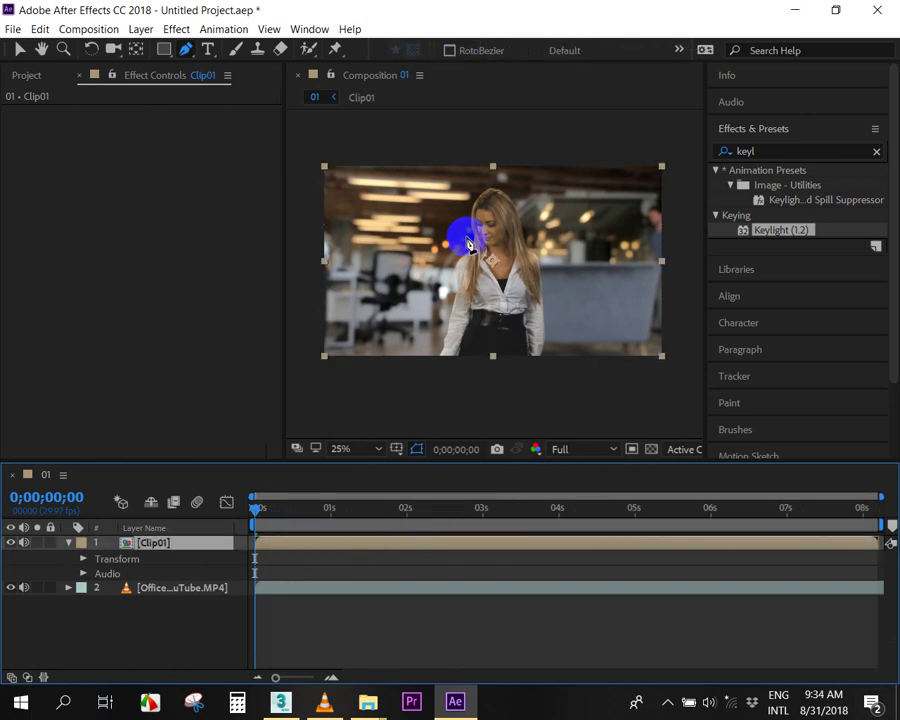
Open the Clip01 precomp to check the keyed Clip.MP4 inside, return to comp 01, and undo the pre-compose.
{"action": "double_click", "coordinate": [360, 545]}
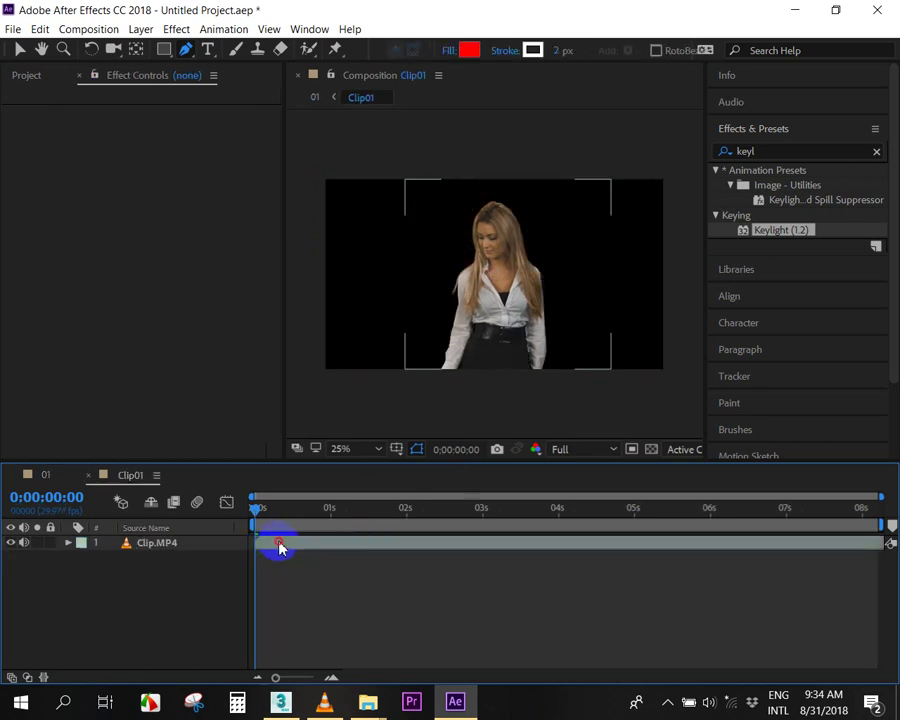
{"action": "left_click", "coordinate": [278, 545]}
{"action": "left_click", "coordinate": [45, 475]}
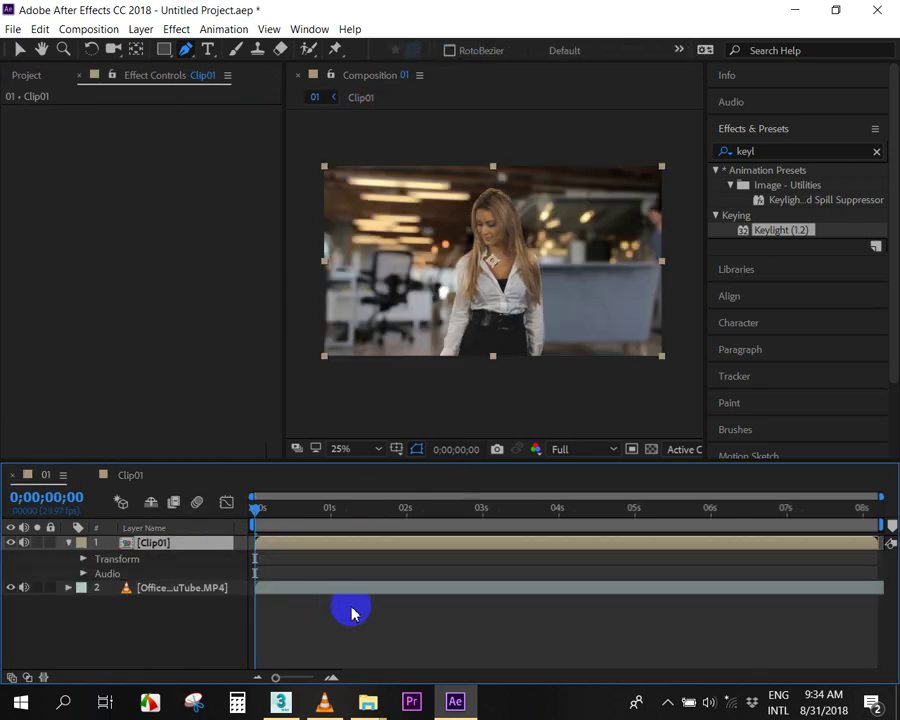
{"action": "key", "text": "ctrl+z"}
Try pre-composing Clip.MP4 with Leave all attributes, inspect its masks, then undo it.
{"action": "key", "text": "ctrl+shift+c"}
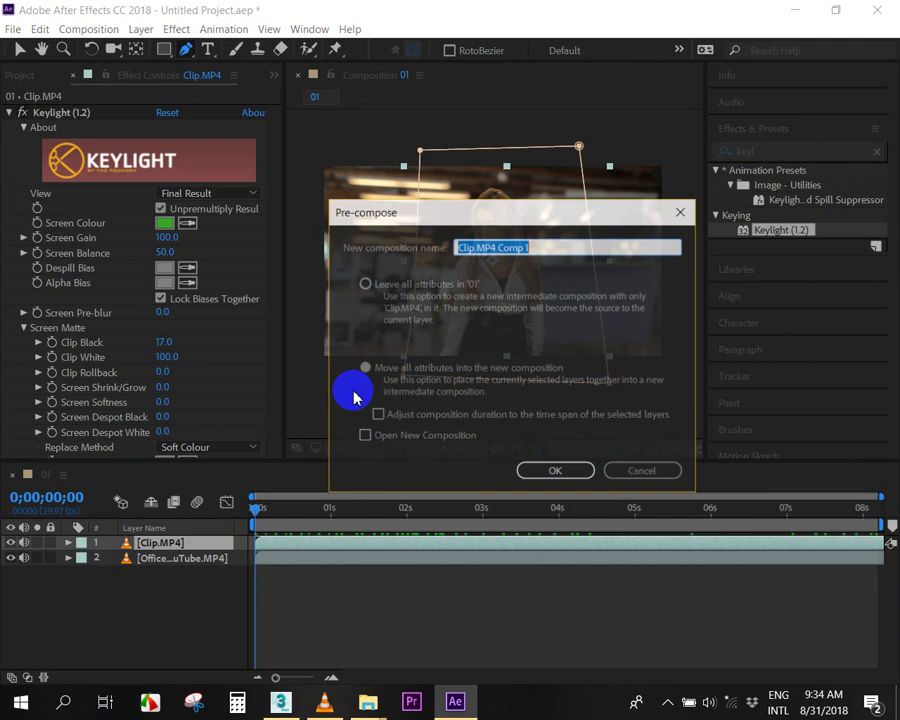
{"action": "left_click", "coordinate": [364, 282]}
{"action": "left_click", "coordinate": [553, 473]}
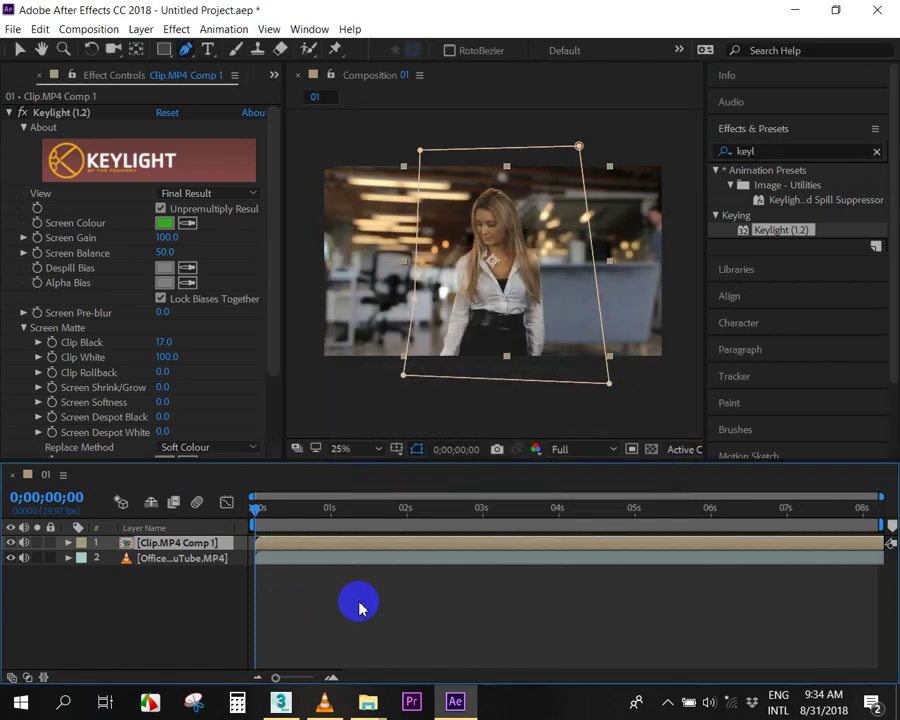
{"action": "left_click", "coordinate": [67, 543]}
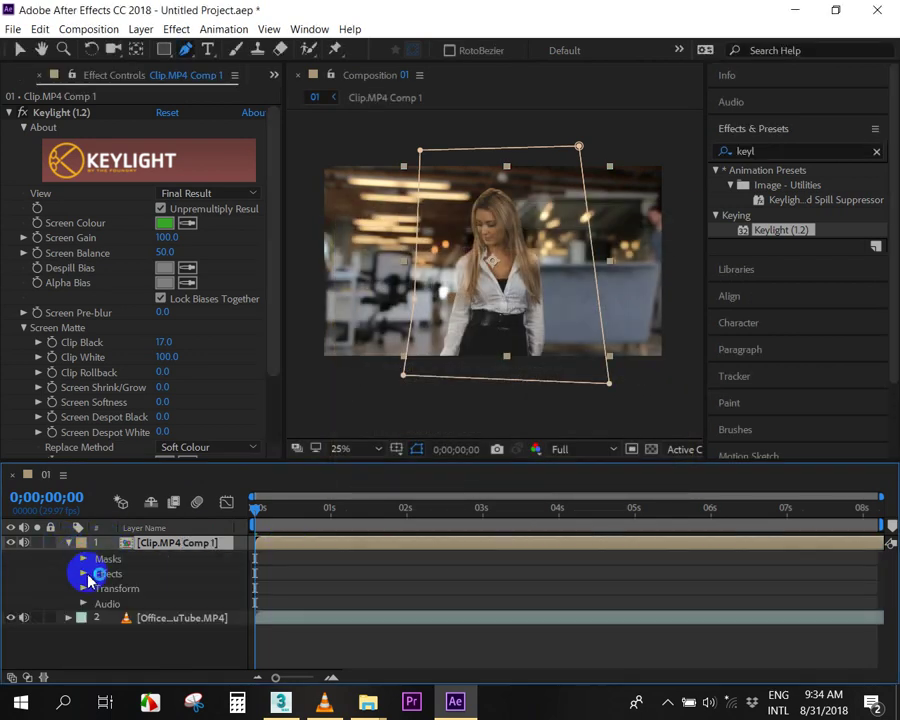
{"action": "left_click", "coordinate": [84, 559]}
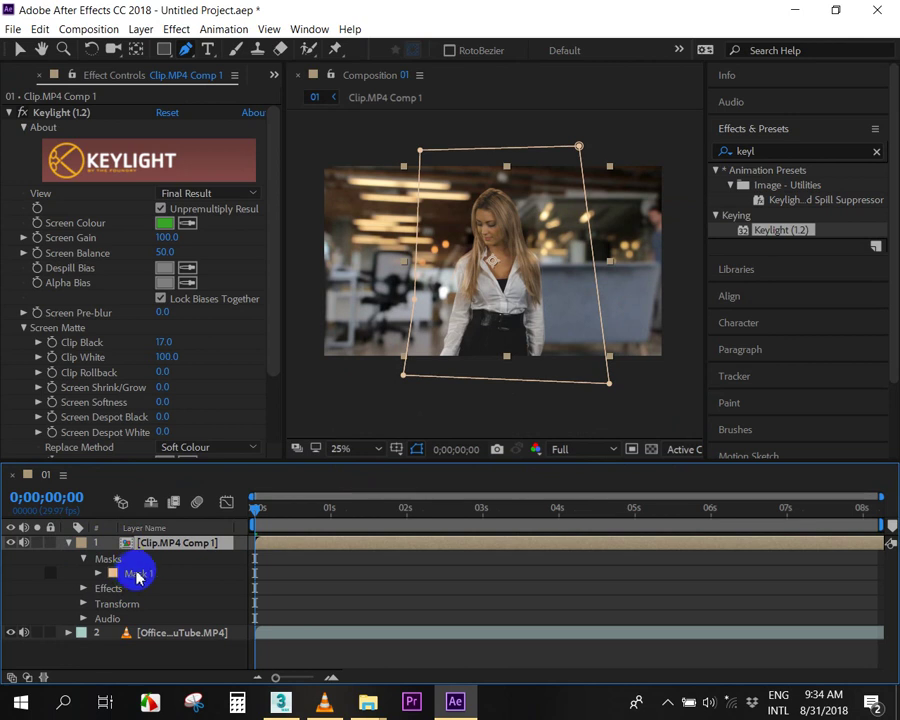
{"action": "left_click", "coordinate": [69, 544]}
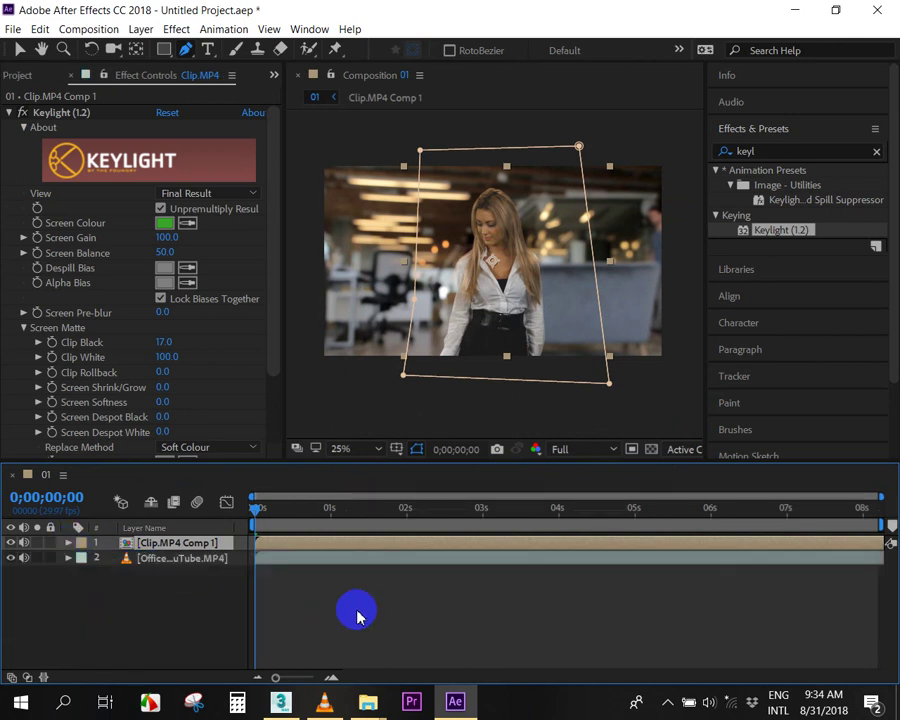
{"action": "key", "text": "ctrl+z"}
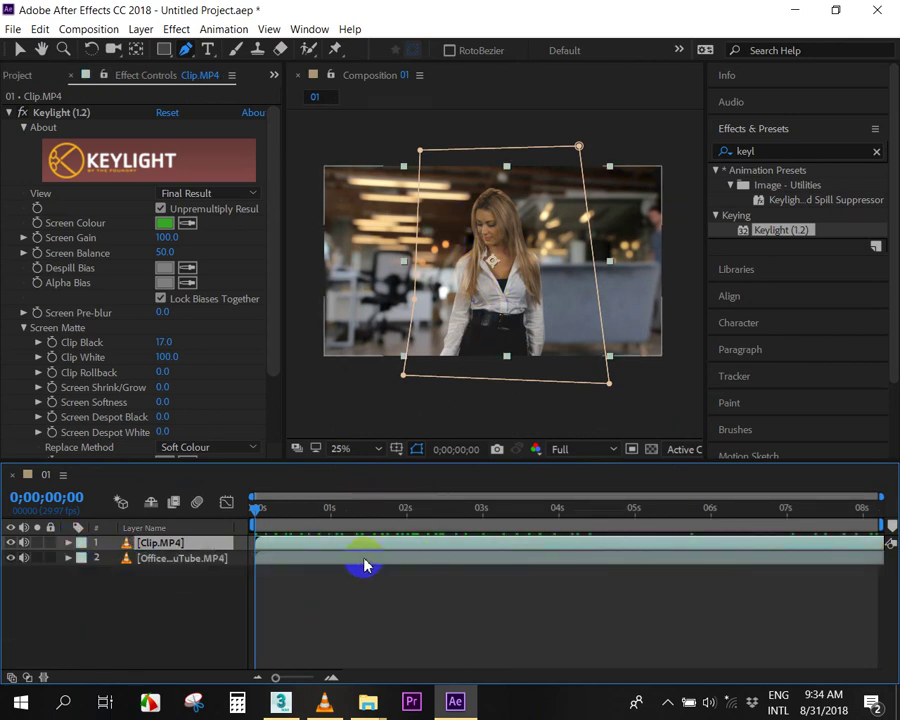
Pre-compose Clip.MP4 with Move all attributes into a precomp named Clip01.
{"action": "key", "text": "ctrl+shift+c"}
{"action": "left_click", "coordinate": [366, 368]}
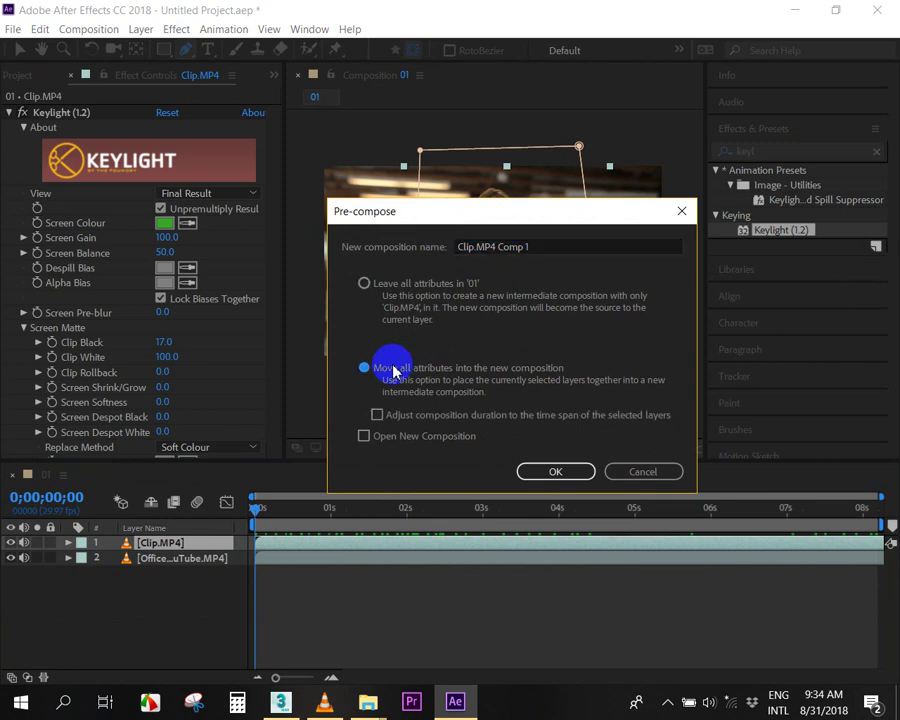
{"action": "left_click", "coordinate": [562, 245]}
{"action": "type", "text": "Clip01"}
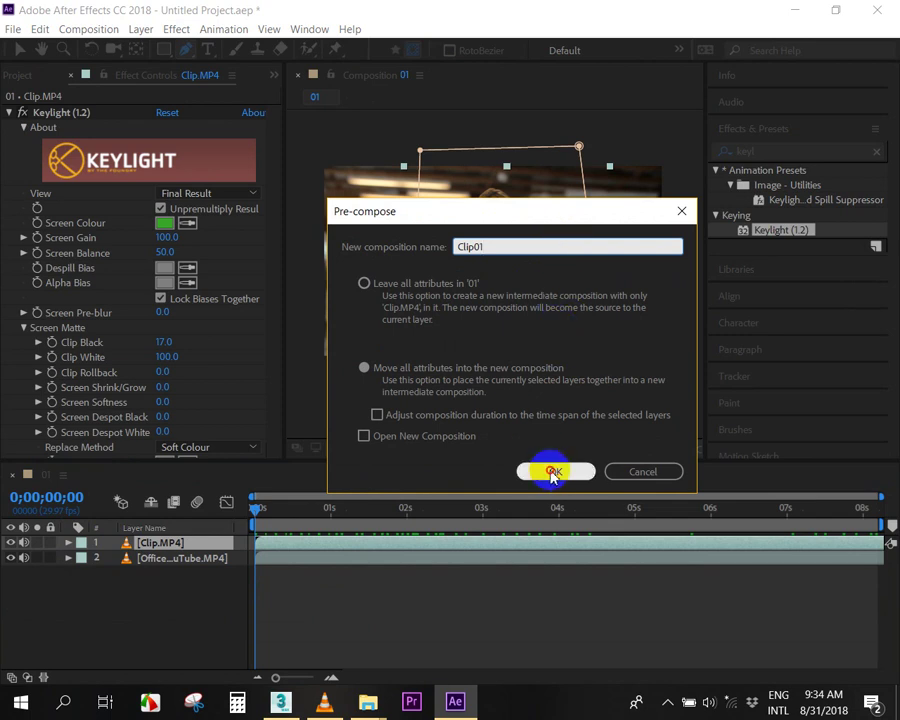
{"action": "left_click", "coordinate": [545, 471]}
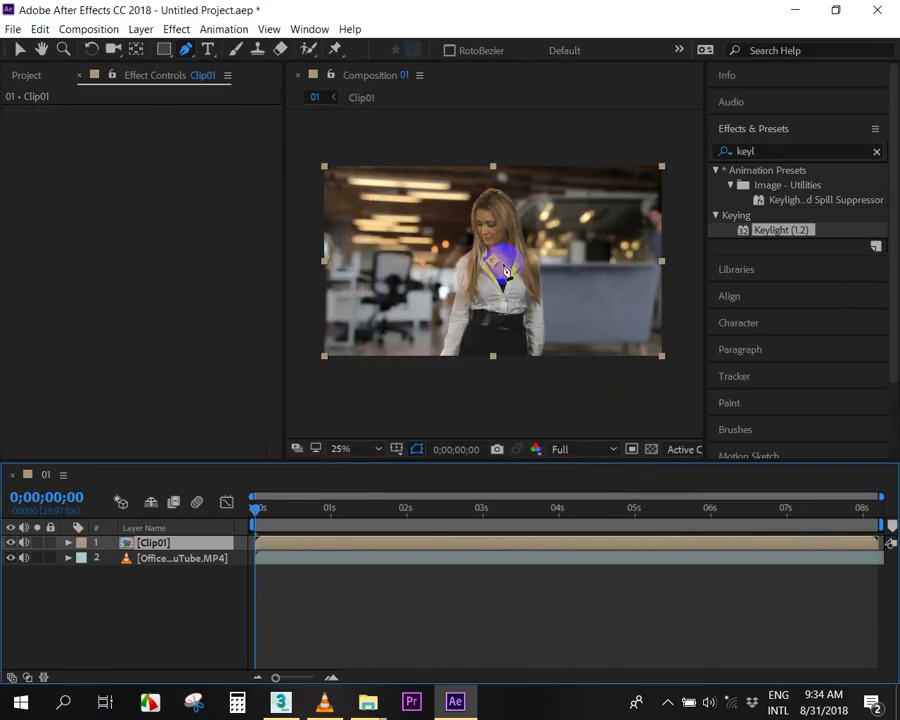
Draw a Rectangle-tool mask around the woman on Clip01, then return to the Selection tool.
{"action": "scroll", "coordinate": [503, 260], "scroll_direction": "up", "scroll_amount": 2}
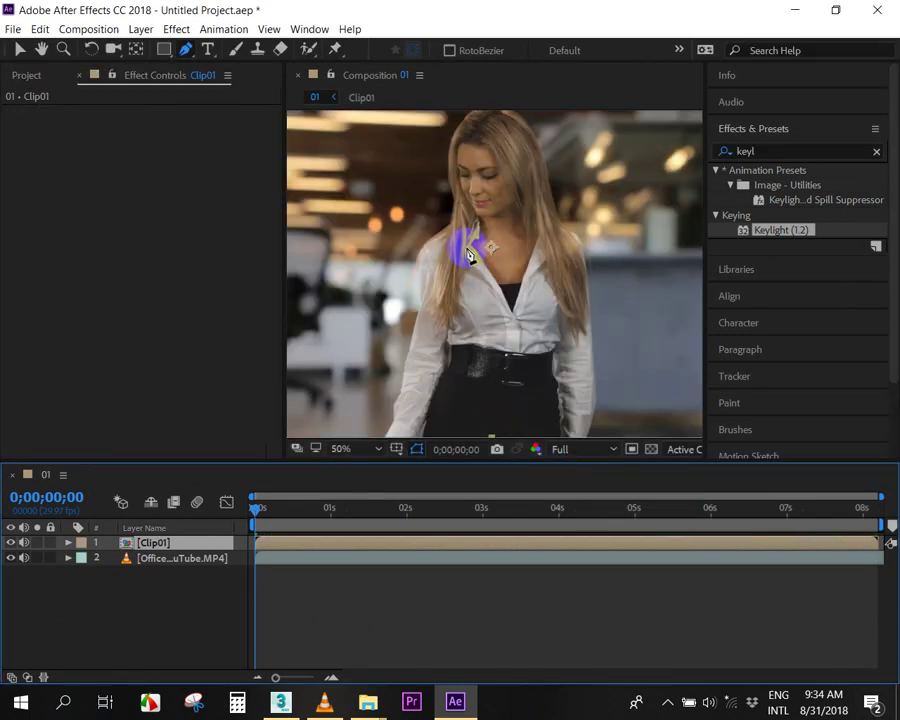
{"action": "scroll", "coordinate": [470, 250], "scroll_direction": "down", "scroll_amount": 2}
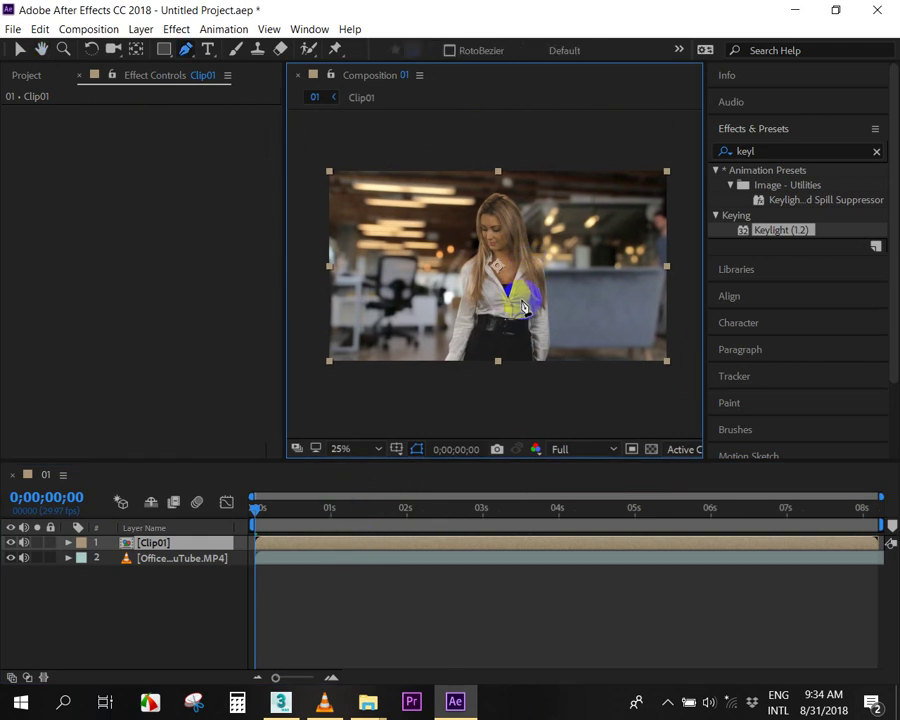
{"action": "scroll", "coordinate": [500, 266], "scroll_direction": "down", "scroll_amount": 2}
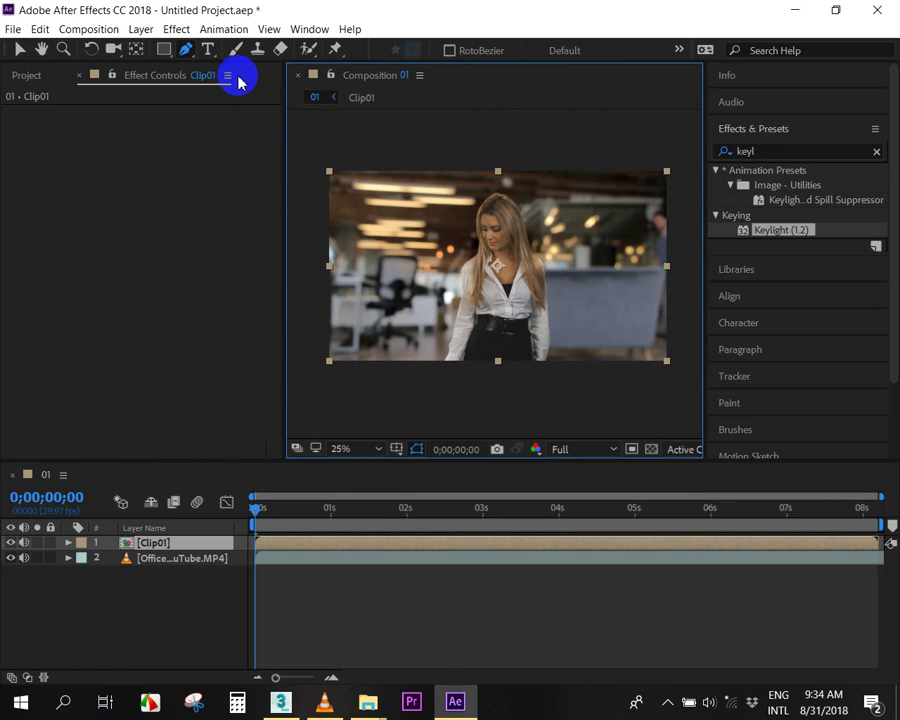
{"action": "left_click", "coordinate": [165, 50]}
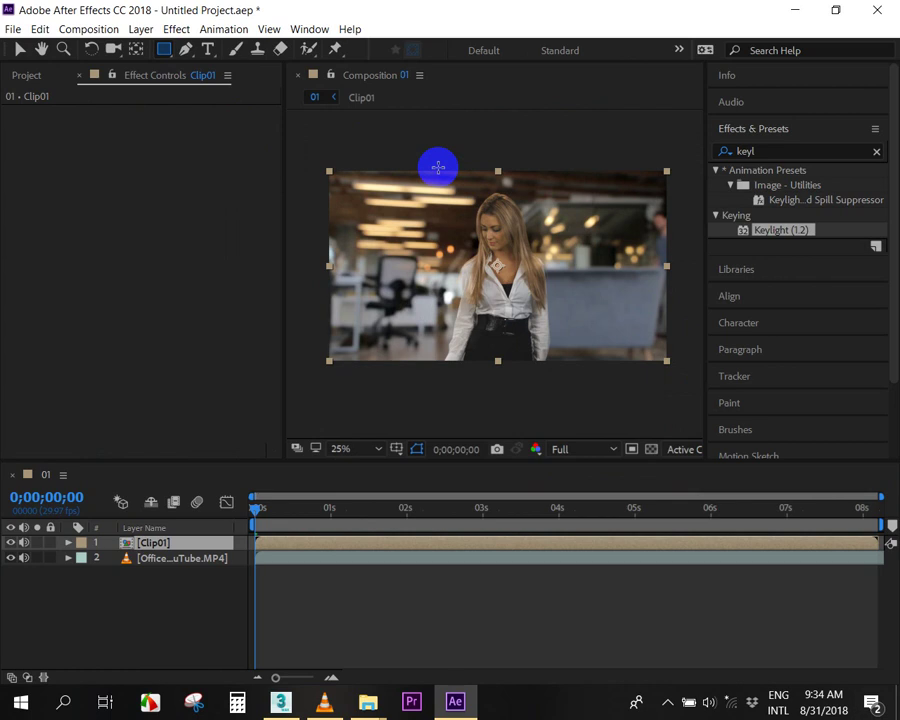
{"action": "left_click_drag", "start_coordinate": [438, 167], "coordinate": [569, 367]}
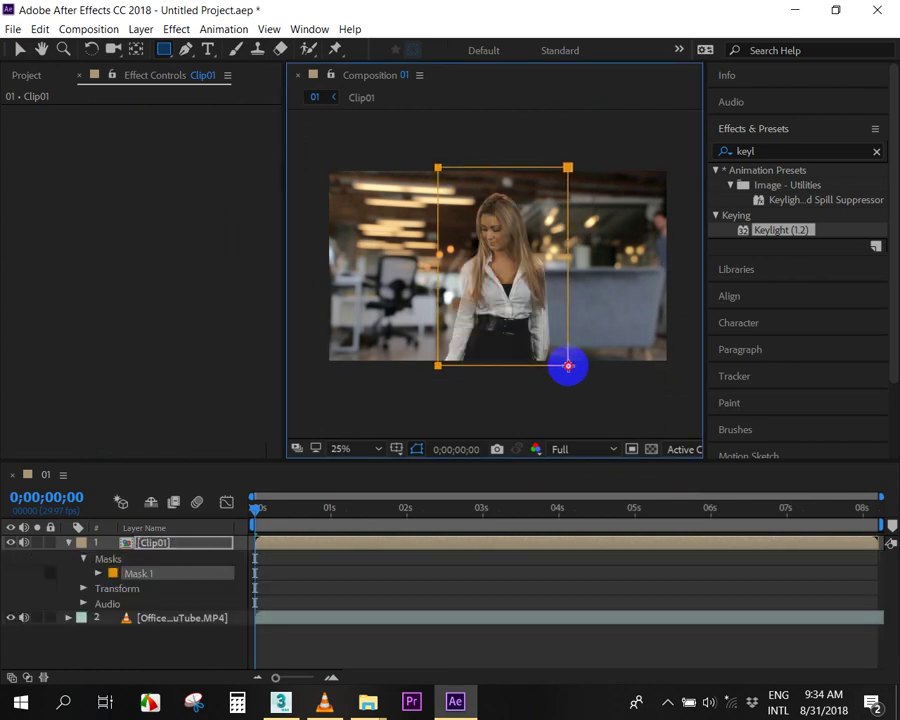
{"action": "left_click", "coordinate": [21, 50]}
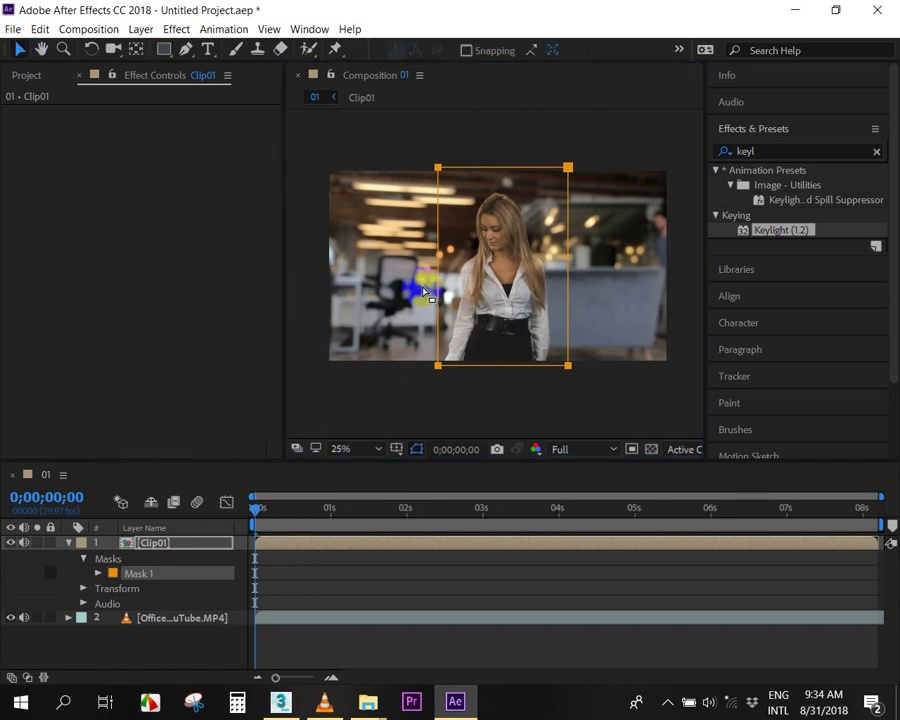
{"action": "left_click", "coordinate": [440, 266]}
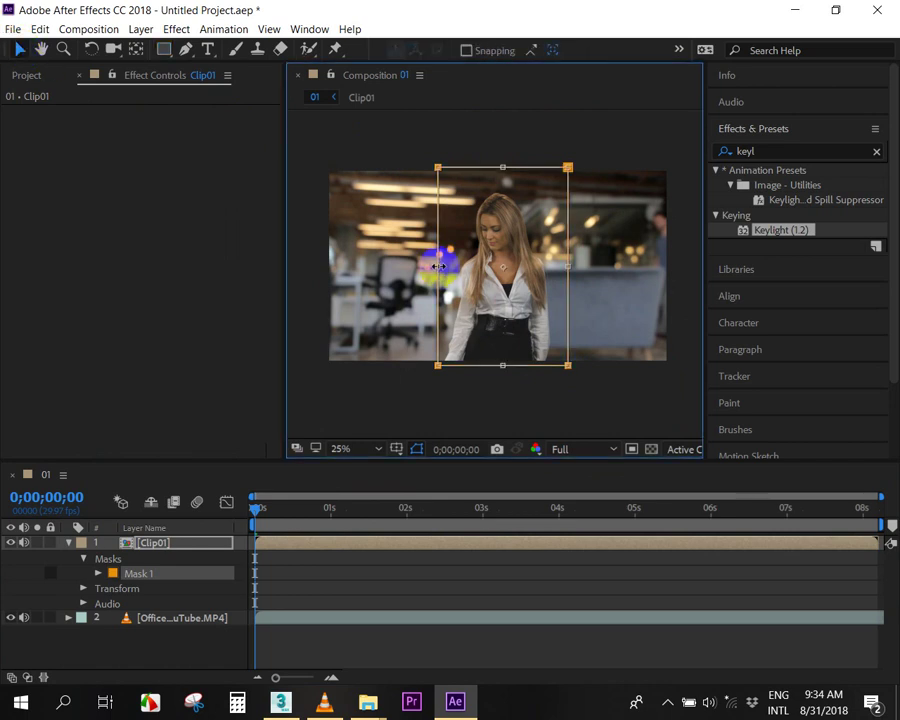
Keyframe Mask 1's path near 4 seconds, then drag its top edge to the bottom at 6 seconds.
{"action": "left_click", "coordinate": [350, 597]}
{"action": "left_click_drag", "start_coordinate": [277, 516], "coordinate": [590, 549]}
{"action": "left_click", "coordinate": [588, 546]}
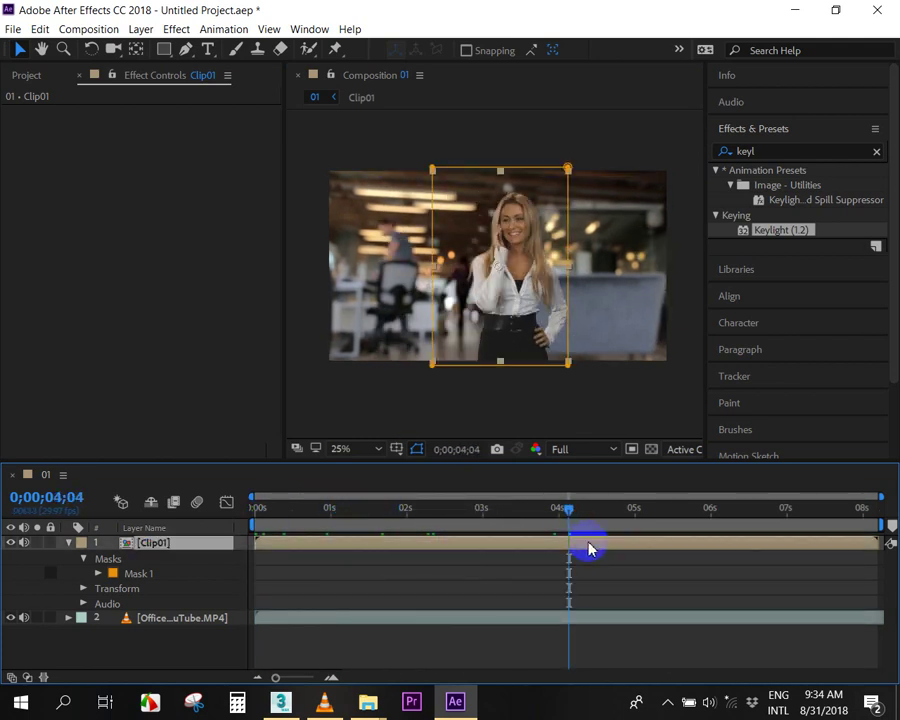
{"action": "mouse_move", "coordinate": [570, 512]}
{"action": "left_mouse_down"}
{"action": "mouse_move", "coordinate": [659, 528]}
{"action": "mouse_move", "coordinate": [582, 512]}
{"action": "left_mouse_up"}
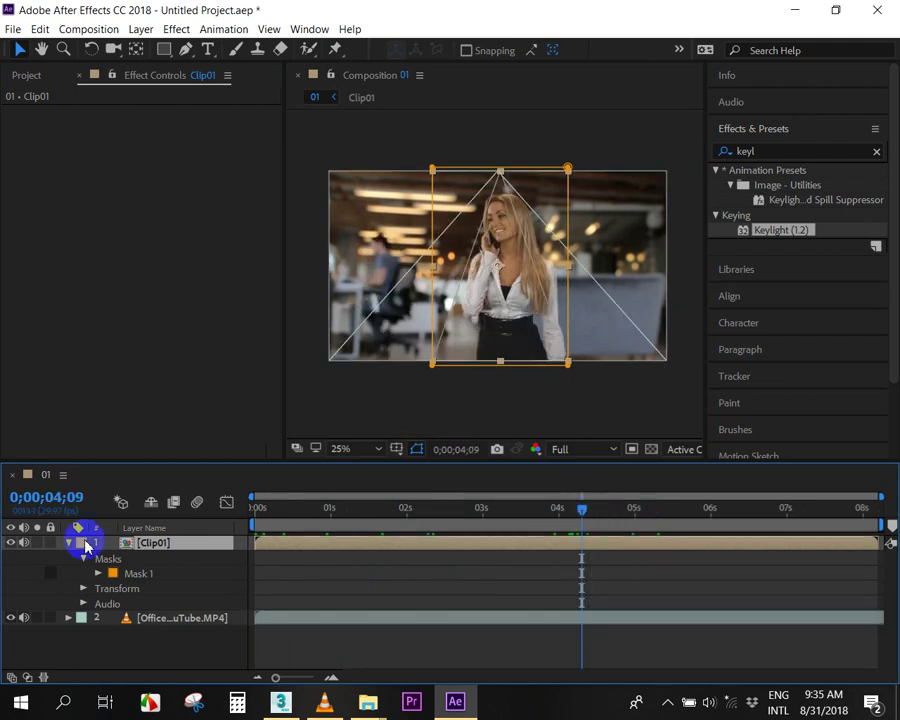
{"action": "left_click", "coordinate": [98, 573]}
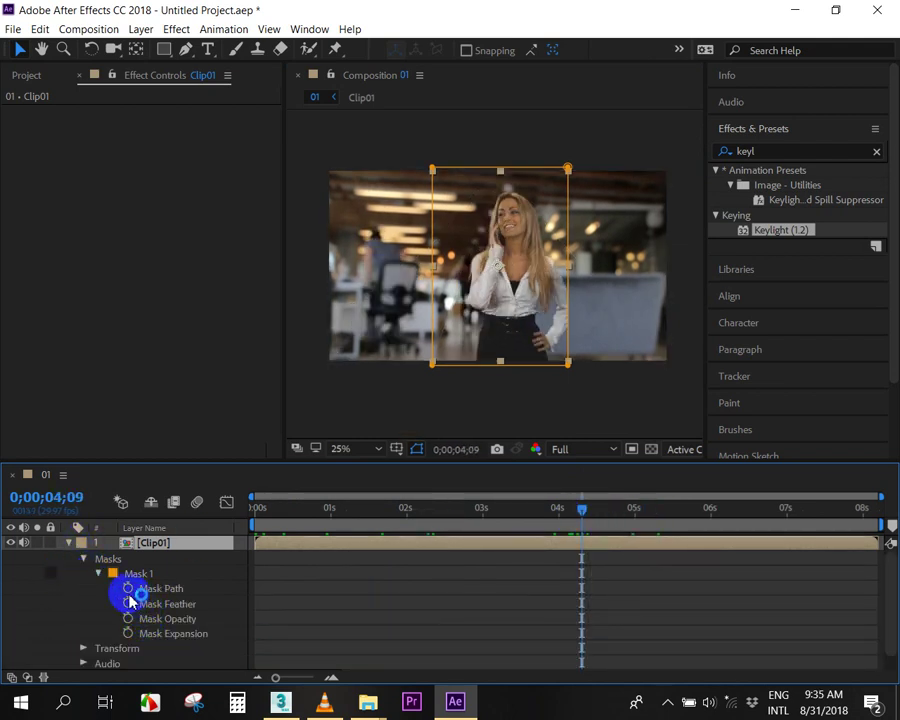
{"action": "left_click", "coordinate": [128, 589]}
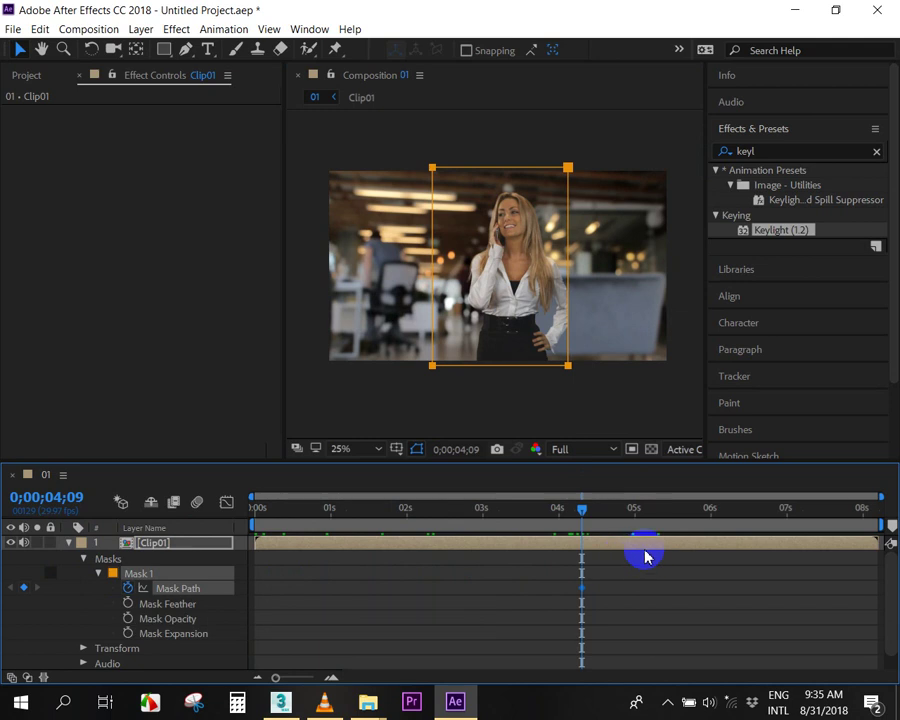
{"action": "left_click_drag", "start_coordinate": [588, 518], "coordinate": [713, 526]}
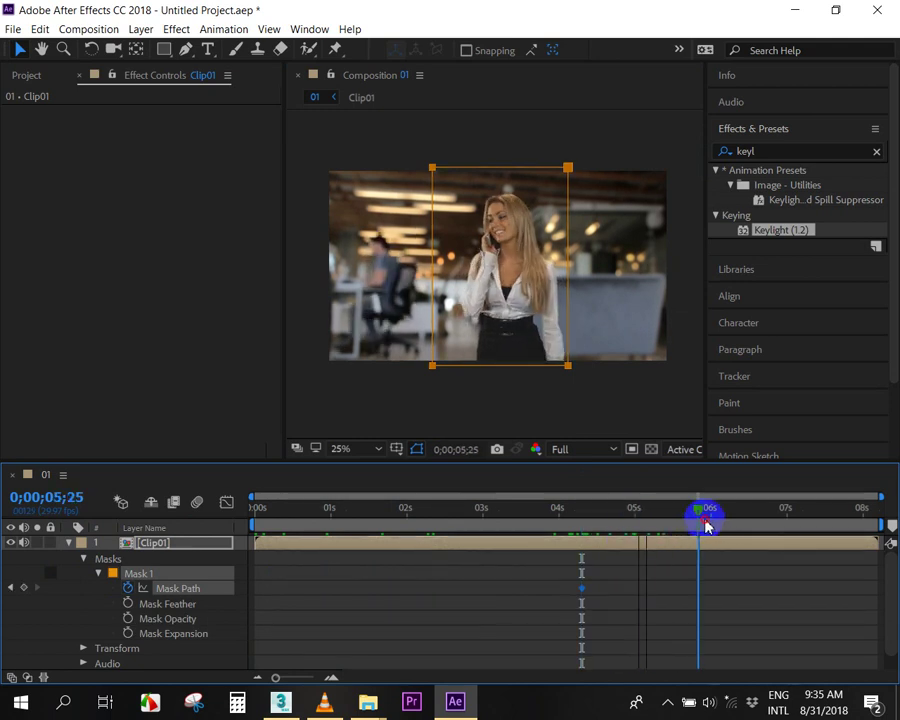
{"action": "left_click", "coordinate": [566, 170]}
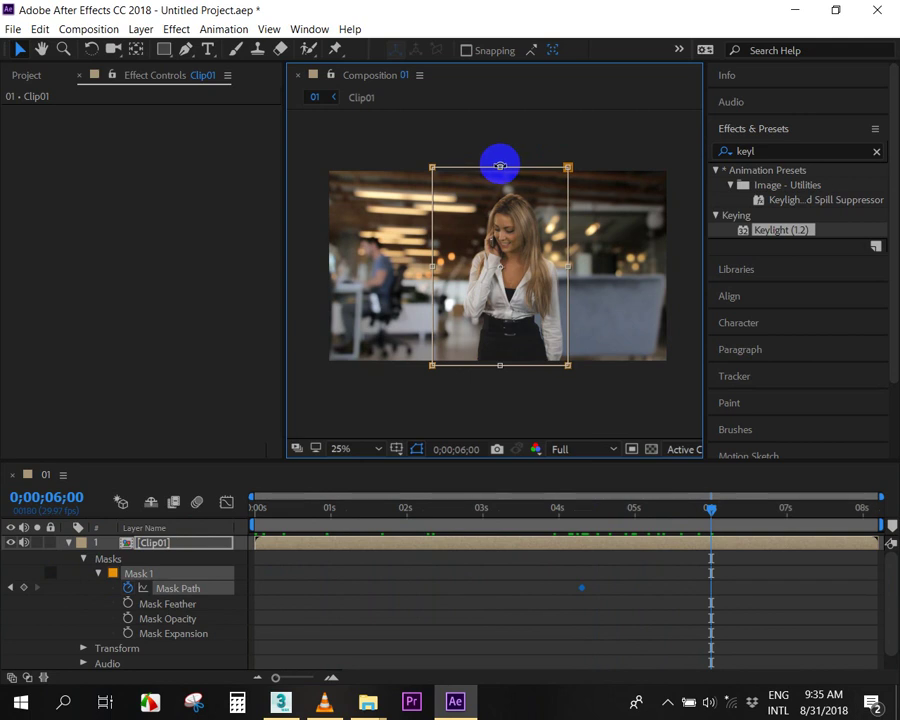
{"action": "left_click_drag", "start_coordinate": [500, 167], "coordinate": [506, 360]}
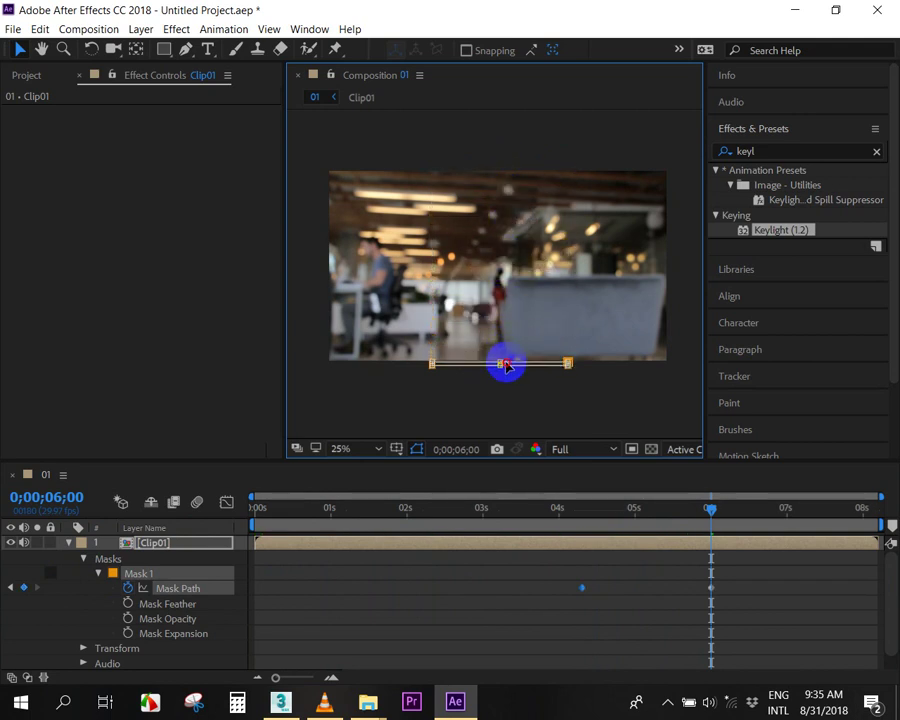
Set preview resolution to Half and preview the mask wipe between 4 and 6 seconds.
{"action": "left_click", "coordinate": [569, 526]}
{"action": "mouse_move", "coordinate": [584, 530]}
{"action": "left_mouse_down"}
{"action": "mouse_move", "coordinate": [615, 534]}
{"action": "mouse_move", "coordinate": [627, 516]}
{"action": "mouse_move", "coordinate": [680, 524]}
{"action": "left_mouse_up"}
{"action": "left_click", "coordinate": [584, 450]}
{"action": "left_click", "coordinate": [588, 505]}
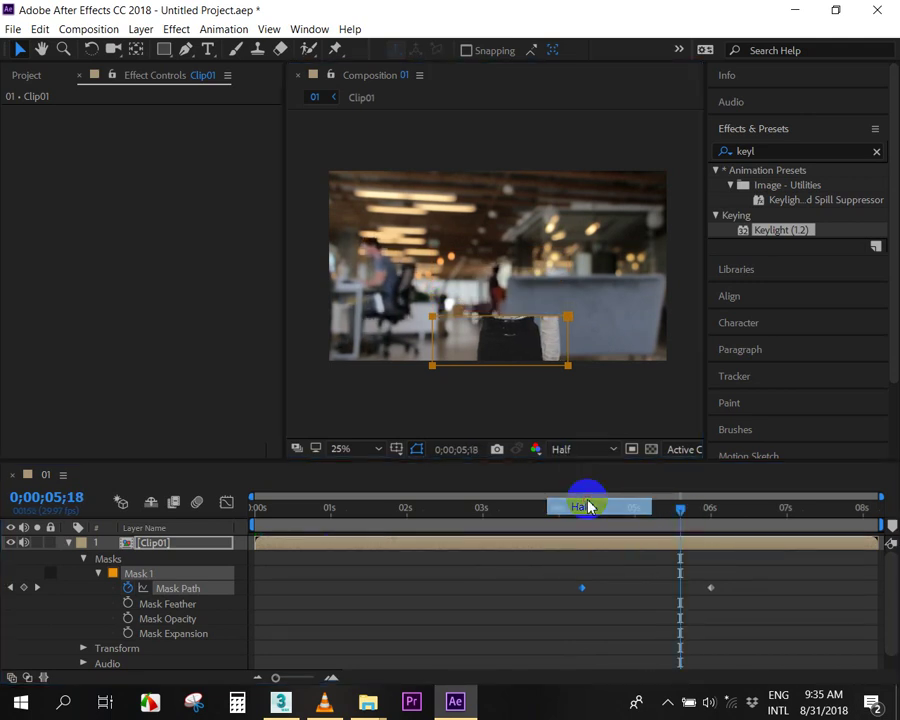
{"action": "mouse_move", "coordinate": [588, 520]}
{"action": "left_mouse_down"}
{"action": "mouse_move", "coordinate": [590, 512]}
{"action": "mouse_move", "coordinate": [622, 520]}
{"action": "left_mouse_up"}
{"action": "key", "text": "space"}
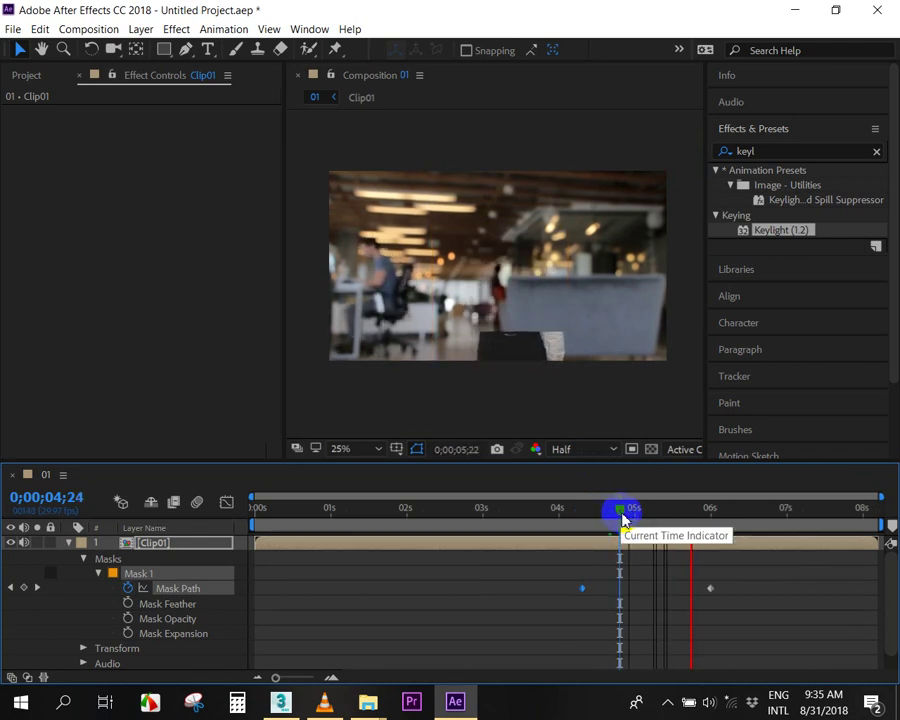
{"action": "left_click", "coordinate": [588, 512]}
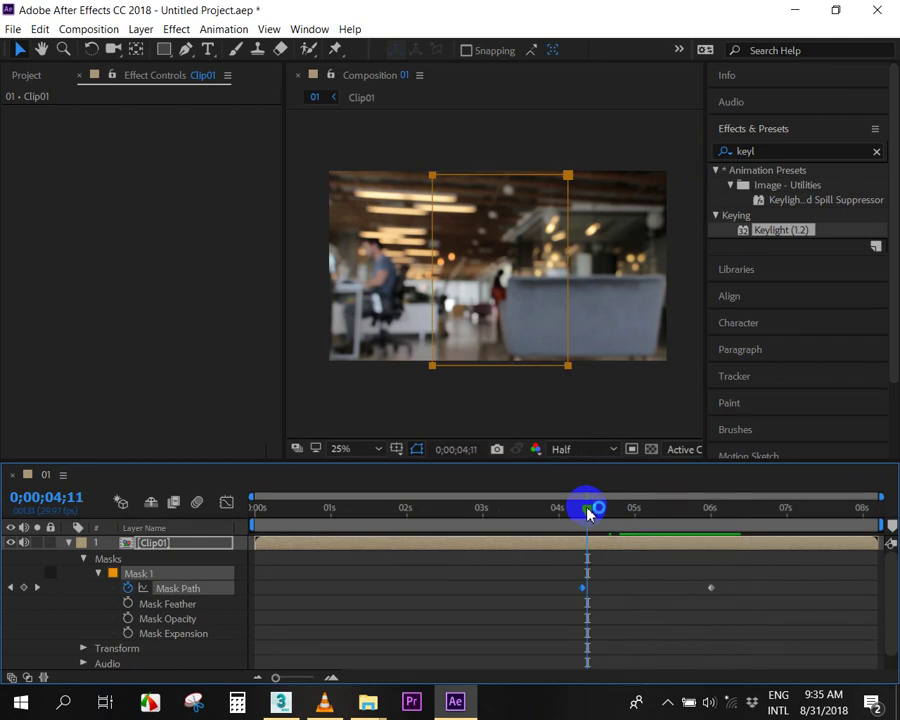
{"action": "left_click_drag", "start_coordinate": [604, 512], "coordinate": [627, 510]}
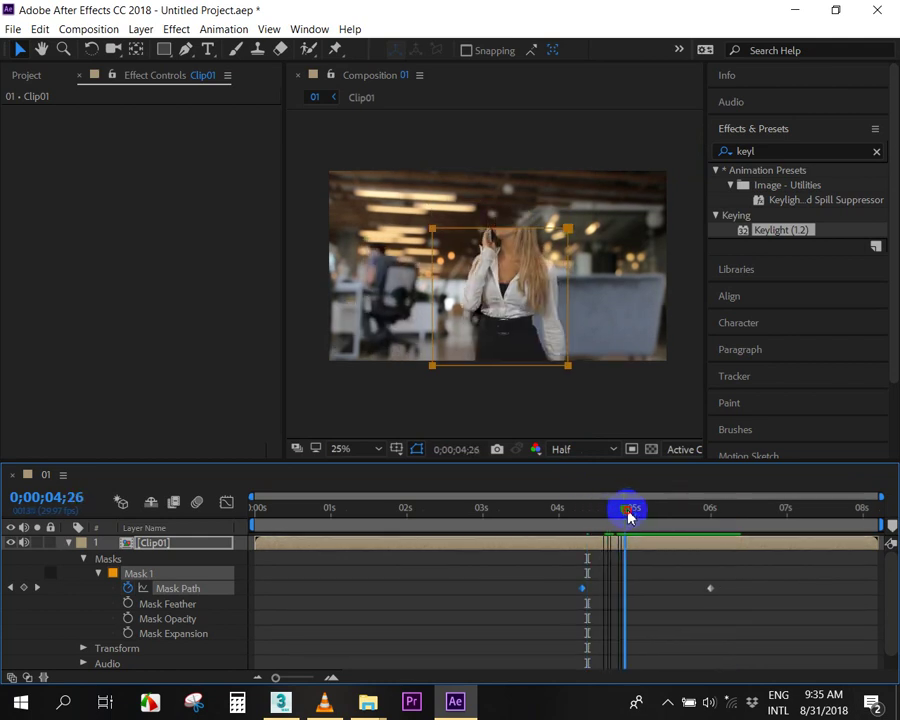
{"action": "left_click", "coordinate": [144, 558]}
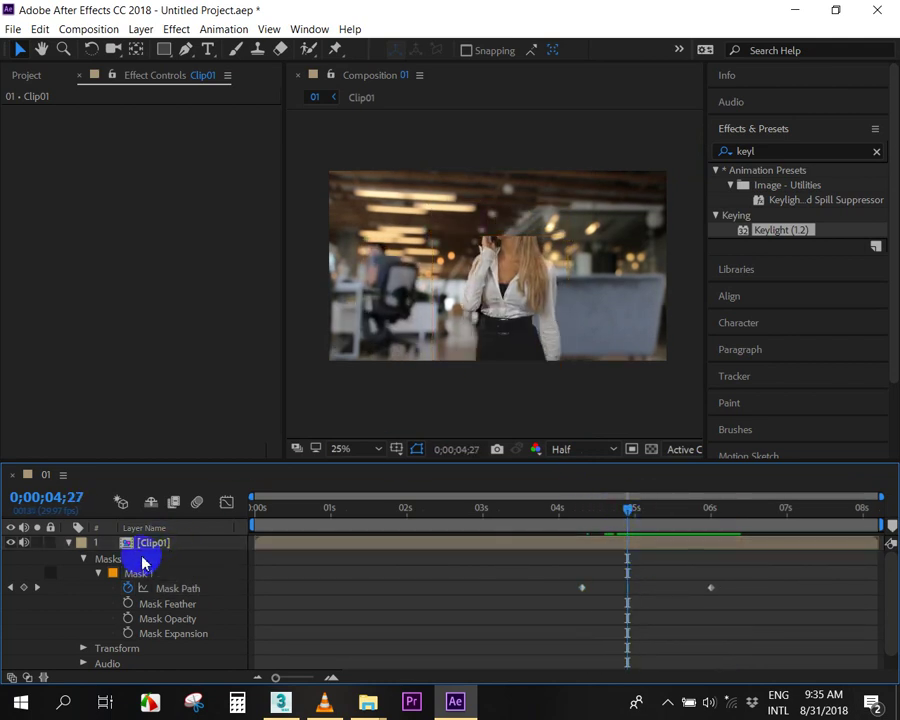
Collapse Clip01's mask properties and select the layer.
{"action": "left_click", "coordinate": [71, 544]}
{"action": "left_click", "coordinate": [643, 545]}
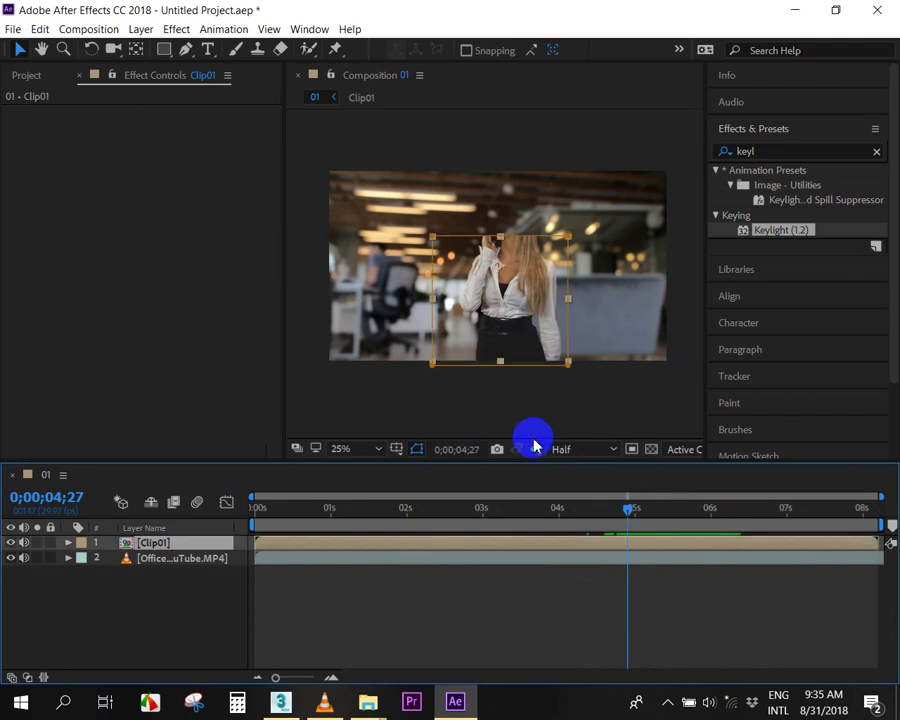
{"action": "left_click_drag", "start_coordinate": [733, 285], "coordinate": [580, 278]}
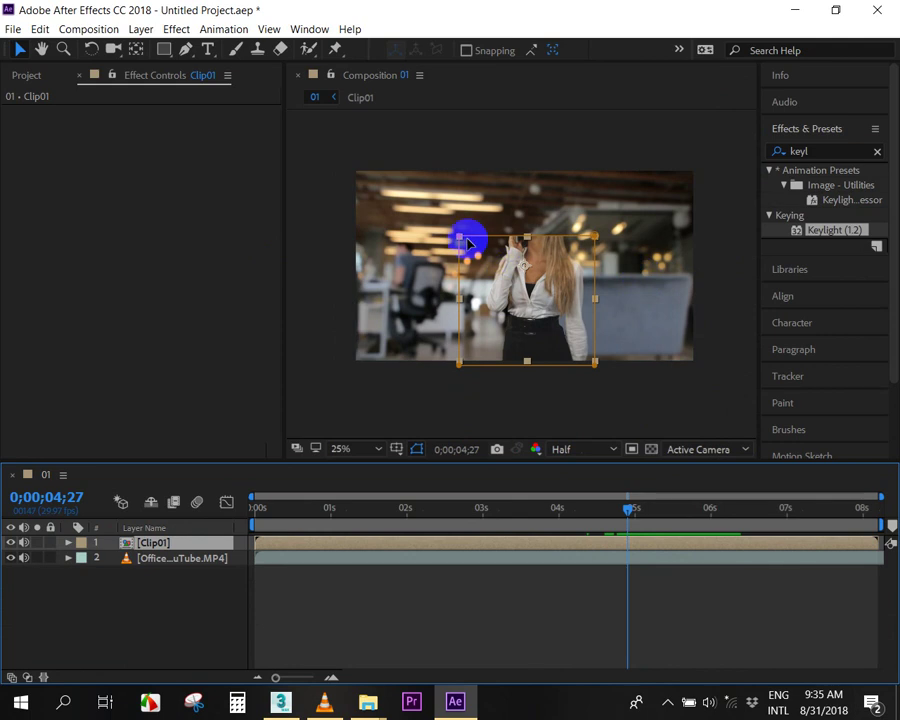
{"action": "left_click_drag", "start_coordinate": [512, 265], "coordinate": [419, 452]}
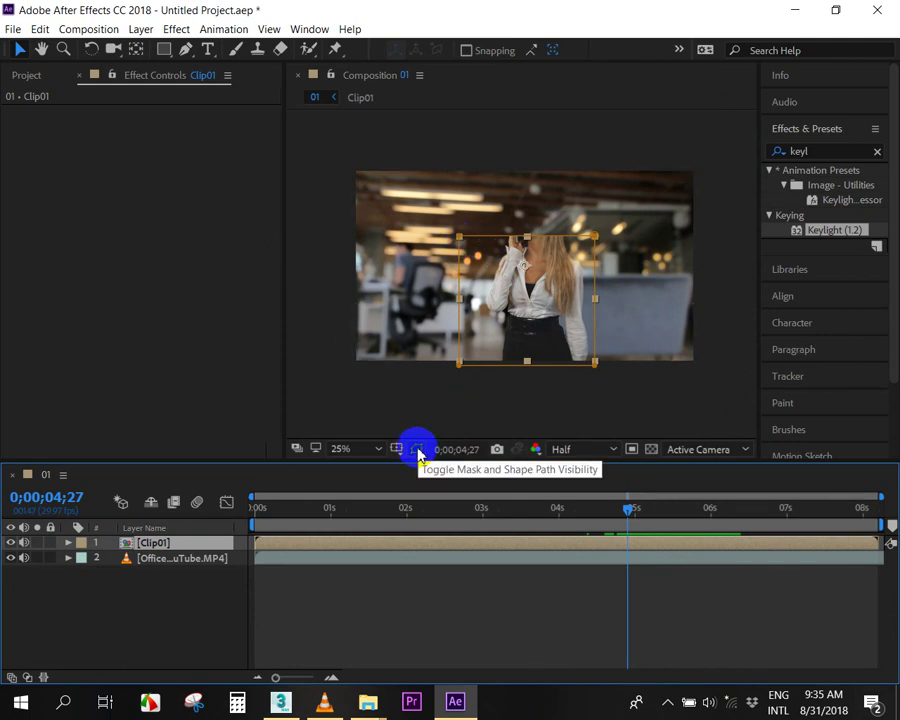
Toggle Mask and Shape Path Visibility off and back on, then return to frame 0.
{"action": "left_click", "coordinate": [419, 452]}
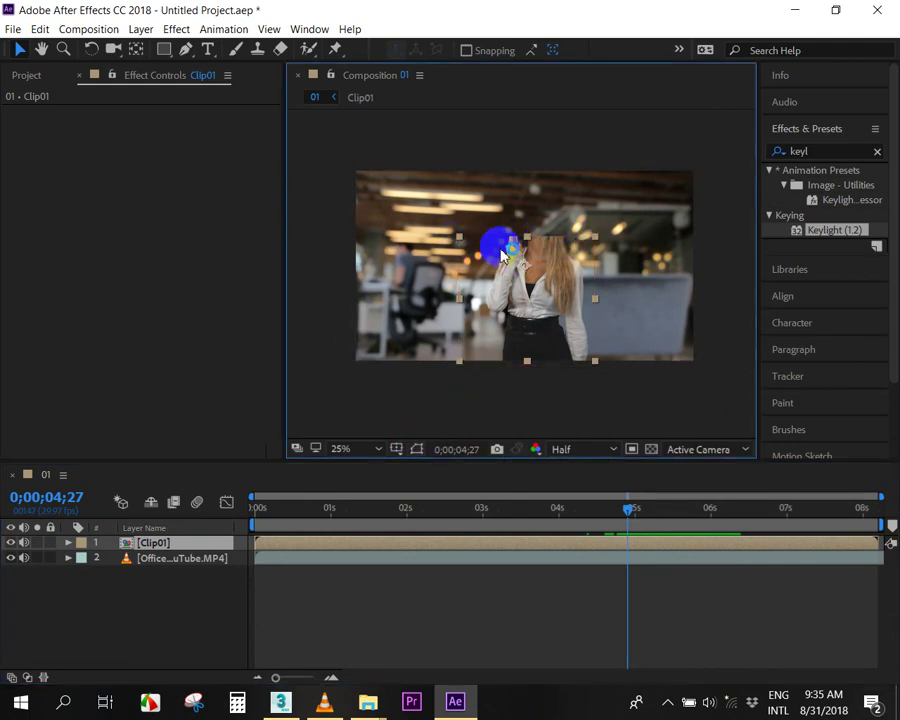
{"action": "left_click_drag", "start_coordinate": [507, 244], "coordinate": [419, 453]}
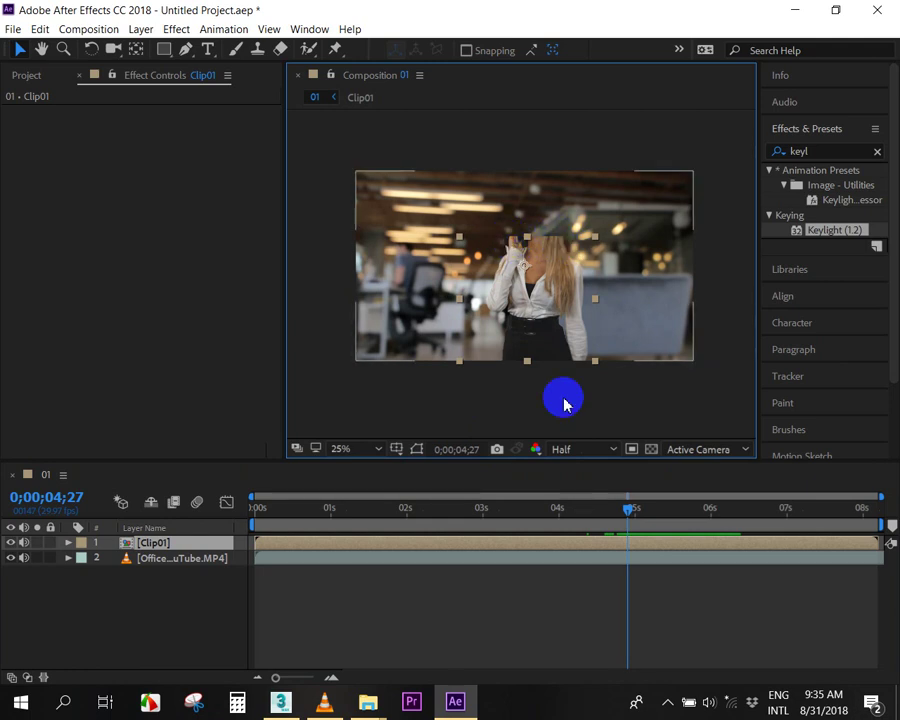
{"action": "left_click", "coordinate": [419, 453]}
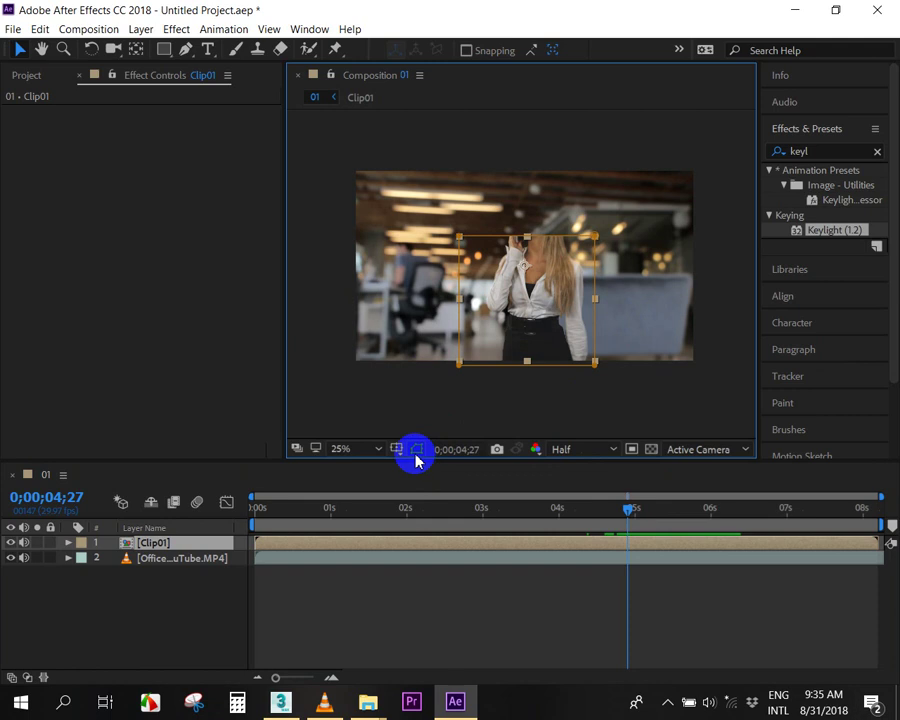
{"action": "left_click", "coordinate": [417, 453]}
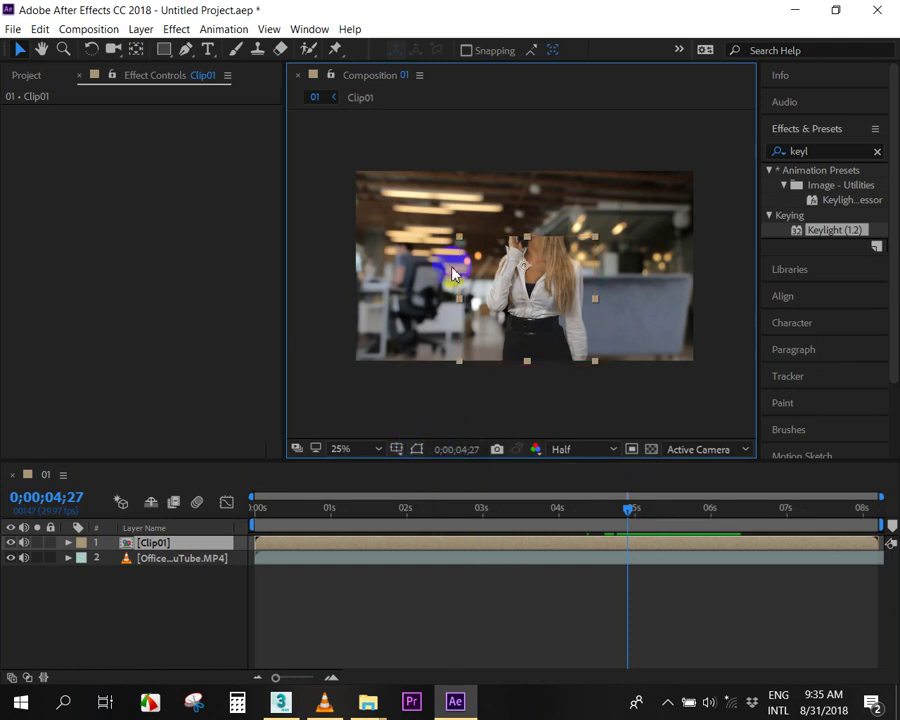
{"action": "left_click", "coordinate": [483, 440]}
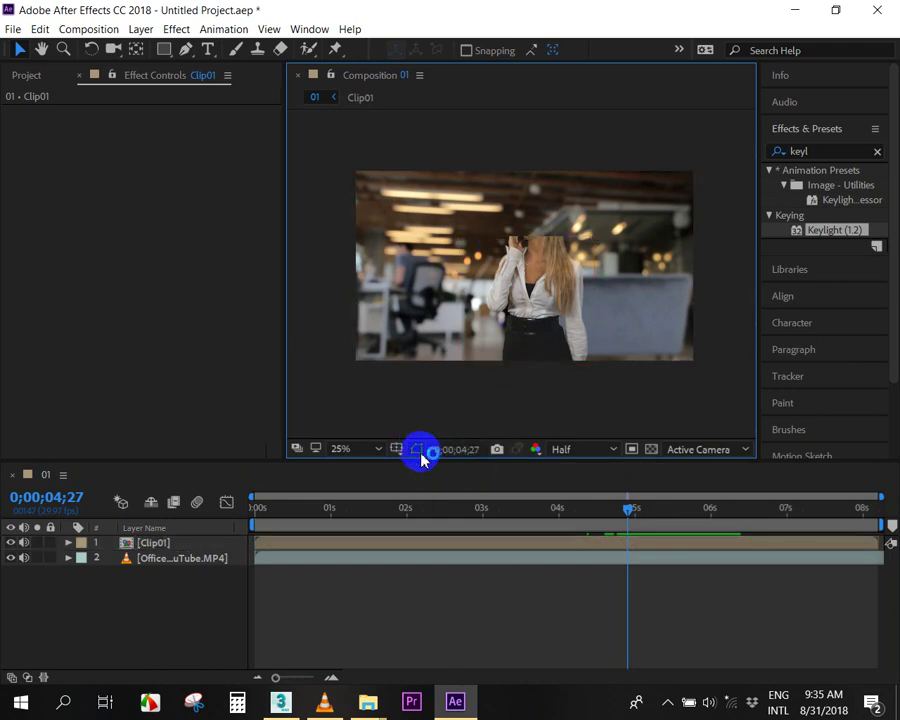
{"action": "left_click", "coordinate": [520, 549]}
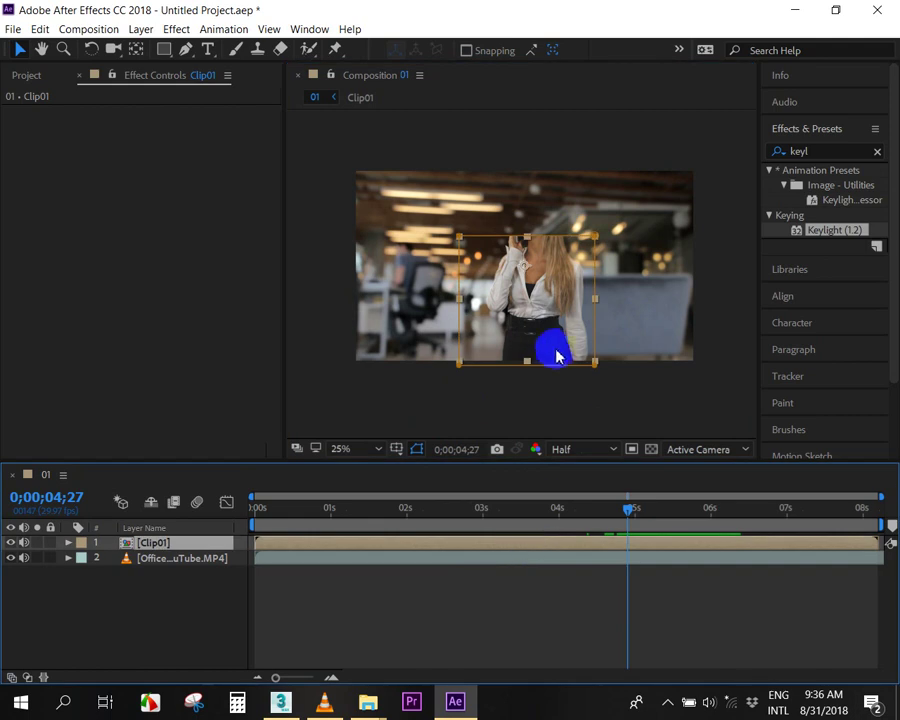
{"action": "left_click", "coordinate": [417, 452]}
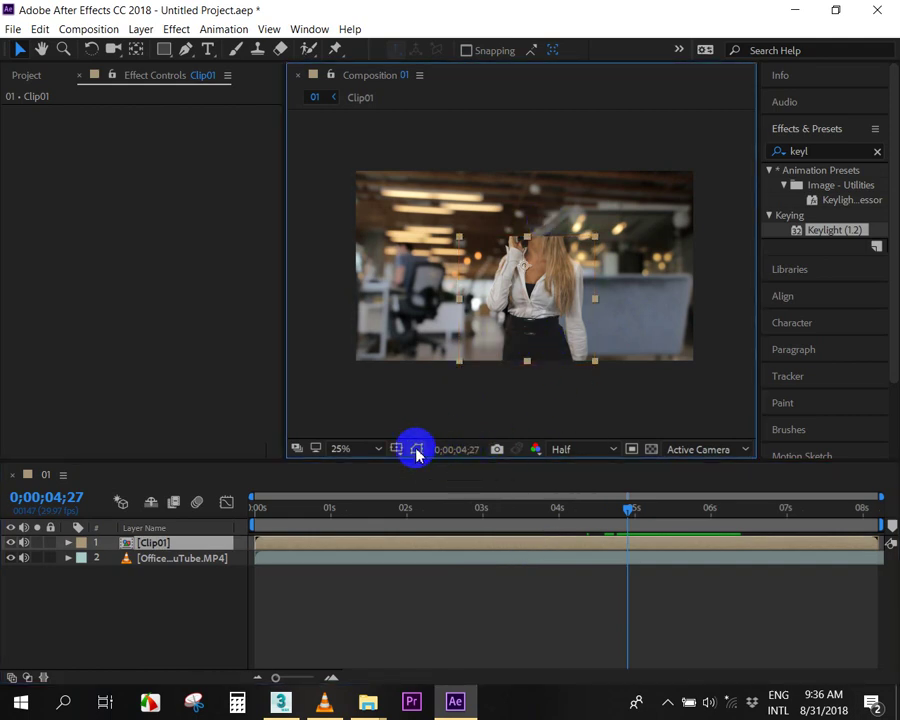
{"action": "left_click", "coordinate": [417, 452]}
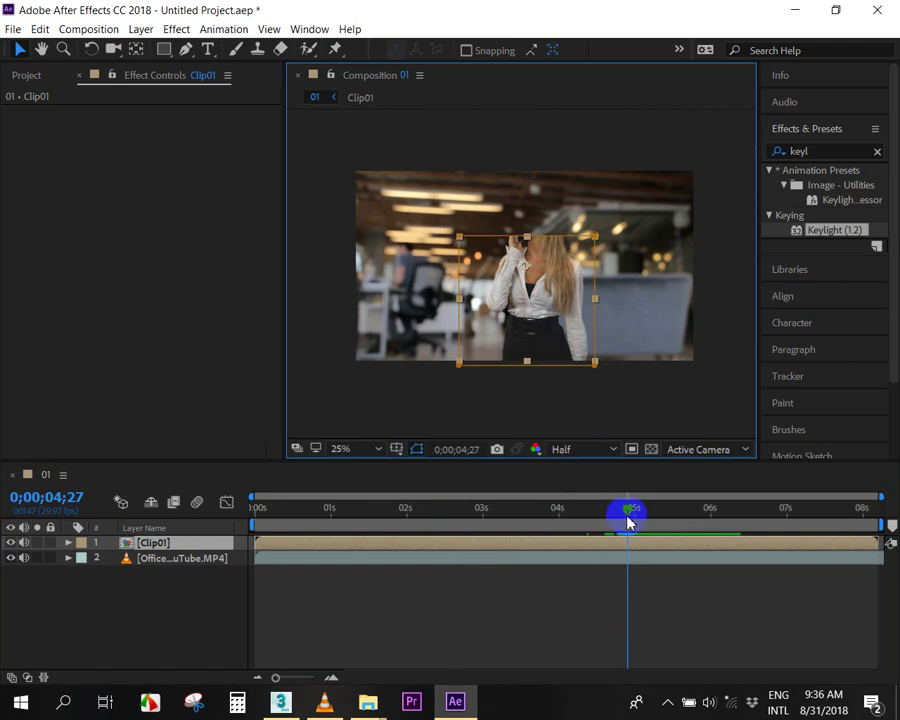
{"action": "left_click", "coordinate": [261, 510]}
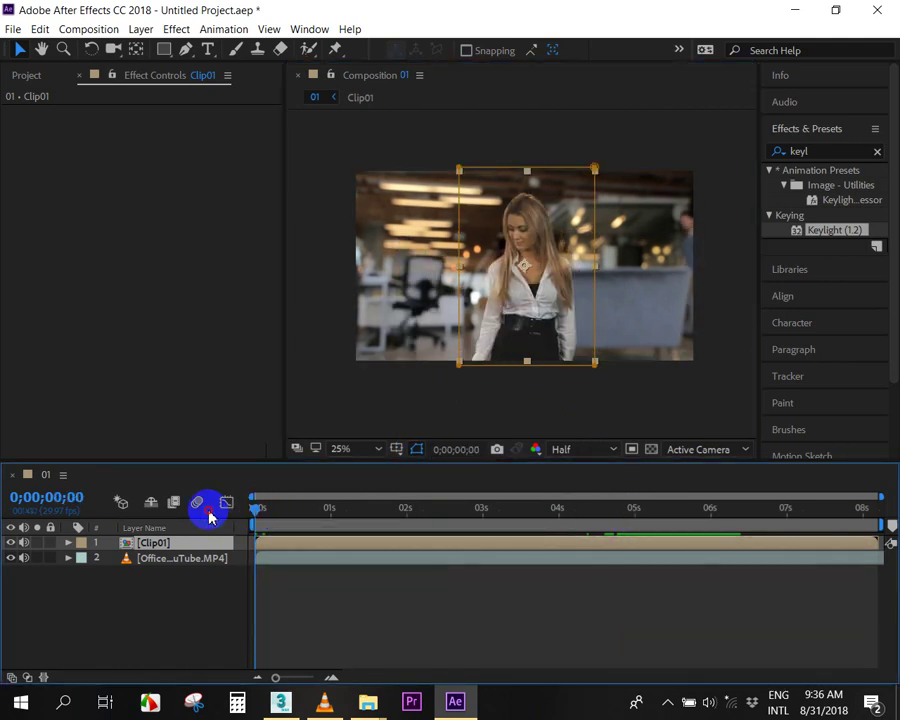
Attempt a preview playback from the start and dismiss the preview error message.
{"action": "key", "text": "space"}
{"action": "key", "text": "space"}
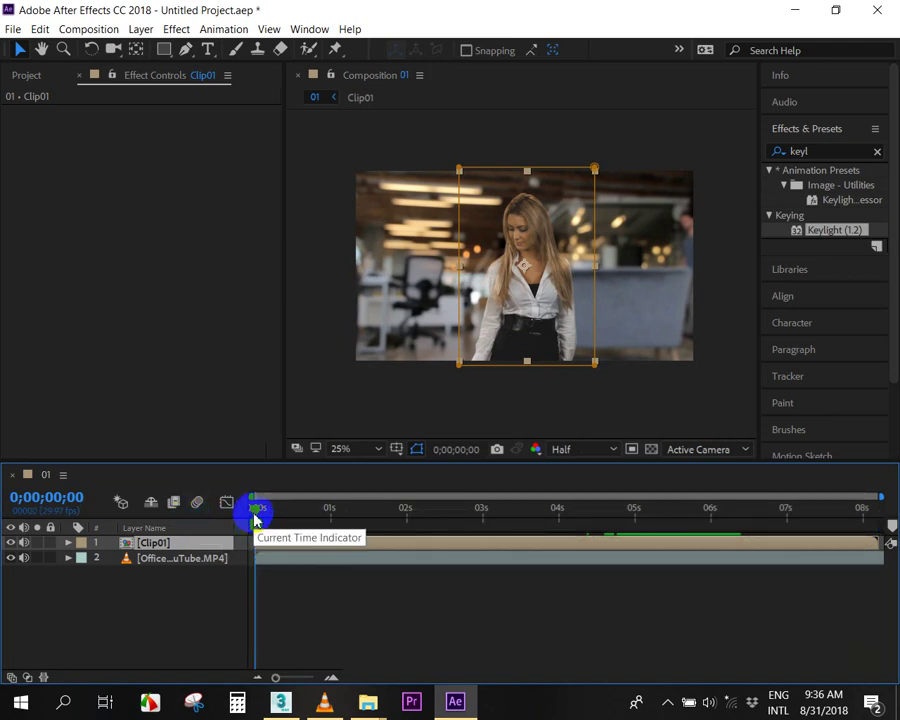
{"action": "scroll", "coordinate": [255, 518], "scroll_direction": "up", "scroll_amount": 3}
{"action": "scroll", "coordinate": [258, 522], "scroll_direction": "up", "scroll_amount": 3}
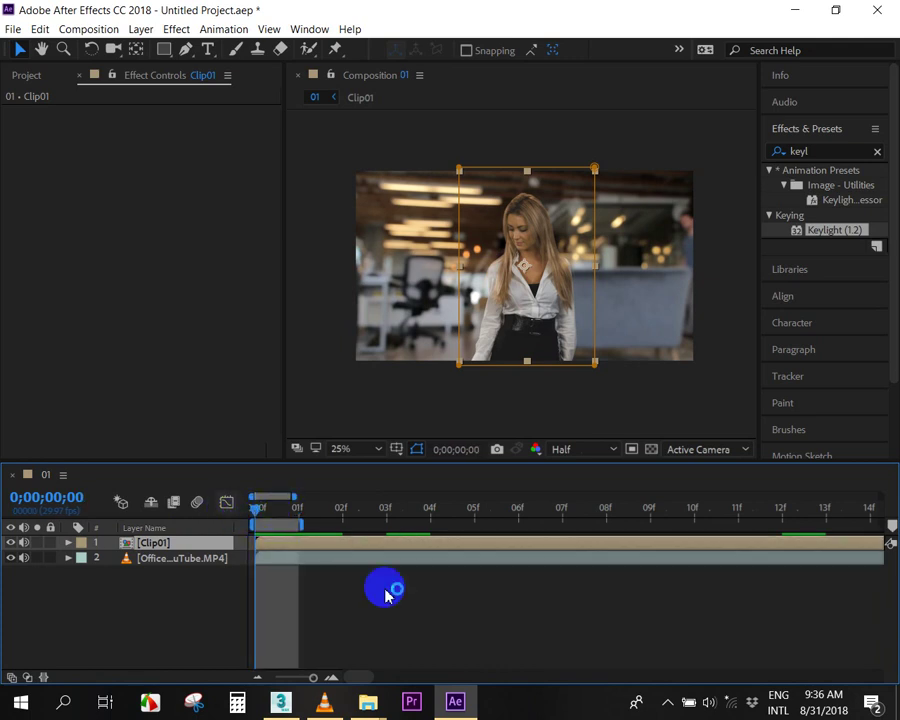
{"action": "scroll", "coordinate": [388, 595], "scroll_direction": "down", "scroll_amount": 5}
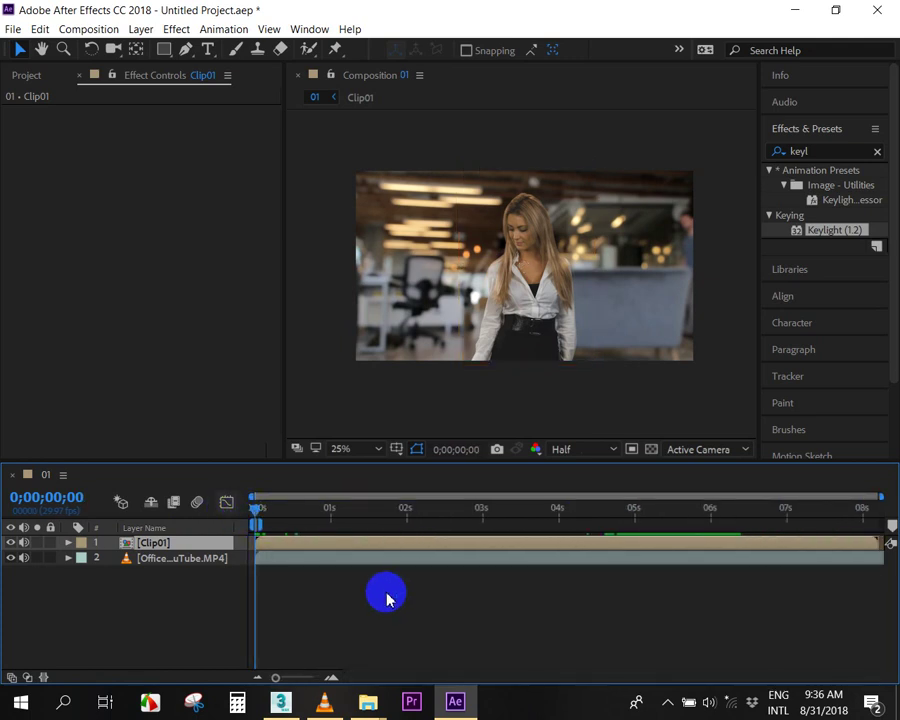
{"action": "key", "text": "space"}
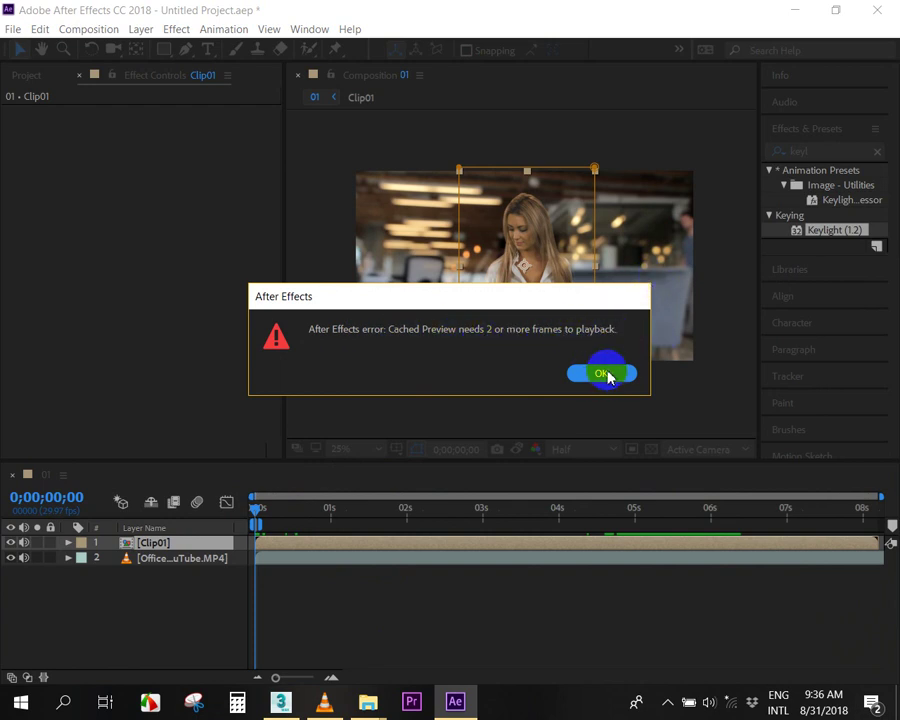
{"action": "left_click", "coordinate": [604, 376]}
Scrub the clip from frame 0, end the work area near 3.3 seconds, and deselect Clip01.
{"action": "left_click", "coordinate": [257, 512]}
{"action": "left_click_drag", "start_coordinate": [250, 512], "coordinate": [255, 510]}
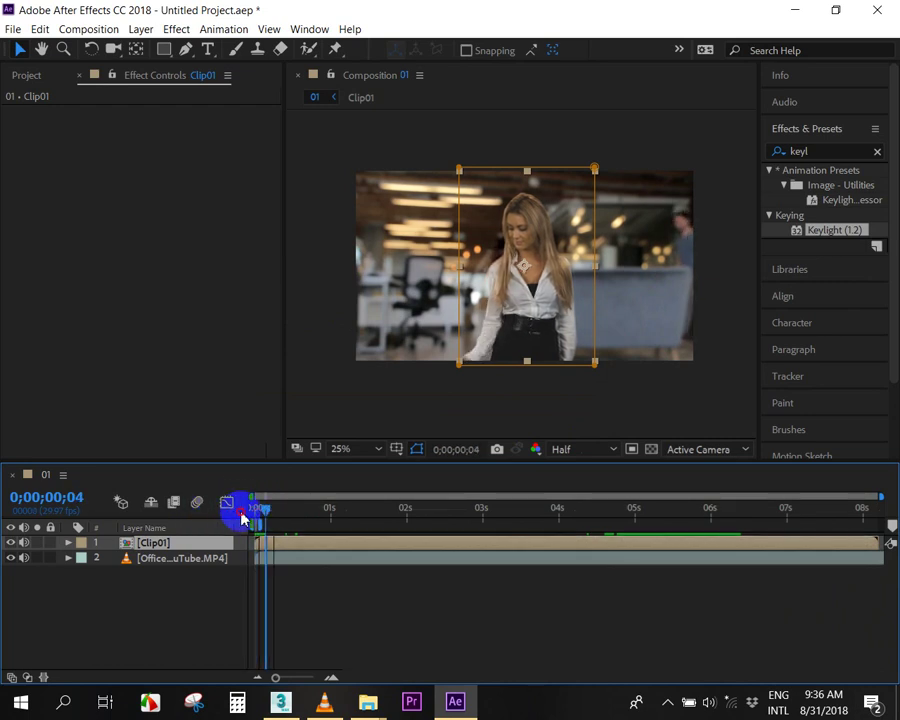
{"action": "mouse_move", "coordinate": [255, 510]}
{"action": "left_mouse_down"}
{"action": "mouse_move", "coordinate": [857, 519]}
{"action": "mouse_move", "coordinate": [185, 540]}
{"action": "left_mouse_up"}
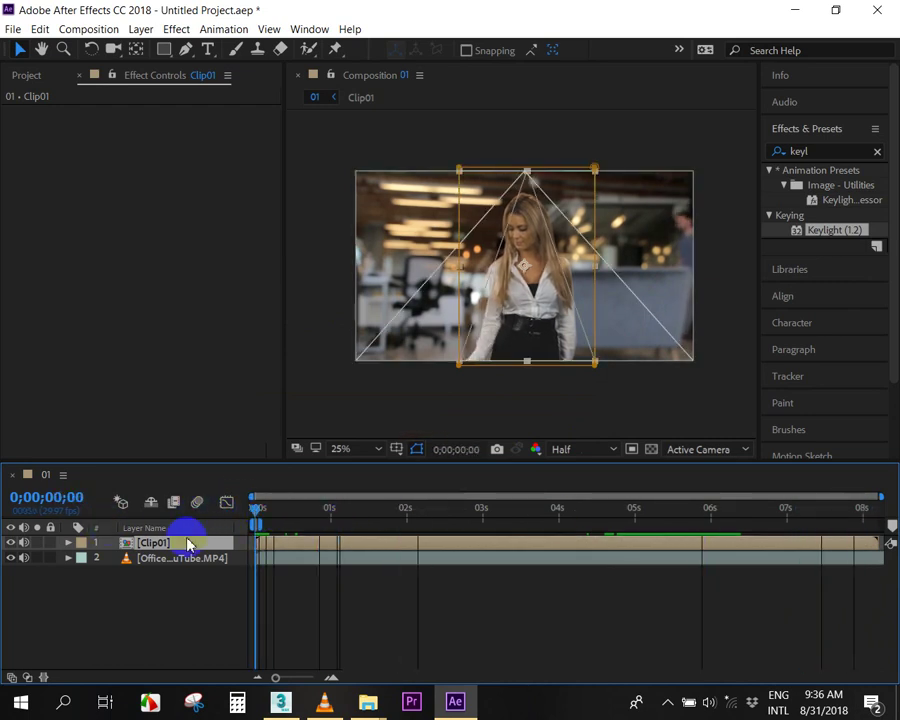
{"action": "left_click_drag", "start_coordinate": [257, 524], "coordinate": [884, 519]}
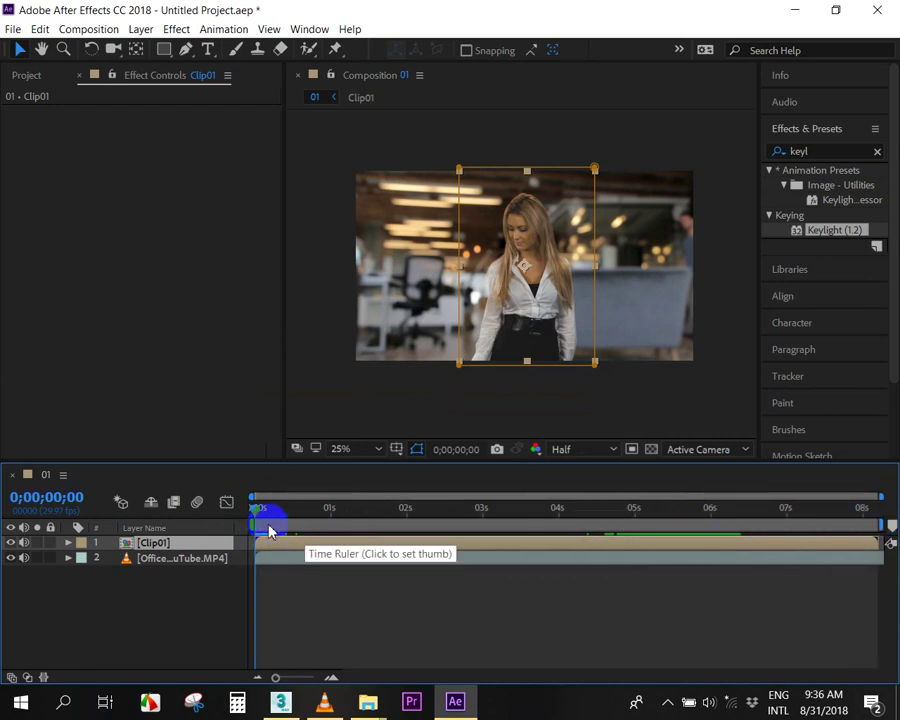
{"action": "left_click", "coordinate": [650, 394]}
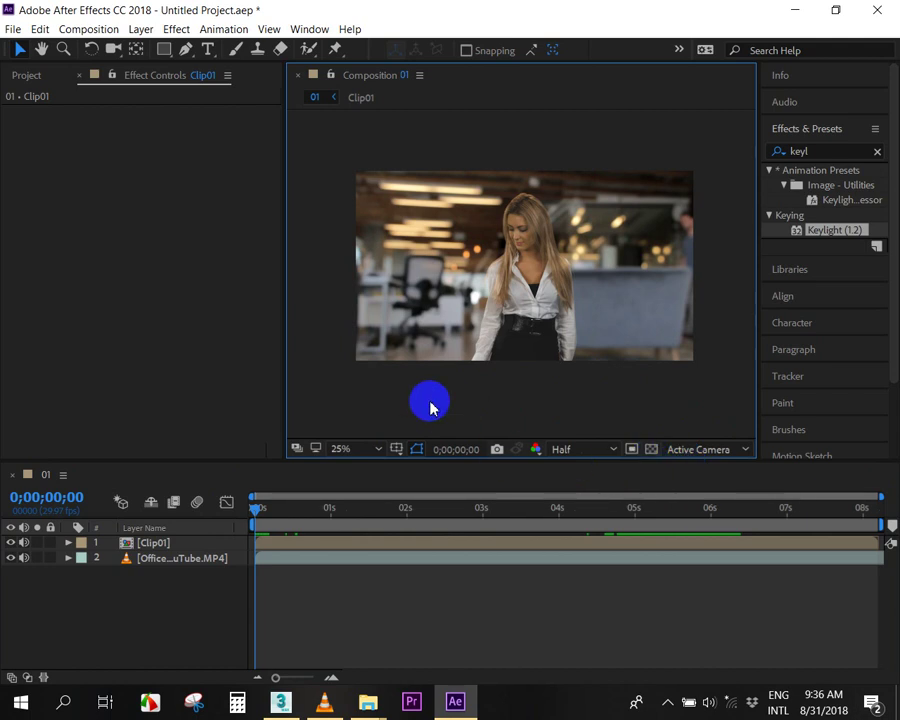
Drag the panel divider to enlarge the Composition viewer and scrub the first two seconds.
{"action": "mouse_move", "coordinate": [261, 510]}
{"action": "left_mouse_down"}
{"action": "mouse_move", "coordinate": [609, 527]}
{"action": "mouse_move", "coordinate": [172, 524]}
{"action": "left_mouse_up"}
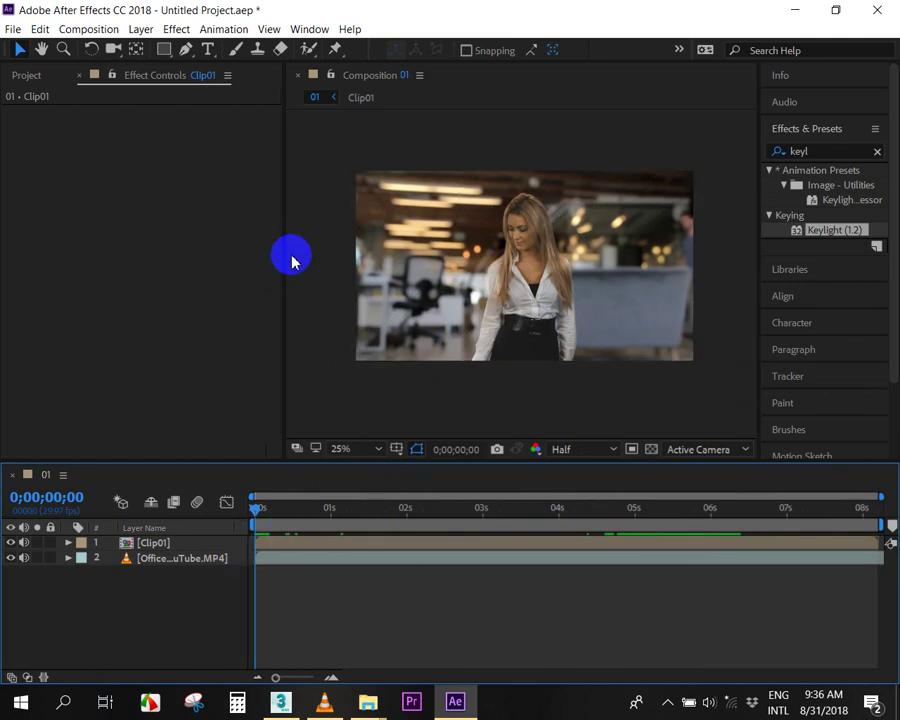
{"action": "left_click_drag", "start_coordinate": [282, 280], "coordinate": [261, 280]}
{"action": "mouse_move", "coordinate": [785, 236]}
{"action": "left_mouse_down"}
{"action": "mouse_move", "coordinate": [537, 305]}
{"action": "mouse_move", "coordinate": [332, 514]}
{"action": "left_mouse_up"}
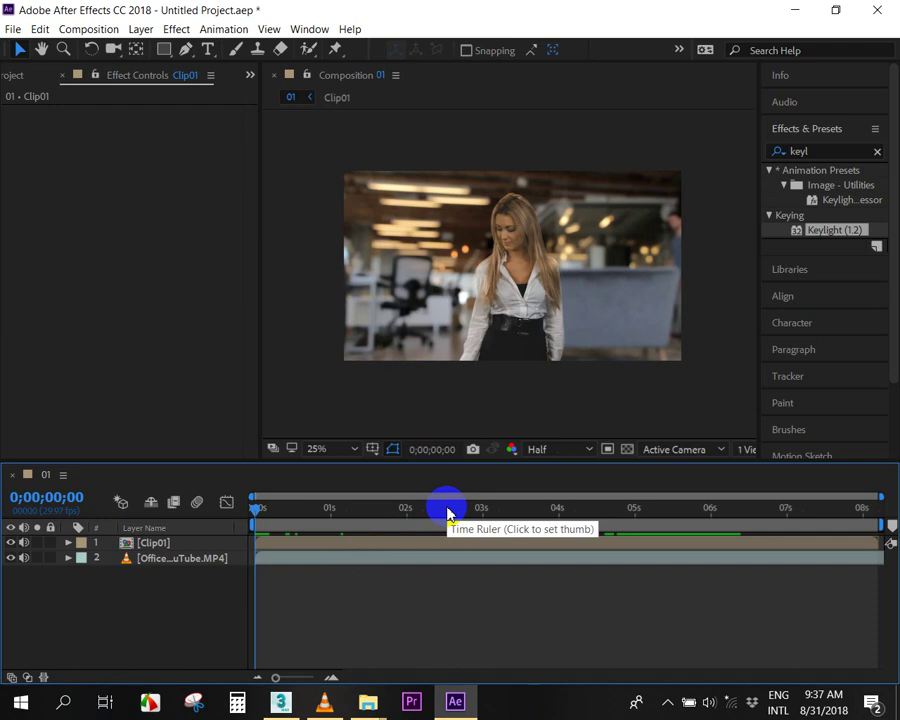
{"action": "left_click_drag", "start_coordinate": [263, 514], "coordinate": [257, 513]}
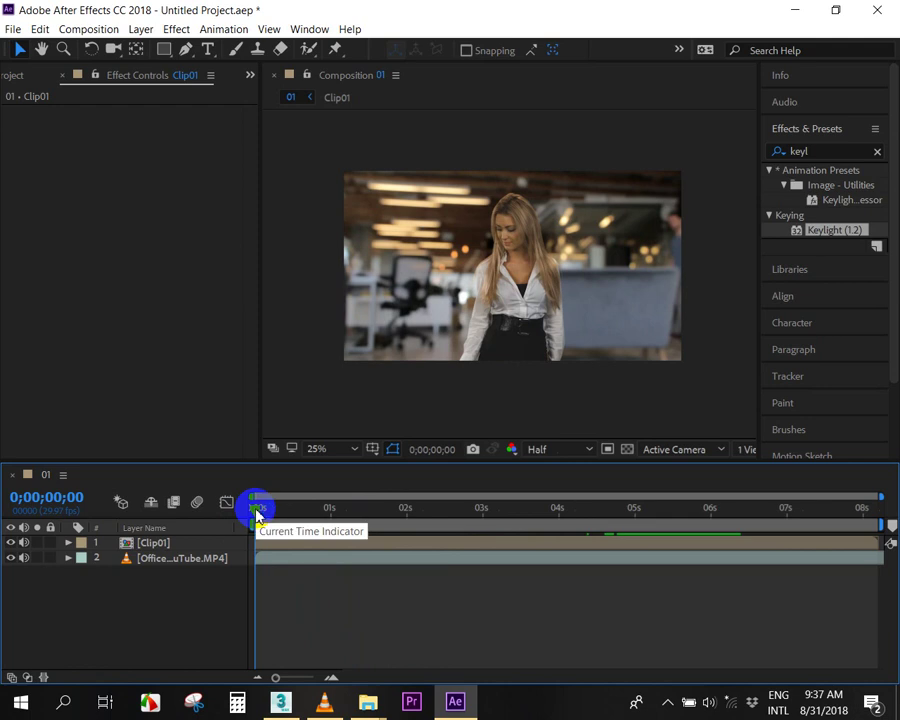
{"action": "left_click", "coordinate": [395, 565]}
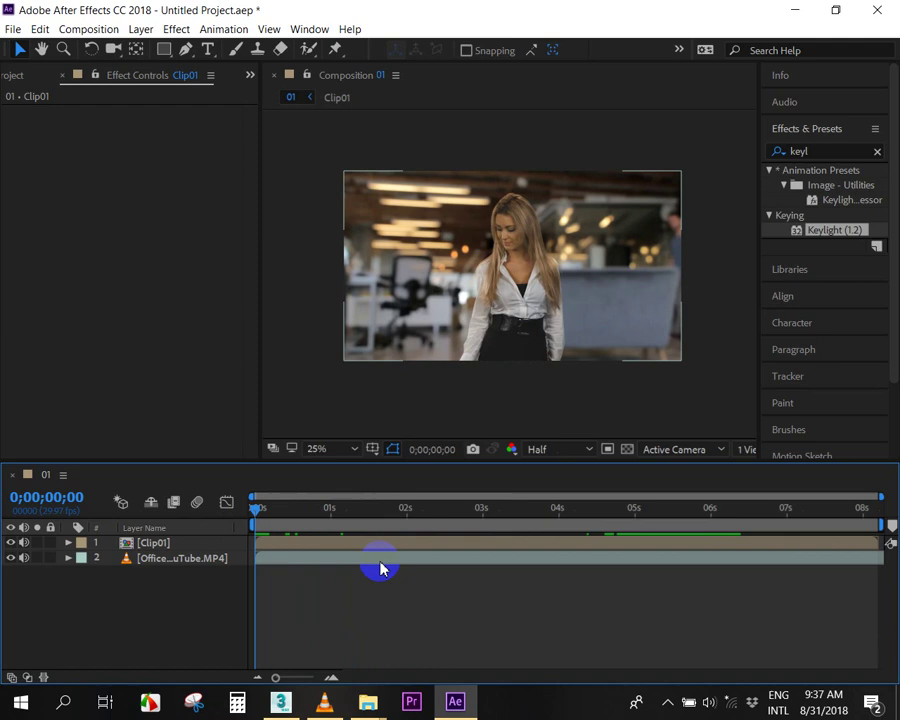
Show Clip01's Mask Path keyframes with M and park the time on the first one at 0;00;04;09.
{"action": "mouse_move", "coordinate": [259, 513]}
{"action": "left_mouse_down"}
{"action": "mouse_move", "coordinate": [492, 545]}
{"action": "mouse_move", "coordinate": [502, 520]}
{"action": "left_mouse_up"}
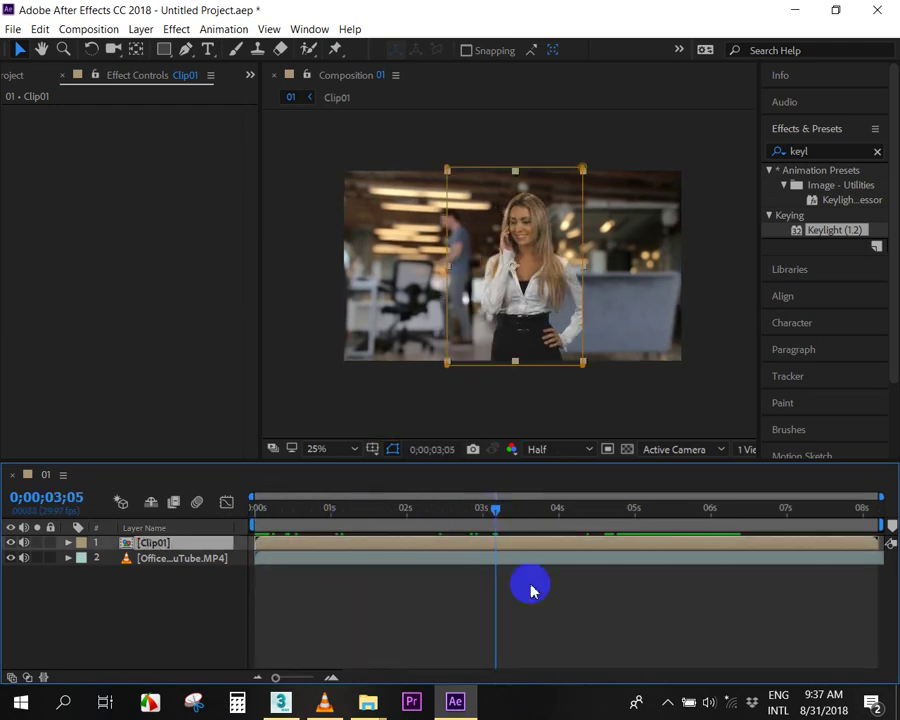
{"action": "left_click", "coordinate": [477, 546]}
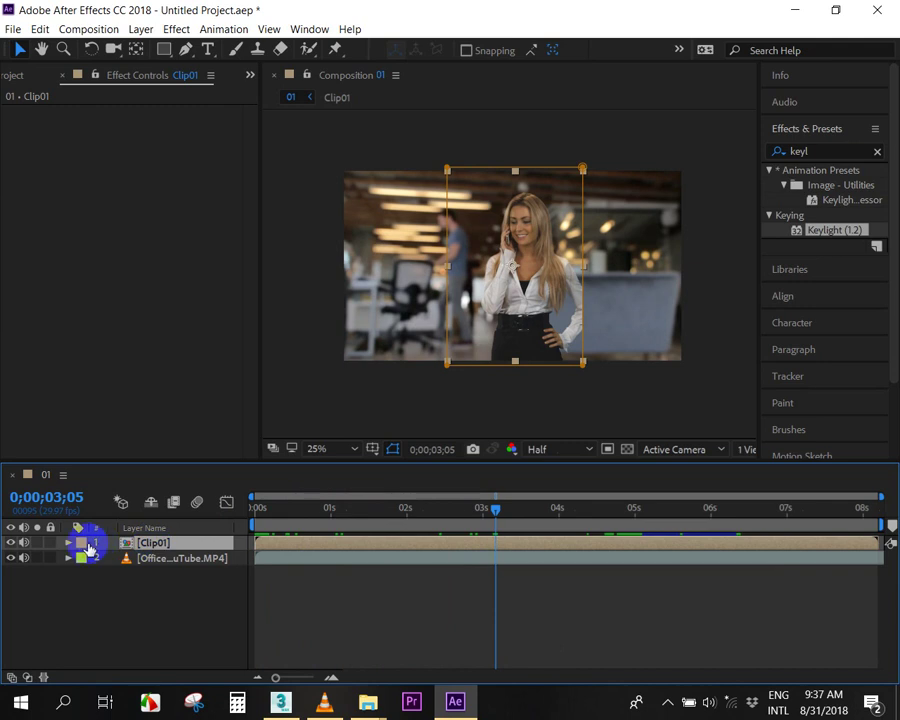
{"action": "key", "text": "m"}
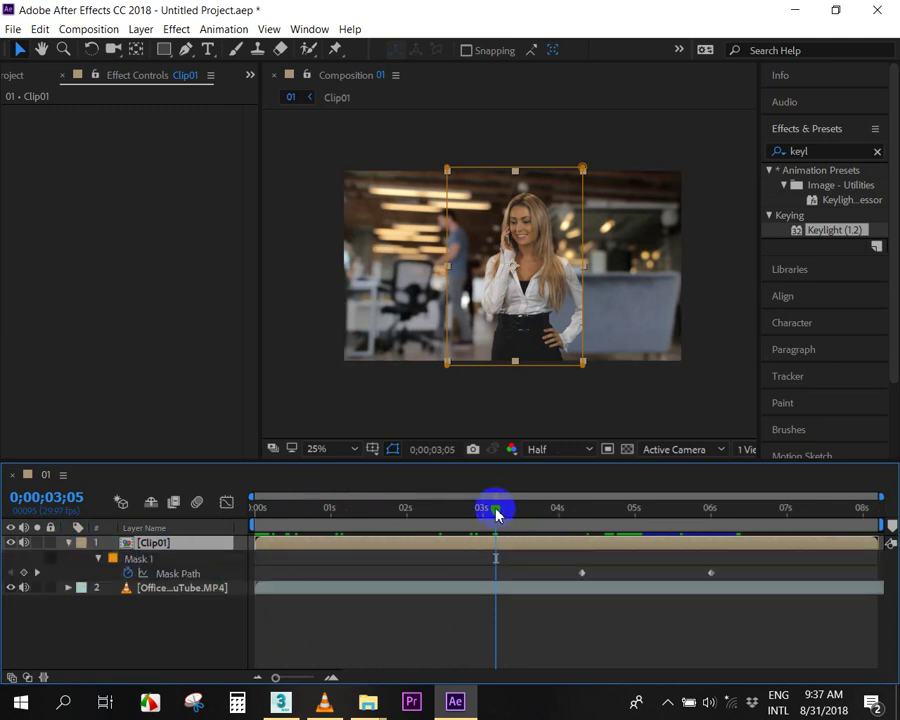
{"action": "mouse_move", "coordinate": [496, 510]}
{"action": "left_mouse_down"}
{"action": "mouse_move", "coordinate": [594, 520]}
{"action": "mouse_move", "coordinate": [475, 510]}
{"action": "left_mouse_up"}
{"action": "left_click", "coordinate": [68, 542]}
{"action": "left_click", "coordinate": [522, 542]}
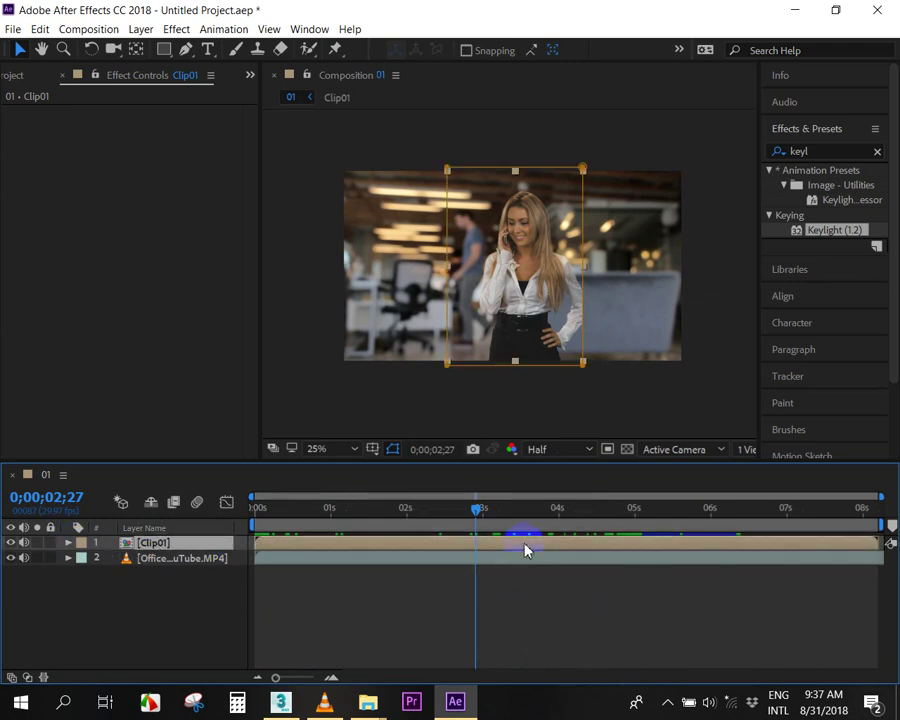
{"action": "key", "text": "m"}
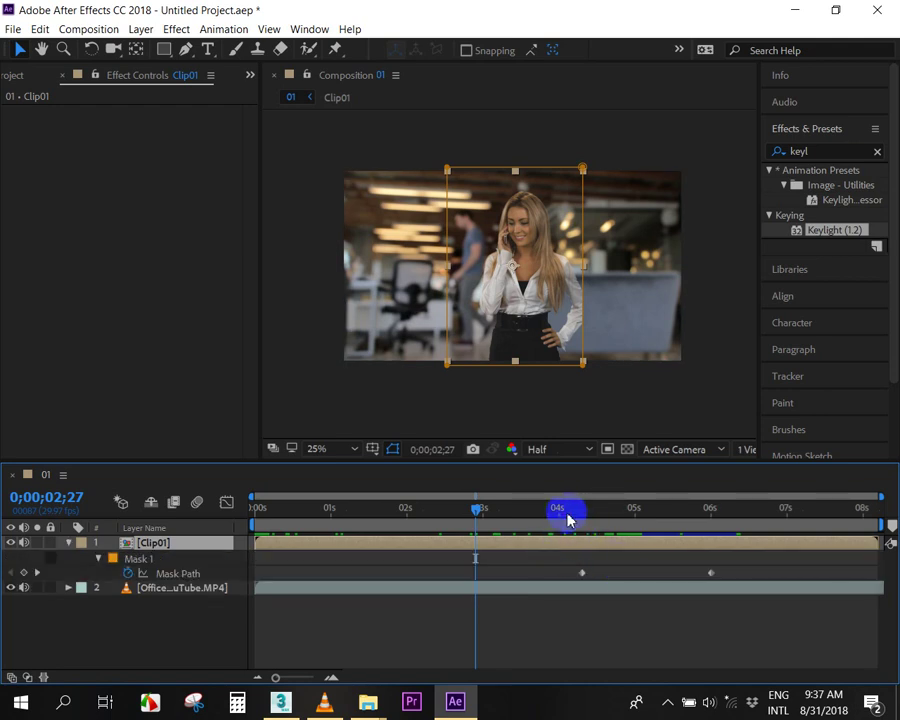
{"action": "left_click_drag", "start_coordinate": [567, 519], "coordinate": [586, 527]}
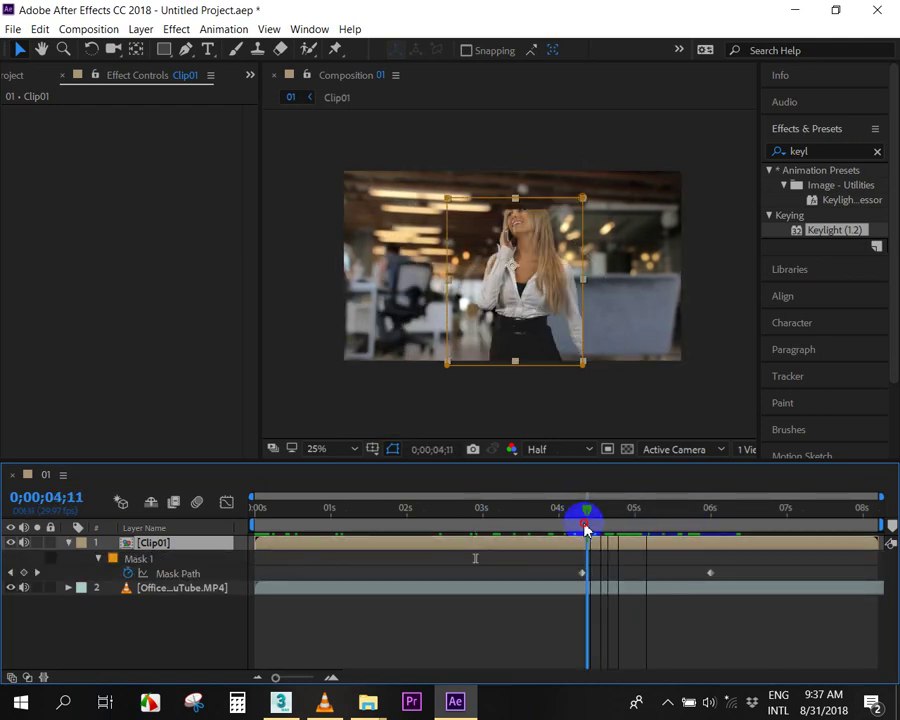
{"action": "left_click", "coordinate": [582, 513]}
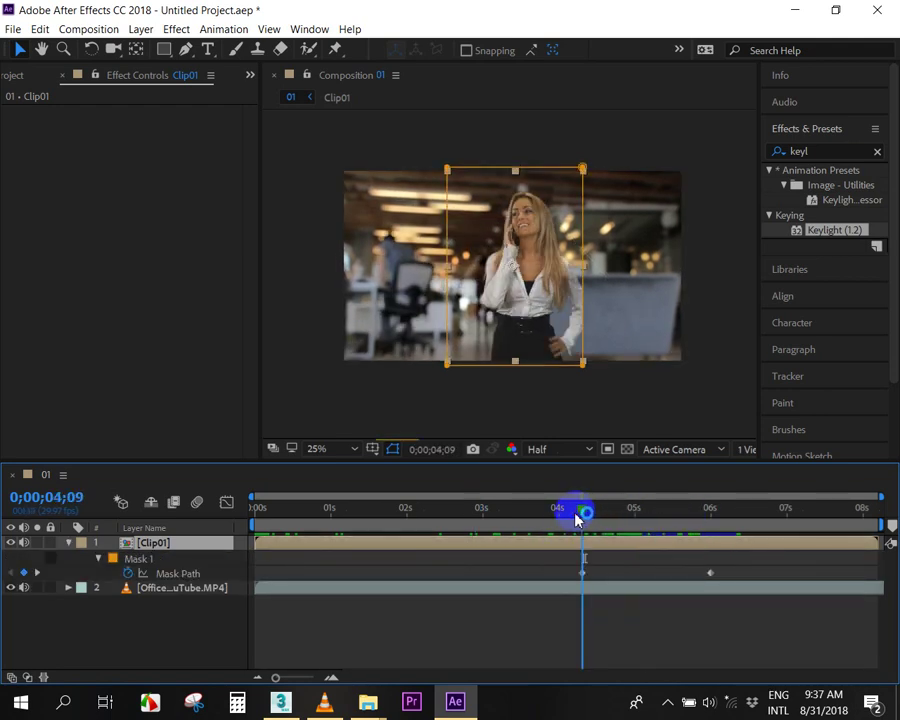
{"action": "left_click_drag", "start_coordinate": [591, 520], "coordinate": [576, 524]}
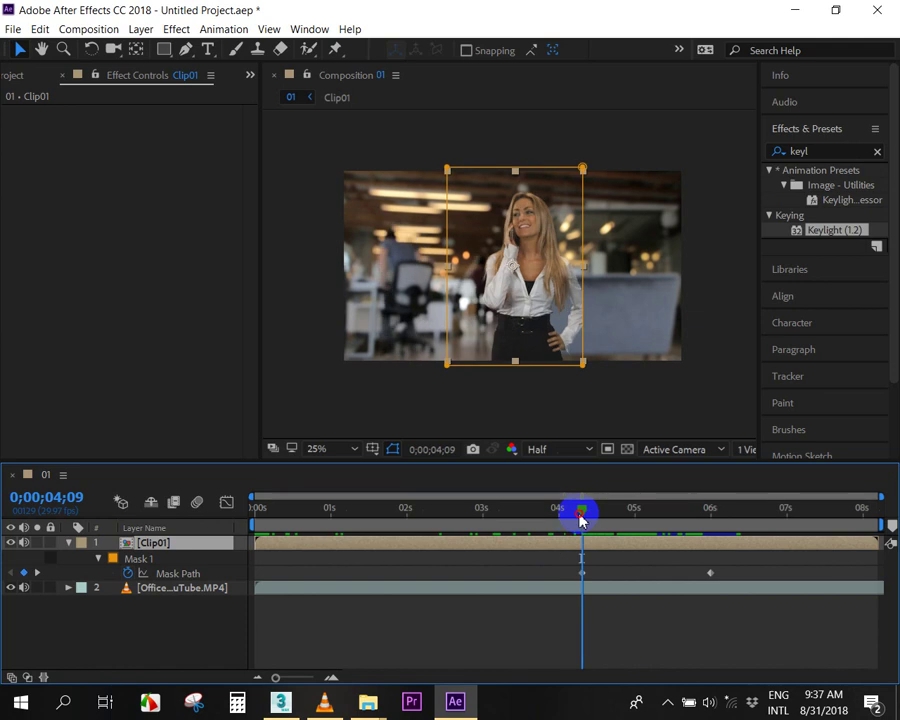
{"action": "left_click_drag", "start_coordinate": [597, 519], "coordinate": [594, 541]}
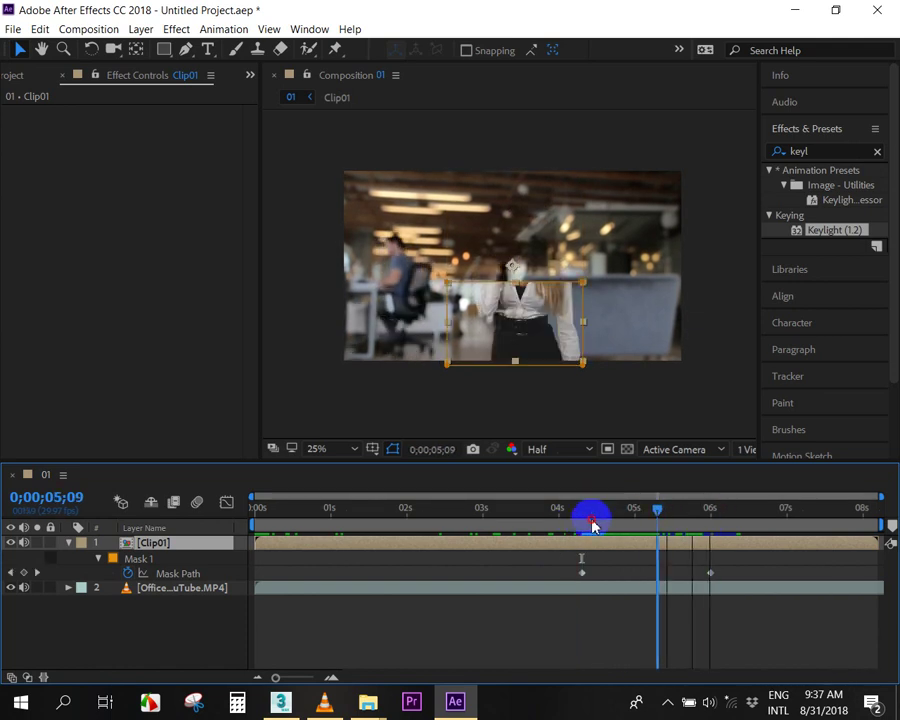
Reselect the Clip01 layer and duplicate it with Ctrl+D.
{"action": "left_click", "coordinate": [584, 560]}
{"action": "left_click", "coordinate": [585, 551]}
{"action": "left_click", "coordinate": [627, 618]}
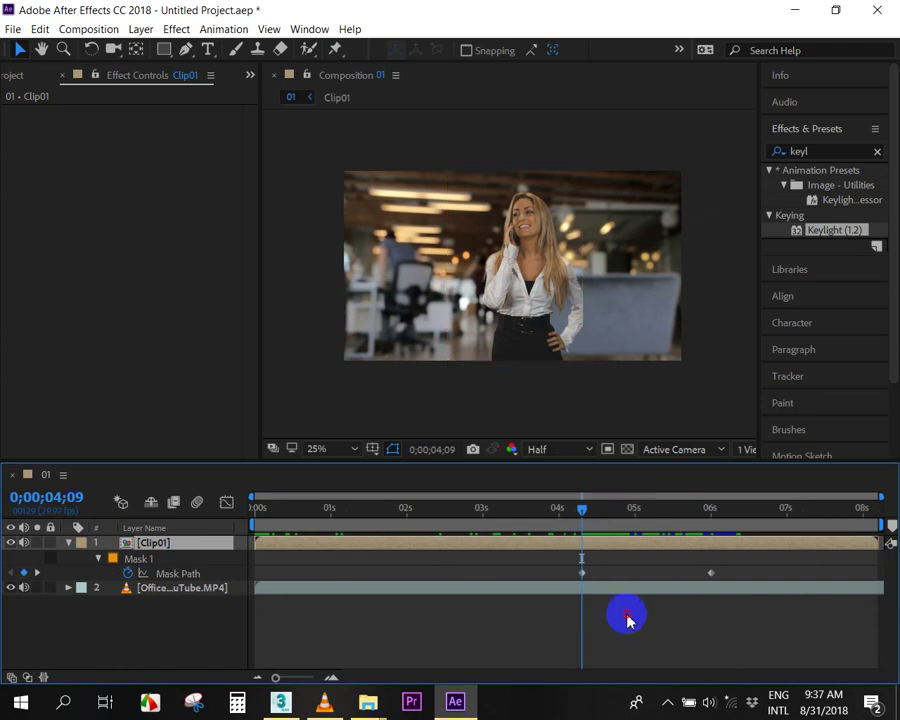
{"action": "left_click", "coordinate": [255, 549]}
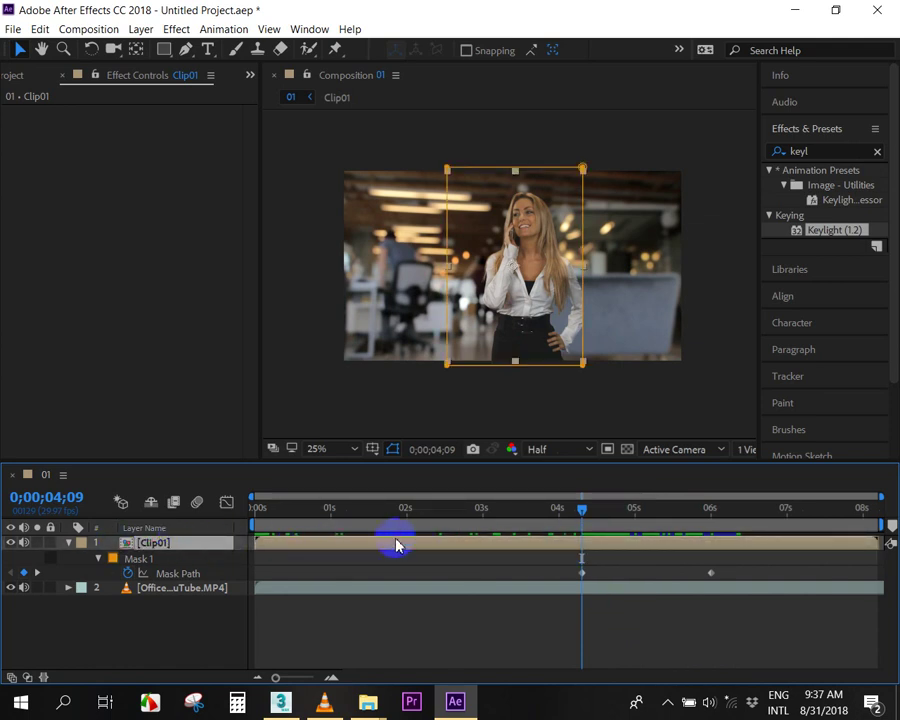
{"action": "key", "text": "ctrl+d"}
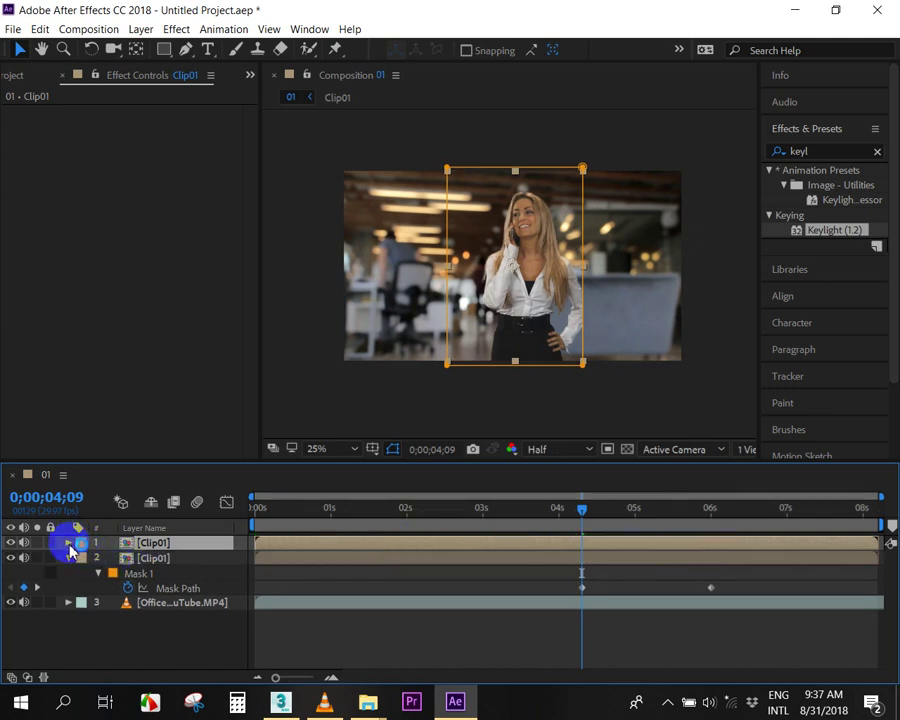
Copy the Mask Path keyframes and paste them onto the top Clip01 copy.
{"action": "left_click", "coordinate": [600, 541]}
{"action": "left_click", "coordinate": [155, 595]}
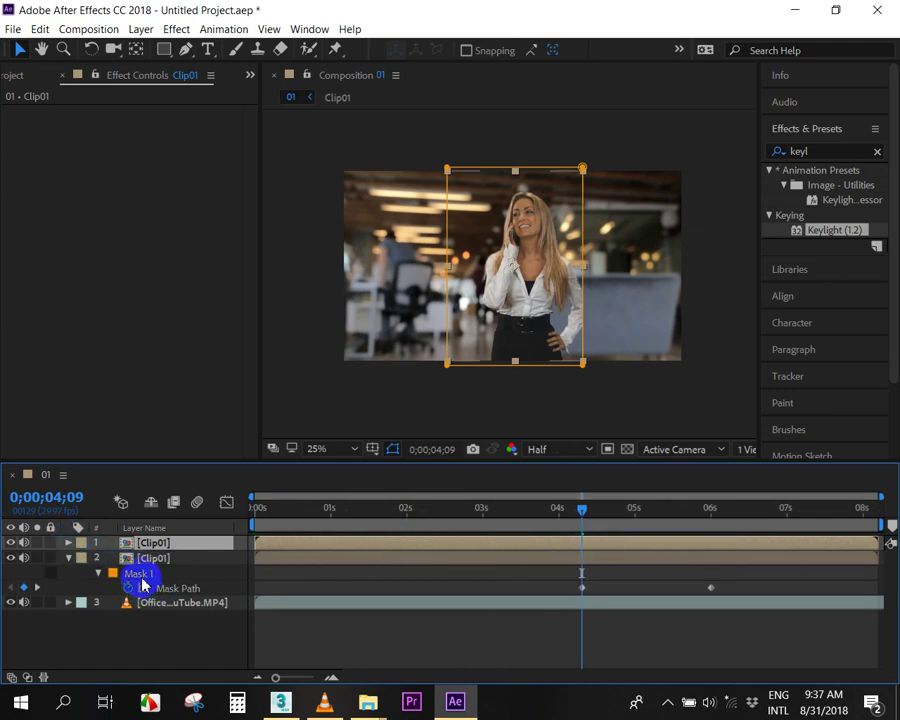
{"action": "left_click", "coordinate": [568, 569]}
{"action": "left_click", "coordinate": [598, 542]}
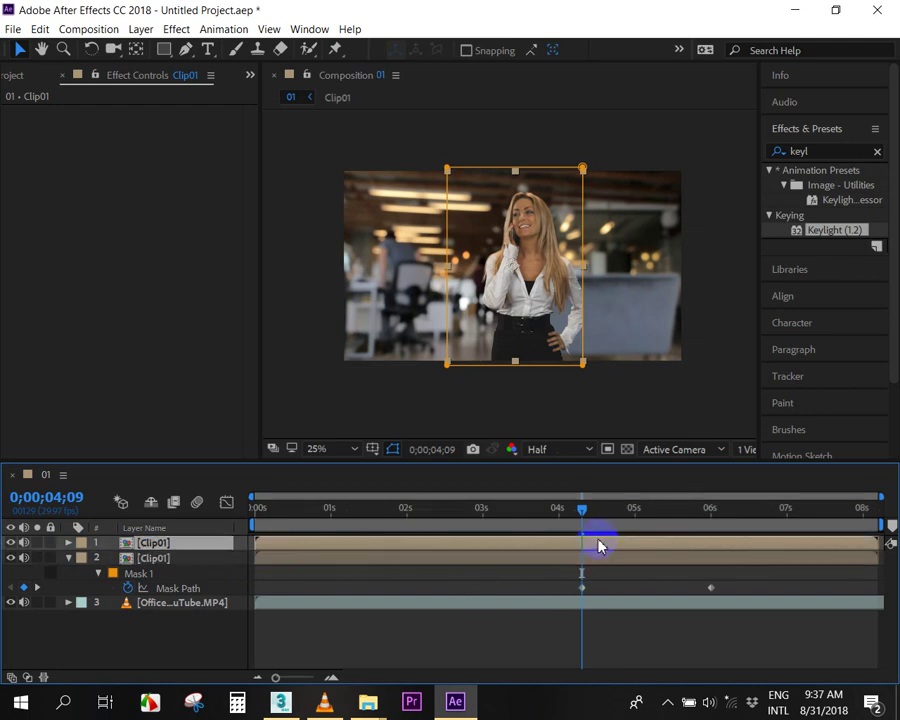
{"action": "key", "text": "ctrl+v"}
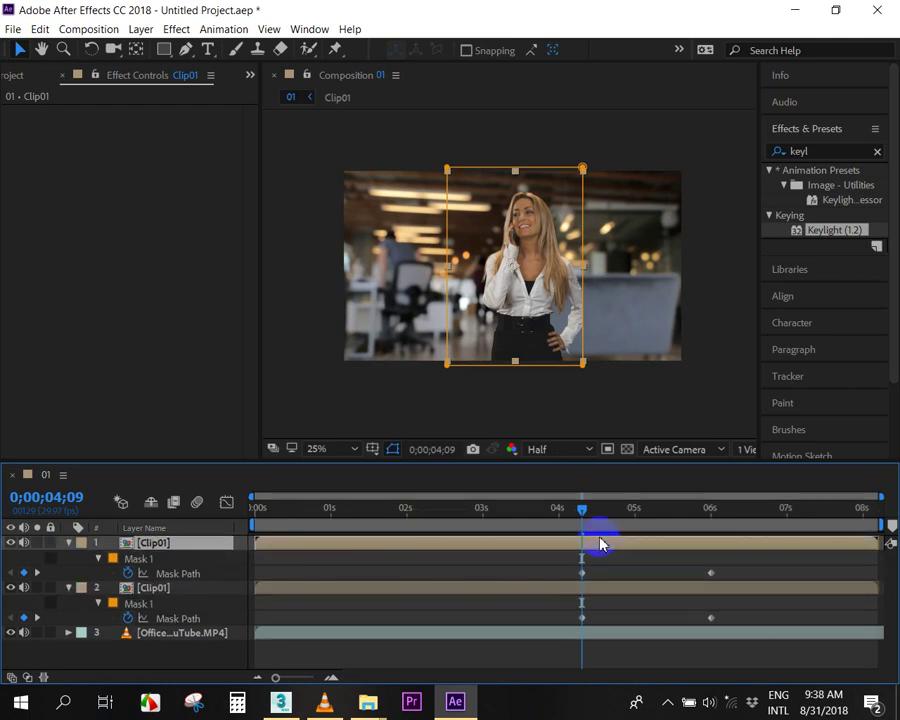
Scrub from about 0;00;04;13 to six seconds to preview both copies' mask animation.
{"action": "left_click_drag", "start_coordinate": [582, 515], "coordinate": [594, 548]}
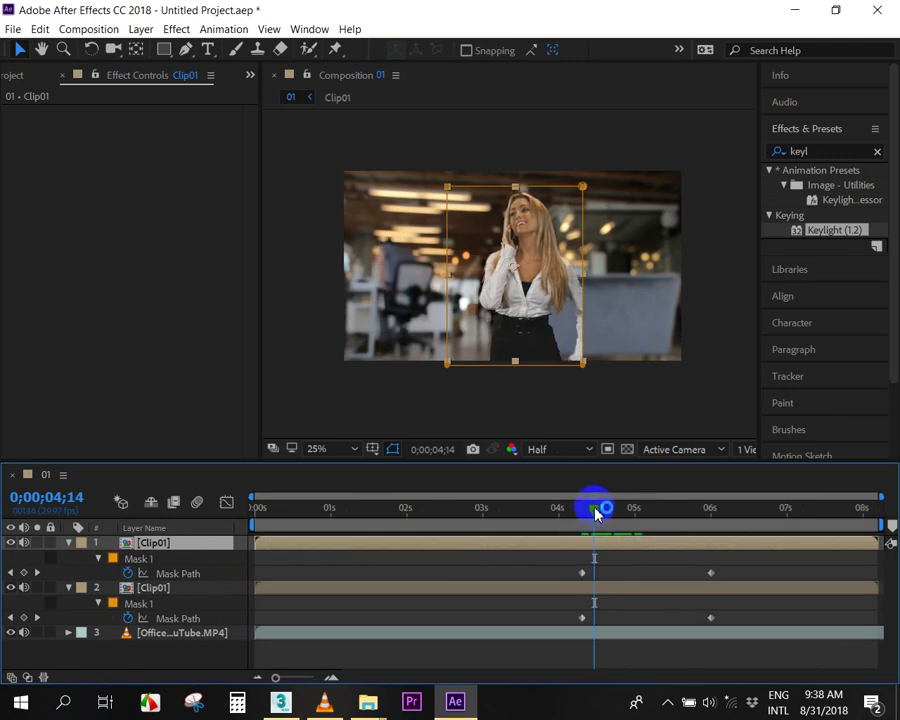
{"action": "left_click_drag", "start_coordinate": [594, 548], "coordinate": [583, 512]}
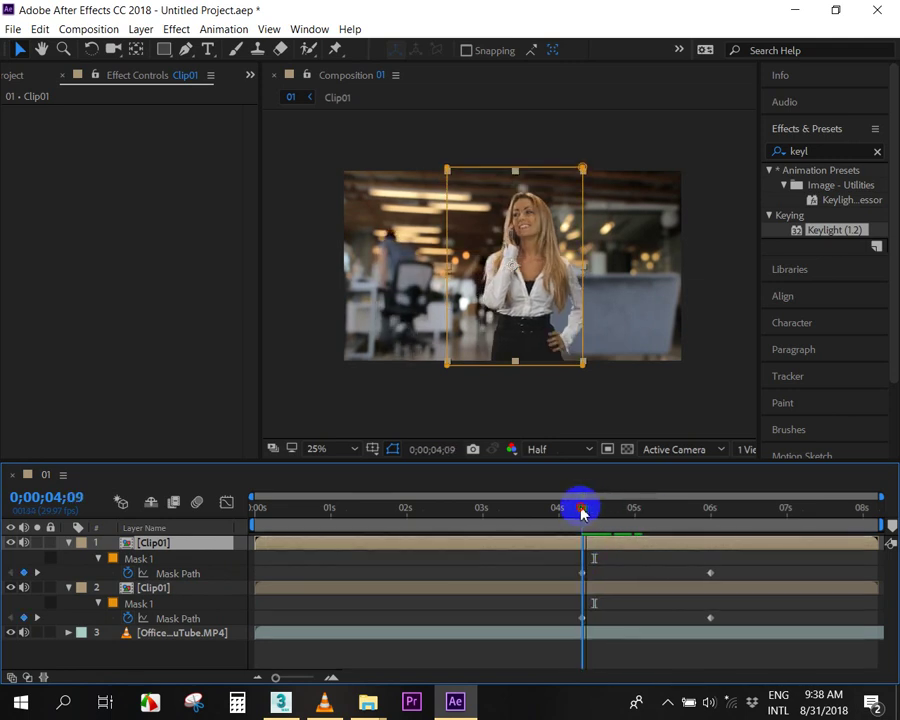
{"action": "left_click", "coordinate": [590, 513]}
{"action": "mouse_move", "coordinate": [601, 519]}
{"action": "left_mouse_down"}
{"action": "mouse_move", "coordinate": [710, 527]}
{"action": "mouse_move", "coordinate": [698, 531]}
{"action": "mouse_move", "coordinate": [701, 520]}
{"action": "left_mouse_up"}
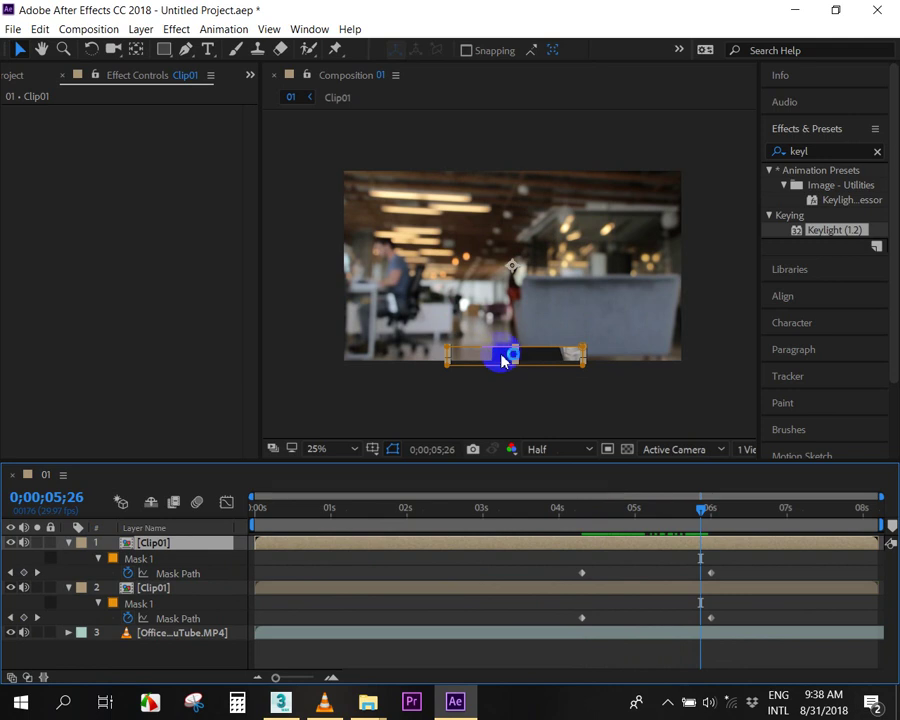
Shrink the top copy's first mask keyframe to a thin strip at the frame top, then preview it.
{"action": "mouse_move", "coordinate": [697, 515]}
{"action": "left_mouse_down"}
{"action": "mouse_move", "coordinate": [600, 521]}
{"action": "mouse_move", "coordinate": [588, 514]}
{"action": "mouse_move", "coordinate": [618, 514]}
{"action": "mouse_move", "coordinate": [576, 509]}
{"action": "left_mouse_up"}
{"action": "left_click", "coordinate": [581, 572]}
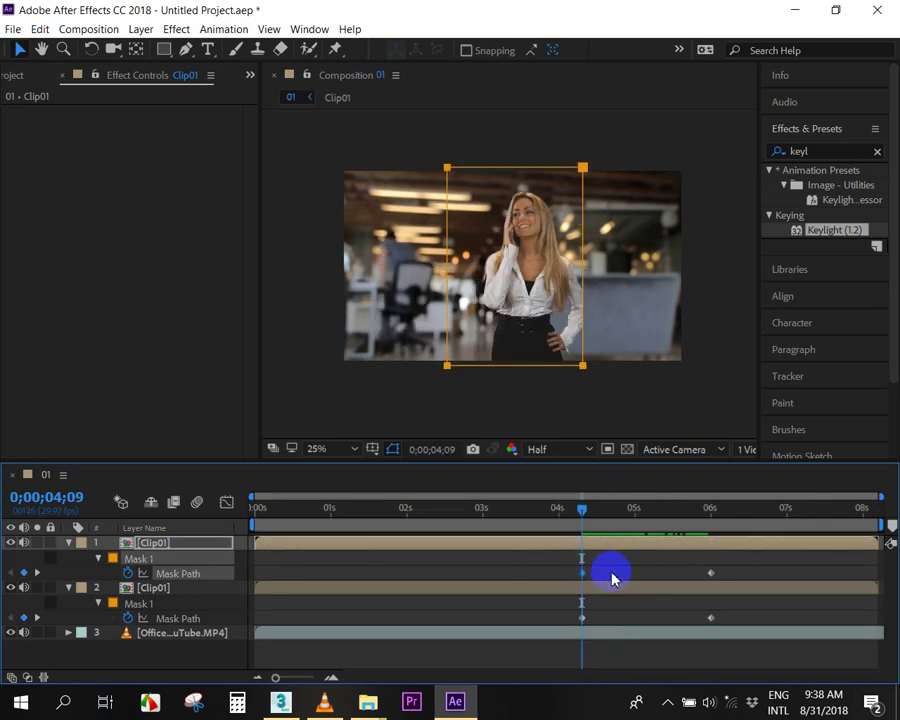
{"action": "left_click", "coordinate": [512, 371]}
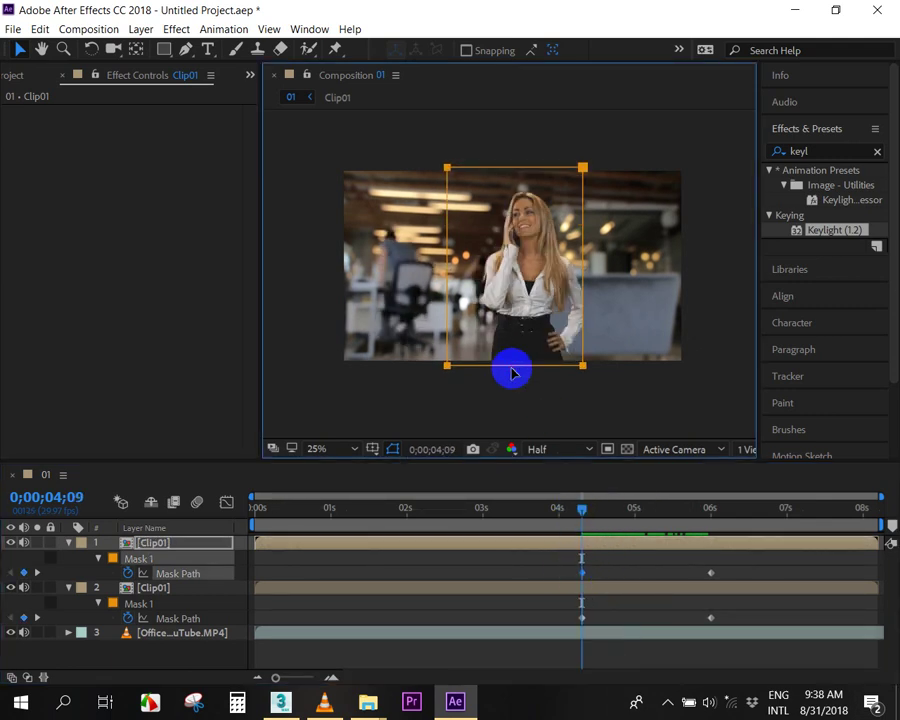
{"action": "left_click_drag", "start_coordinate": [514, 366], "coordinate": [524, 186]}
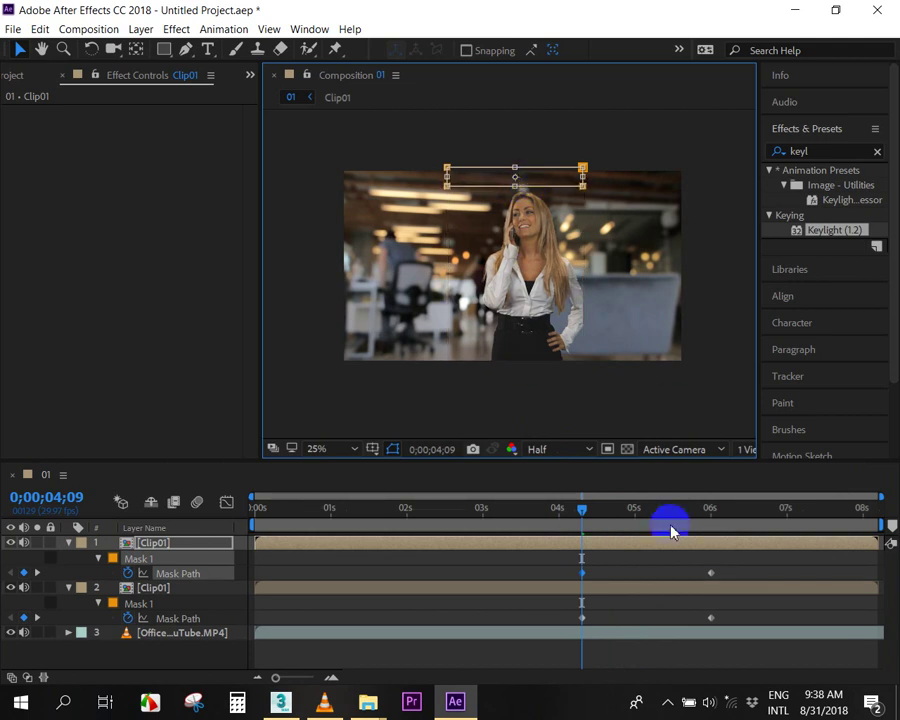
{"action": "left_click_drag", "start_coordinate": [582, 511], "coordinate": [676, 527]}
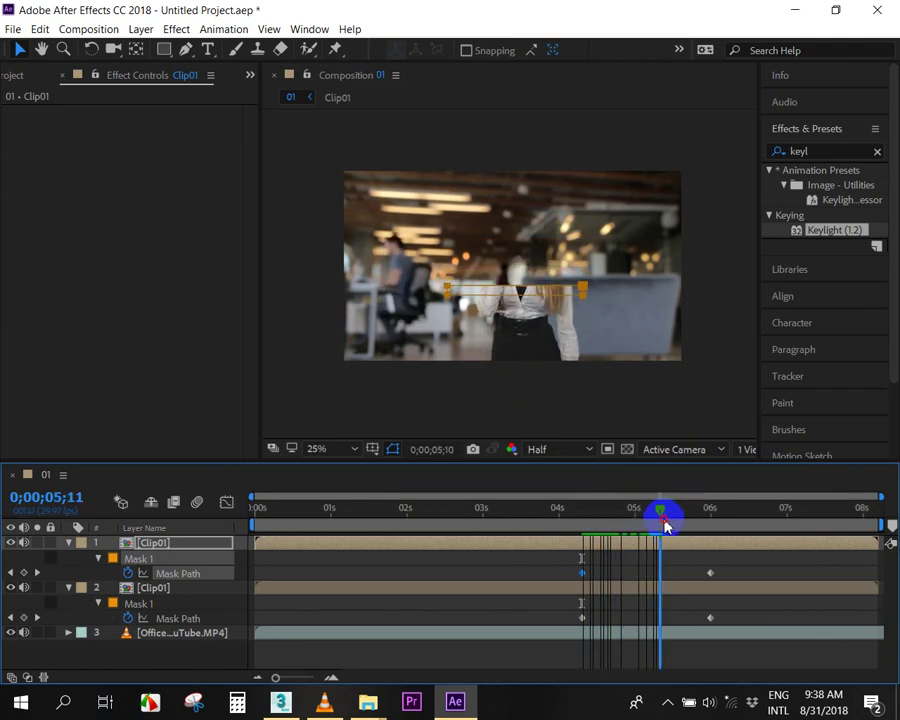
{"action": "left_click_drag", "start_coordinate": [676, 527], "coordinate": [708, 515]}
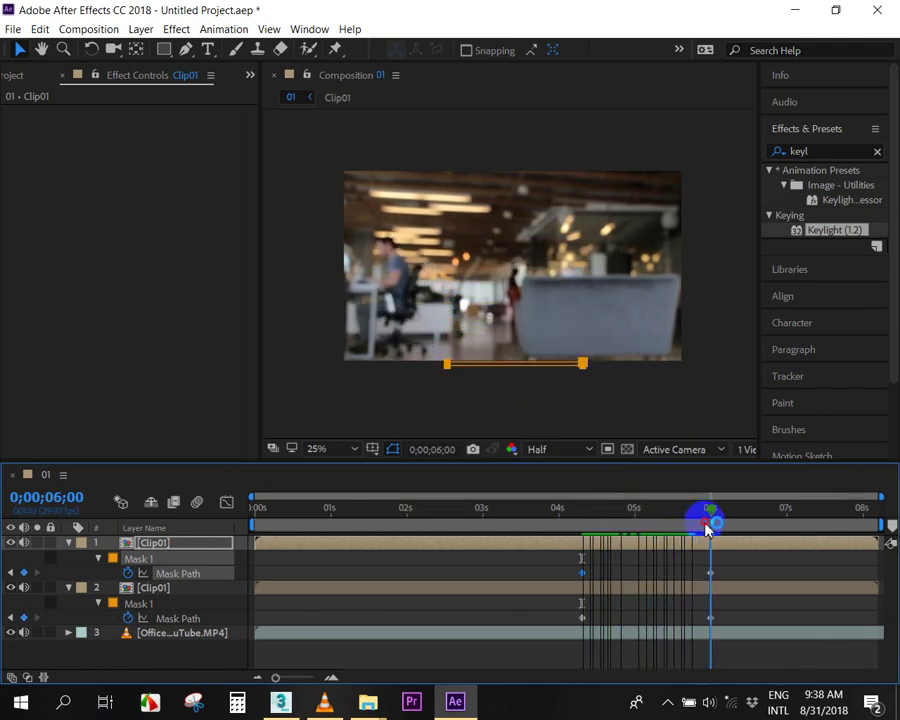
Stretch the 6-second mask into a taller box below the frame and return to 4;20.
{"action": "left_click", "coordinate": [512, 372]}
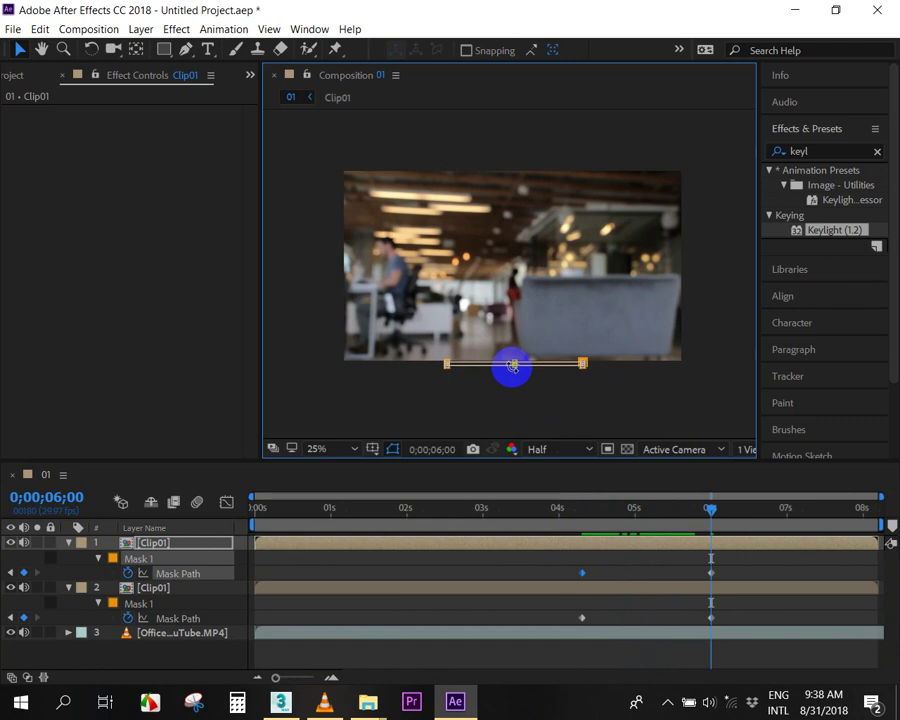
{"action": "scroll", "coordinate": [514, 373], "scroll_direction": "up", "scroll_amount": 4}
{"action": "scroll", "coordinate": [534, 366], "scroll_direction": "down", "scroll_amount": 4}
{"action": "scroll", "coordinate": [540, 330], "scroll_direction": "up", "scroll_amount": 2}
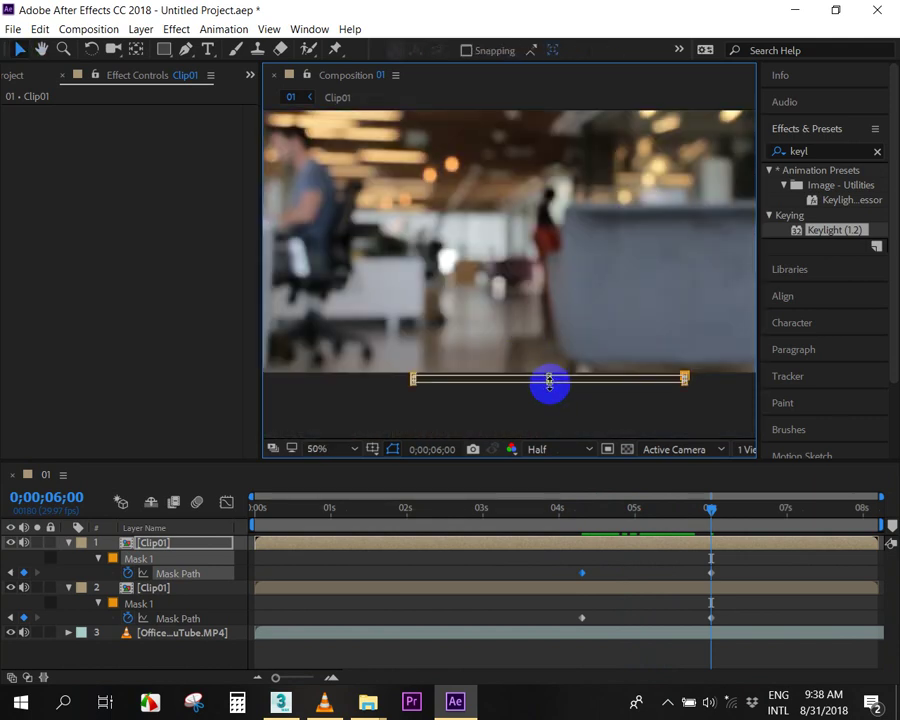
{"action": "left_click_drag", "start_coordinate": [549, 381], "coordinate": [546, 416]}
{"action": "scroll", "coordinate": [613, 283], "scroll_direction": "down", "scroll_amount": 2}
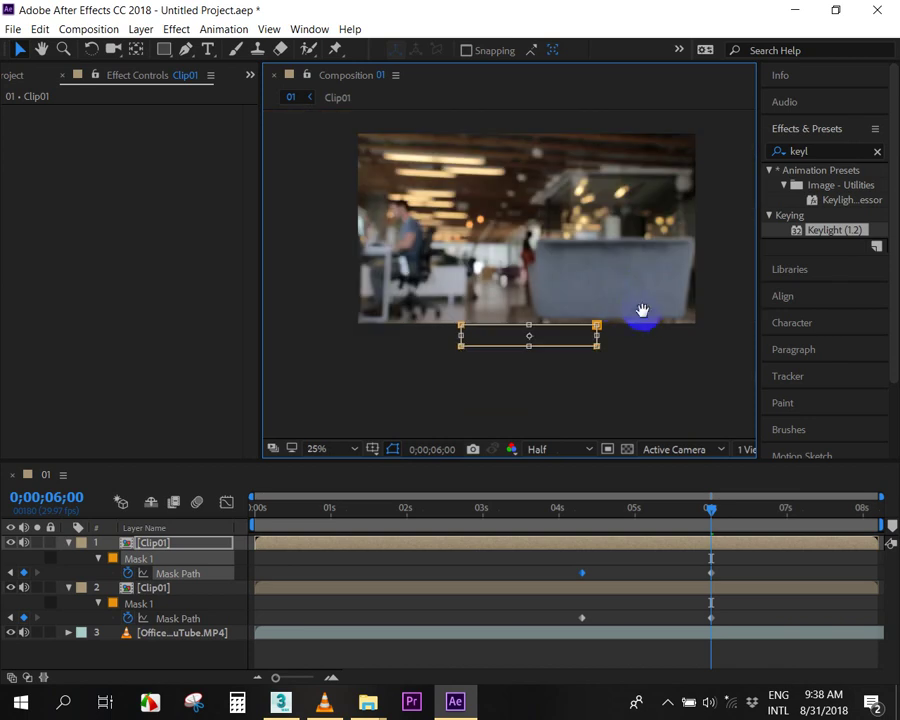
{"action": "mouse_move", "coordinate": [578, 524]}
{"action": "left_mouse_down"}
{"action": "mouse_move", "coordinate": [648, 513]}
{"action": "mouse_move", "coordinate": [617, 508]}
{"action": "left_mouse_up"}
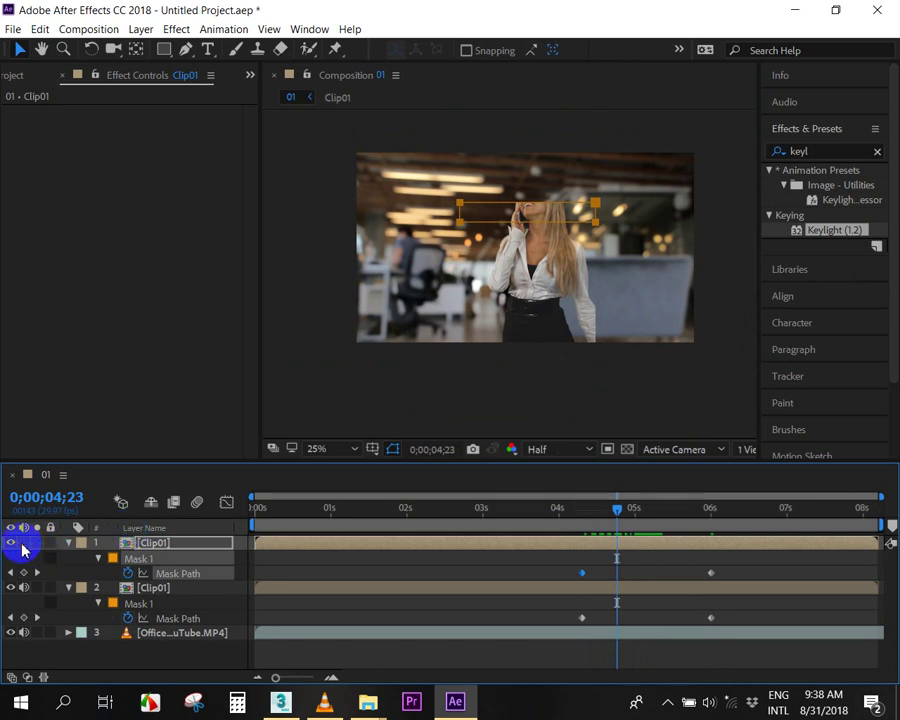
Mute all layers' audio, solo the top Clip01, preview its mask strip, and check result.mp4.
{"action": "left_click_drag", "start_coordinate": [22, 548], "coordinate": [20, 633]}
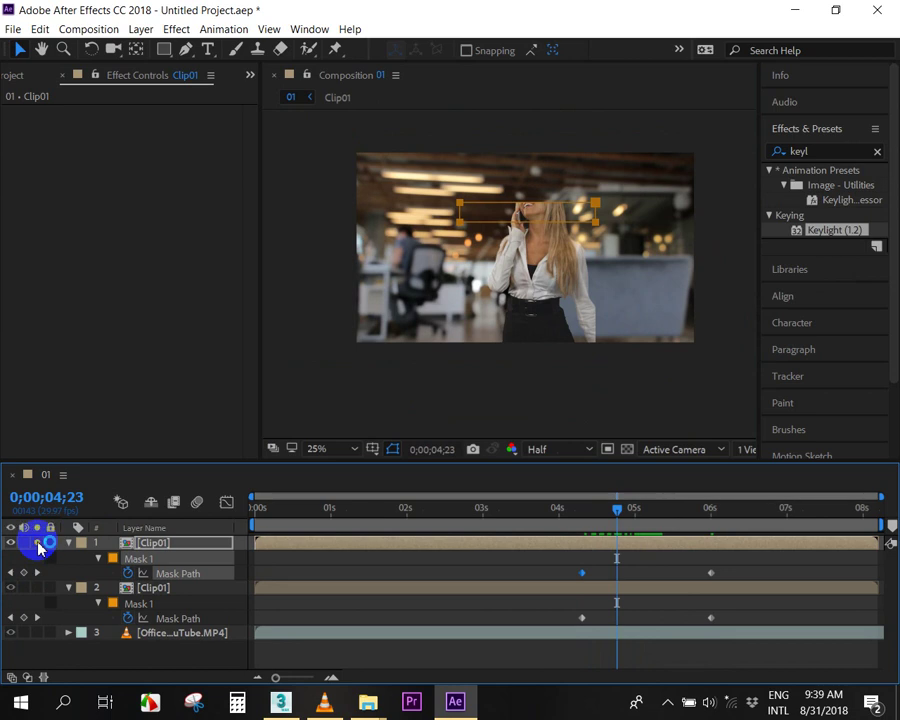
{"action": "left_click", "coordinate": [38, 544]}
{"action": "left_click", "coordinate": [562, 520]}
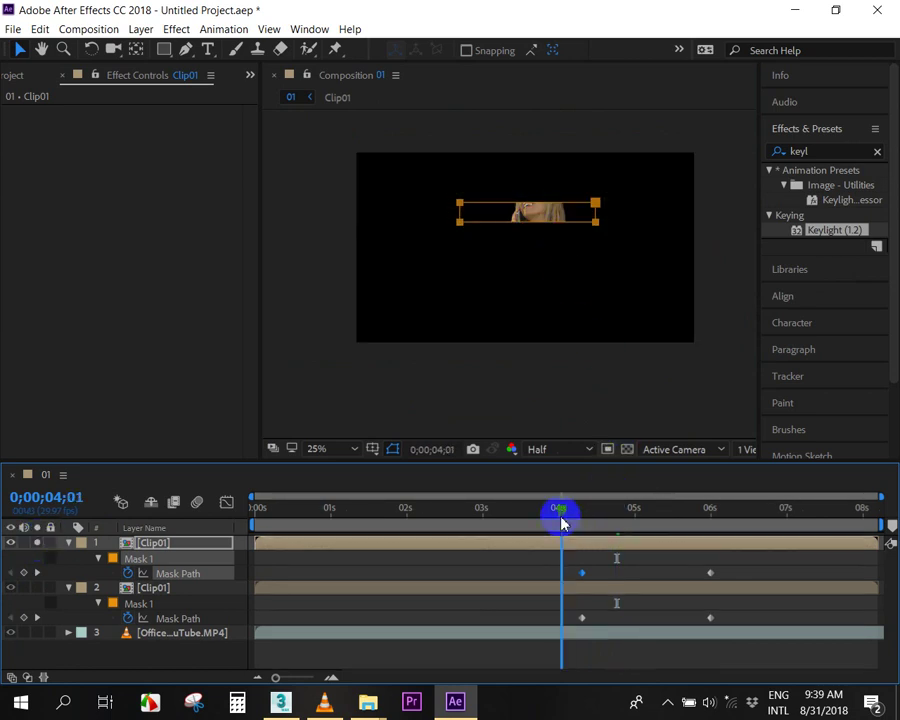
{"action": "key", "text": "space"}
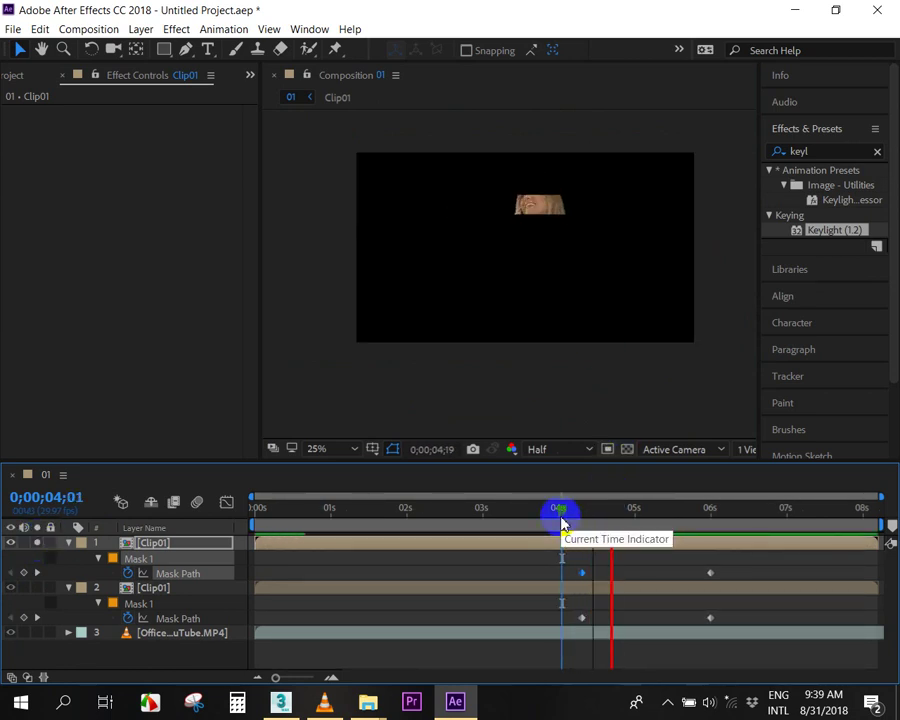
{"action": "key", "text": "space"}
{"action": "mouse_move", "coordinate": [585, 512]}
{"action": "left_mouse_down"}
{"action": "mouse_move", "coordinate": [645, 512]}
{"action": "mouse_move", "coordinate": [599, 522]}
{"action": "left_mouse_up"}
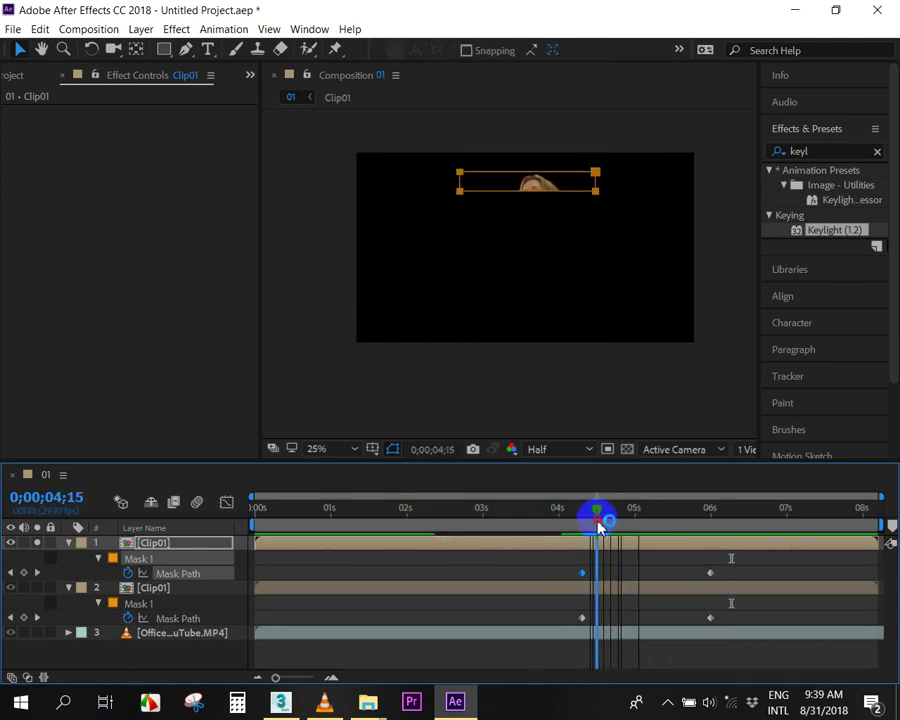
{"action": "left_click", "coordinate": [325, 700]}
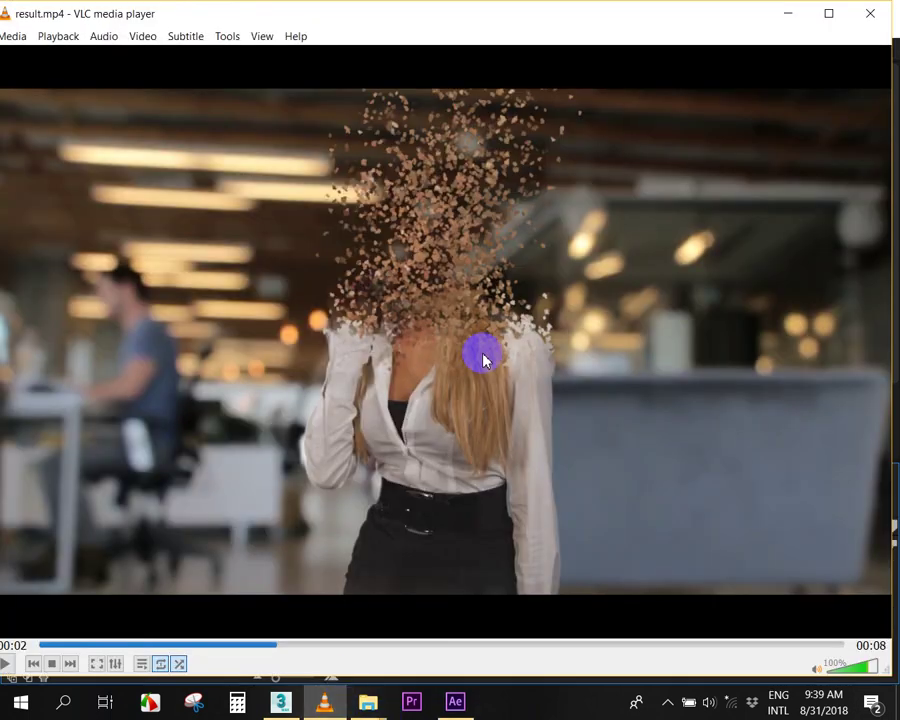
{"action": "left_click", "coordinate": [790, 18]}
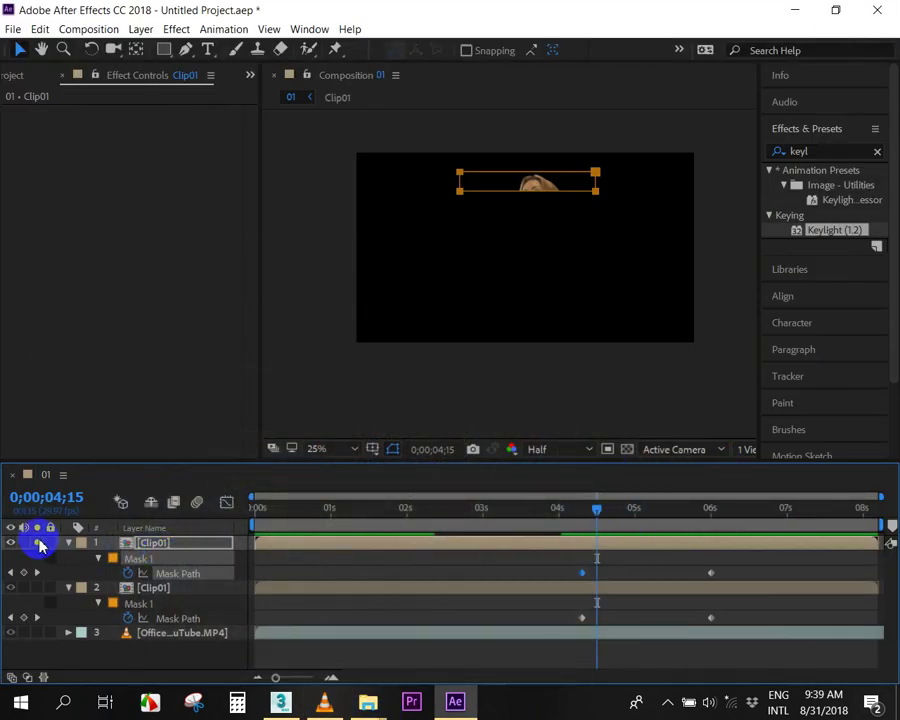
Unsolo the top Clip01, solo the second Clip01, and scrub from 4;09 to inspect it.
{"action": "left_click", "coordinate": [38, 543]}
{"action": "left_click", "coordinate": [38, 588]}
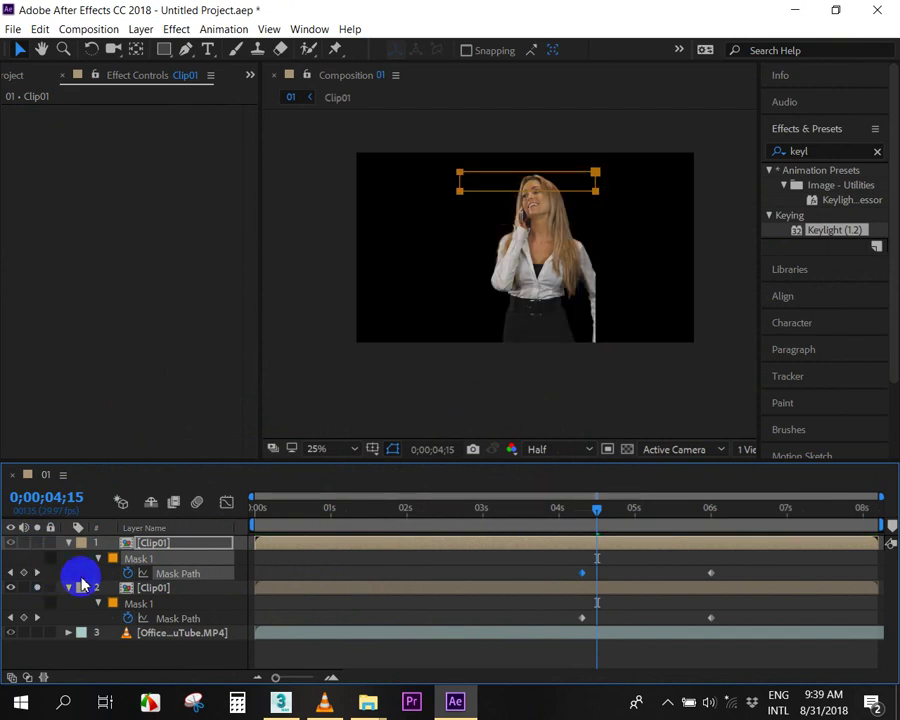
{"action": "left_click_drag", "start_coordinate": [582, 511], "coordinate": [585, 514]}
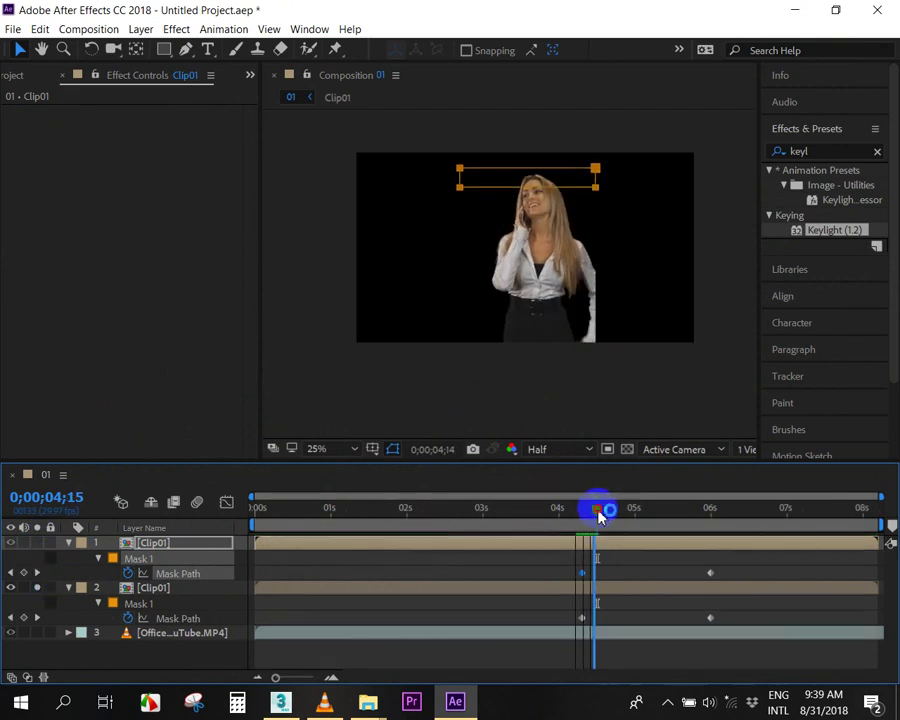
{"action": "left_click_drag", "start_coordinate": [585, 514], "coordinate": [679, 512]}
{"action": "left_click", "coordinate": [683, 547]}
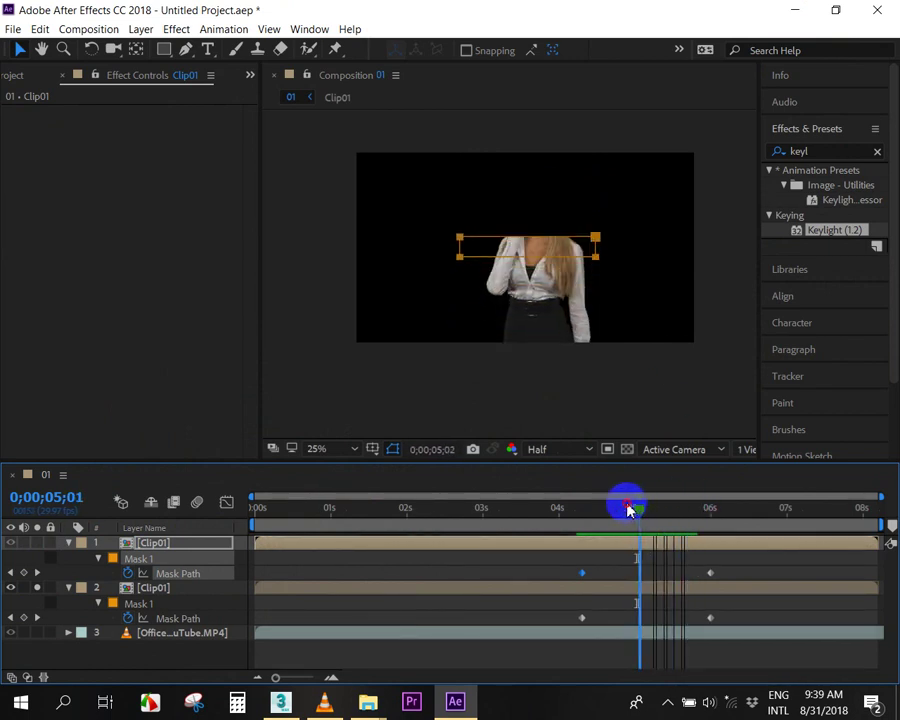
{"action": "left_click_drag", "start_coordinate": [679, 512], "coordinate": [609, 508]}
Unsolo the second Clip01, return to 4;09, collapse both layers' mask properties, and show the switch columns.
{"action": "left_click", "coordinate": [613, 590]}
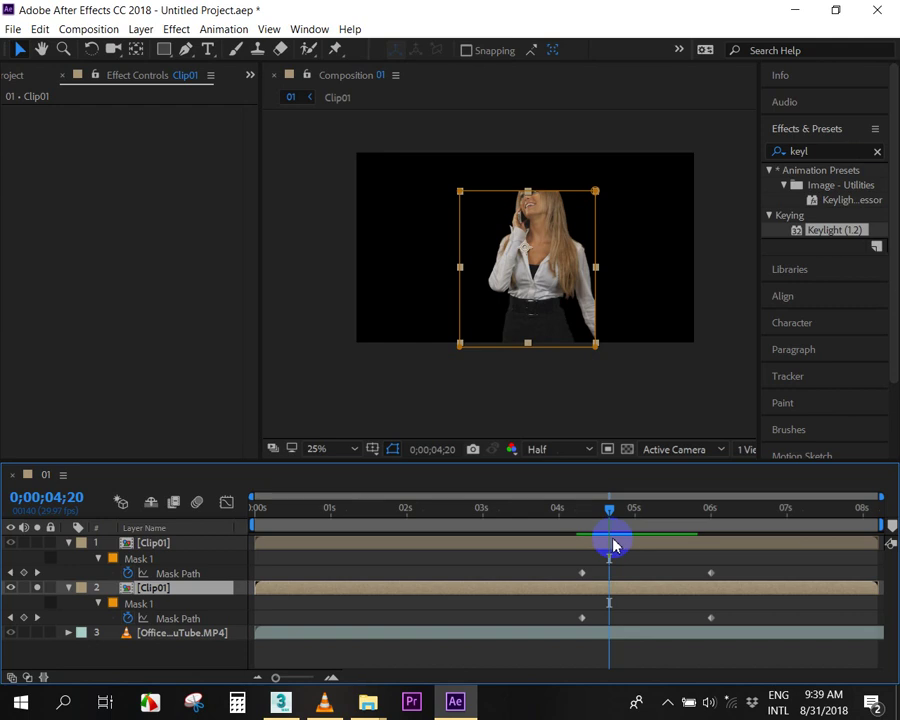
{"action": "left_click", "coordinate": [613, 545]}
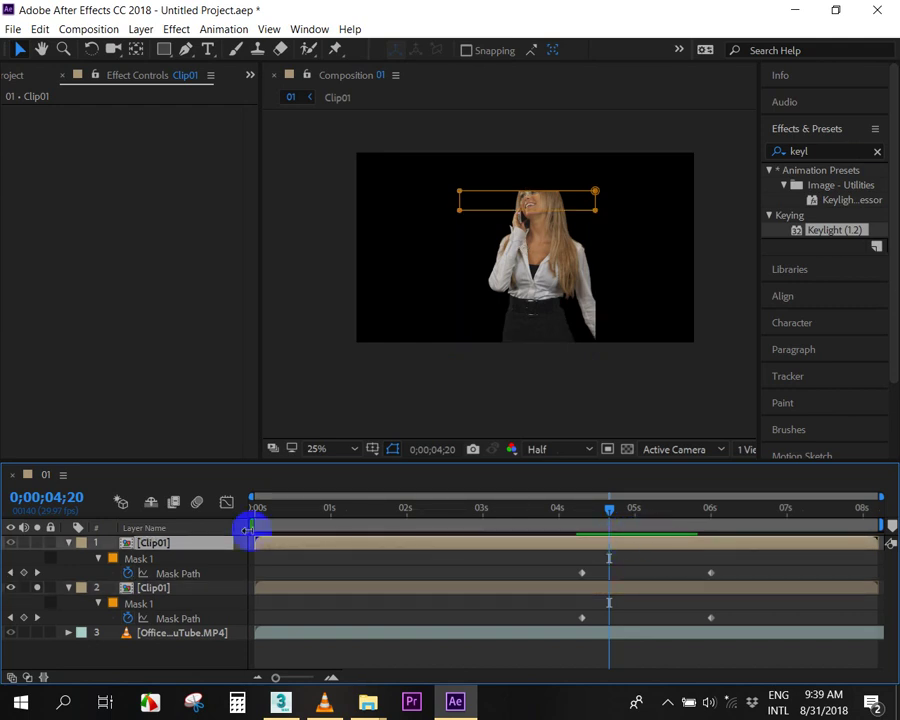
{"action": "left_click", "coordinate": [37, 587]}
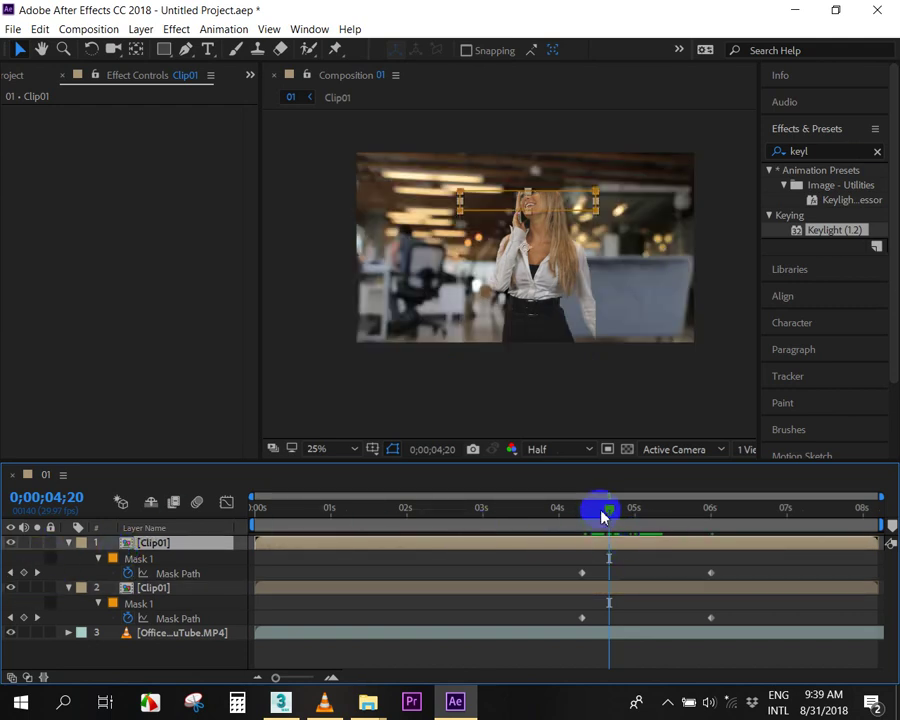
{"action": "left_click_drag", "start_coordinate": [609, 508], "coordinate": [582, 510]}
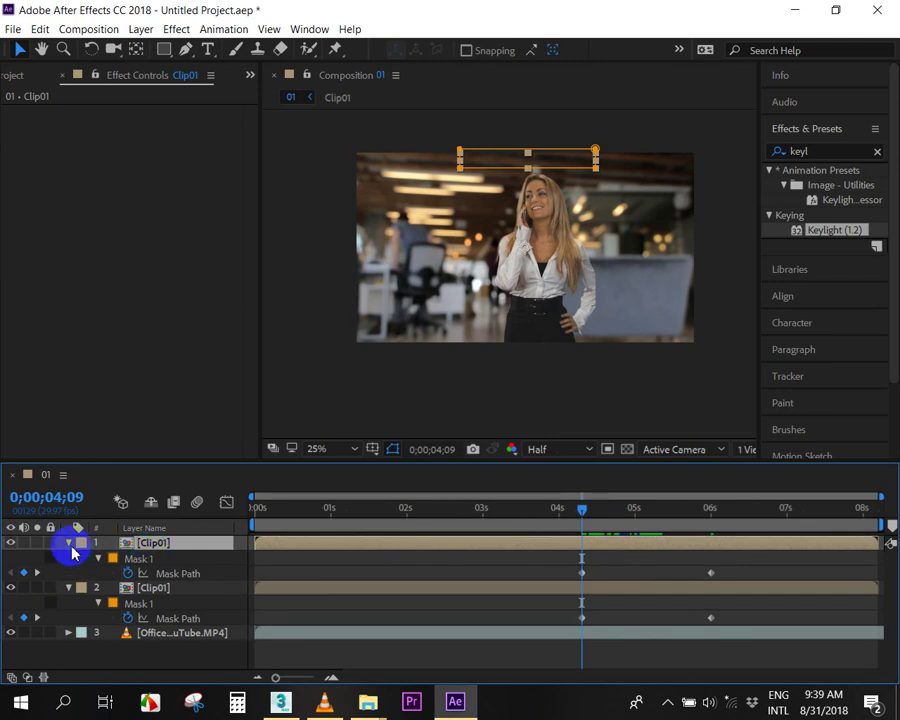
{"action": "left_click", "coordinate": [68, 542]}
{"action": "left_click", "coordinate": [68, 557]}
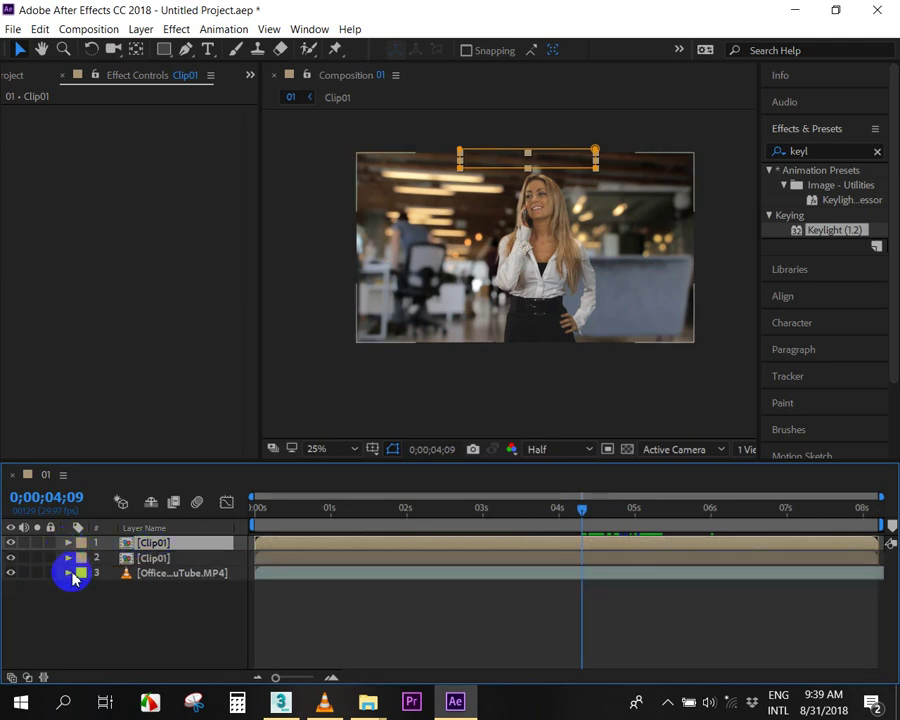
{"action": "left_click", "coordinate": [13, 679]}
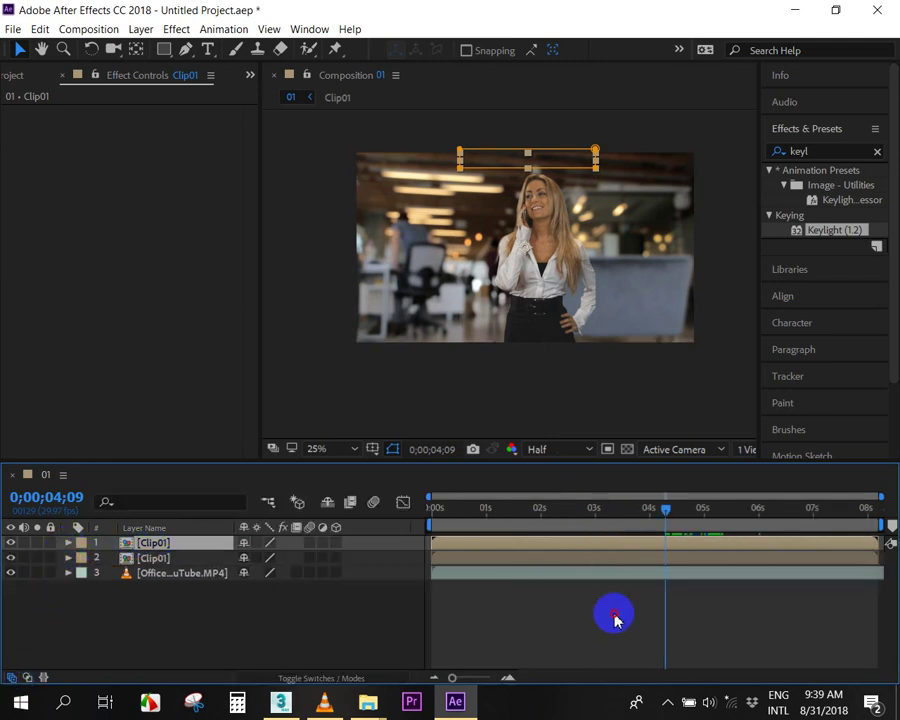
Create a new 1920×1080 solid layer named Particle from the timeline's New menu.
{"action": "left_click", "coordinate": [508, 607]}
{"action": "right_click", "coordinate": [497, 600]}
{"action": "mouse_move", "coordinate": [573, 435]}
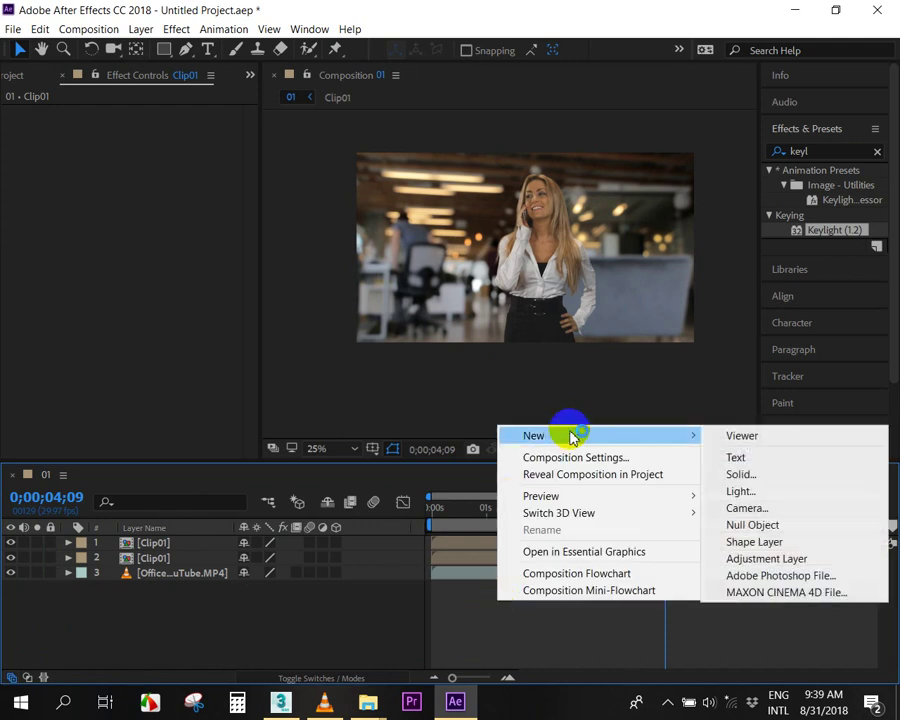
{"action": "left_click", "coordinate": [718, 474]}
{"action": "type", "text": "Particle"}
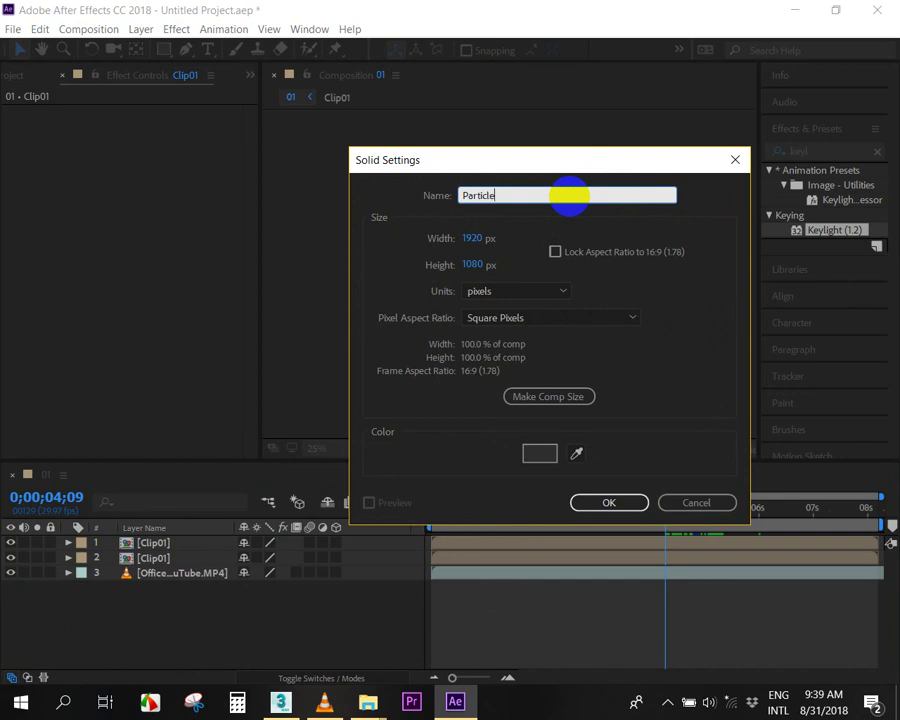
{"action": "left_click", "coordinate": [582, 501]}
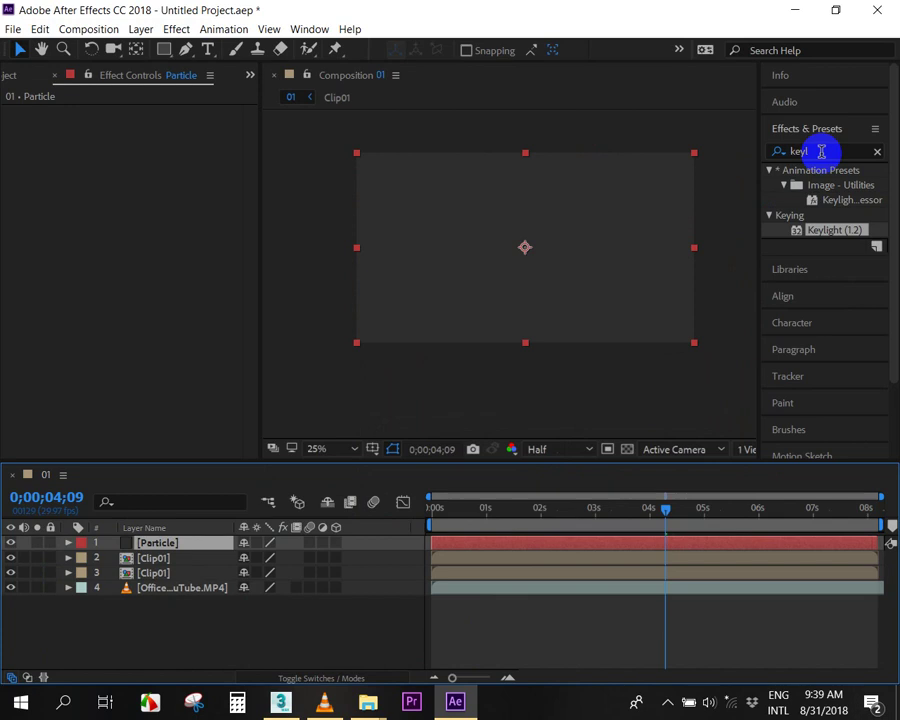
Search Effects & Presets for 'particle' and try dragging Particle Playground onto the composition.
{"action": "left_click", "coordinate": [767, 151]}
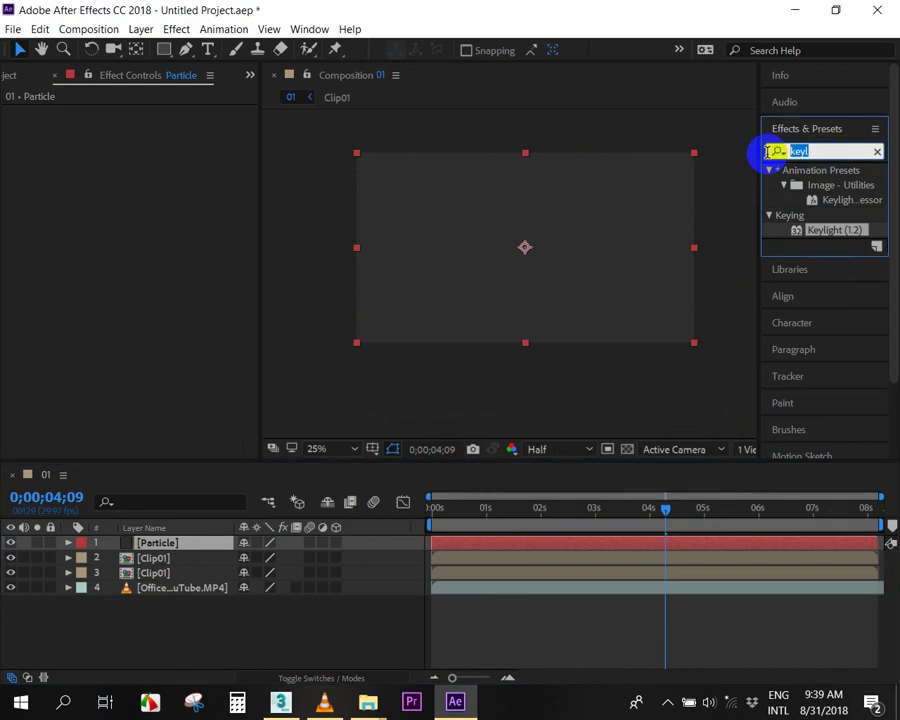
{"action": "type", "text": "partt"}
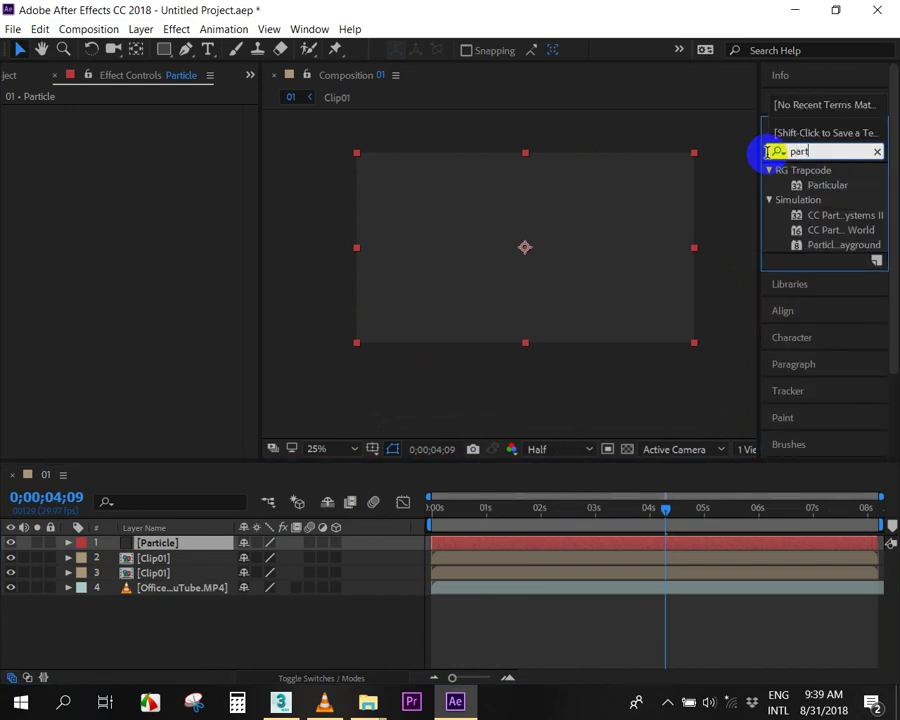
{"action": "type", "text": "el"}
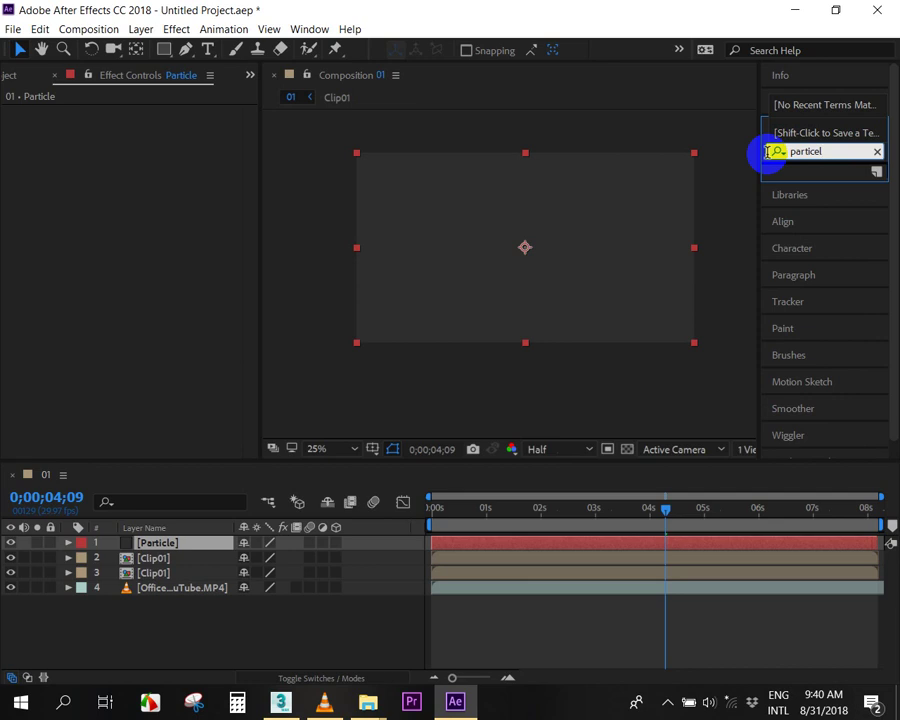
{"action": "key", "text": "BackSpace"}
{"action": "key", "text": "BackSpace"}
{"action": "type", "text": "le"}
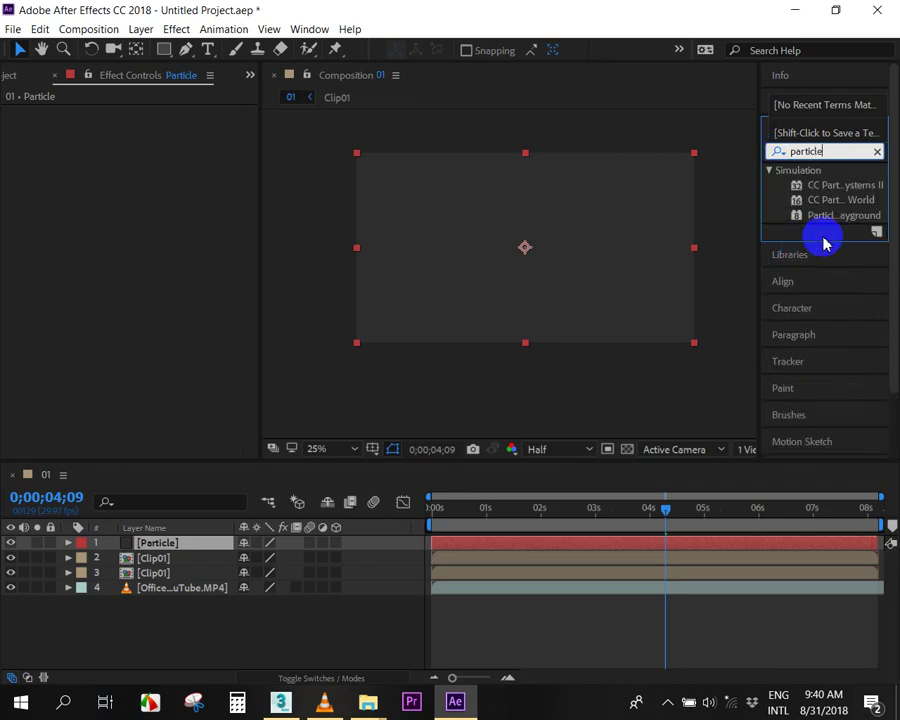
{"action": "left_click", "coordinate": [819, 250]}
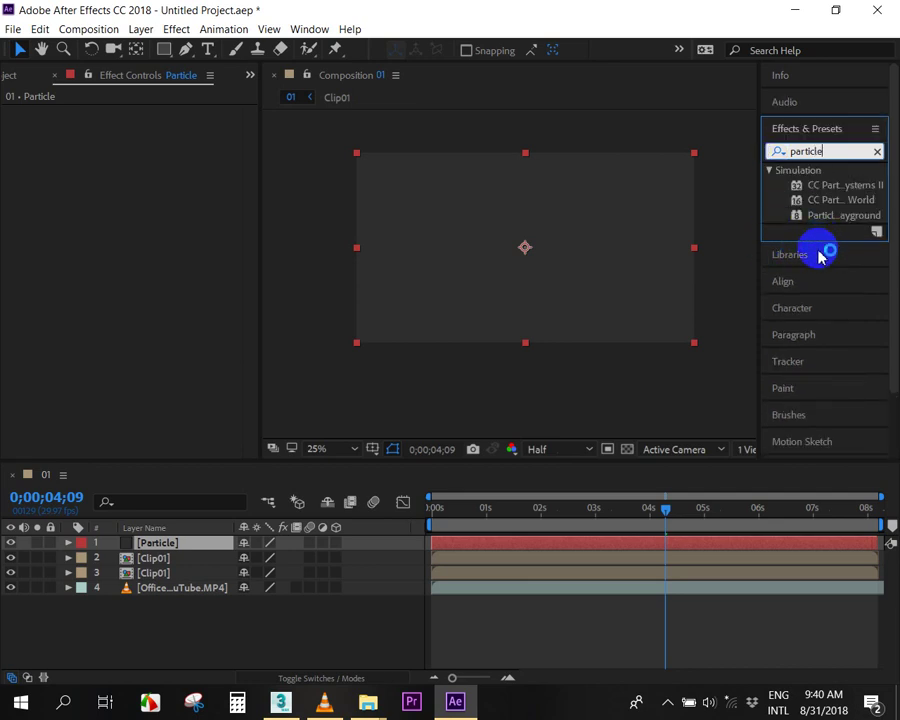
{"action": "left_click_drag", "start_coordinate": [870, 215], "coordinate": [707, 199]}
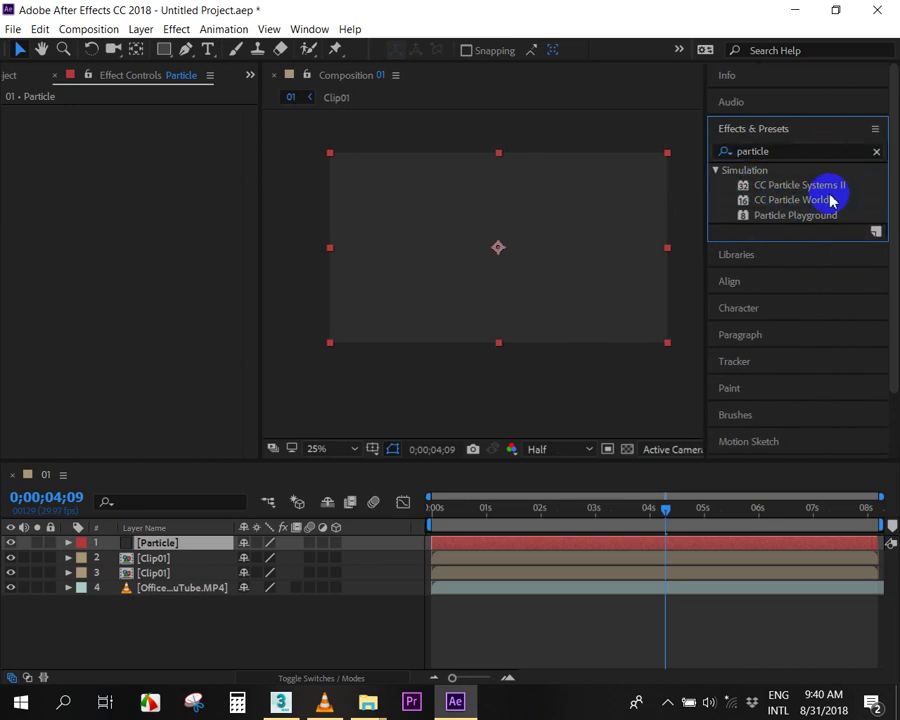
{"action": "scroll", "coordinate": [808, 203], "scroll_direction": "down", "scroll_amount": 1}
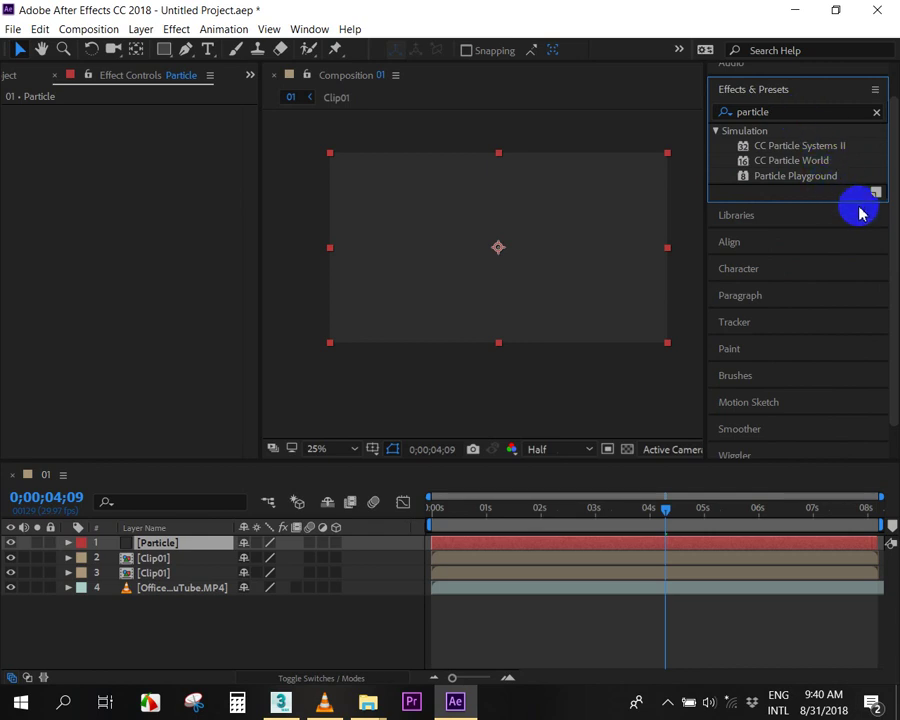
Apply Trapcode Particular to the Particle layer through its Effect menu.
{"action": "right_click", "coordinate": [530, 545]}
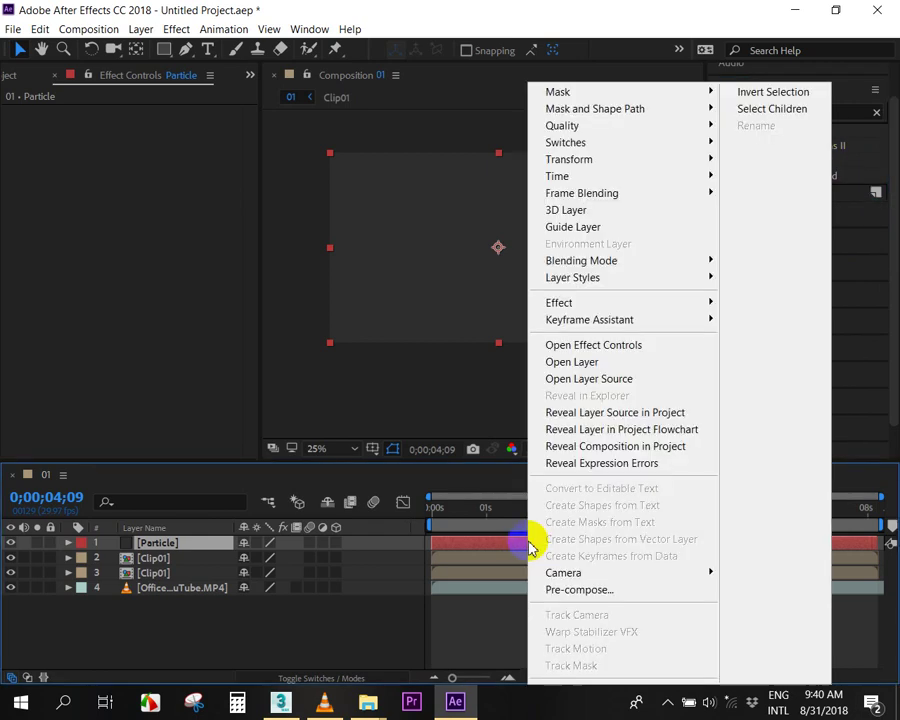
{"action": "mouse_move", "coordinate": [548, 306]}
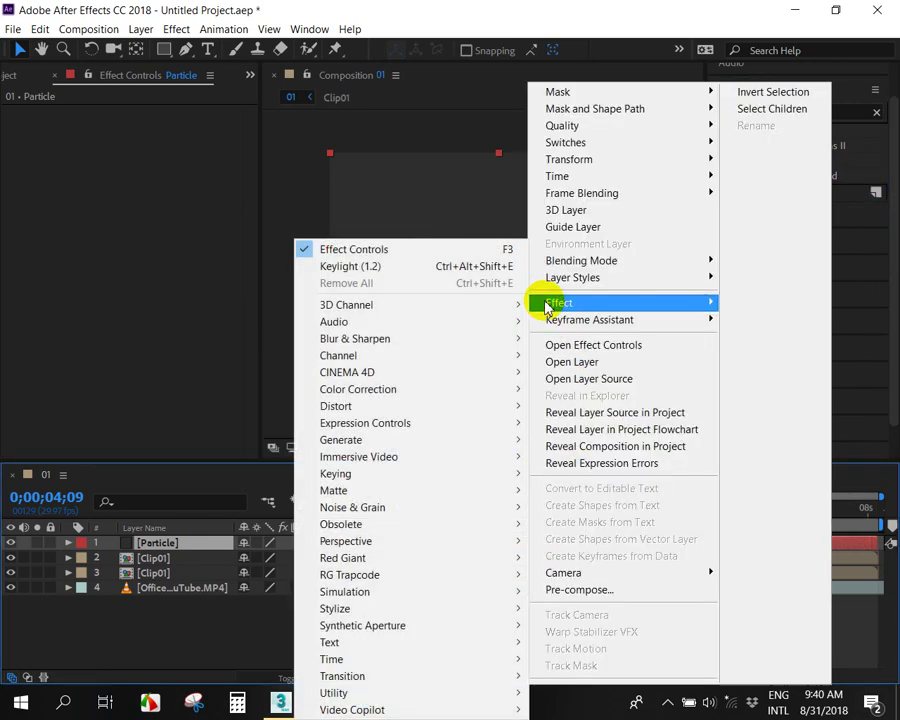
{"action": "mouse_move", "coordinate": [338, 661]}
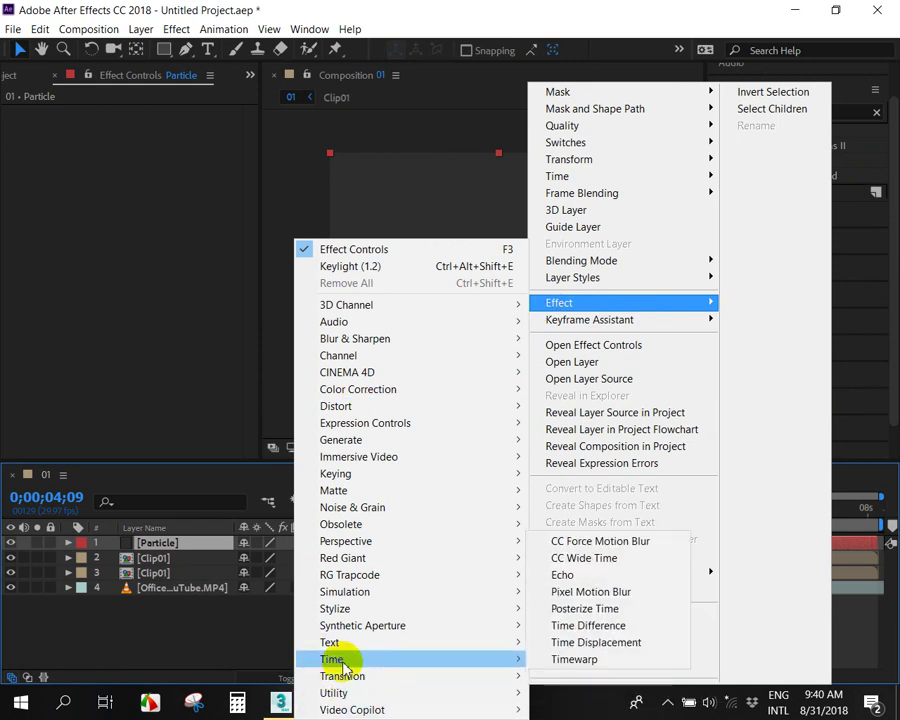
{"action": "mouse_move", "coordinate": [352, 697]}
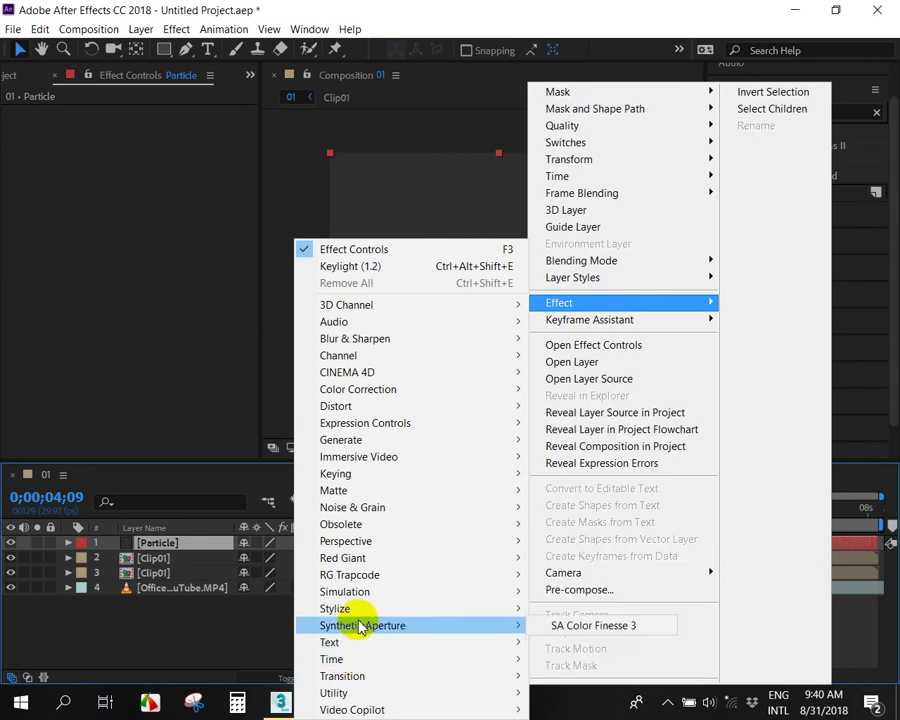
{"action": "mouse_move", "coordinate": [357, 598]}
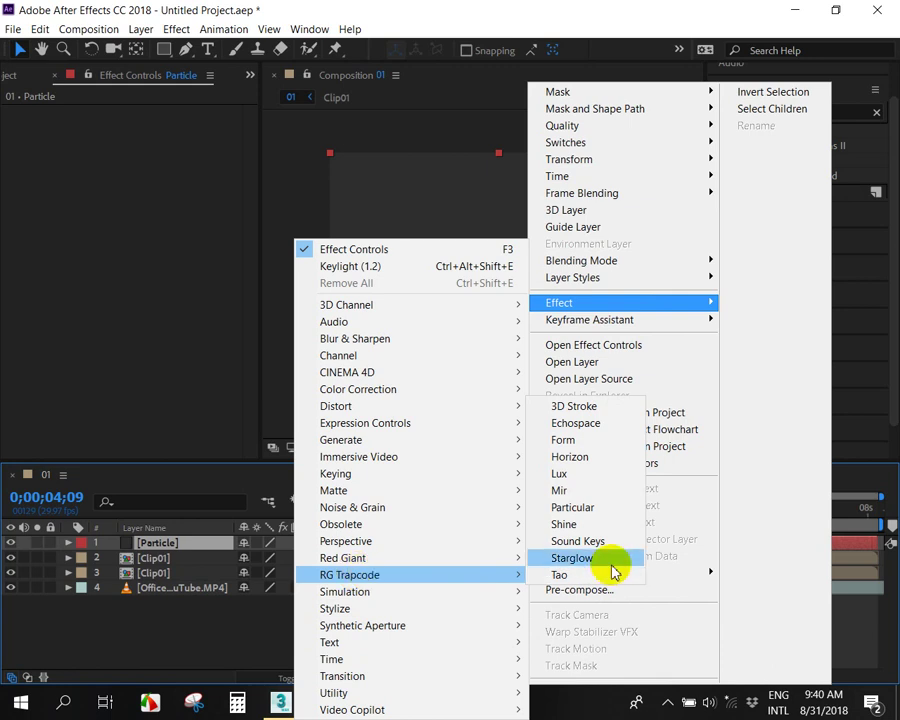
{"action": "left_click", "coordinate": [590, 508]}
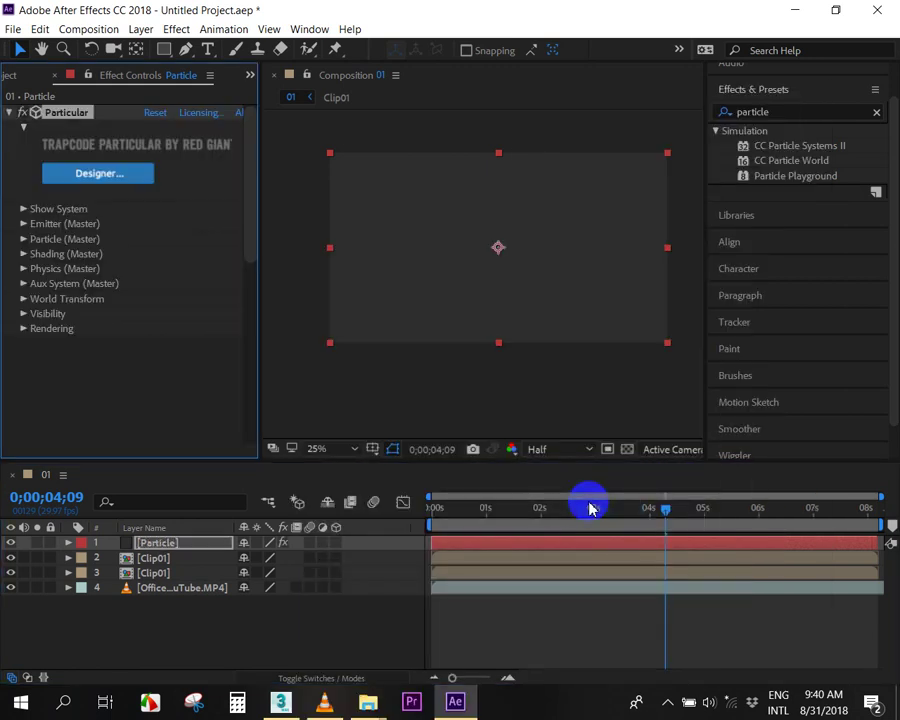
{"action": "mouse_move", "coordinate": [255, 160]}
{"action": "left_mouse_down"}
{"action": "mouse_move", "coordinate": [251, 187]}
{"action": "mouse_move", "coordinate": [252, 150]}
{"action": "left_mouse_up"}
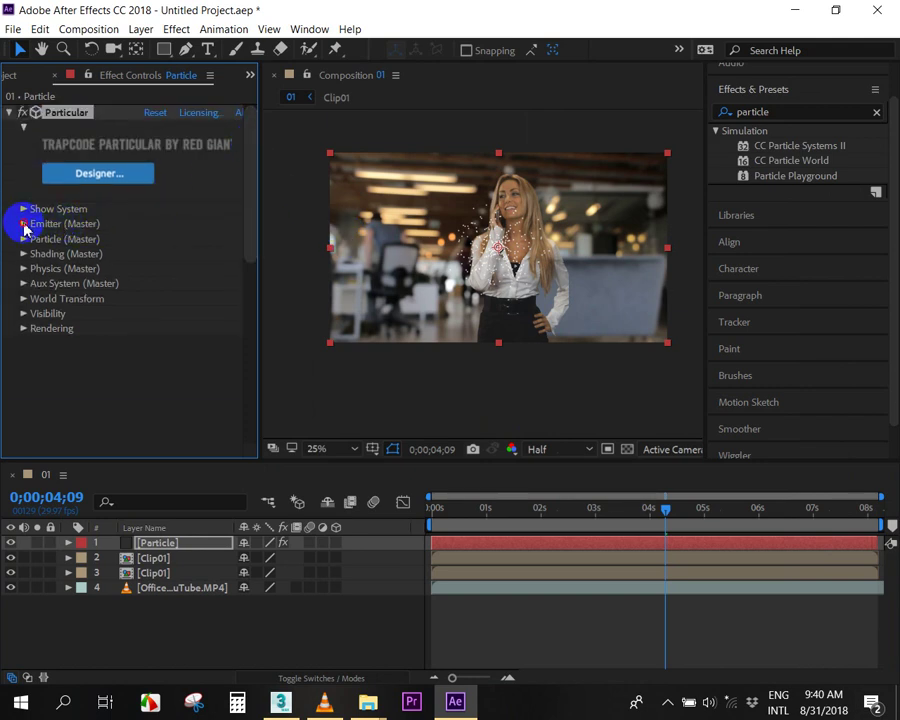
Set Particular's Emitter Type to Layer, leaving the Layer Emitter layer at None.
{"action": "left_click", "coordinate": [24, 225]}
{"action": "left_click", "coordinate": [168, 157]}
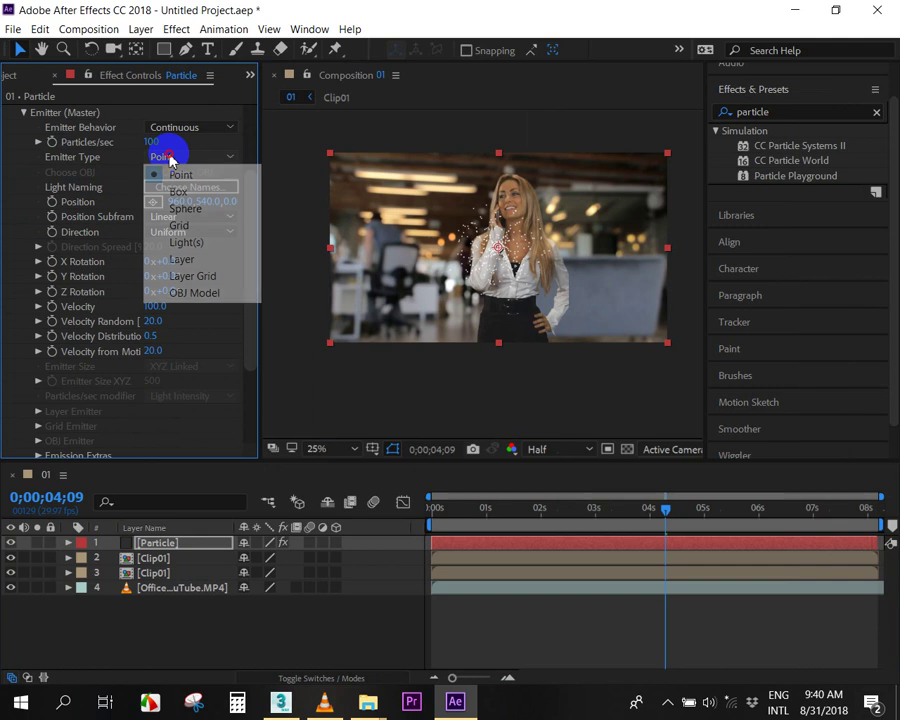
{"action": "left_click", "coordinate": [185, 260]}
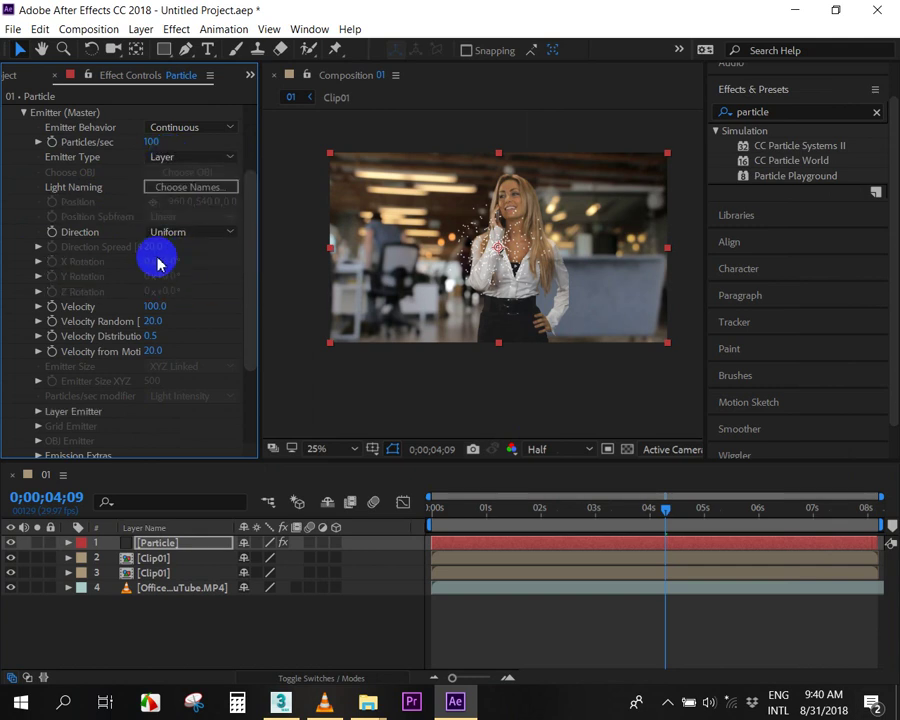
{"action": "left_click", "coordinate": [38, 412]}
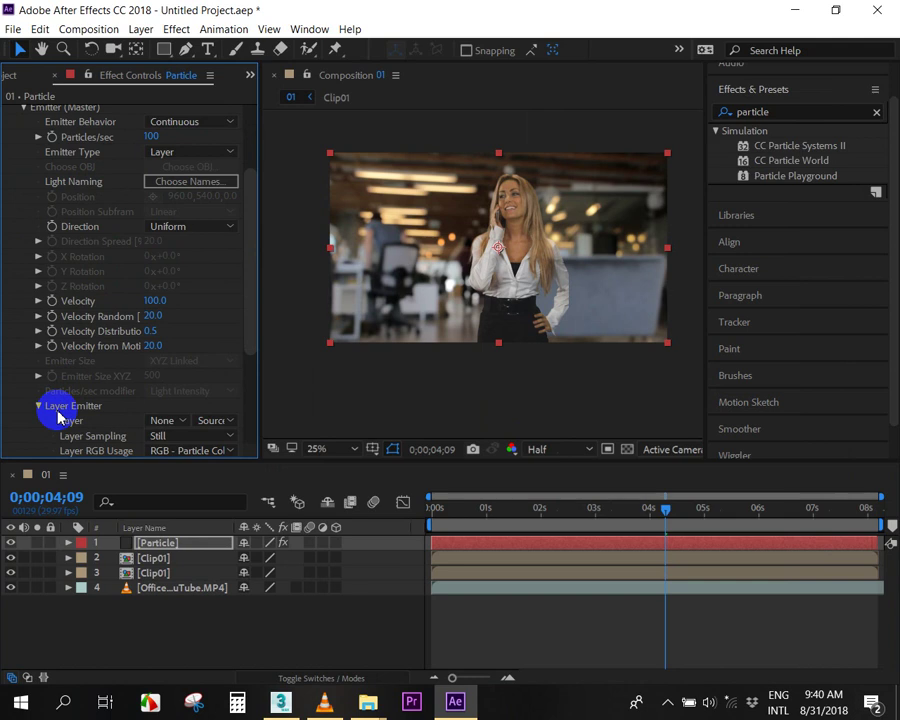
{"action": "left_click", "coordinate": [163, 420]}
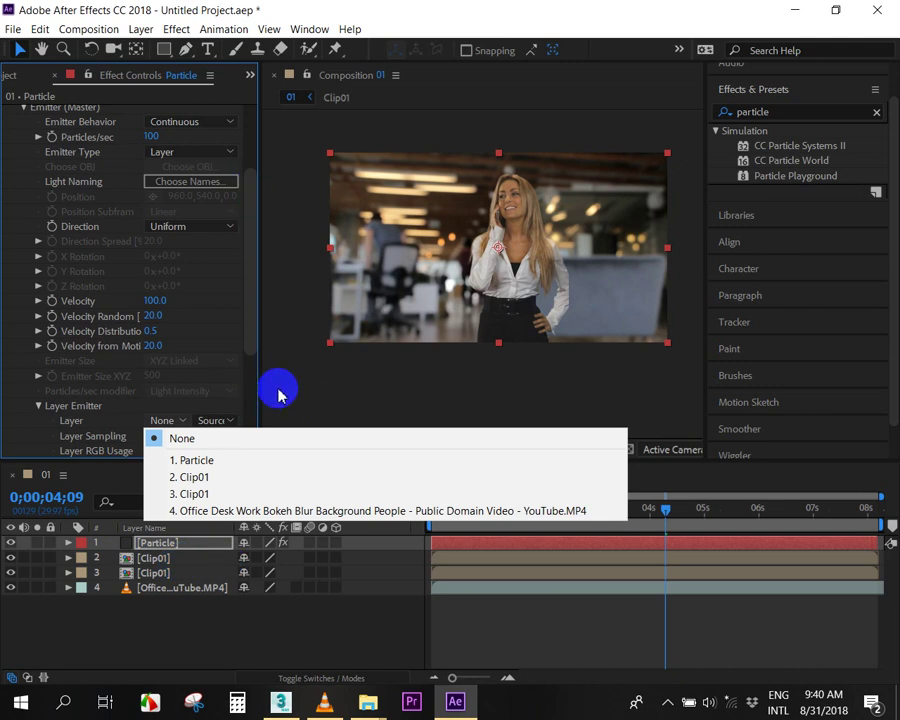
{"action": "left_click", "coordinate": [257, 451]}
Switch between the Clip01 and Particle layers, ending with both Clip01 layers selected.
{"action": "left_click", "coordinate": [168, 562]}
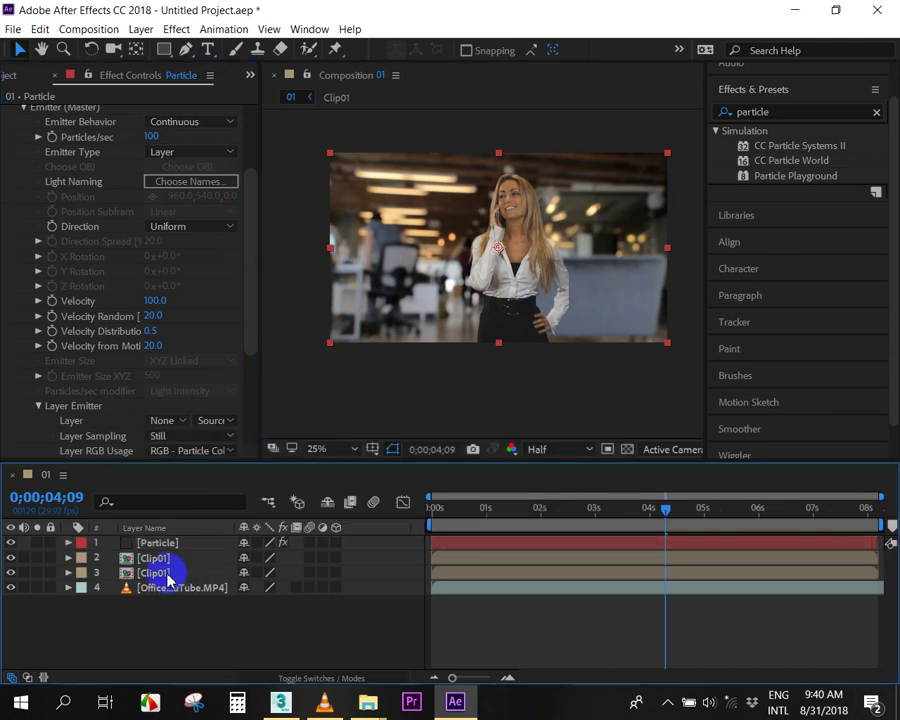
{"action": "left_click", "coordinate": [164, 574]}
{"action": "left_click", "coordinate": [150, 560]}
{"action": "left_click", "coordinate": [156, 570]}
{"action": "left_click", "coordinate": [154, 564]}
{"action": "left_click", "coordinate": [154, 565]}
{"action": "left_click", "coordinate": [440, 578]}
{"action": "left_click", "coordinate": [460, 544]}
{"action": "left_click", "coordinate": [72, 298]}
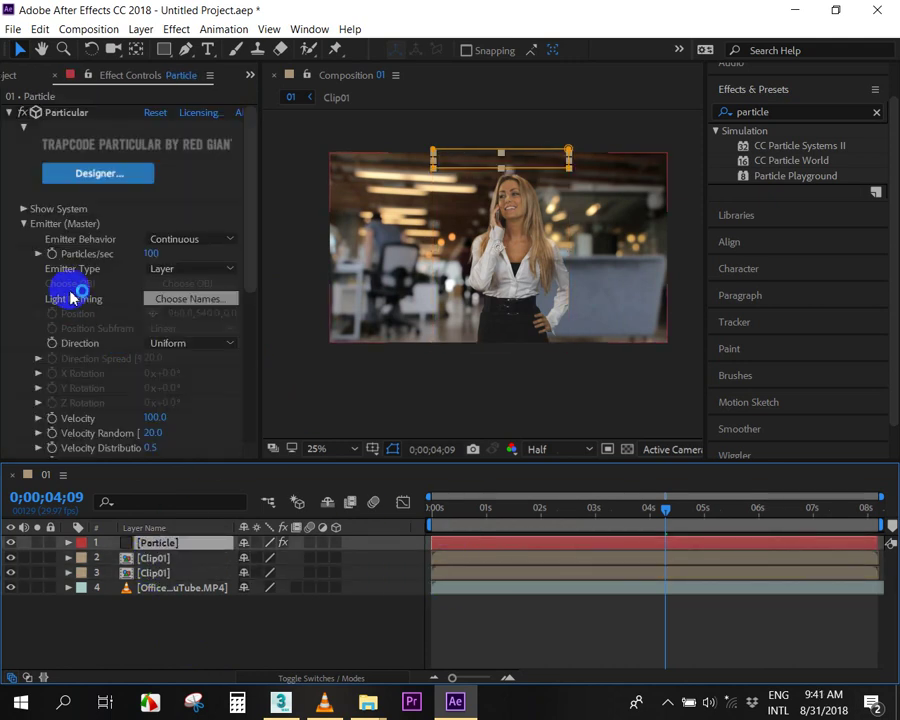
{"action": "left_click_drag", "start_coordinate": [252, 228], "coordinate": [244, 290]}
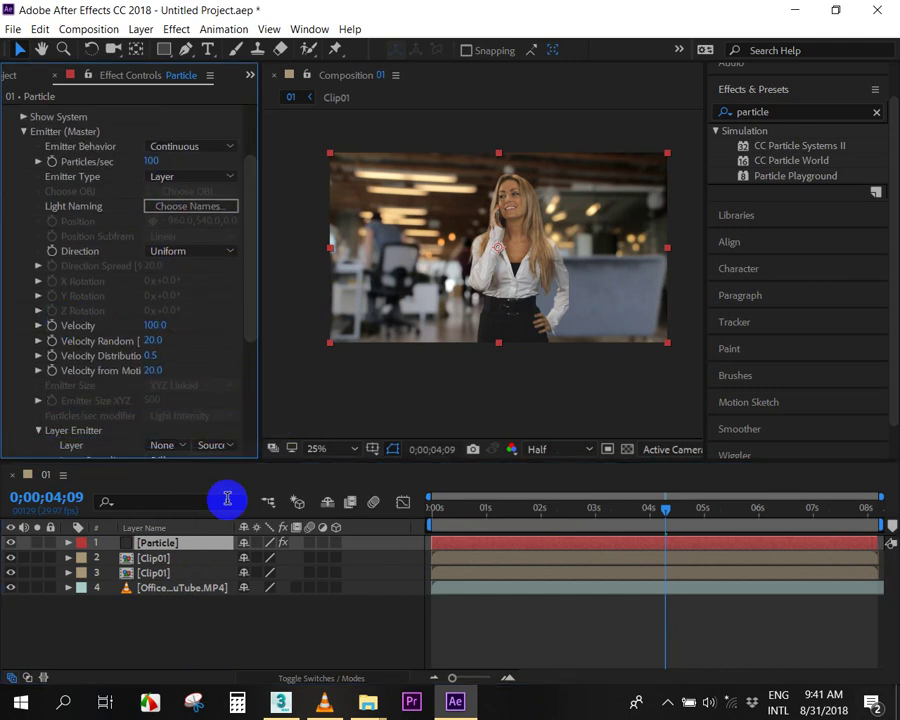
{"action": "left_click", "coordinate": [157, 560]}
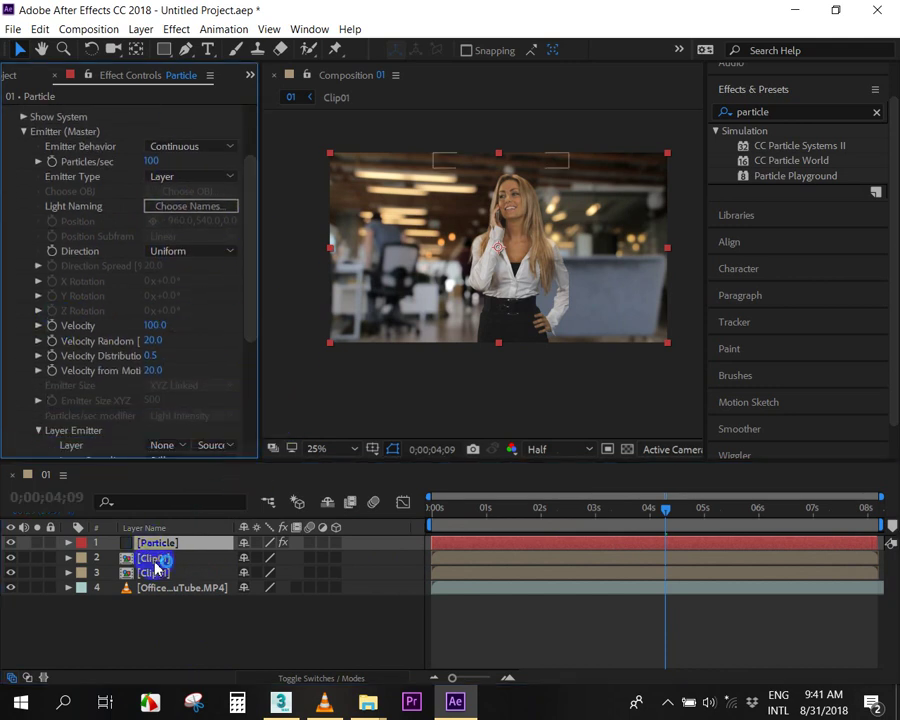
At 0;00;00;18, select the upper Clip01 layer and open Pre-compose with Ctrl+Shift+C.
{"action": "left_click", "coordinate": [466, 510]}
{"action": "left_click", "coordinate": [468, 570]}
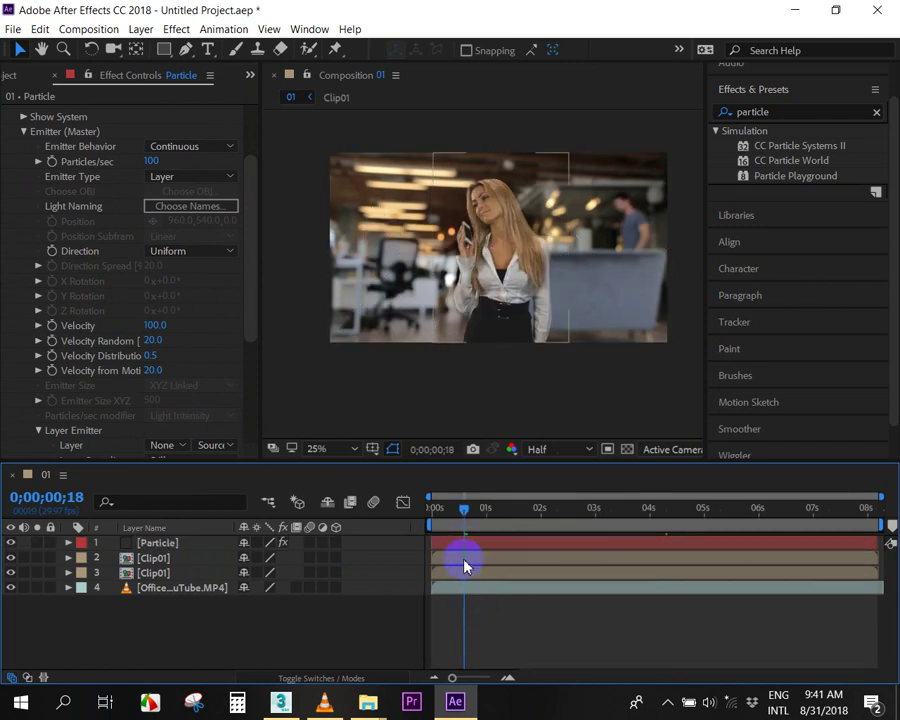
{"action": "left_click", "coordinate": [465, 562]}
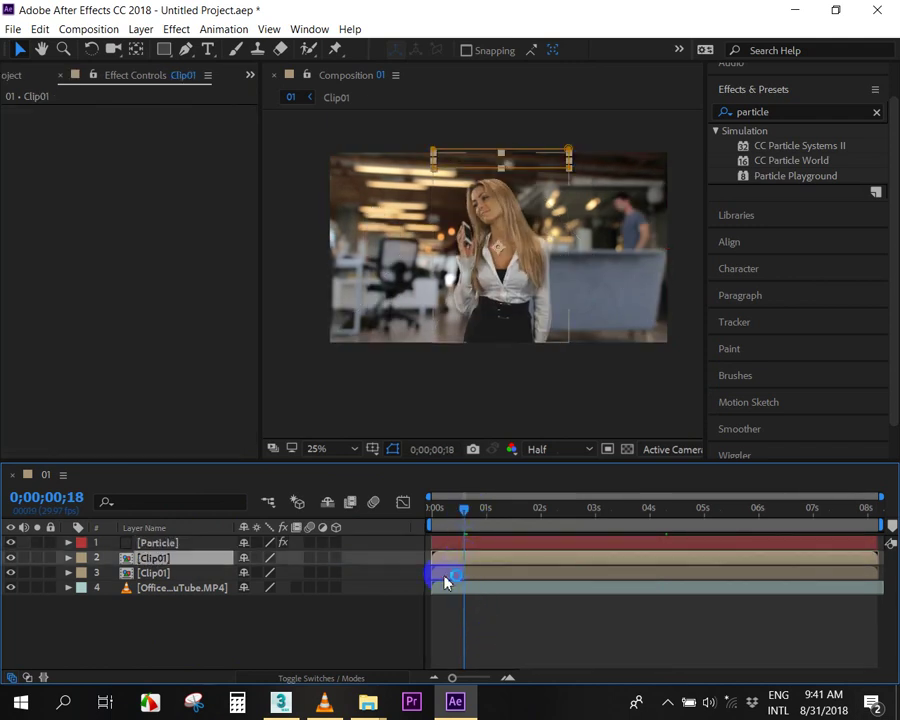
{"action": "left_click", "coordinate": [446, 578]}
{"action": "left_click", "coordinate": [444, 564]}
{"action": "mouse_move", "coordinate": [458, 510]}
{"action": "left_mouse_down"}
{"action": "mouse_move", "coordinate": [434, 510]}
{"action": "mouse_move", "coordinate": [464, 568]}
{"action": "left_mouse_up"}
{"action": "left_click", "coordinate": [536, 632]}
{"action": "left_click", "coordinate": [464, 562]}
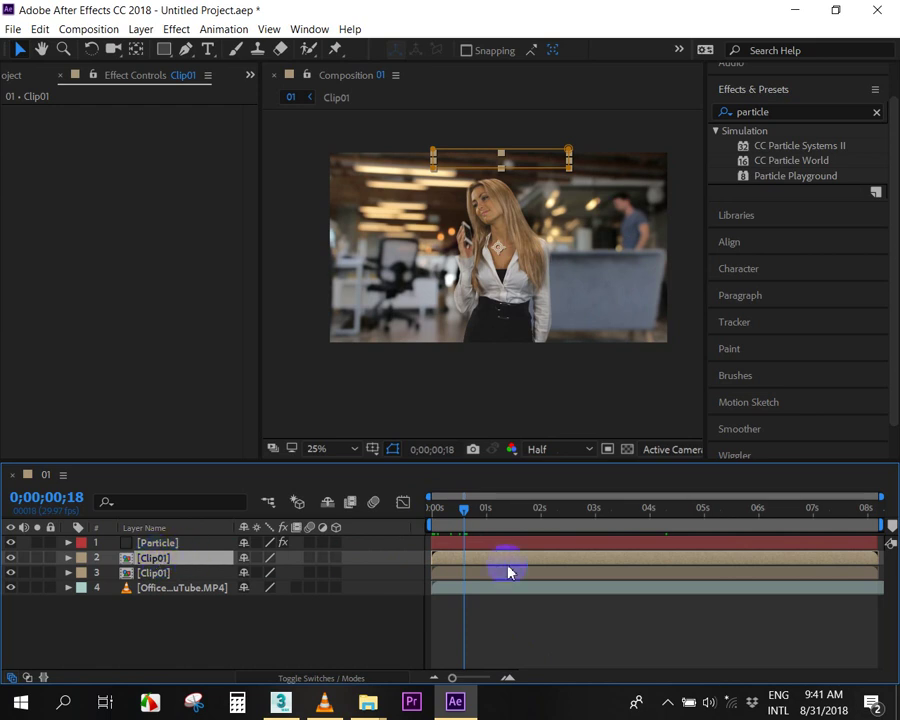
{"action": "key", "text": "ctrl+shift+c"}
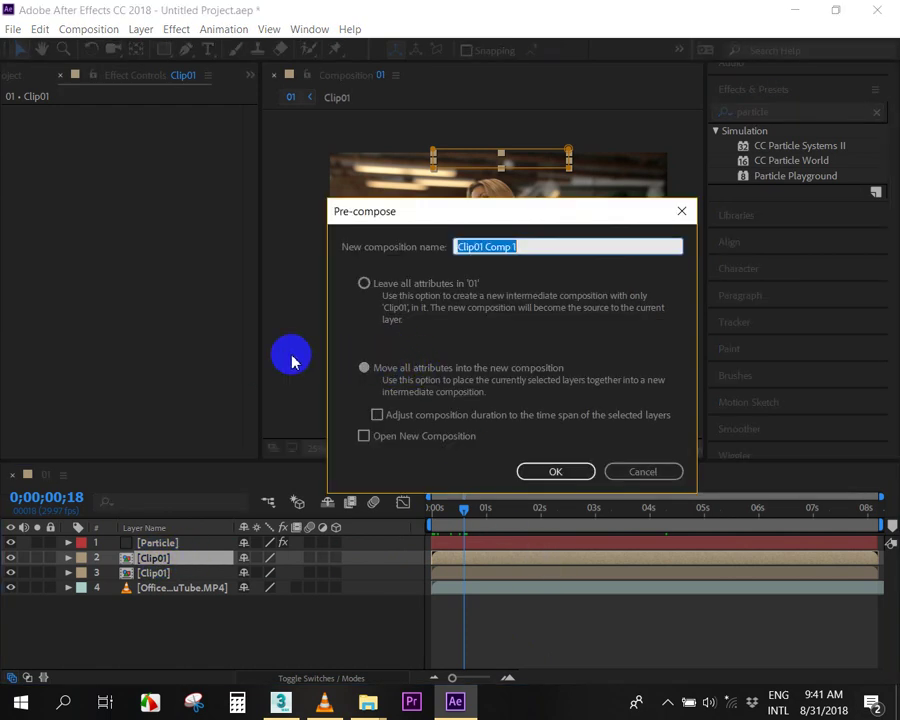
Name the precomp For Emitter, create it, and turn on its 3D Layer switch.
{"action": "left_click", "coordinate": [519, 247]}
{"action": "type", "text": "For Emitter"}
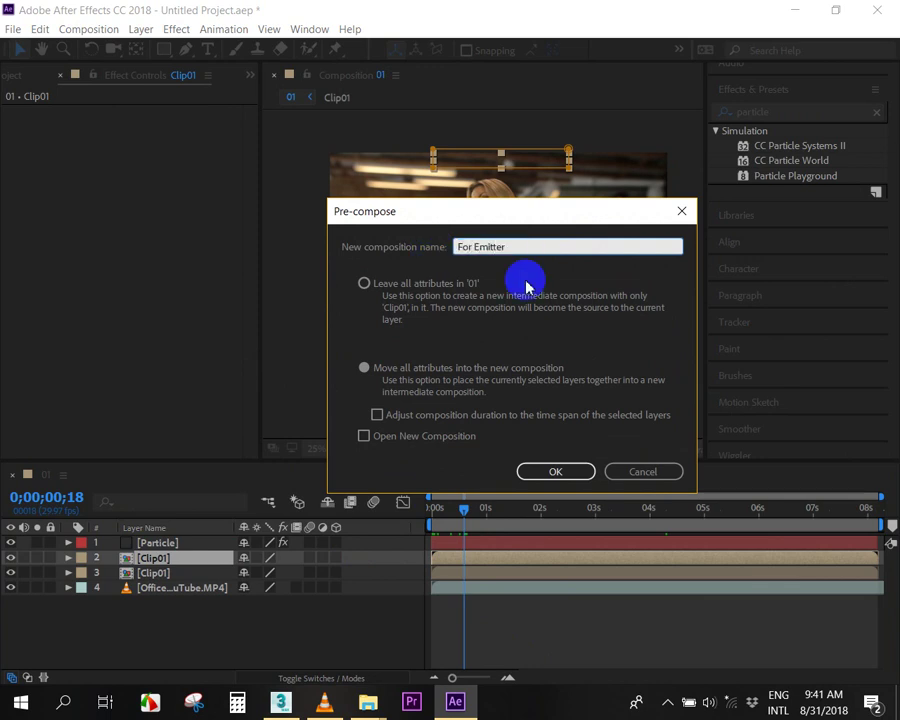
{"action": "left_click", "coordinate": [558, 470]}
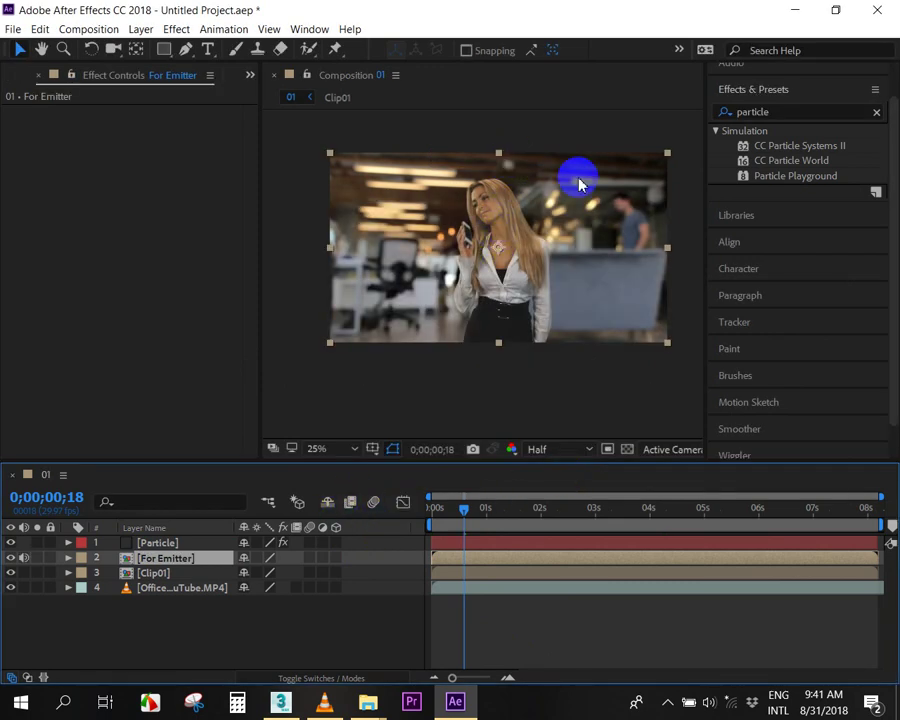
{"action": "left_click", "coordinate": [336, 558]}
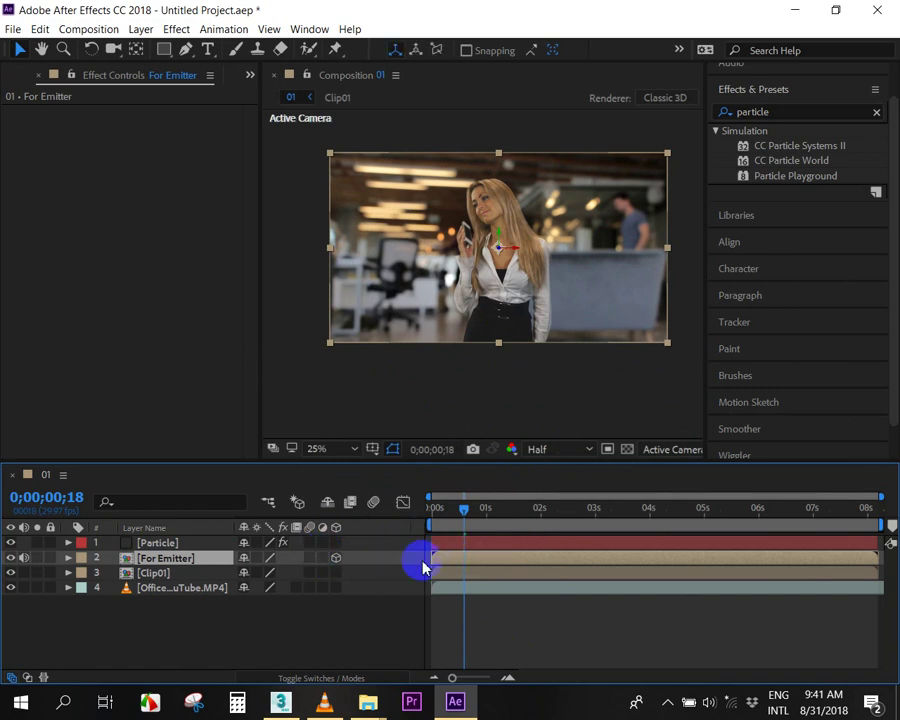
{"action": "left_click", "coordinate": [480, 544]}
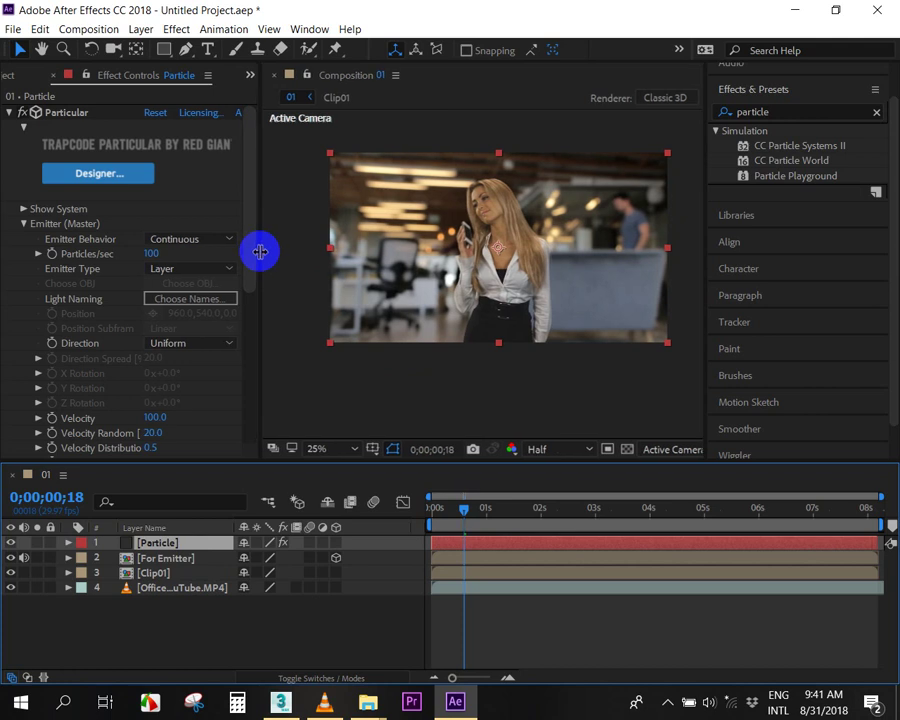
Keep Emitter Type at Layer and pick For Emitter as the Layer Emitter source.
{"action": "left_click", "coordinate": [196, 268]}
{"action": "left_click", "coordinate": [181, 371]}
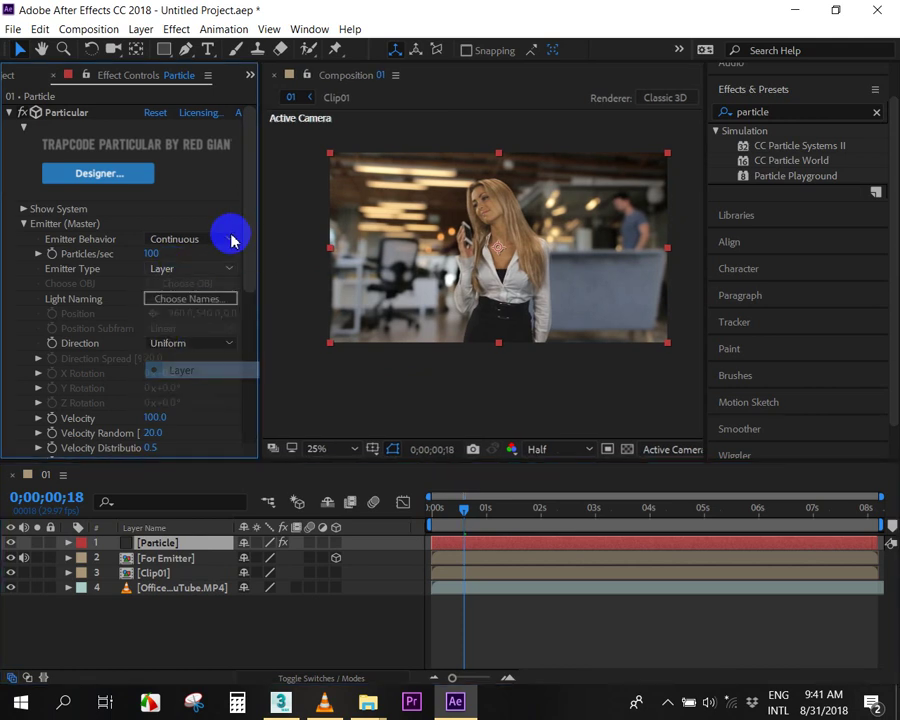
{"action": "scroll", "coordinate": [250, 230], "scroll_direction": "down", "scroll_amount": 2}
{"action": "scroll", "coordinate": [255, 285], "scroll_direction": "down", "scroll_amount": 3}
{"action": "scroll", "coordinate": [255, 292], "scroll_direction": "down", "scroll_amount": 1}
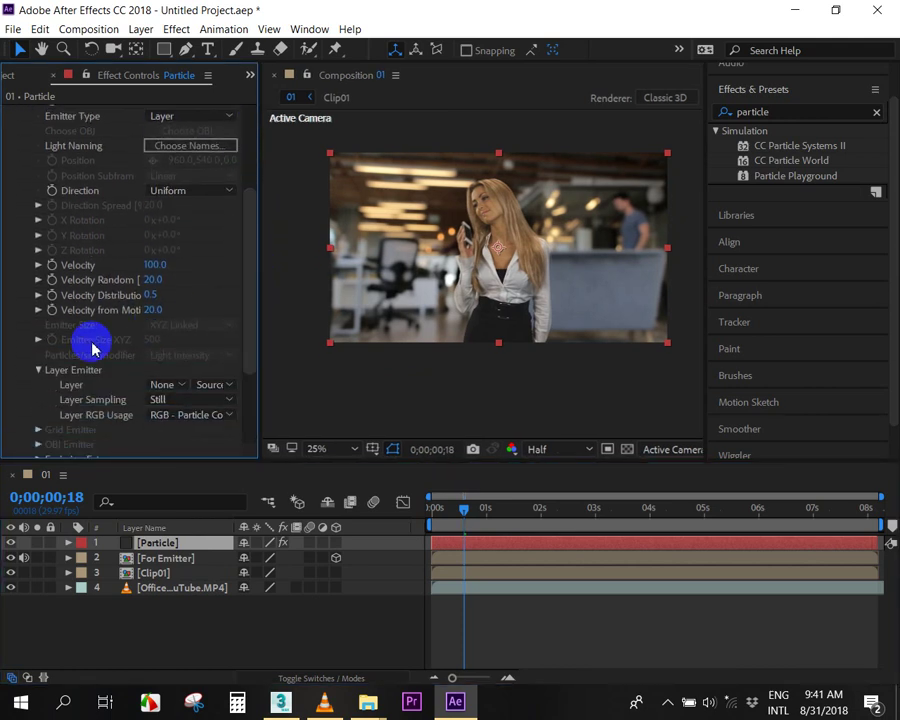
{"action": "left_click", "coordinate": [157, 384]}
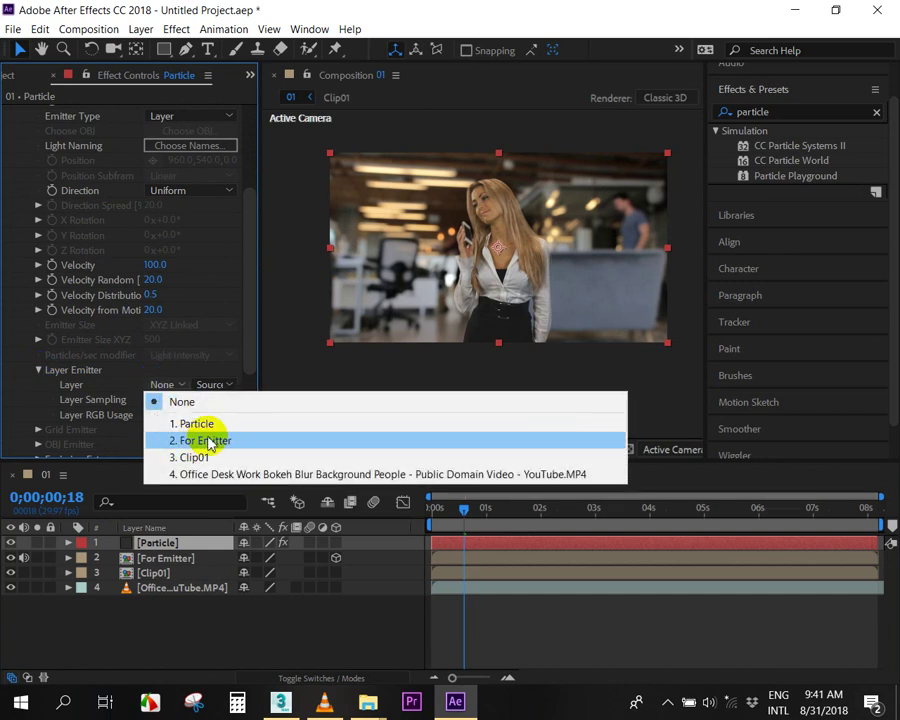
{"action": "left_click", "coordinate": [236, 439]}
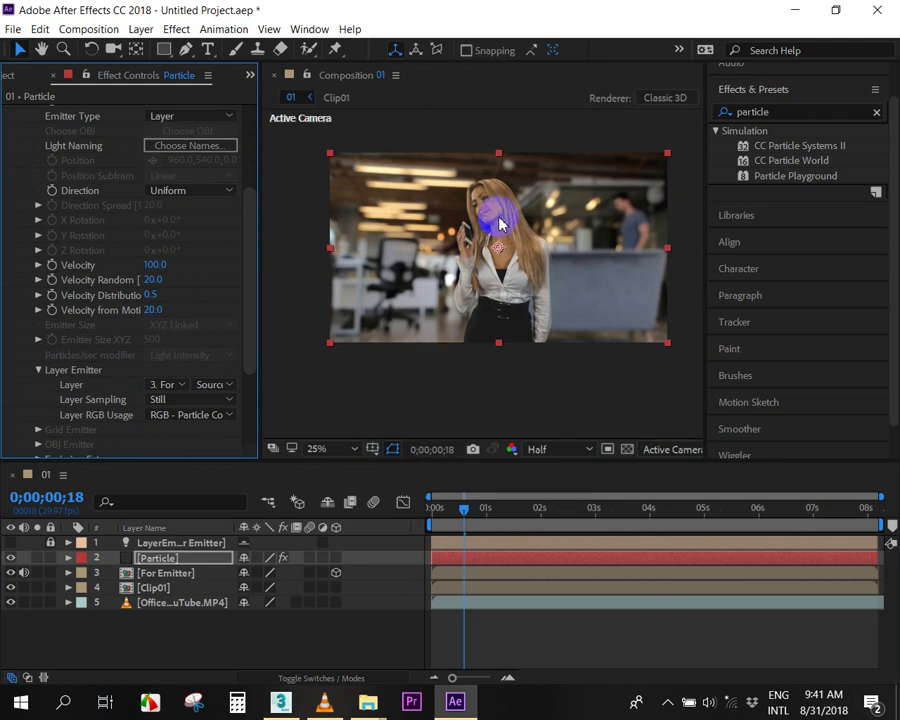
Pan to the woman, zoom back to 25%, and preview the first seconds of particles.
{"action": "scroll", "coordinate": [485, 215], "scroll_direction": "up", "scroll_amount": 2}
{"action": "left_click_drag", "start_coordinate": [513, 216], "coordinate": [544, 322]}
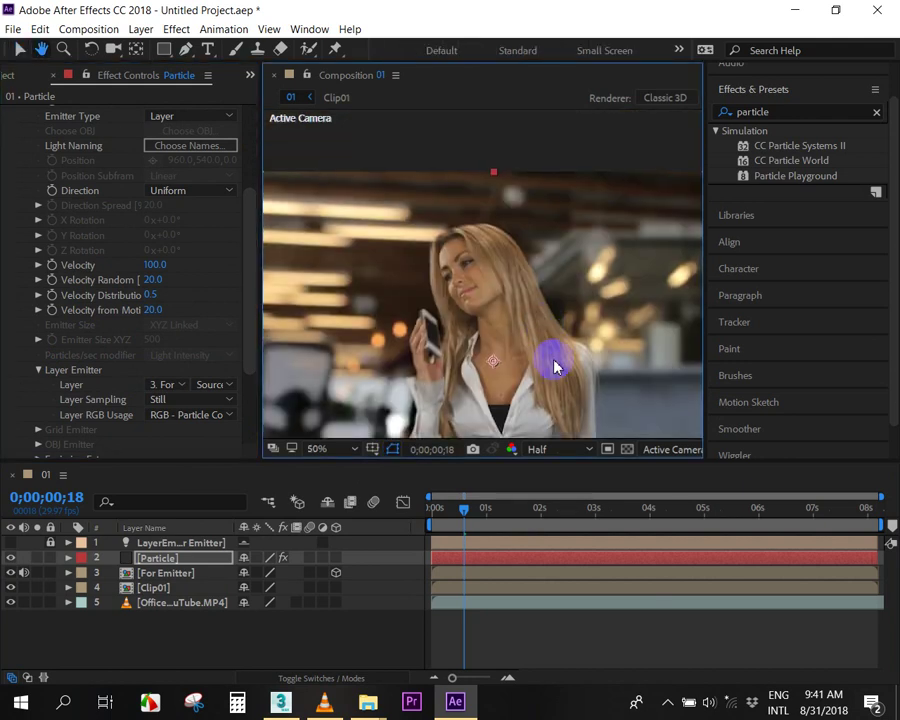
{"action": "scroll", "coordinate": [550, 360], "scroll_direction": "down", "scroll_amount": 2}
{"action": "key", "text": "v"}
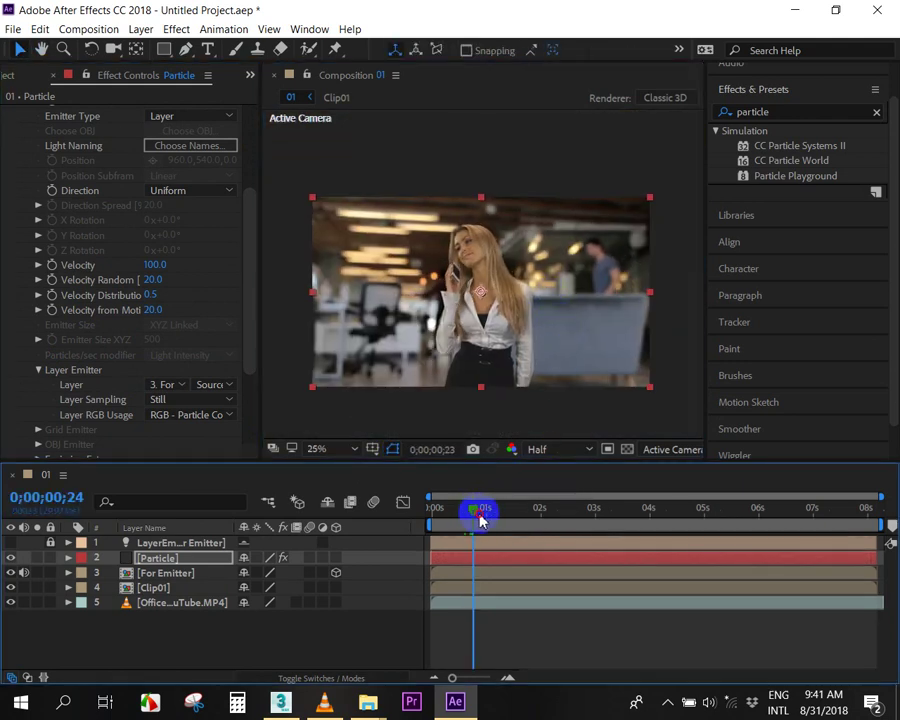
{"action": "mouse_move", "coordinate": [472, 521]}
{"action": "left_mouse_down"}
{"action": "mouse_move", "coordinate": [496, 524]}
{"action": "mouse_move", "coordinate": [436, 524]}
{"action": "mouse_move", "coordinate": [500, 528]}
{"action": "mouse_move", "coordinate": [442, 527]}
{"action": "mouse_move", "coordinate": [474, 522]}
{"action": "left_mouse_up"}
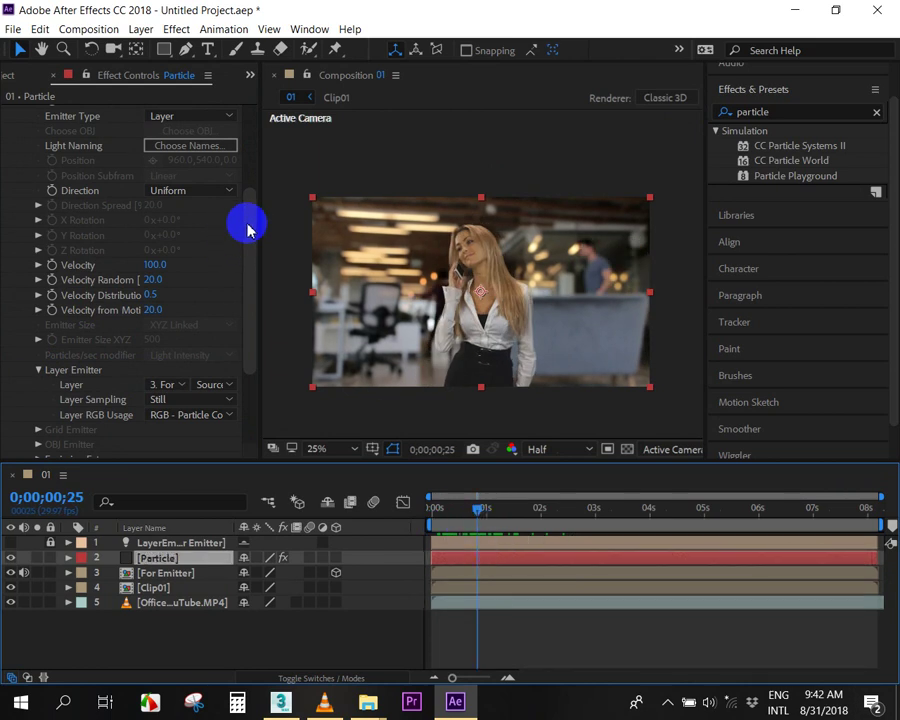
{"action": "left_click_drag", "start_coordinate": [249, 240], "coordinate": [250, 146]}
Set Particles/sec to 10000 and scrub through the timeline to watch the particles disperse.
{"action": "left_click", "coordinate": [155, 236]}
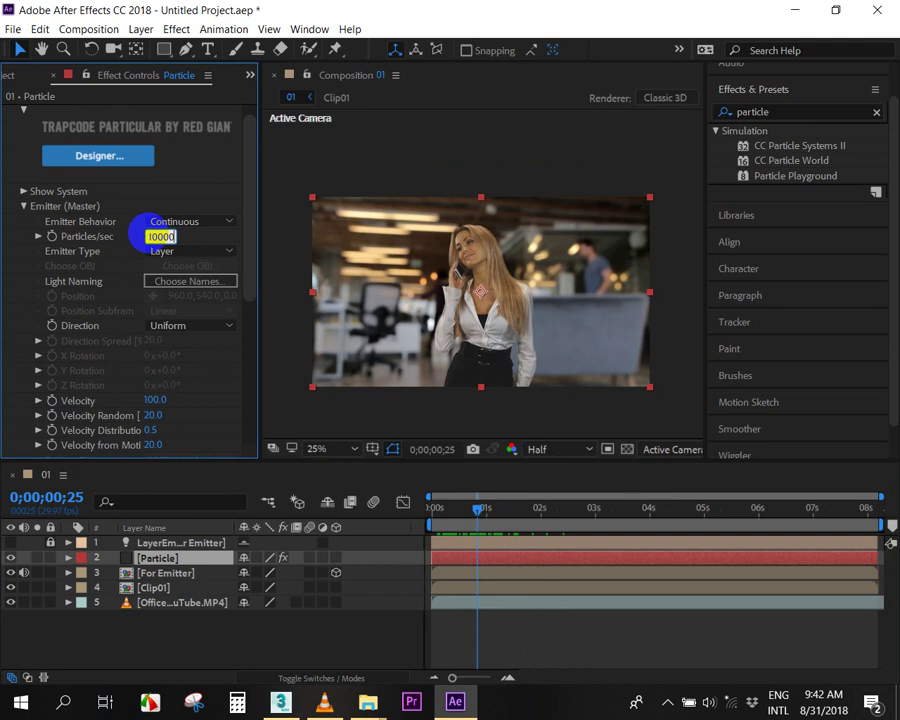
{"action": "key", "text": "Return"}
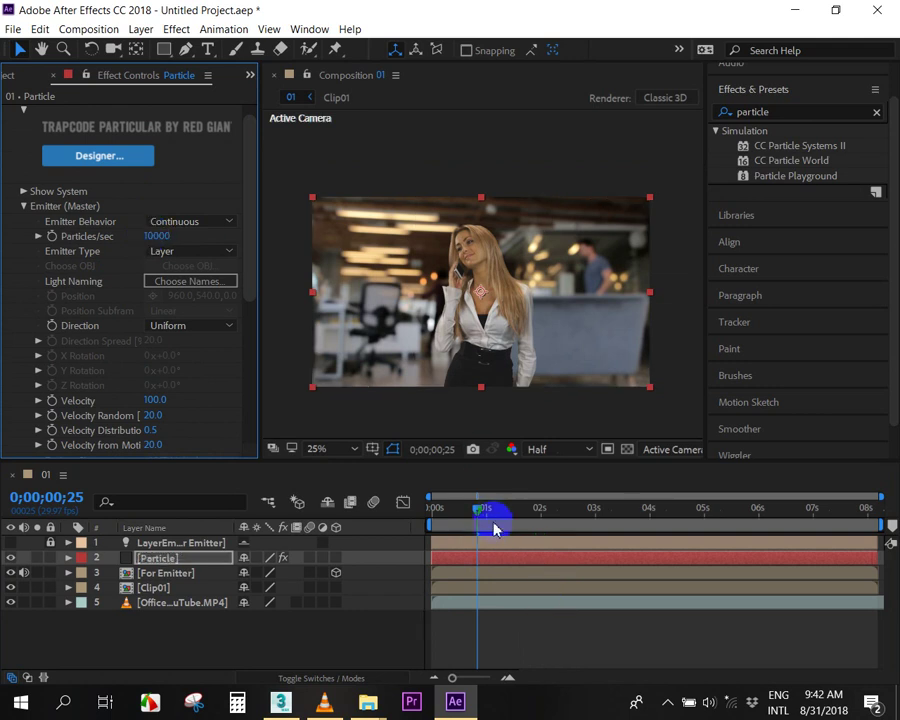
{"action": "mouse_move", "coordinate": [490, 519]}
{"action": "left_mouse_down"}
{"action": "mouse_move", "coordinate": [712, 528]}
{"action": "mouse_move", "coordinate": [498, 544]}
{"action": "mouse_move", "coordinate": [585, 535]}
{"action": "left_mouse_up"}
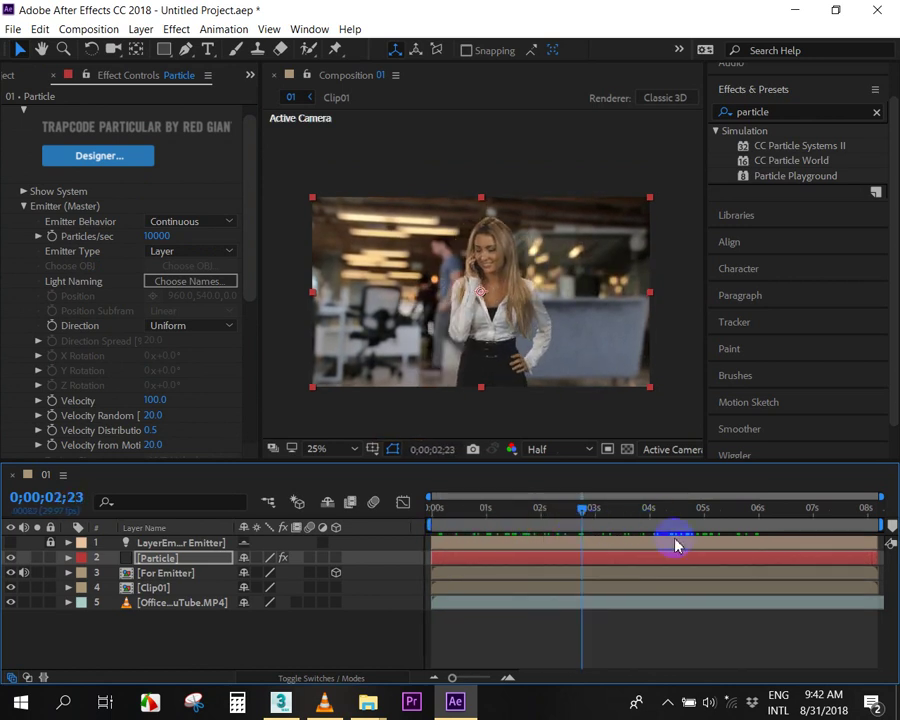
{"action": "left_click", "coordinate": [685, 577]}
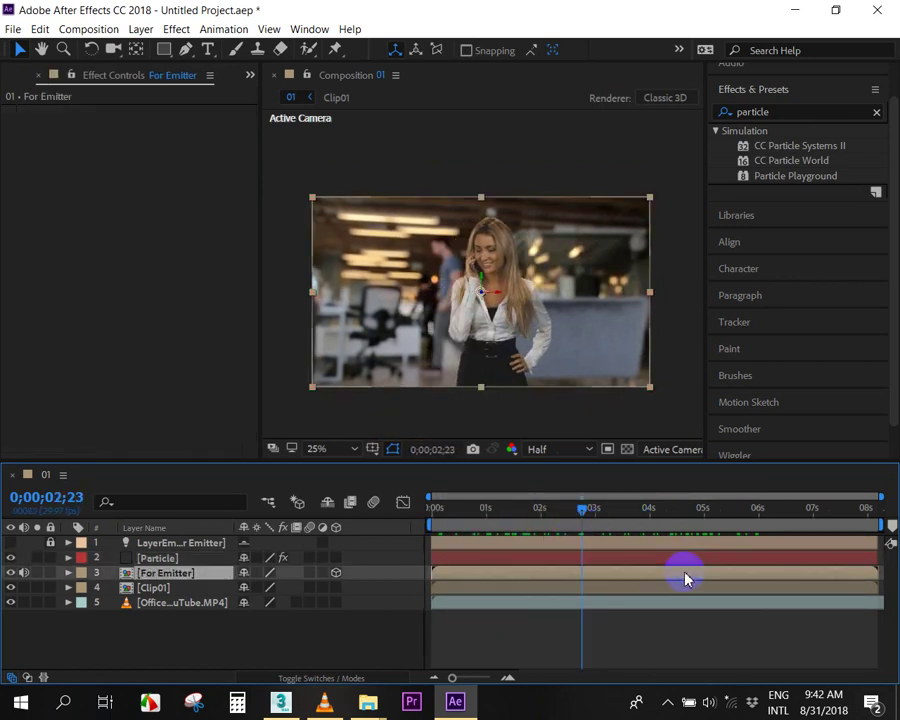
{"action": "mouse_move", "coordinate": [610, 512]}
{"action": "left_mouse_down"}
{"action": "mouse_move", "coordinate": [667, 517]}
{"action": "mouse_move", "coordinate": [601, 520]}
{"action": "mouse_move", "coordinate": [729, 527]}
{"action": "mouse_move", "coordinate": [697, 533]}
{"action": "left_mouse_up"}
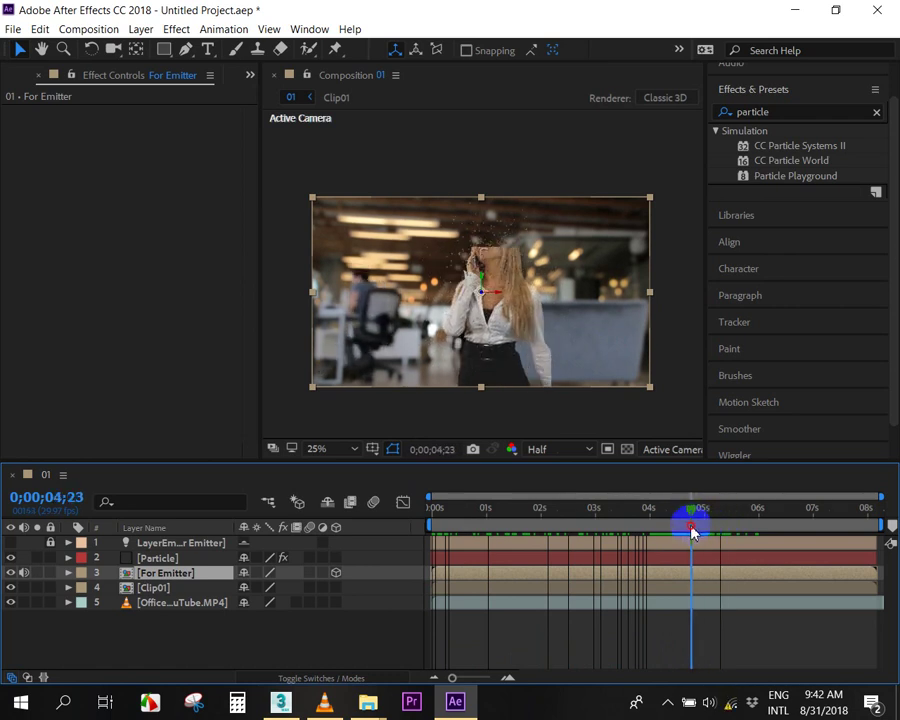
{"action": "scroll", "coordinate": [516, 262], "scroll_direction": "up", "scroll_amount": 2}
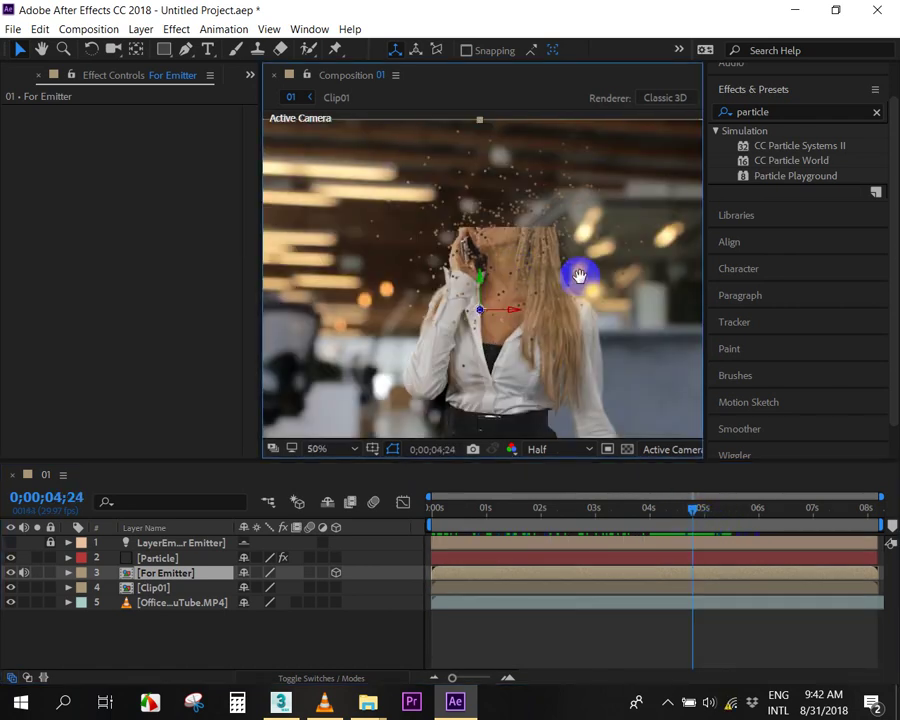
{"action": "left_click_drag", "start_coordinate": [580, 270], "coordinate": [538, 284]}
{"action": "key", "text": "v"}
{"action": "mouse_move", "coordinate": [689, 508]}
{"action": "left_mouse_down"}
{"action": "mouse_move", "coordinate": [670, 515]}
{"action": "mouse_move", "coordinate": [679, 519]}
{"action": "left_mouse_up"}
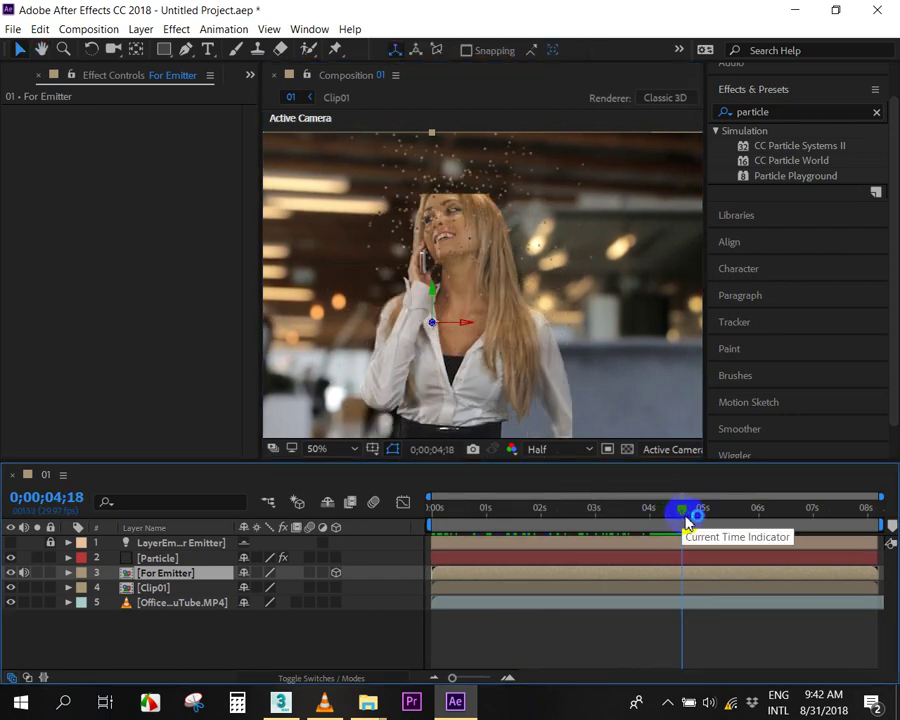
Hide the Clip01 layer so only the particles show, then reselect the Particle layer.
{"action": "left_click", "coordinate": [11, 587]}
{"action": "left_click", "coordinate": [120, 572]}
{"action": "mouse_move", "coordinate": [454, 254]}
{"action": "left_mouse_down"}
{"action": "mouse_move", "coordinate": [497, 250]}
{"action": "mouse_move", "coordinate": [541, 280]}
{"action": "left_mouse_up"}
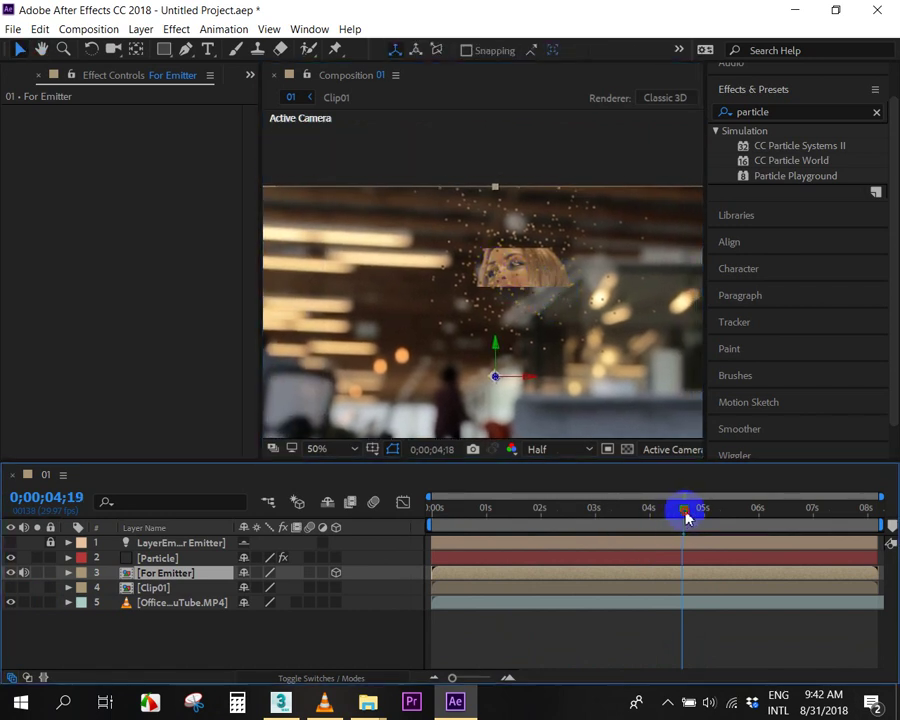
{"action": "left_click_drag", "start_coordinate": [682, 520], "coordinate": [684, 520]}
{"action": "left_click", "coordinate": [694, 558]}
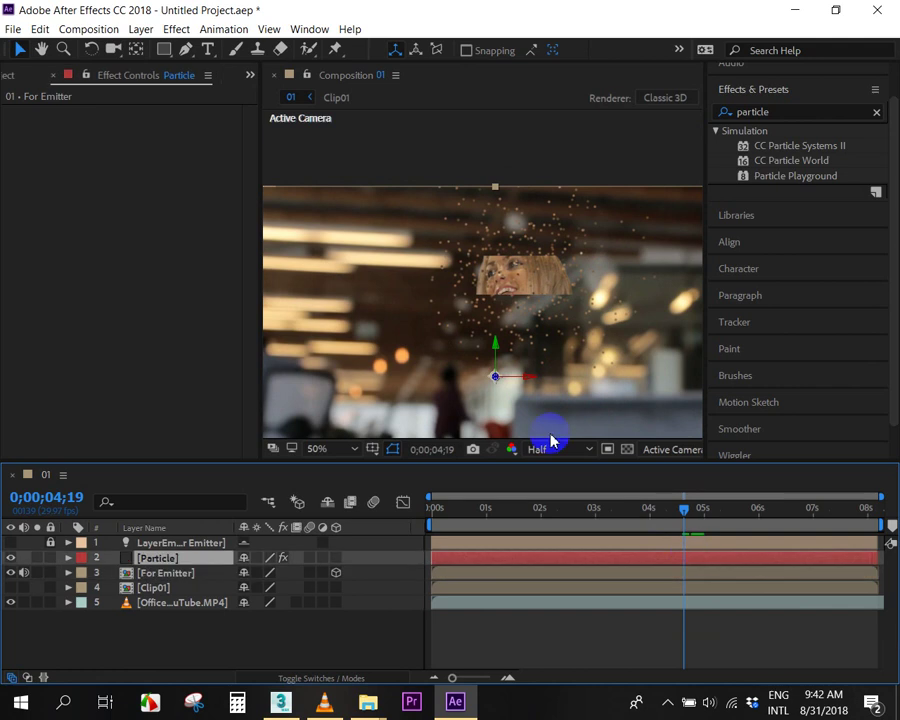
{"action": "mouse_move", "coordinate": [245, 233]}
{"action": "left_mouse_down"}
{"action": "mouse_move", "coordinate": [250, 310]}
{"action": "mouse_move", "coordinate": [240, 374]}
{"action": "left_mouse_up"}
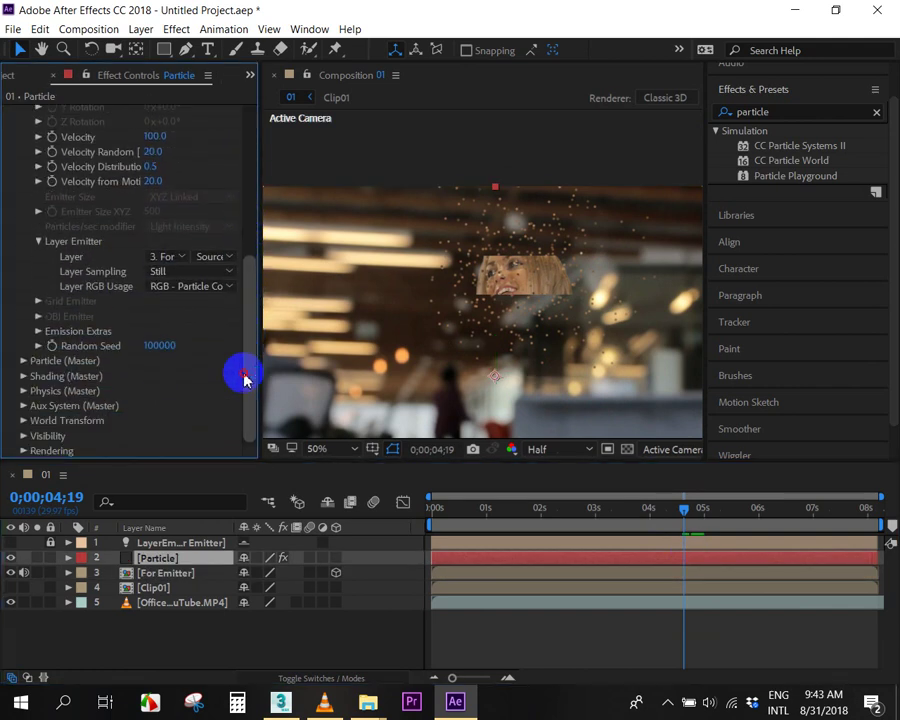
Look over Particle (Master), then in Physics (Master) scrub Gravity to -30.0 so particles rise.
{"action": "left_click", "coordinate": [23, 363]}
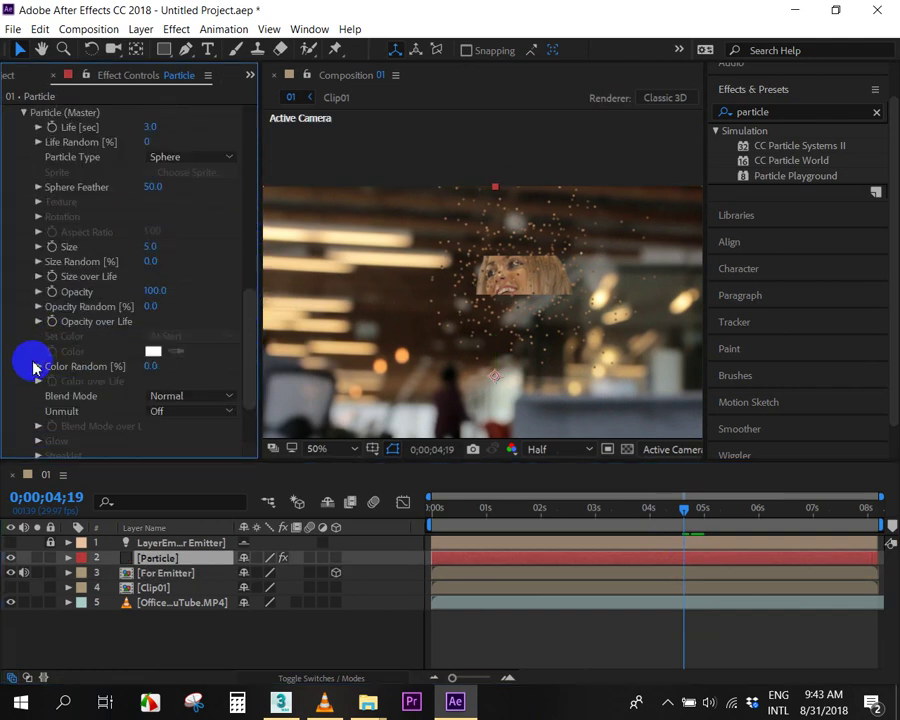
{"action": "left_click", "coordinate": [196, 396]}
{"action": "left_click_drag", "start_coordinate": [245, 306], "coordinate": [250, 349]}
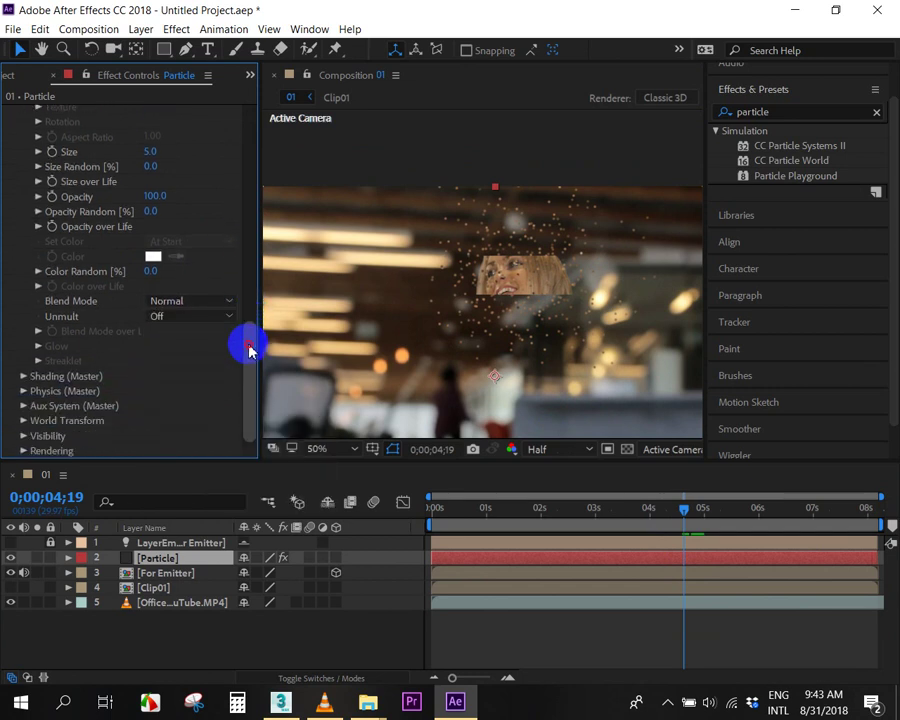
{"action": "left_click", "coordinate": [24, 393]}
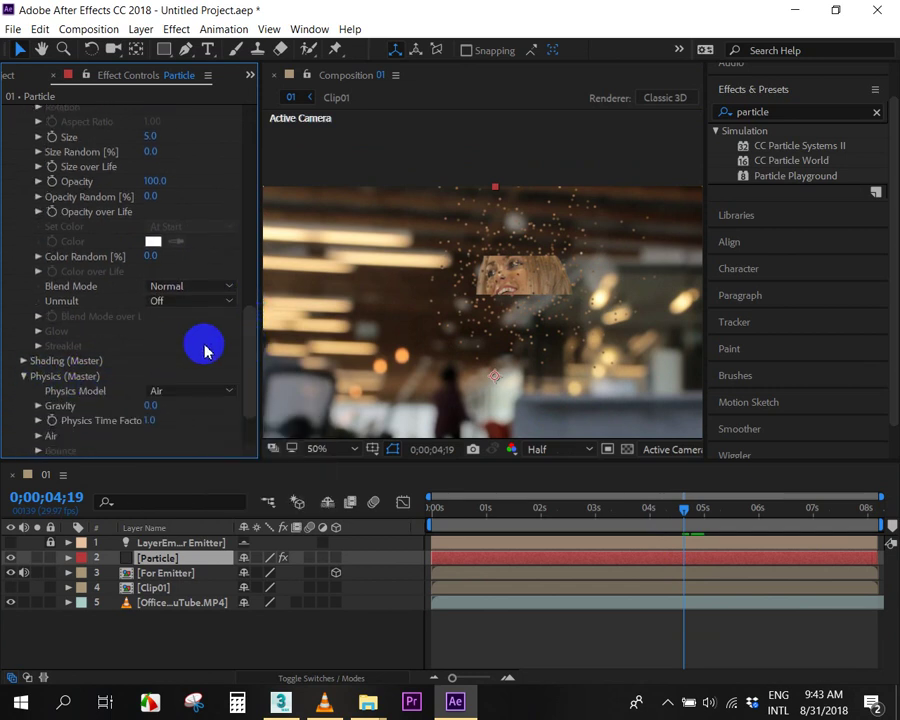
{"action": "left_click_drag", "start_coordinate": [247, 324], "coordinate": [247, 366]}
{"action": "left_click_drag", "start_coordinate": [75, 352], "coordinate": [180, 357]}
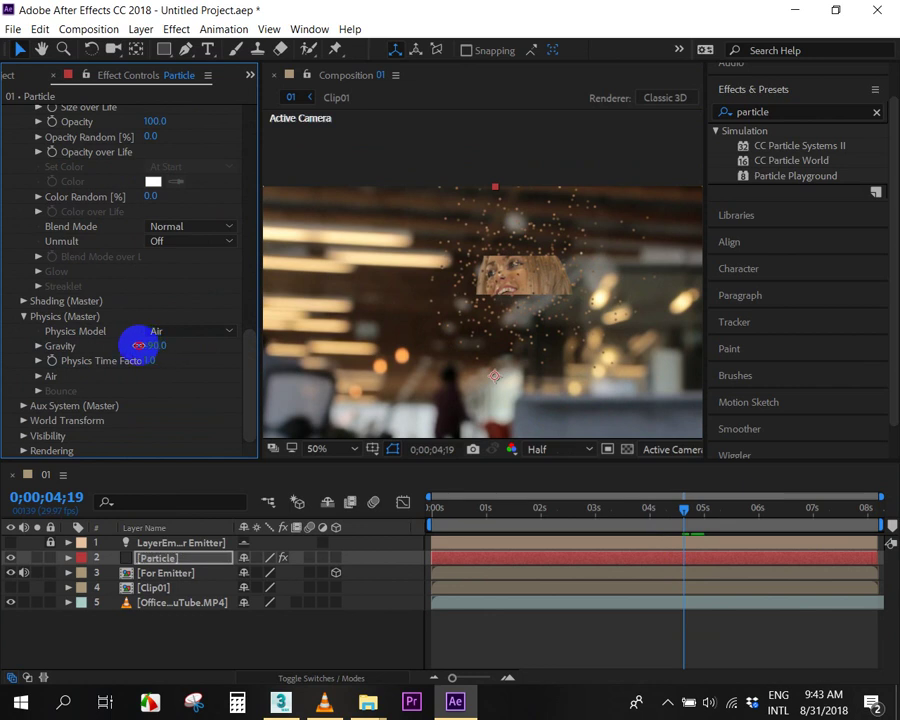
{"action": "mouse_move", "coordinate": [148, 344]}
{"action": "left_mouse_down"}
{"action": "mouse_move", "coordinate": [137, 344]}
{"action": "mouse_move", "coordinate": [157, 344]}
{"action": "left_mouse_up"}
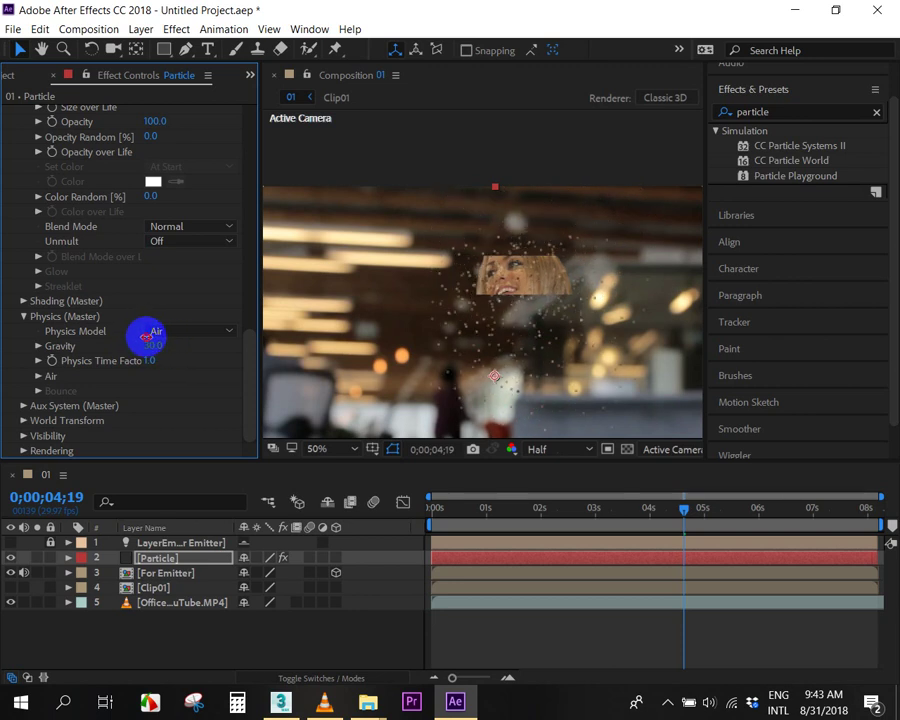
{"action": "left_click_drag", "start_coordinate": [150, 346], "coordinate": [147, 346]}
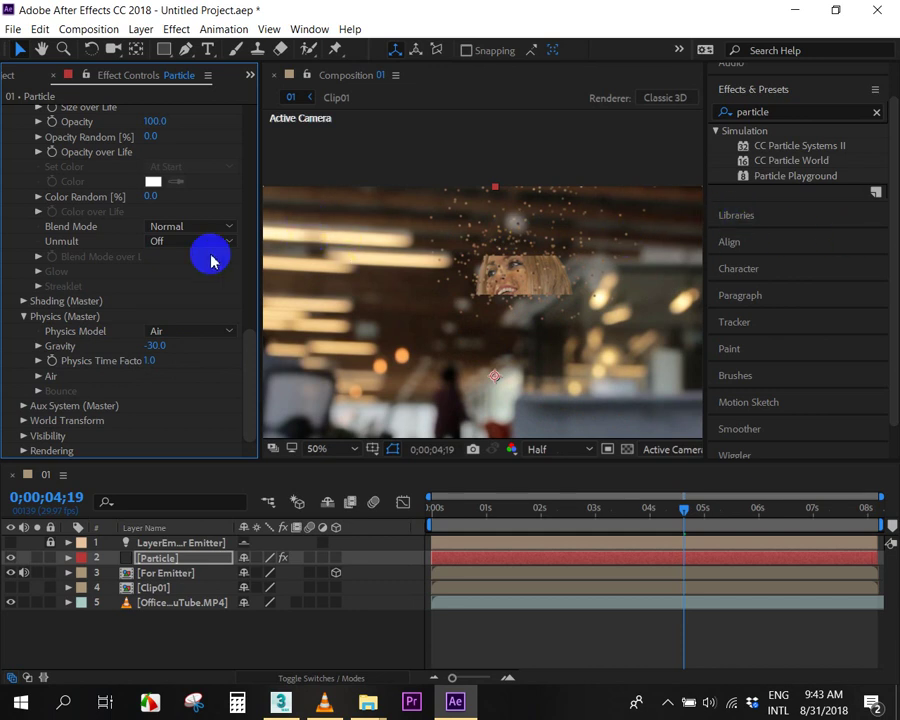
Set Physics Air Wind X to 71.0 and scrub the playhead to preview the sideways drift.
{"action": "left_click", "coordinate": [39, 376]}
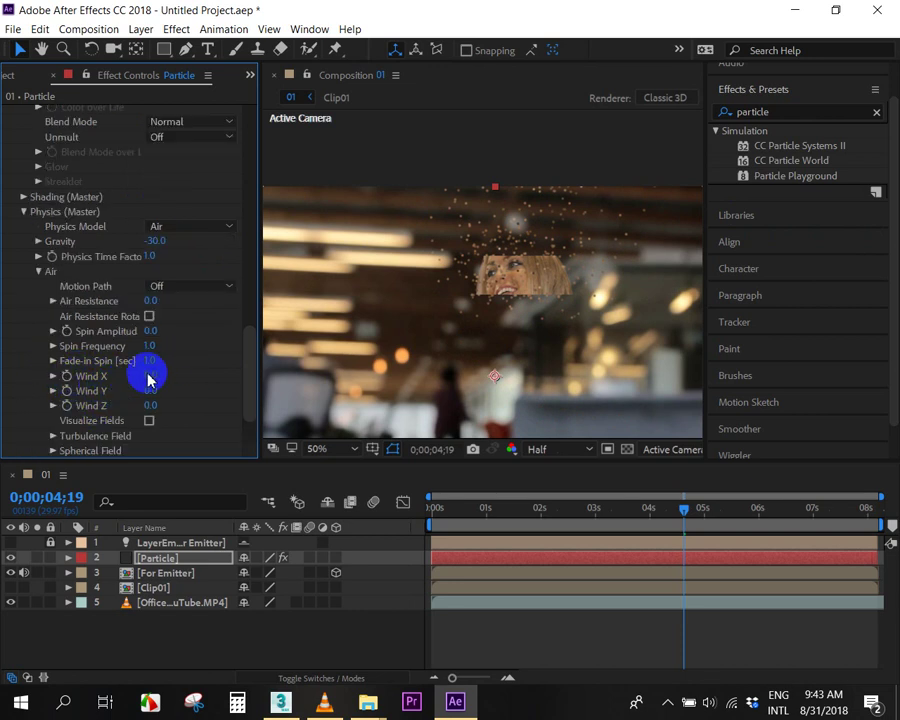
{"action": "mouse_move", "coordinate": [164, 372]}
{"action": "left_mouse_down"}
{"action": "mouse_move", "coordinate": [84, 374]}
{"action": "mouse_move", "coordinate": [226, 354]}
{"action": "mouse_move", "coordinate": [195, 353]}
{"action": "left_mouse_up"}
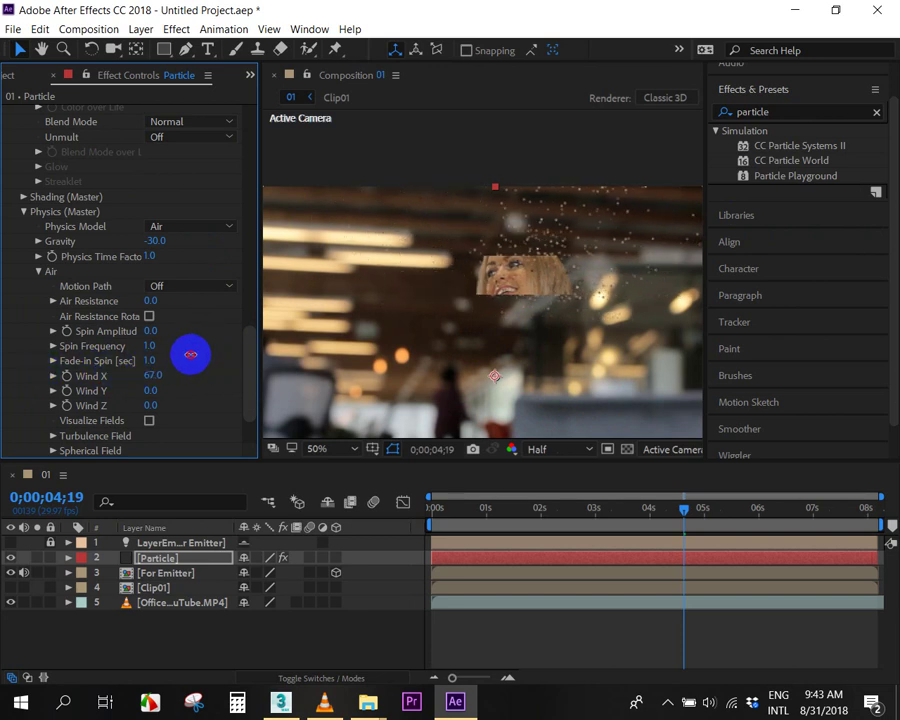
{"action": "left_click_drag", "start_coordinate": [689, 517], "coordinate": [707, 514]}
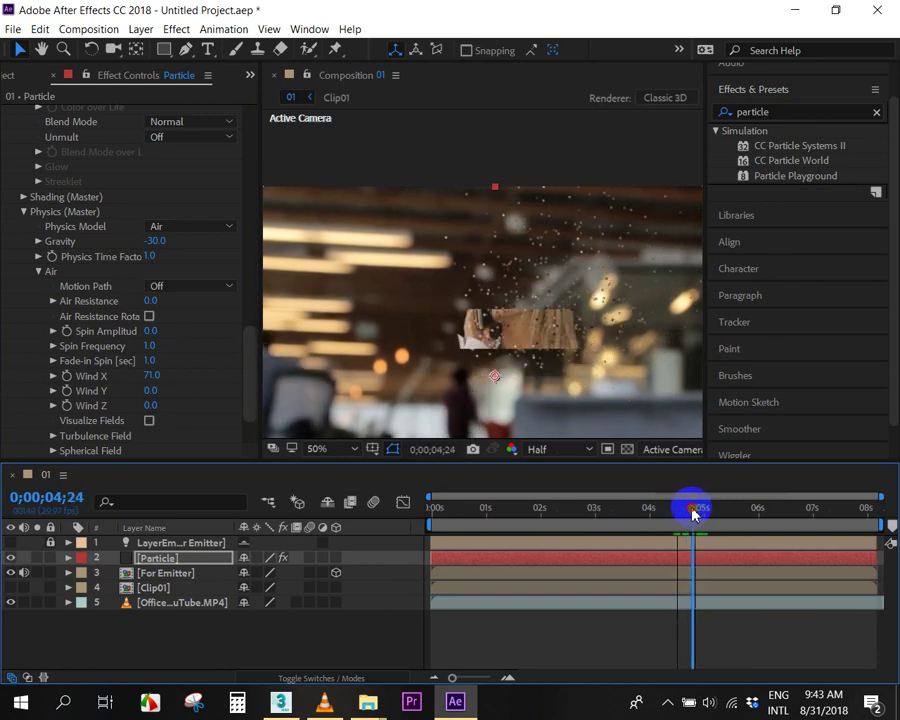
{"action": "left_click_drag", "start_coordinate": [707, 514], "coordinate": [698, 510]}
Keep the Physics Model on Air.
{"action": "left_click", "coordinate": [180, 228]}
{"action": "left_click", "coordinate": [176, 180]}
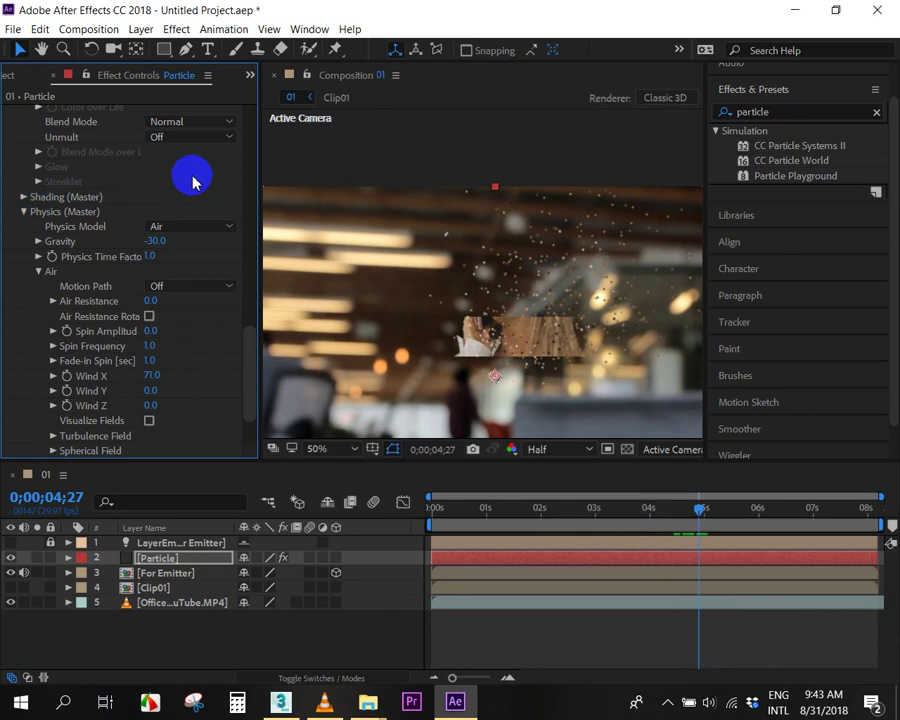
{"action": "scroll", "coordinate": [200, 210], "scroll_direction": "up", "scroll_amount": 2}
{"action": "scroll", "coordinate": [251, 251], "scroll_direction": "up", "scroll_amount": 10}
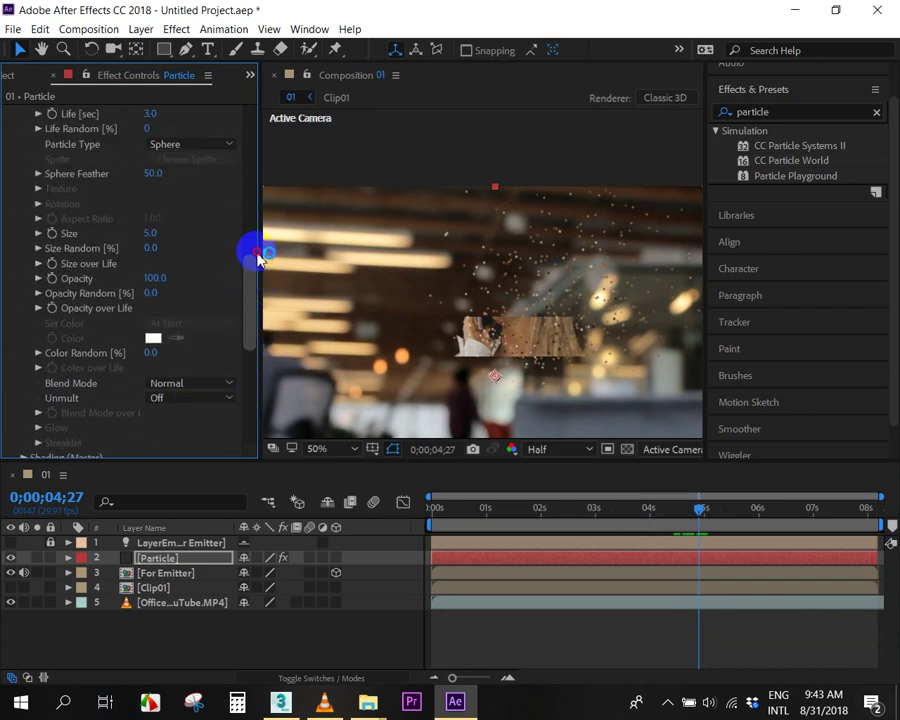
Try Glow Sphere and Star particle types, settle on Cloudlet, and compare with the rendered result video.
{"action": "left_click", "coordinate": [198, 284]}
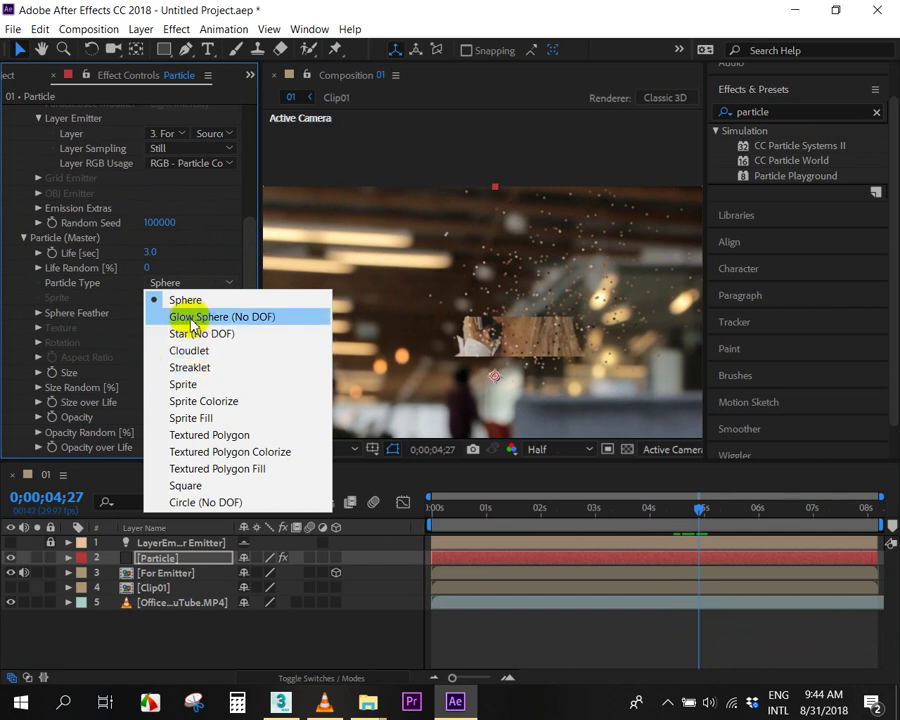
{"action": "left_click", "coordinate": [193, 320]}
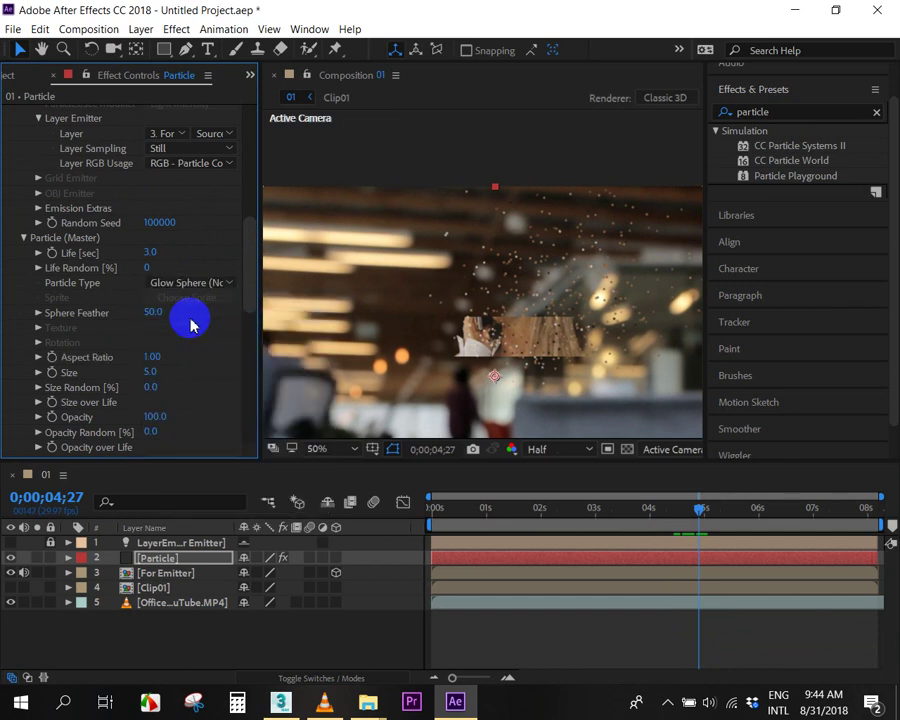
{"action": "scroll", "coordinate": [537, 270], "scroll_direction": "up", "scroll_amount": 2}
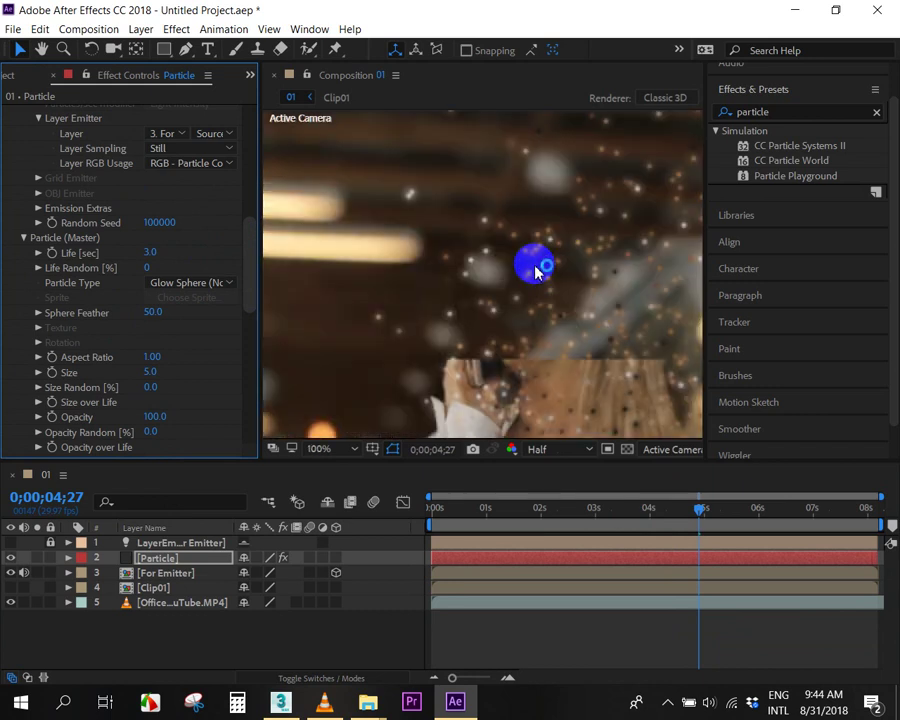
{"action": "left_click", "coordinate": [180, 284]}
{"action": "left_click", "coordinate": [190, 335]}
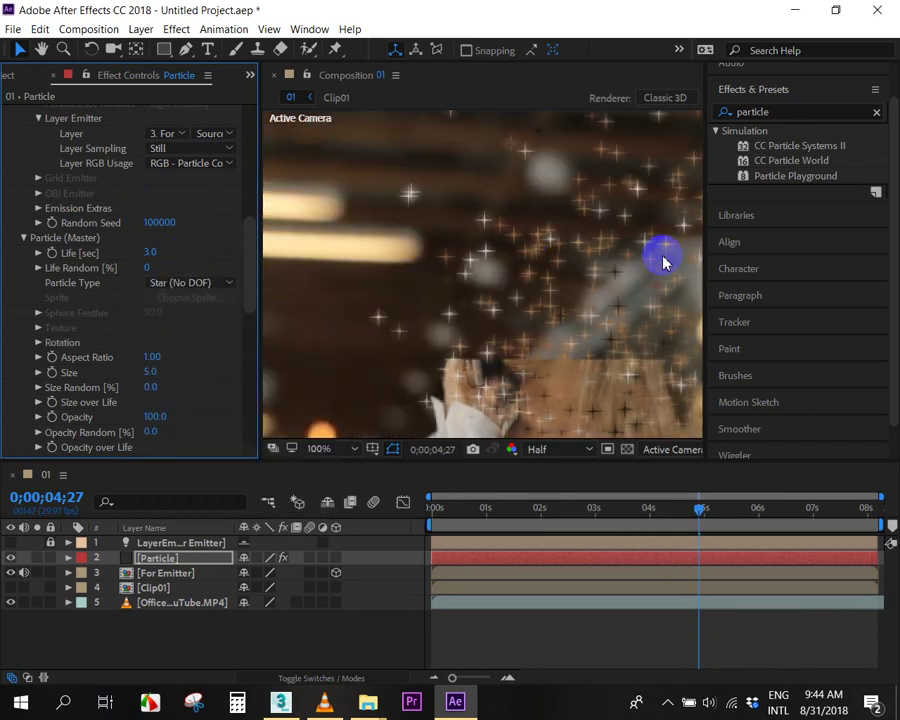
{"action": "left_click", "coordinate": [225, 283]}
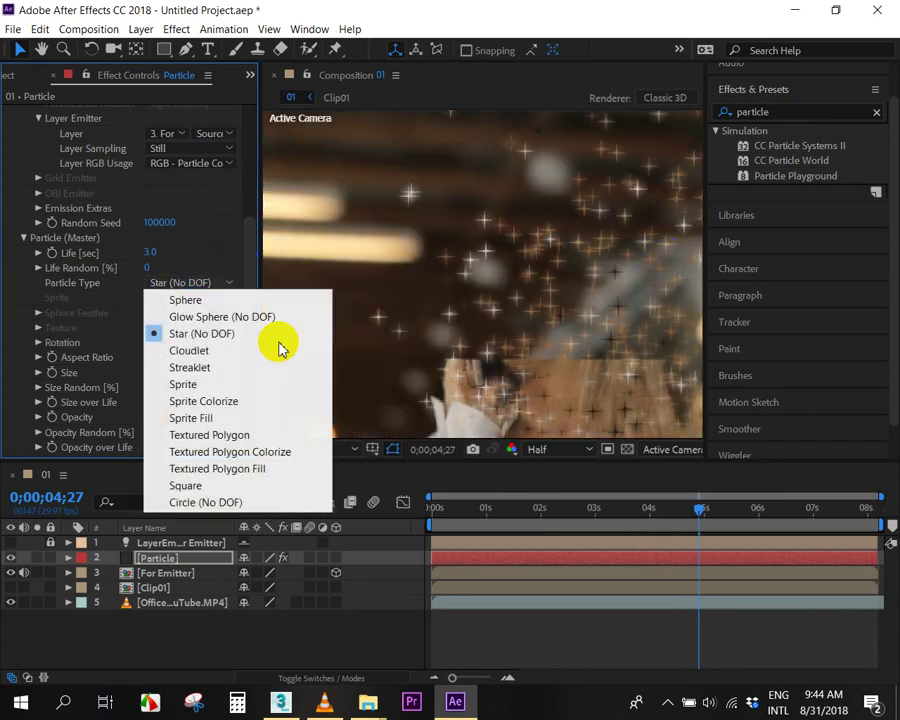
{"action": "left_click", "coordinate": [222, 352]}
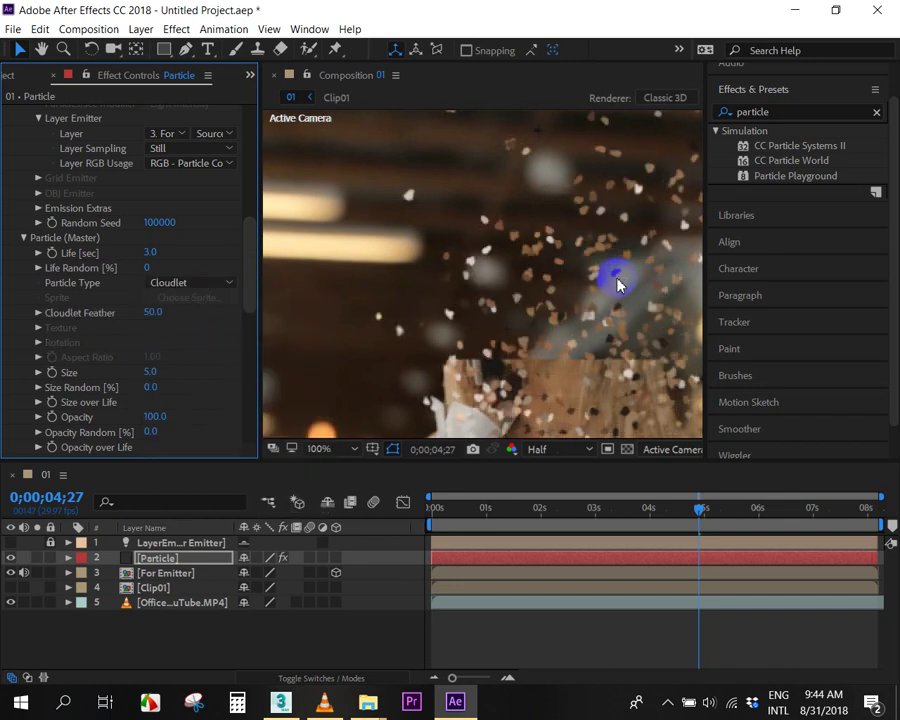
{"action": "scroll", "coordinate": [612, 295], "scroll_direction": "down", "scroll_amount": 2}
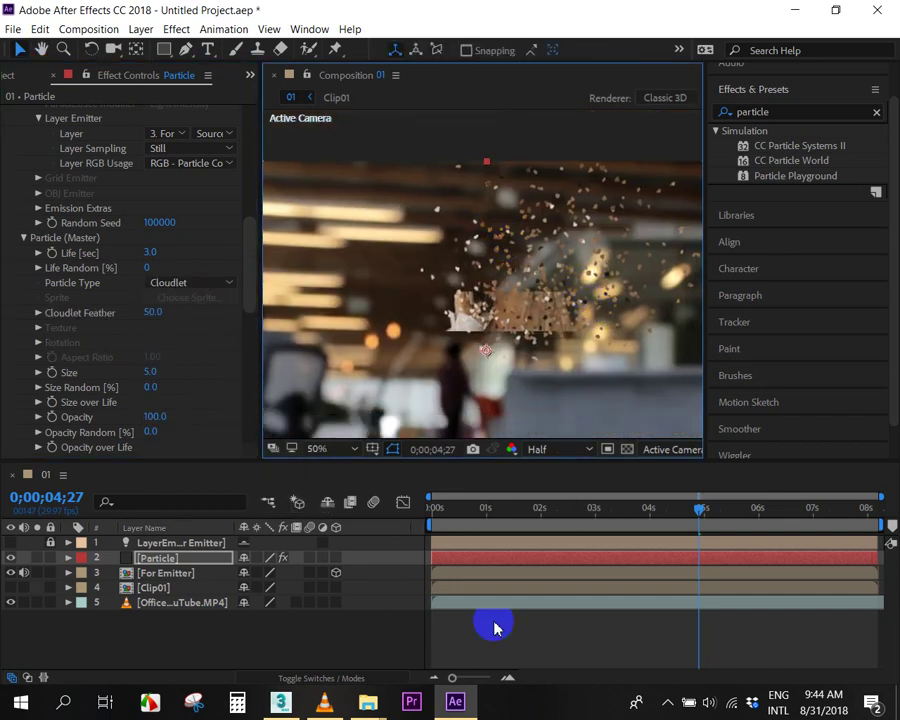
{"action": "left_click", "coordinate": [324, 701]}
Back in After Effects, change Emitter Particles/sec from 10000 to 40000.
{"action": "left_click", "coordinate": [786, 11]}
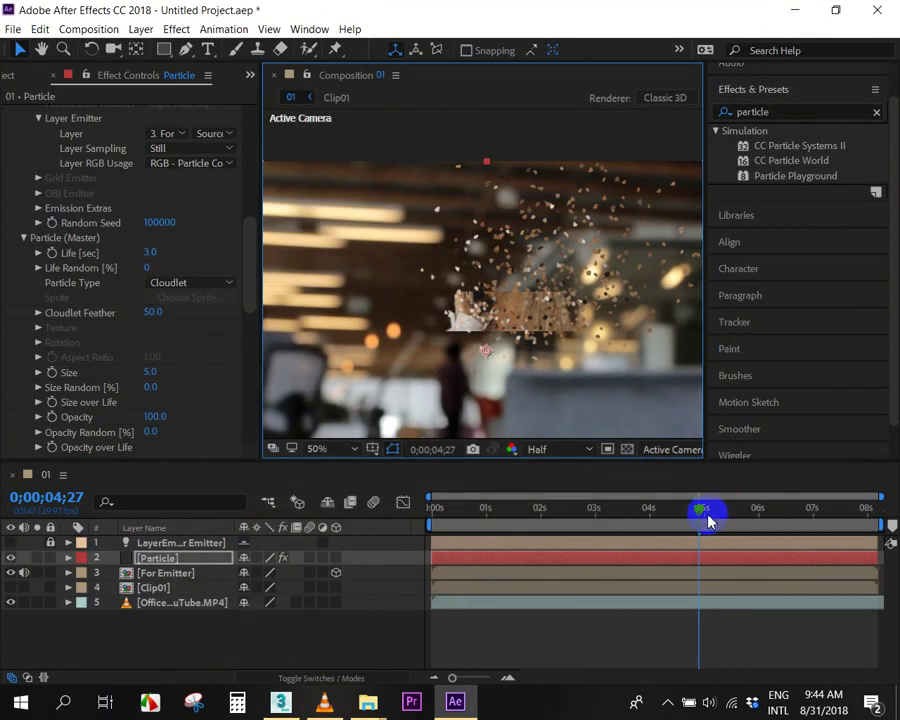
{"action": "left_click_drag", "start_coordinate": [708, 520], "coordinate": [698, 512]}
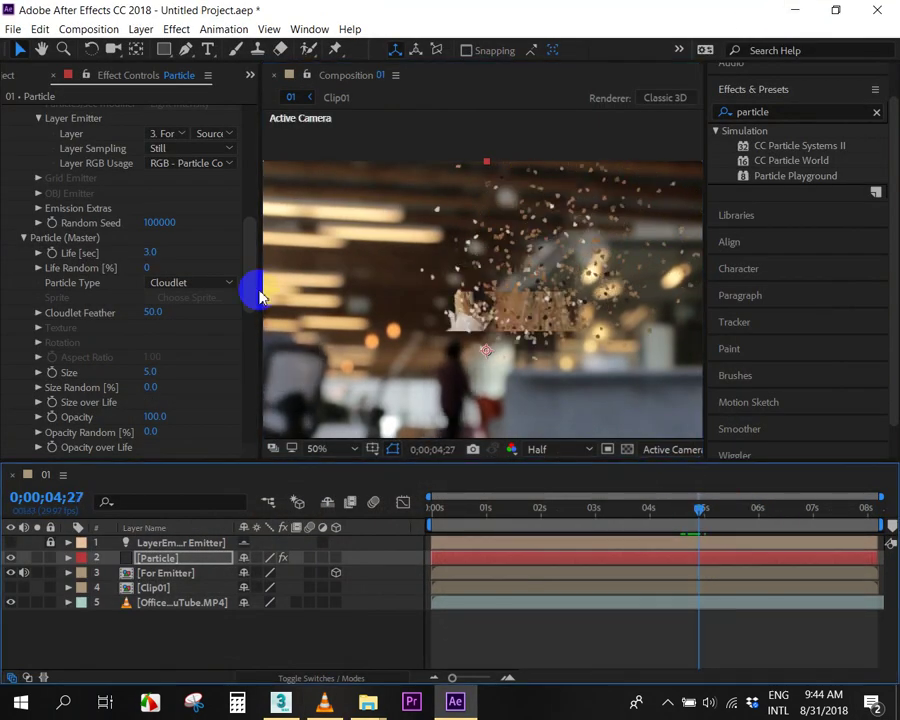
{"action": "left_click_drag", "start_coordinate": [252, 226], "coordinate": [248, 120]}
{"action": "left_click", "coordinate": [167, 242]}
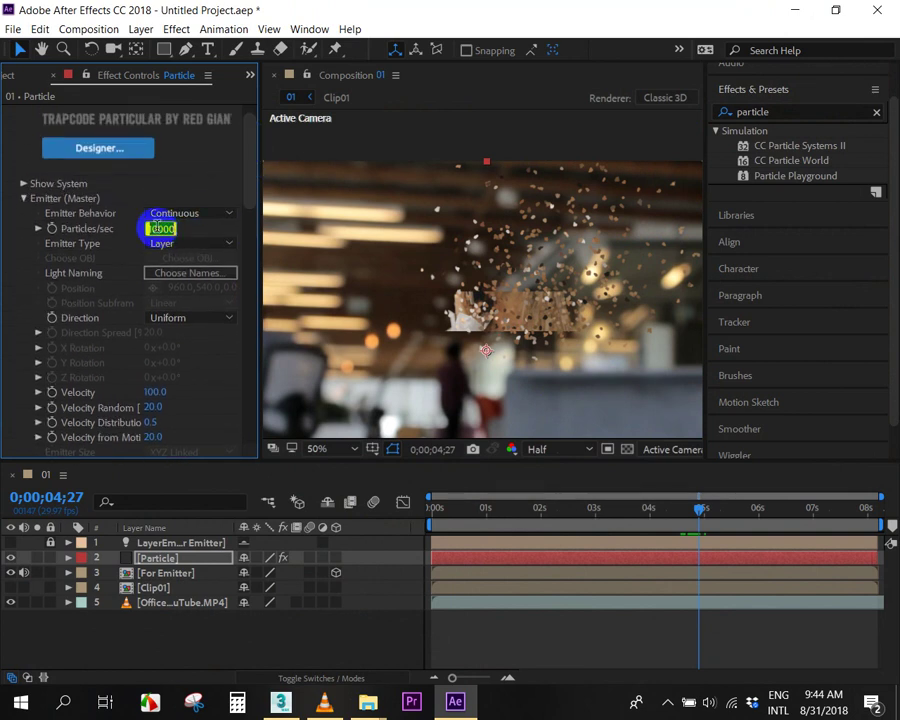
{"action": "left_click", "coordinate": [175, 228]}
{"action": "double_click", "coordinate": [175, 228]}
{"action": "type", "text": "40000"}
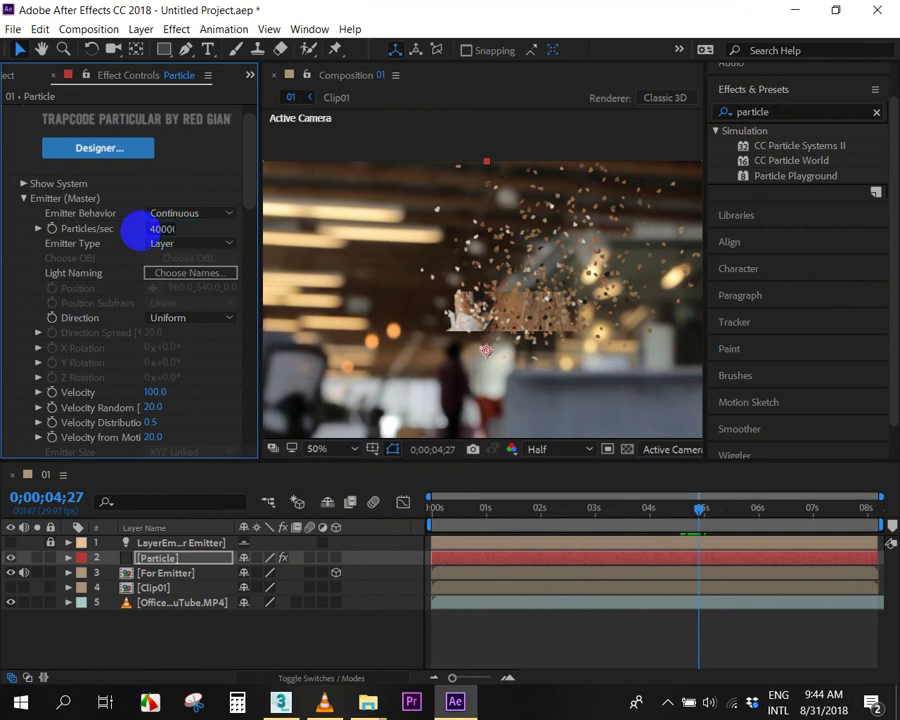
{"action": "left_click", "coordinate": [135, 232]}
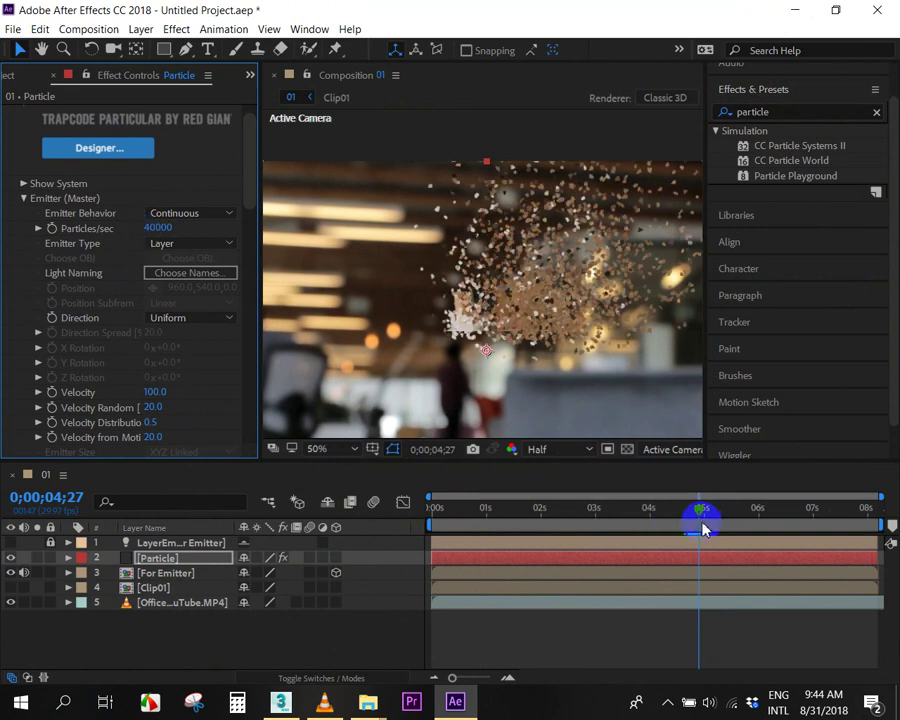
Preview the denser dissolve from about 4;15 and 4;21, stopping near 5;03.
{"action": "mouse_move", "coordinate": [687, 513]}
{"action": "left_mouse_down"}
{"action": "mouse_move", "coordinate": [718, 518]}
{"action": "mouse_move", "coordinate": [702, 527]}
{"action": "mouse_move", "coordinate": [703, 512]}
{"action": "left_mouse_up"}
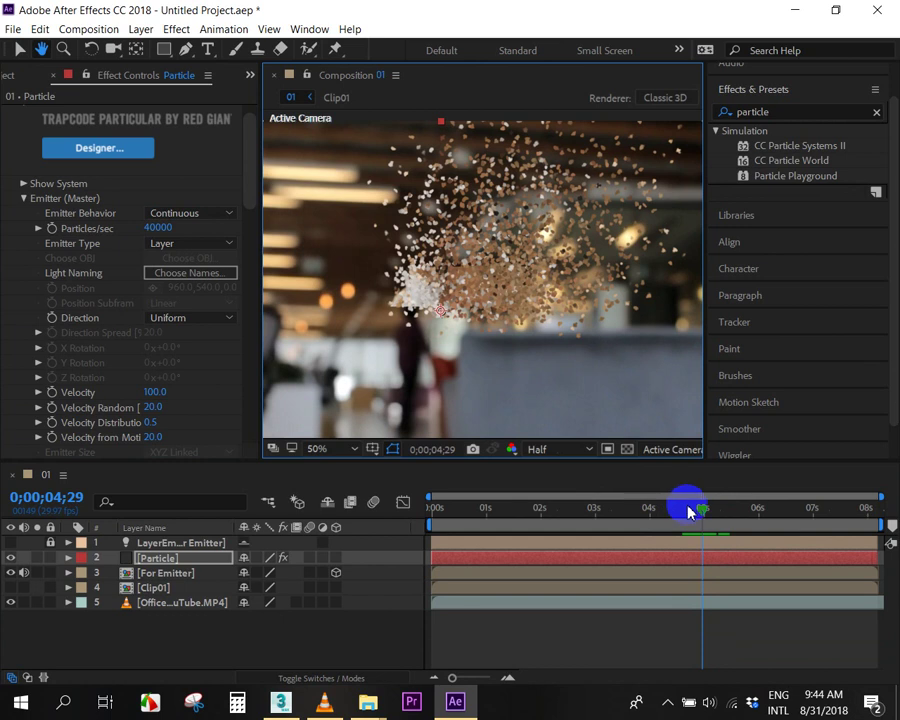
{"action": "left_click_drag", "start_coordinate": [684, 508], "coordinate": [678, 516]}
{"action": "left_click", "coordinate": [557, 338]}
{"action": "key", "text": "space"}
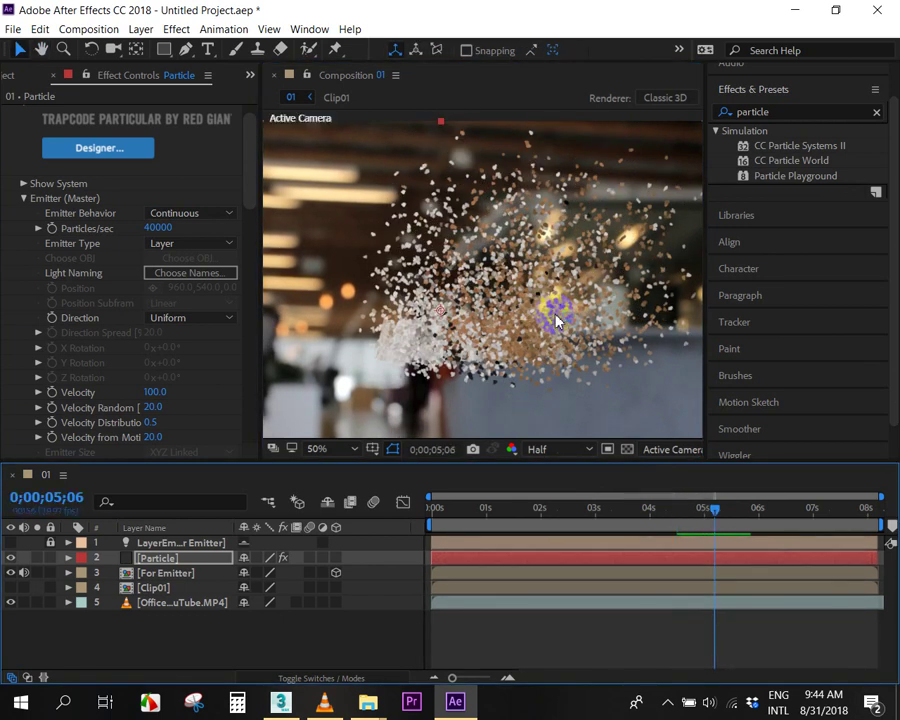
{"action": "left_click_drag", "start_coordinate": [707, 511], "coordinate": [689, 516]}
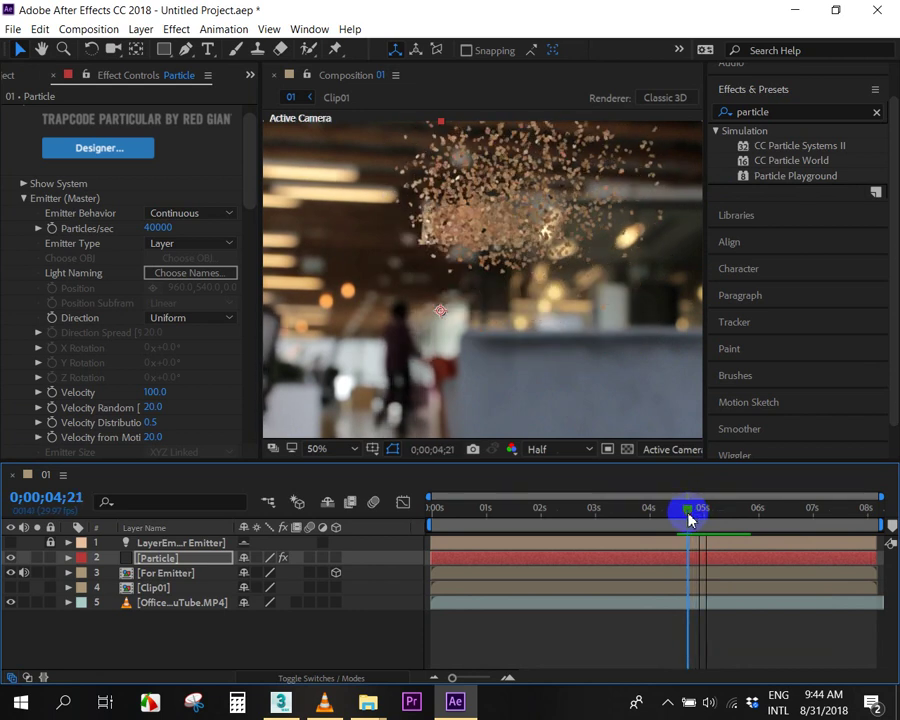
{"action": "key", "text": "space"}
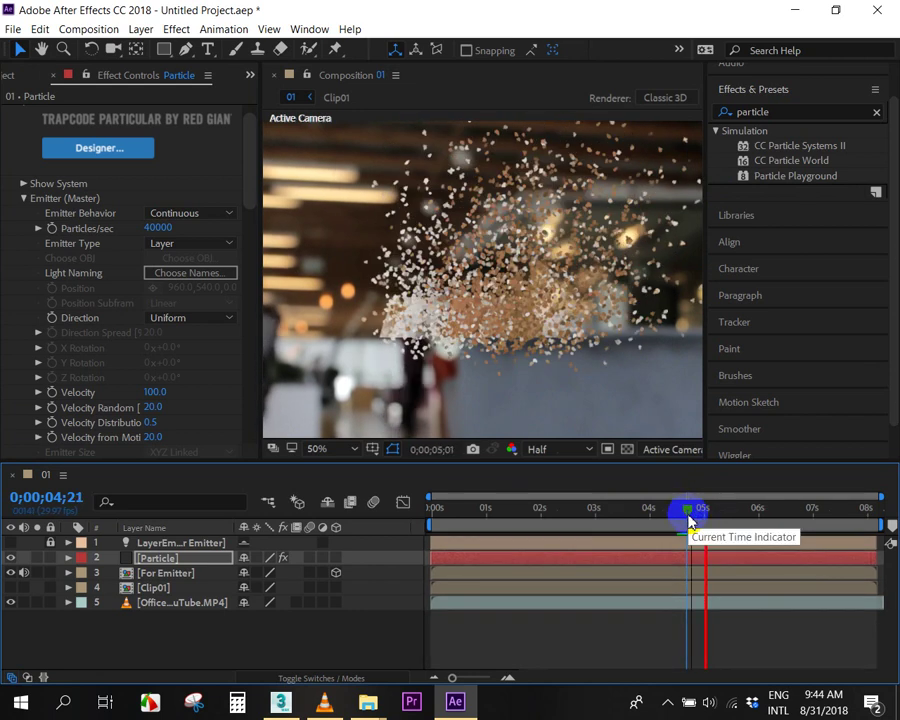
{"action": "key", "text": "space"}
{"action": "left_click_drag", "start_coordinate": [251, 165], "coordinate": [238, 390]}
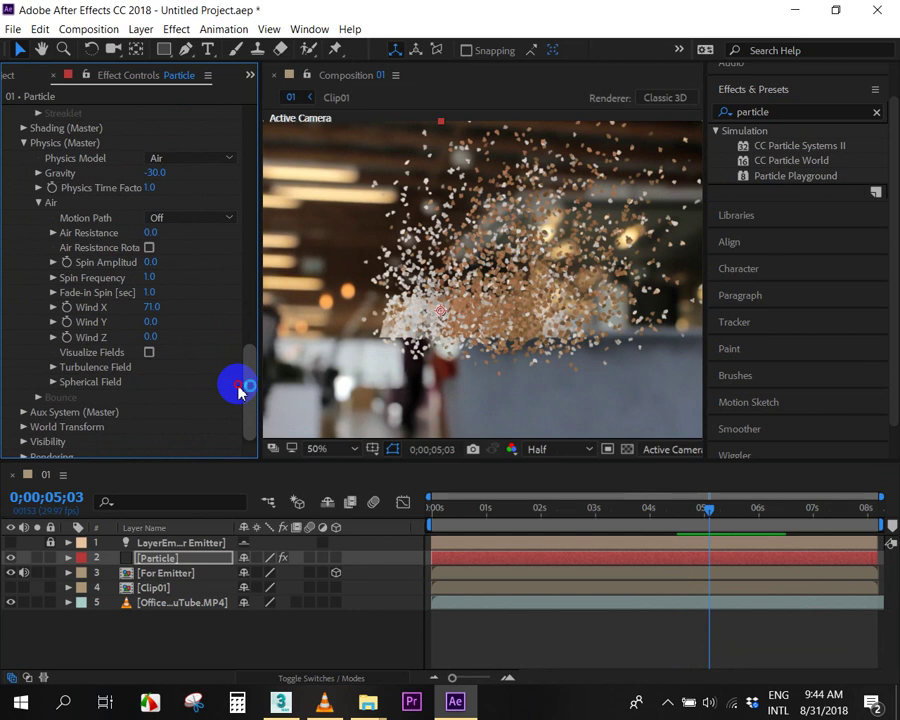
Inspect the Physics Time Factor, Spin Frequency and Spin Amplitude sliders and the Aux System settings.
{"action": "left_click", "coordinate": [38, 188]}
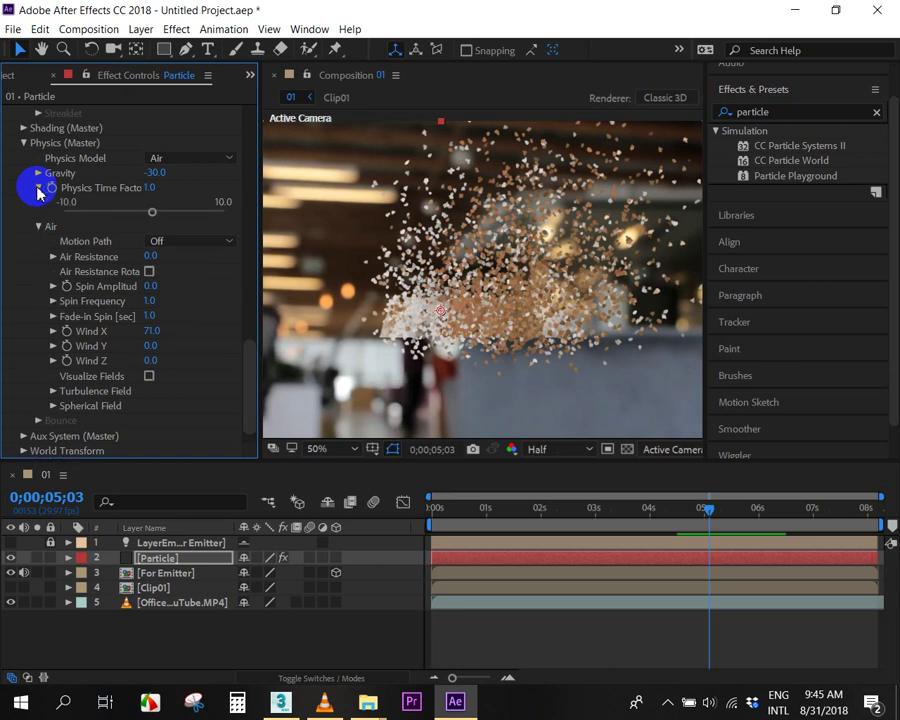
{"action": "left_click", "coordinate": [38, 188]}
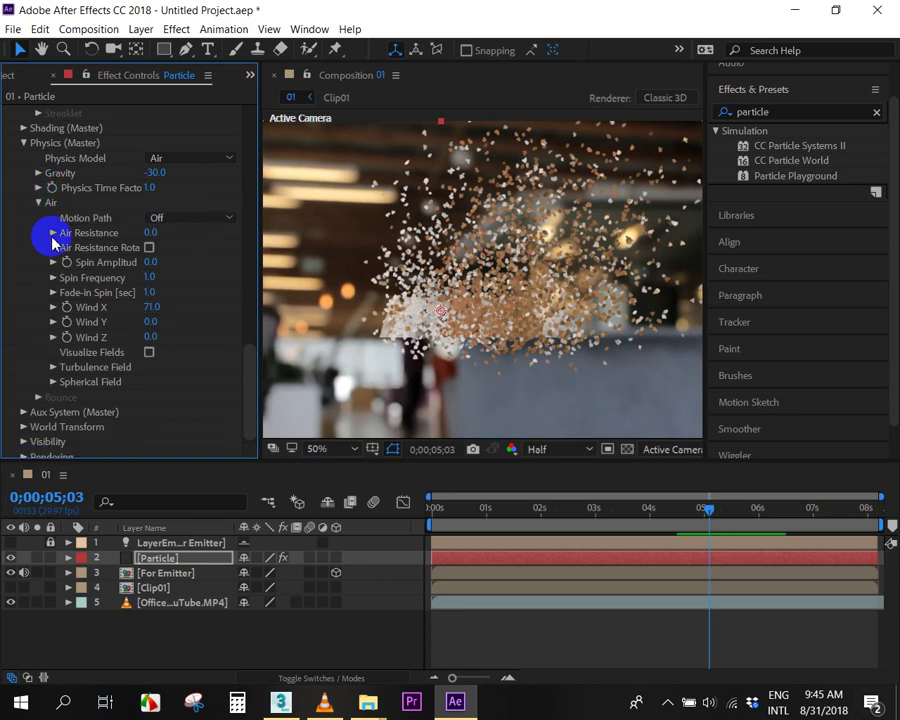
{"action": "left_click", "coordinate": [53, 278]}
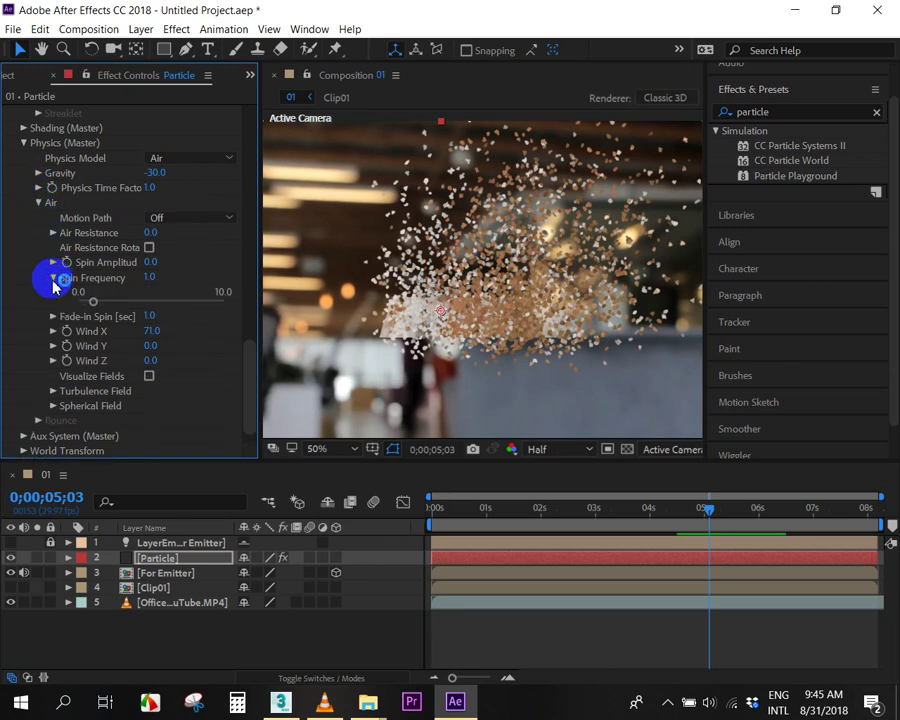
{"action": "left_click", "coordinate": [53, 279]}
{"action": "left_click", "coordinate": [52, 262]}
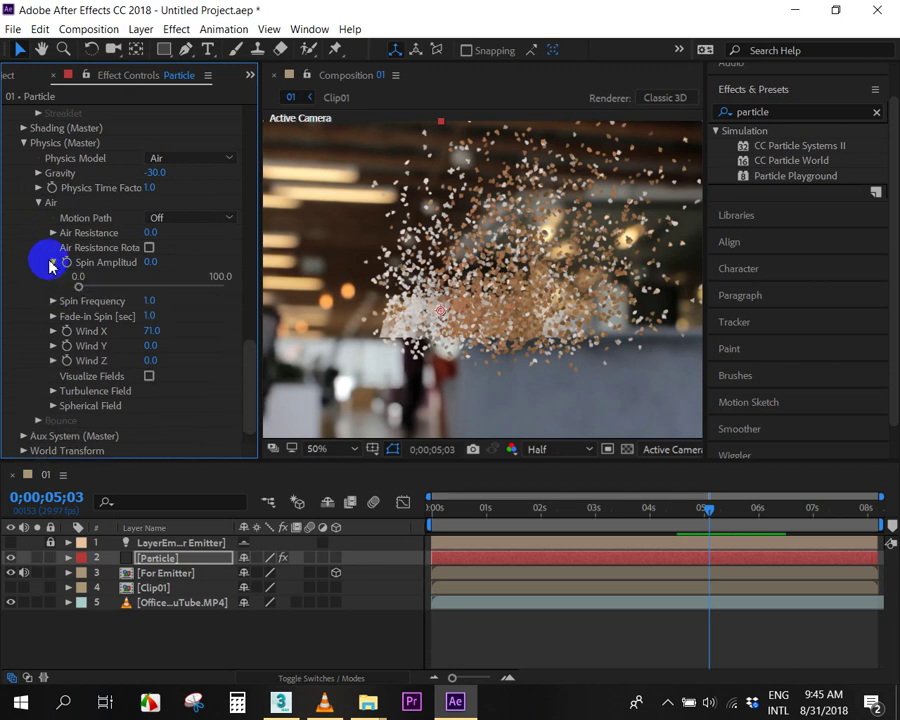
{"action": "left_click", "coordinate": [52, 262]}
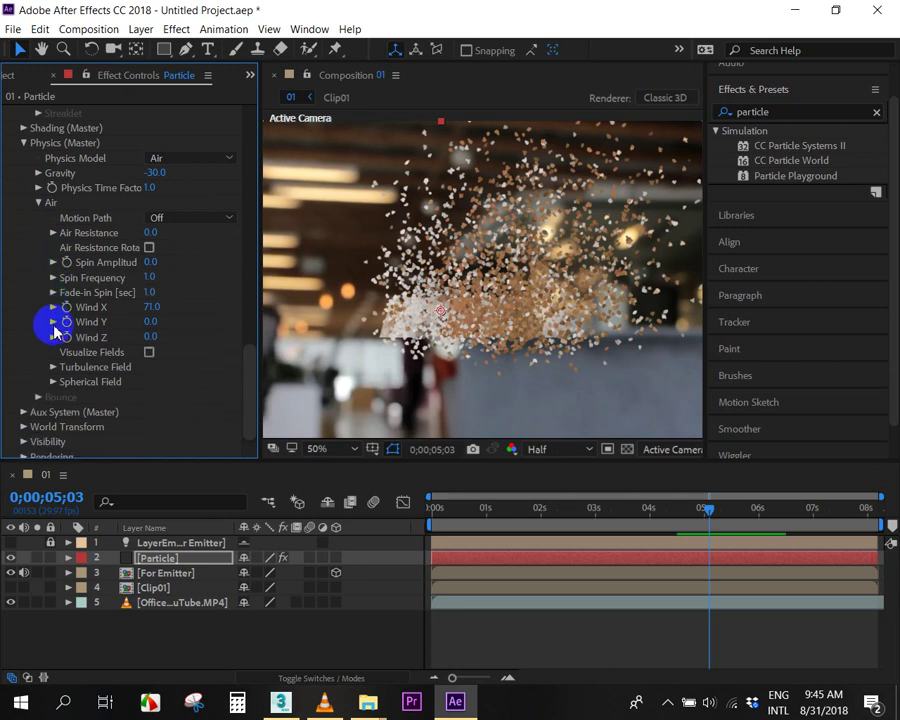
{"action": "left_click", "coordinate": [24, 412]}
{"action": "scroll", "coordinate": [24, 408], "scroll_direction": "down", "scroll_amount": 5}
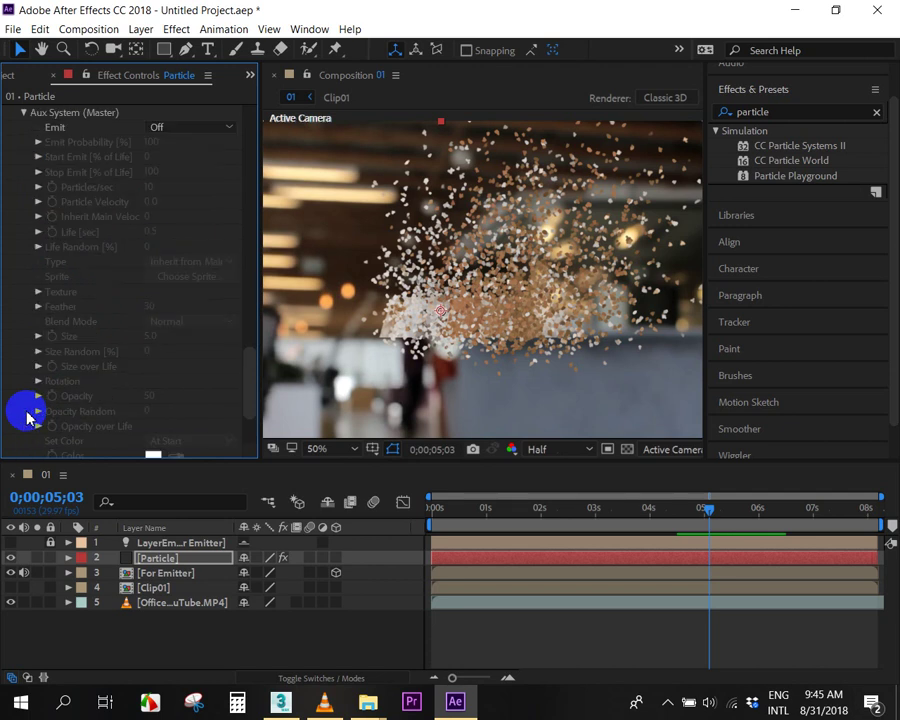
{"action": "scroll", "coordinate": [70, 300], "scroll_direction": "up", "scroll_amount": 2}
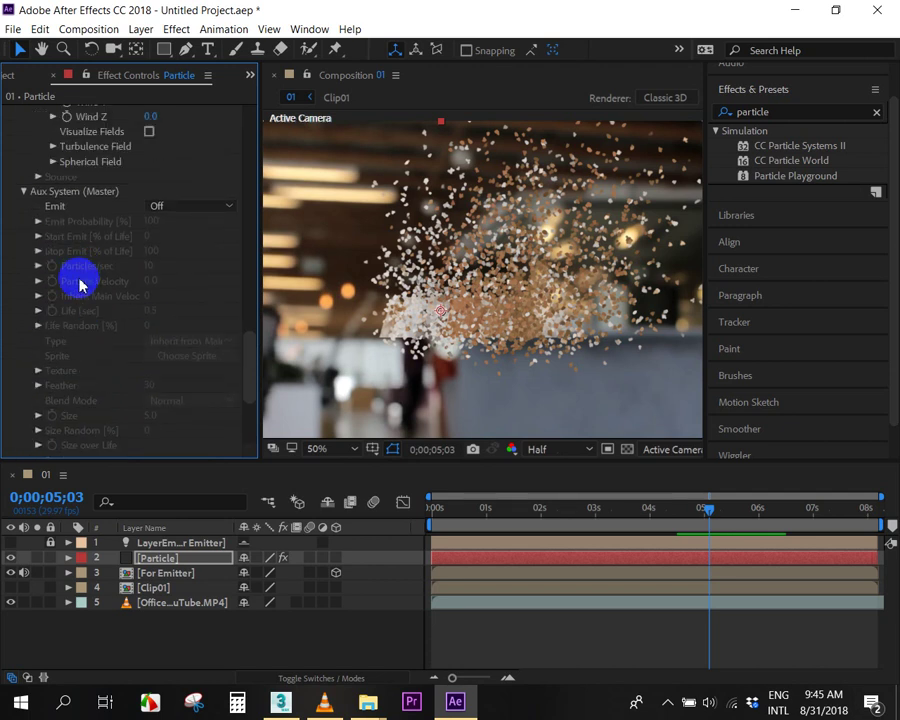
{"action": "left_click", "coordinate": [23, 192]}
{"action": "scroll", "coordinate": [175, 345], "scroll_direction": "up", "scroll_amount": 3}
{"action": "scroll", "coordinate": [175, 348], "scroll_direction": "down", "scroll_amount": 1}
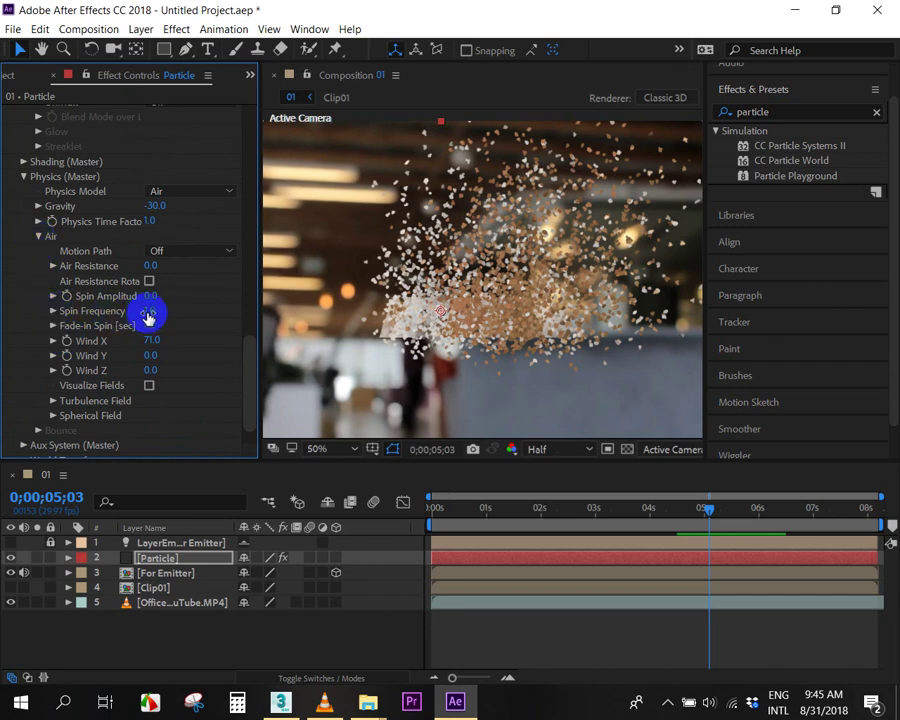
Try the Spin Frequency value and check the Gravity, Time Factor, Air Resistance and Spin sliders.
{"action": "mouse_move", "coordinate": [187, 310]}
{"action": "left_mouse_down"}
{"action": "mouse_move", "coordinate": [200, 338]}
{"action": "mouse_move", "coordinate": [175, 335]}
{"action": "left_mouse_up"}
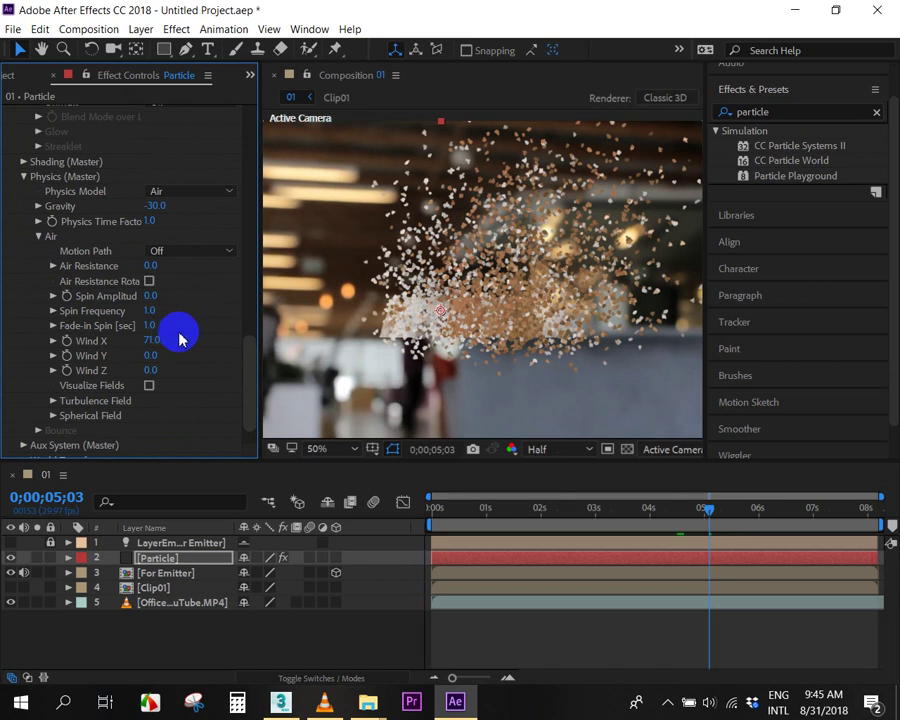
{"action": "left_click", "coordinate": [40, 207]}
{"action": "left_click", "coordinate": [40, 207]}
{"action": "left_click", "coordinate": [38, 222]}
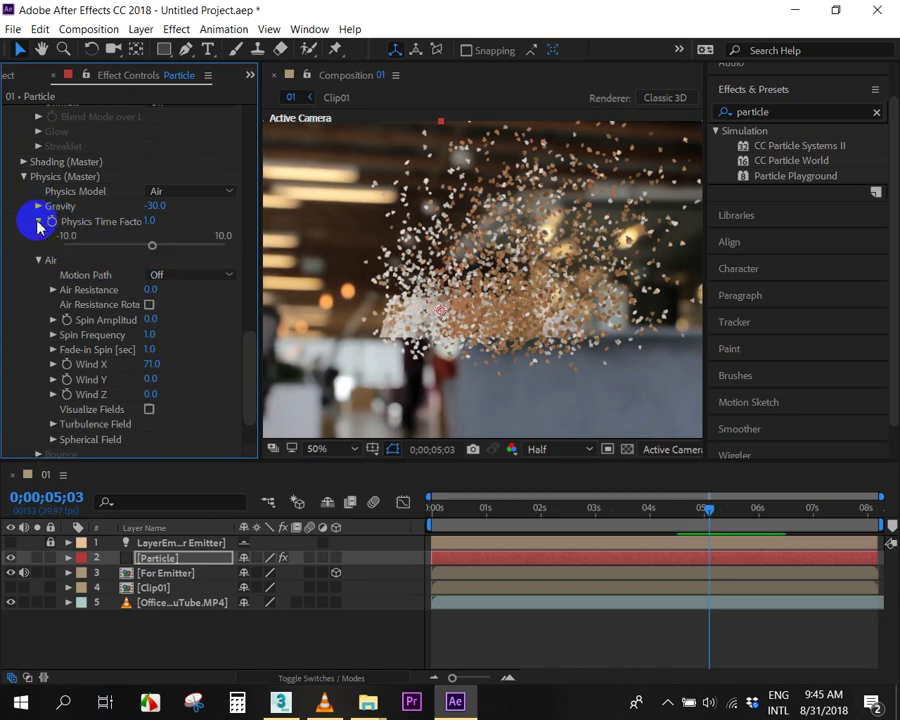
{"action": "left_click", "coordinate": [38, 222]}
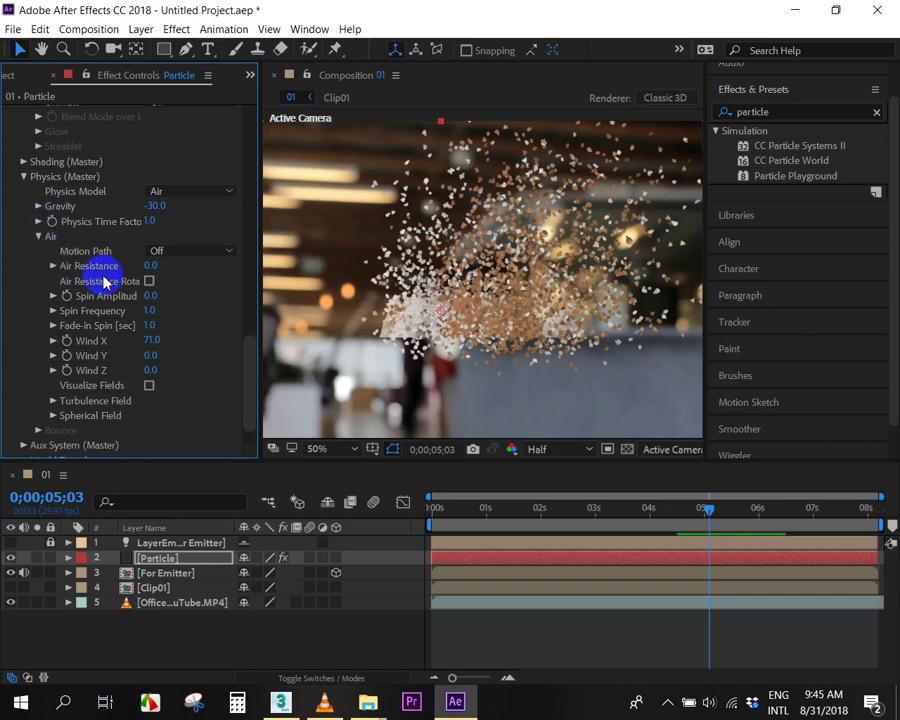
{"action": "left_click", "coordinate": [53, 266]}
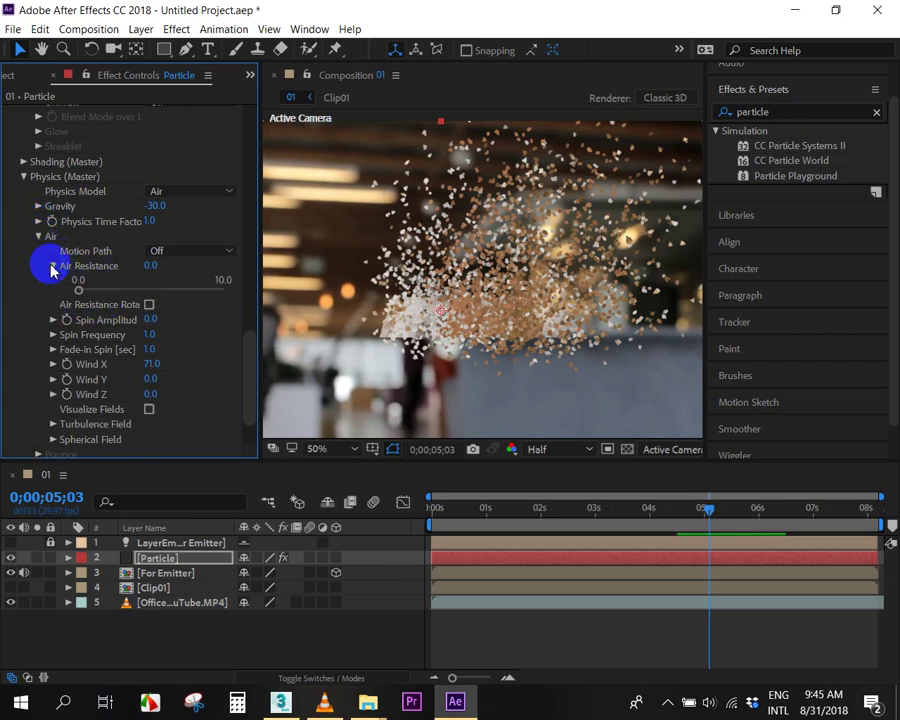
{"action": "left_click", "coordinate": [53, 267]}
{"action": "left_click", "coordinate": [53, 296]}
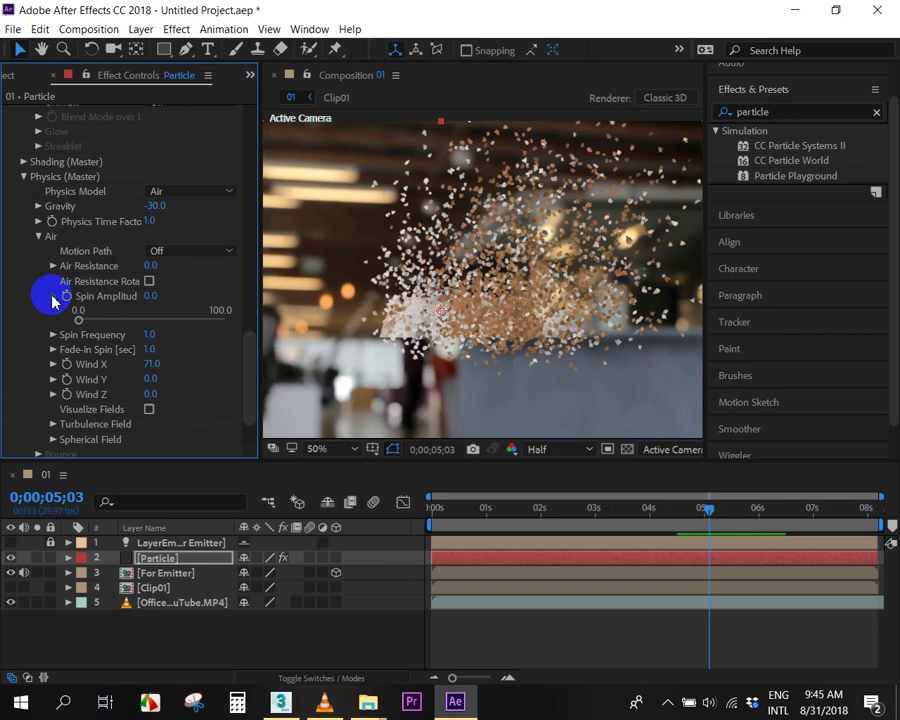
{"action": "left_click", "coordinate": [53, 296]}
{"action": "left_click", "coordinate": [53, 311]}
{"action": "left_click", "coordinate": [53, 311]}
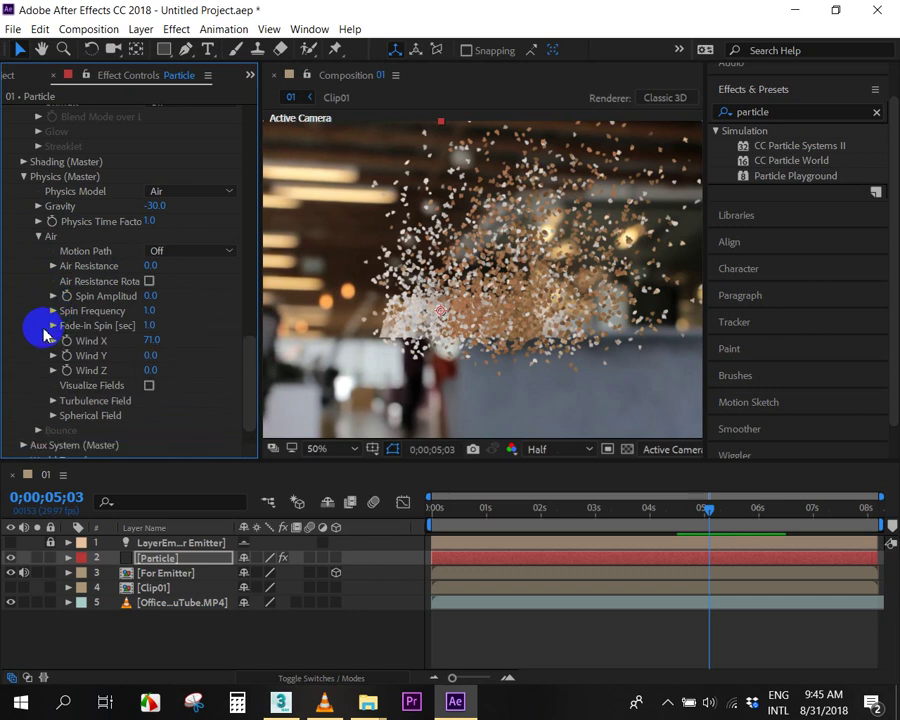
{"action": "scroll", "coordinate": [44, 334], "scroll_direction": "down", "scroll_amount": 2}
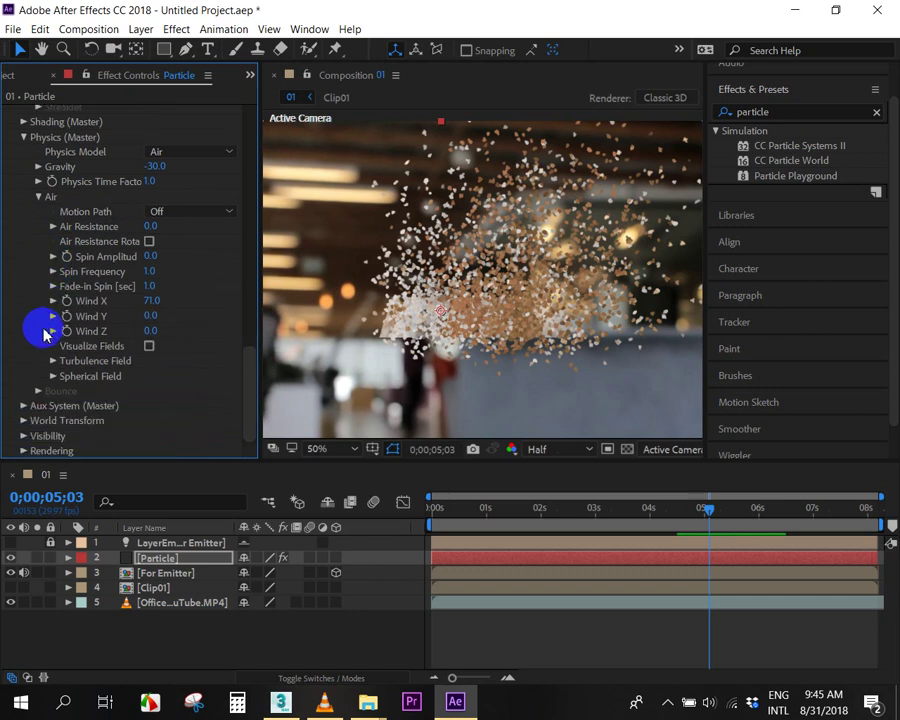
Browse the Bounce and Spherical Field settings, then expand the Turbulence Field parameters.
{"action": "left_click", "coordinate": [38, 392]}
{"action": "scroll", "coordinate": [40, 394], "scroll_direction": "down", "scroll_amount": 3}
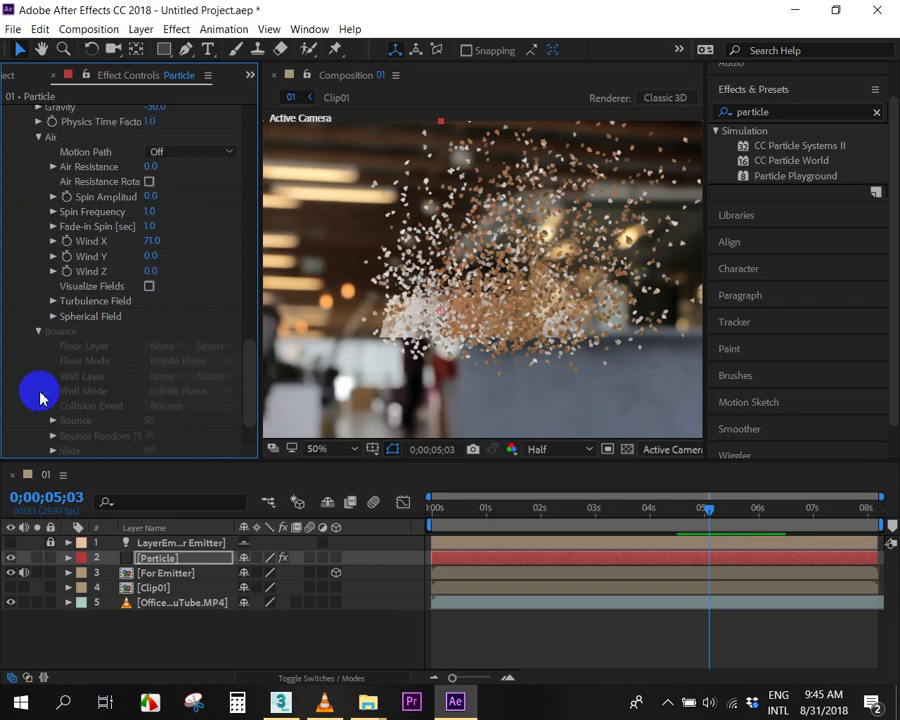
{"action": "left_click", "coordinate": [40, 332]}
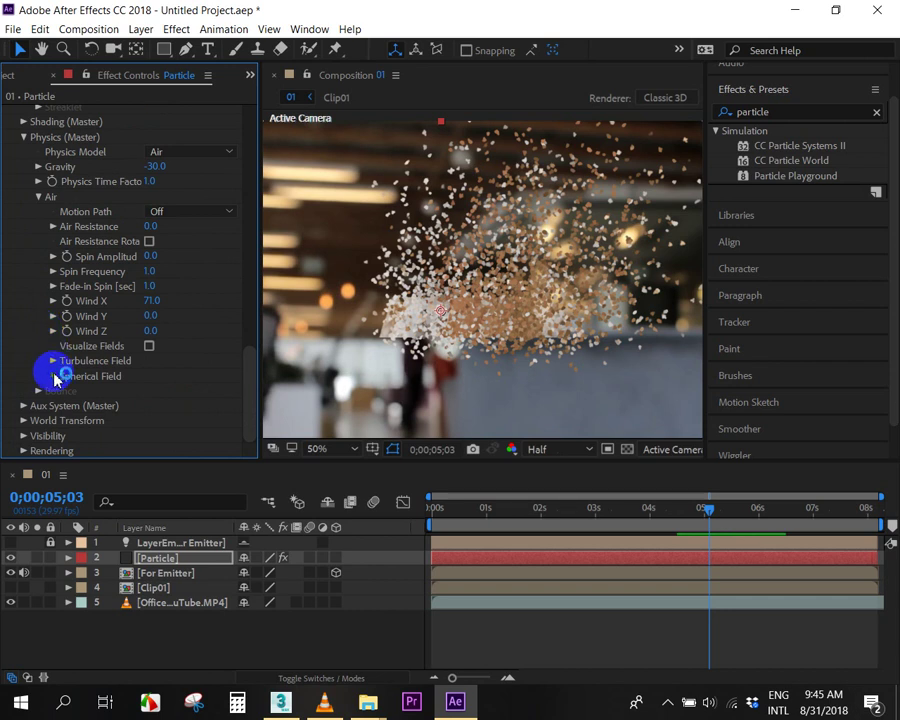
{"action": "left_click", "coordinate": [53, 376]}
{"action": "left_click", "coordinate": [53, 376]}
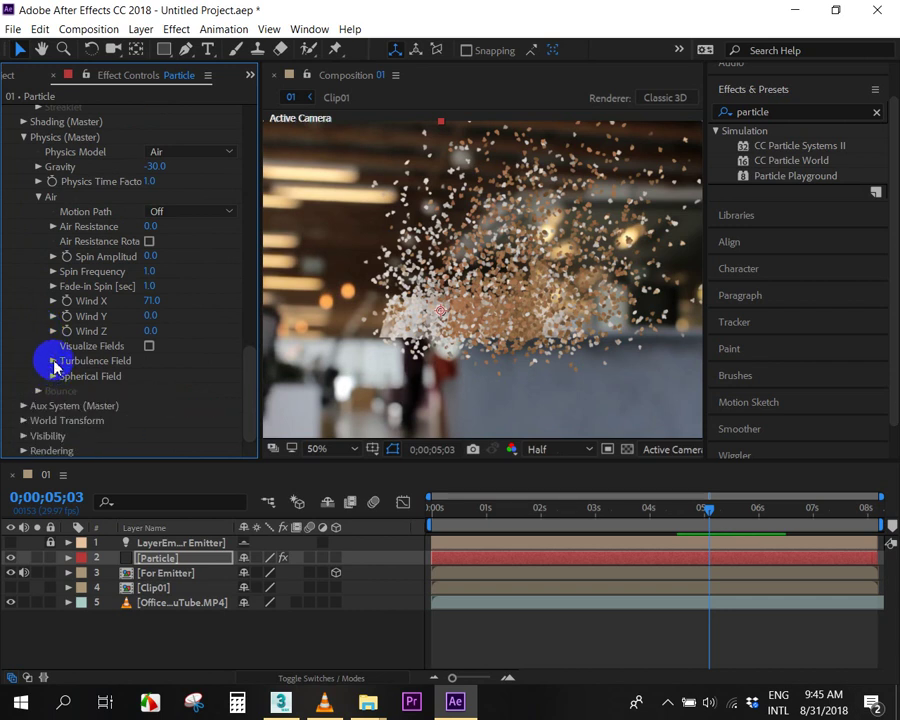
{"action": "left_click", "coordinate": [53, 362]}
{"action": "scroll", "coordinate": [53, 365], "scroll_direction": "down", "scroll_amount": 5}
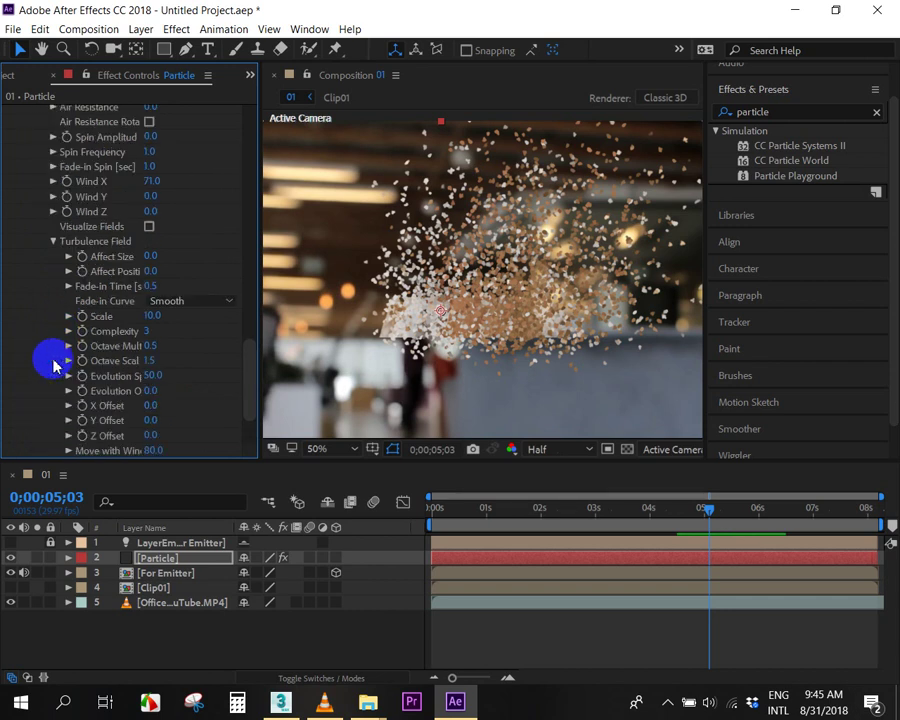
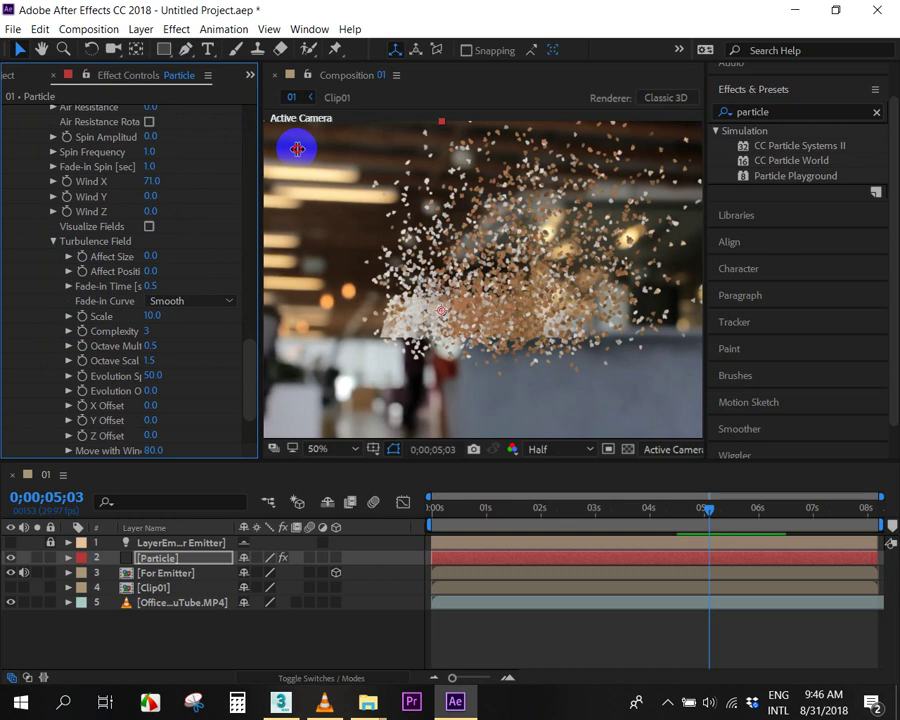
Set the Turbulence Field Affect Position to 200.
{"action": "left_click_drag", "start_coordinate": [260, 149], "coordinate": [297, 147]}
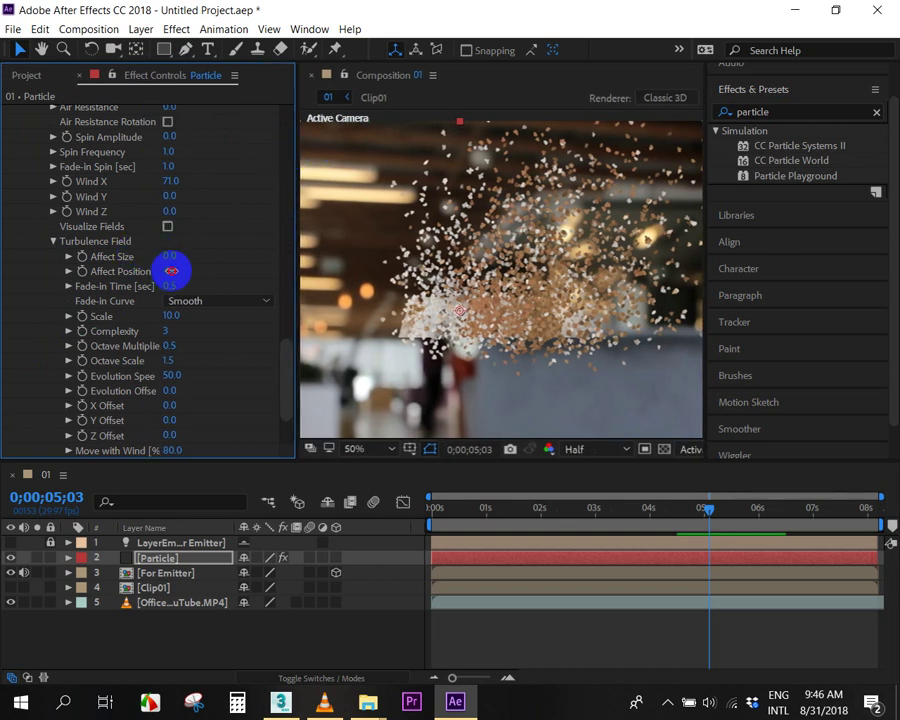
{"action": "left_click_drag", "start_coordinate": [181, 268], "coordinate": [328, 252]}
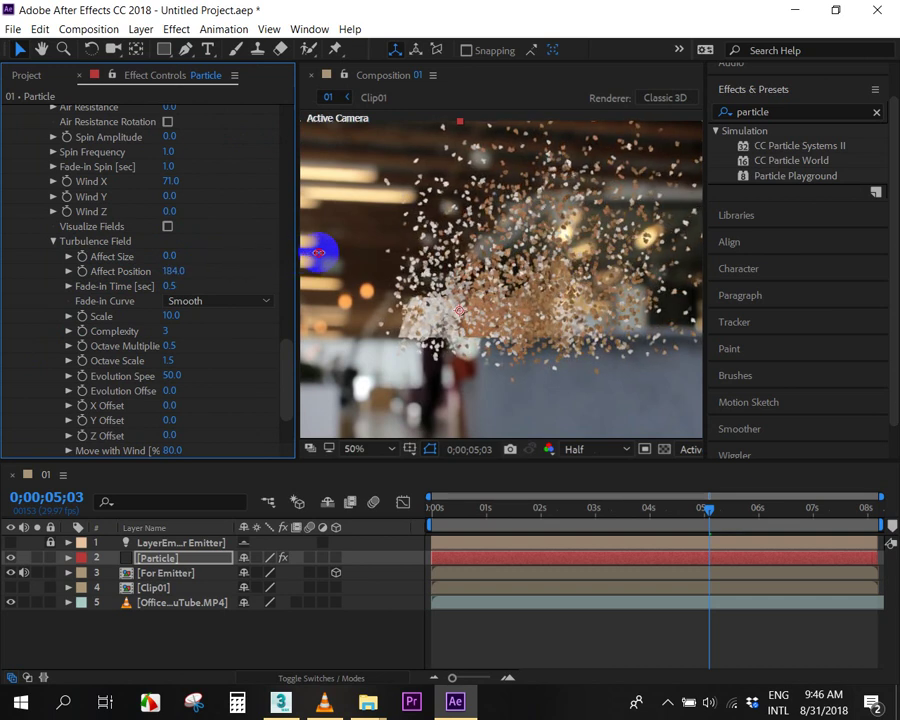
{"action": "left_click", "coordinate": [178, 271]}
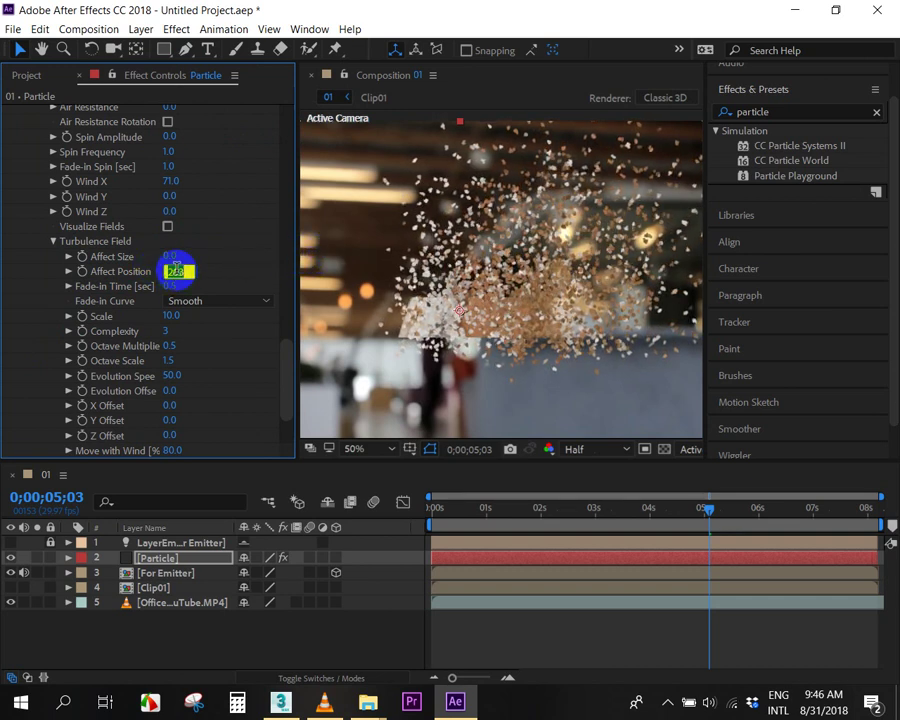
Preview the dissolve from 0;00;04;20 around the five-second mark, then bring up the rendered result in VLC.
{"action": "left_click", "coordinate": [709, 517]}
{"action": "key", "text": "space"}
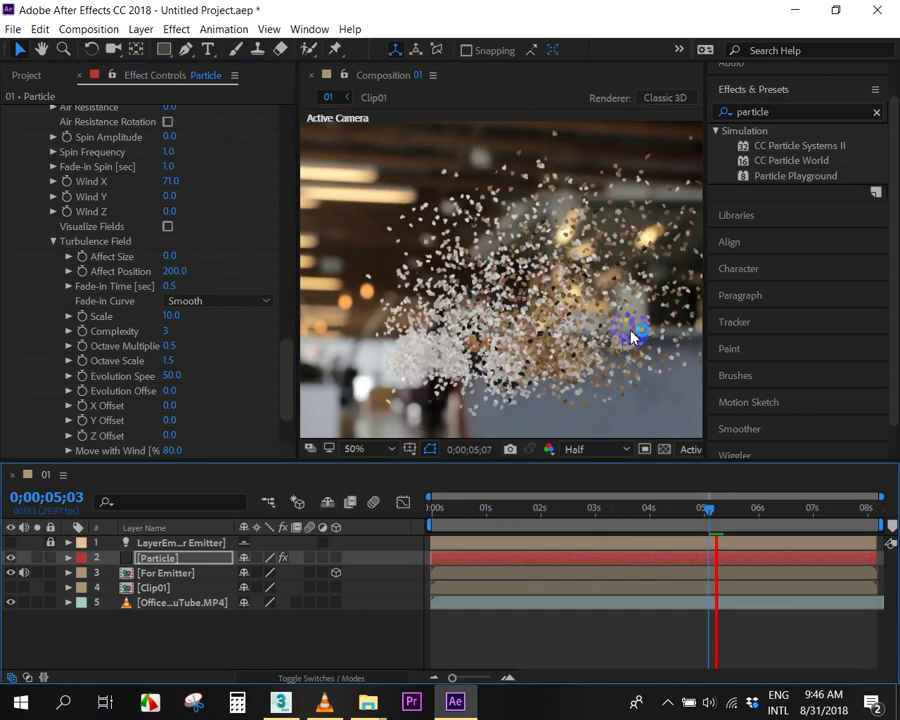
{"action": "scroll", "coordinate": [585, 298], "scroll_direction": "down", "scroll_amount": 2}
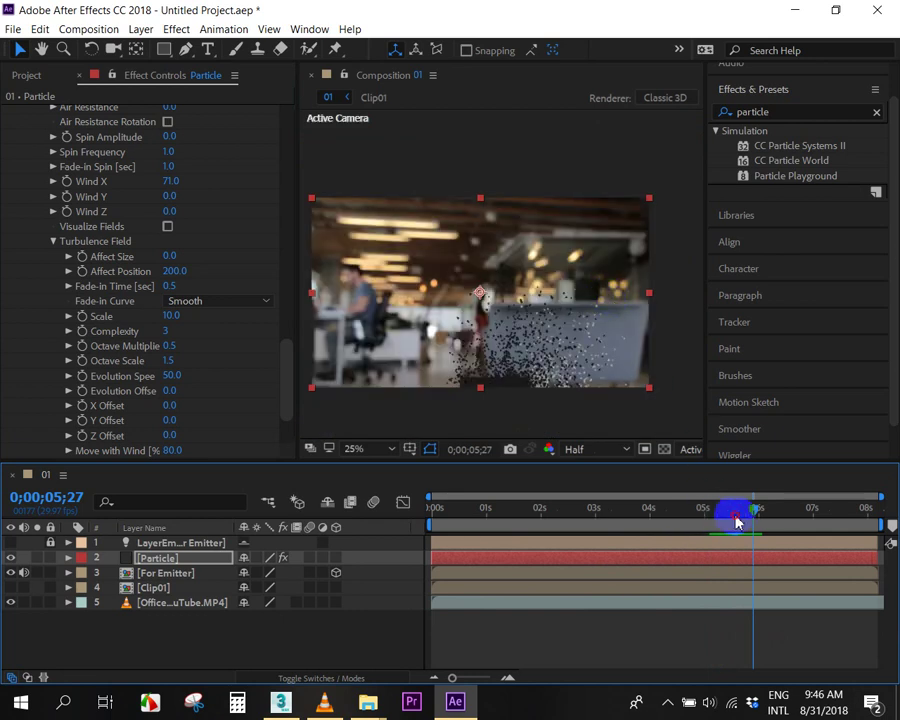
{"action": "left_click_drag", "start_coordinate": [737, 520], "coordinate": [688, 527]}
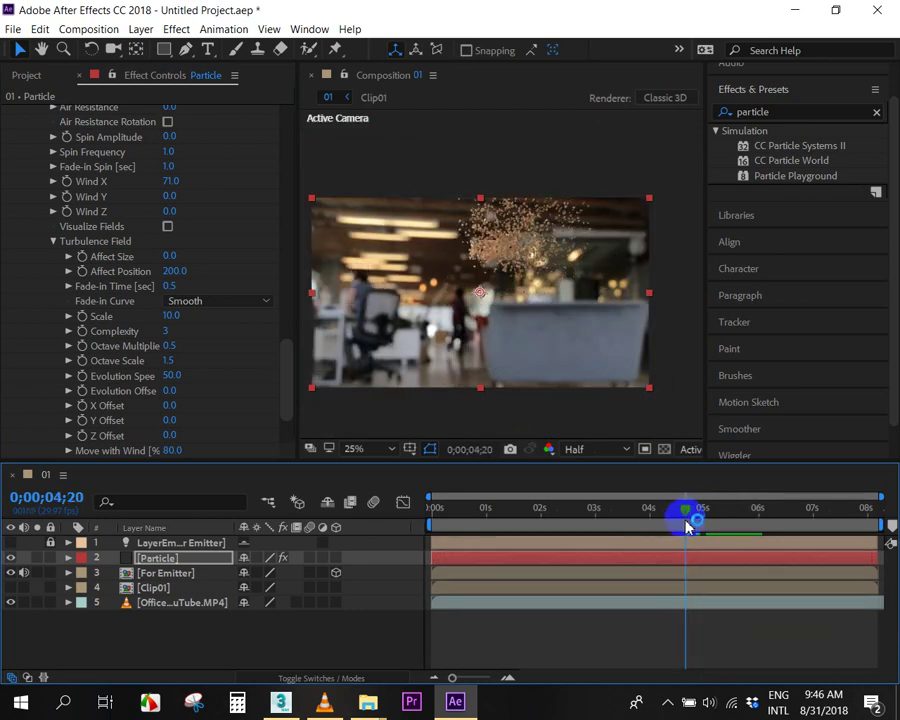
{"action": "key", "text": "space"}
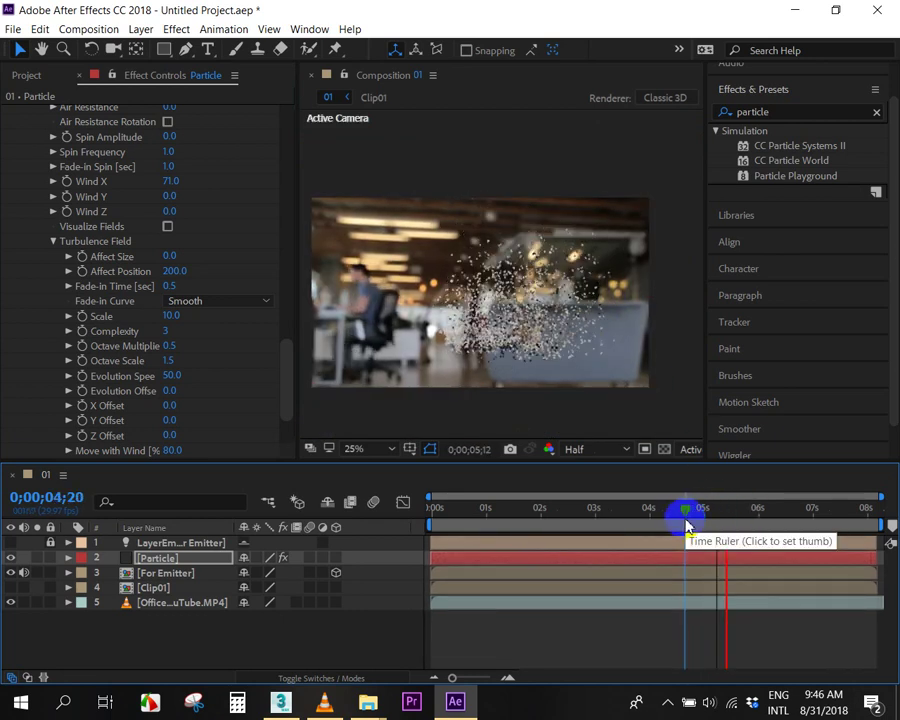
{"action": "left_click_drag", "start_coordinate": [743, 522], "coordinate": [725, 517]}
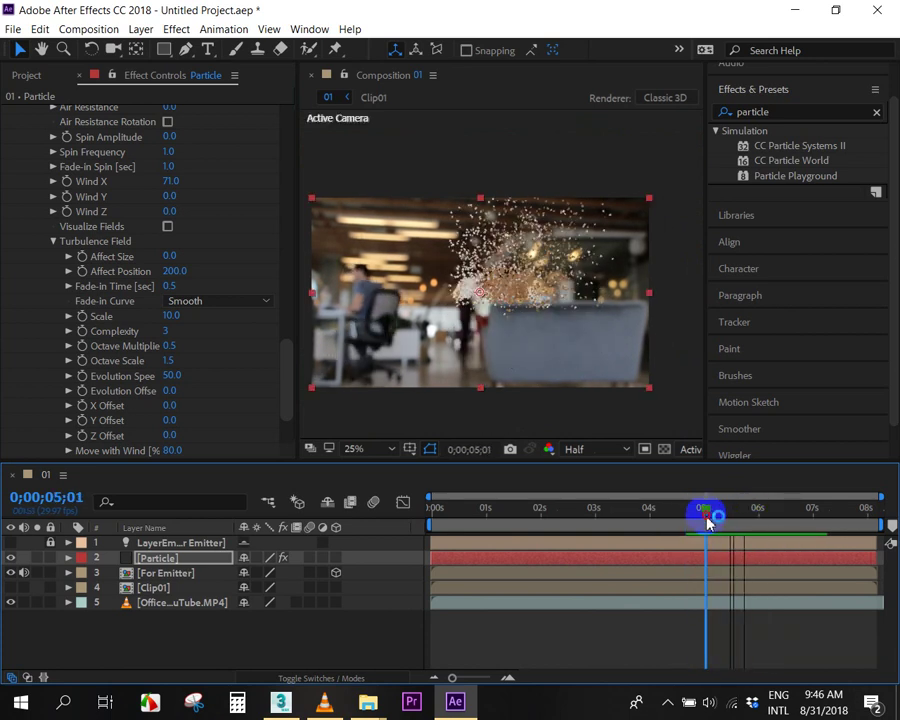
{"action": "left_click", "coordinate": [327, 701]}
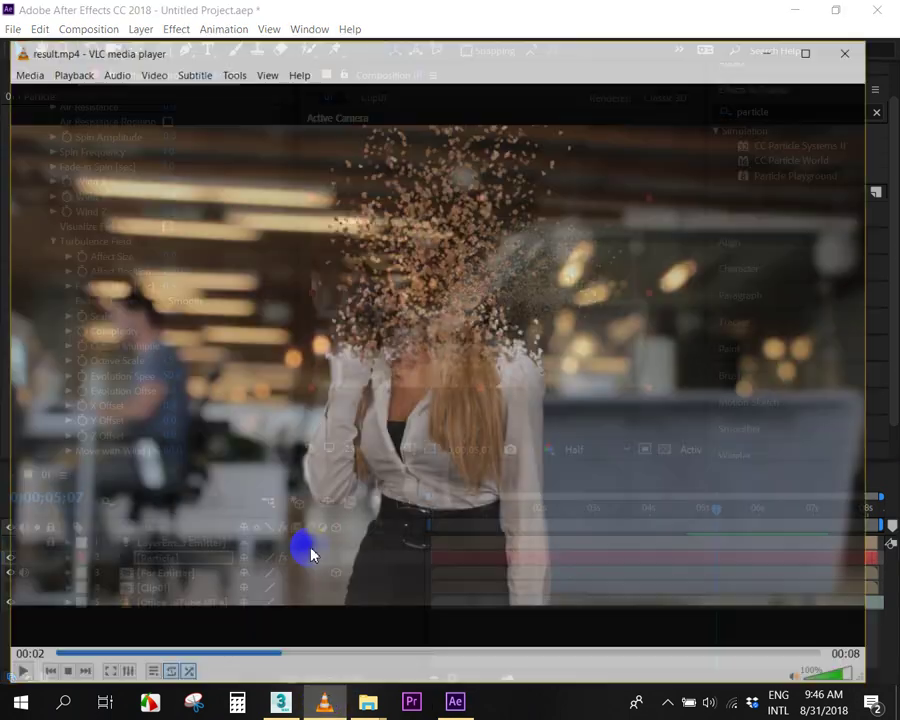
Rewind result.mp4 to about 00:01, pause it, and switch back to After Effects.
{"action": "left_click", "coordinate": [229, 648]}
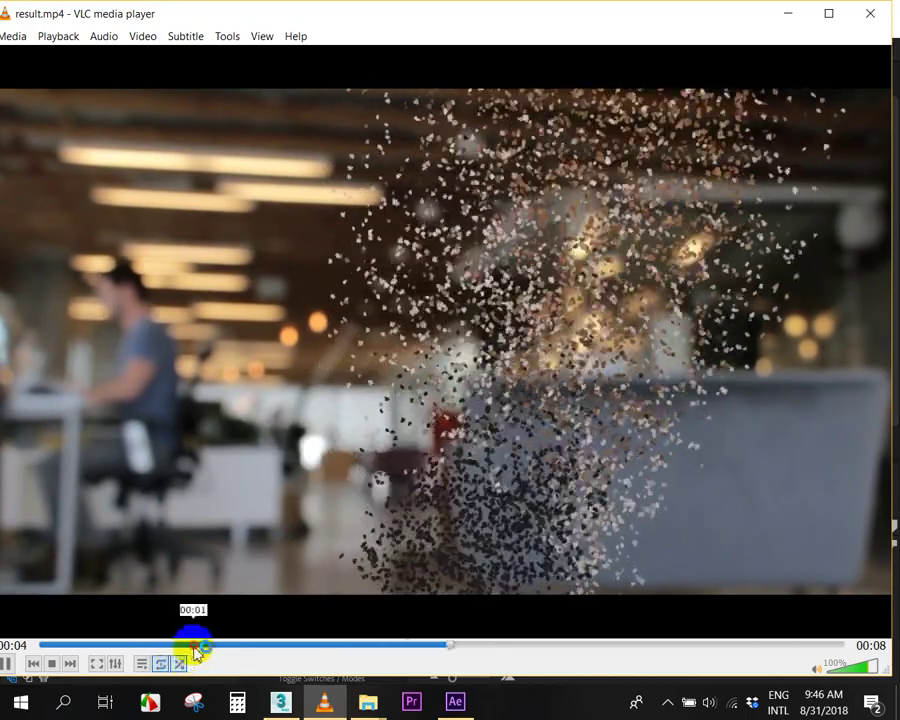
{"action": "left_click", "coordinate": [195, 646]}
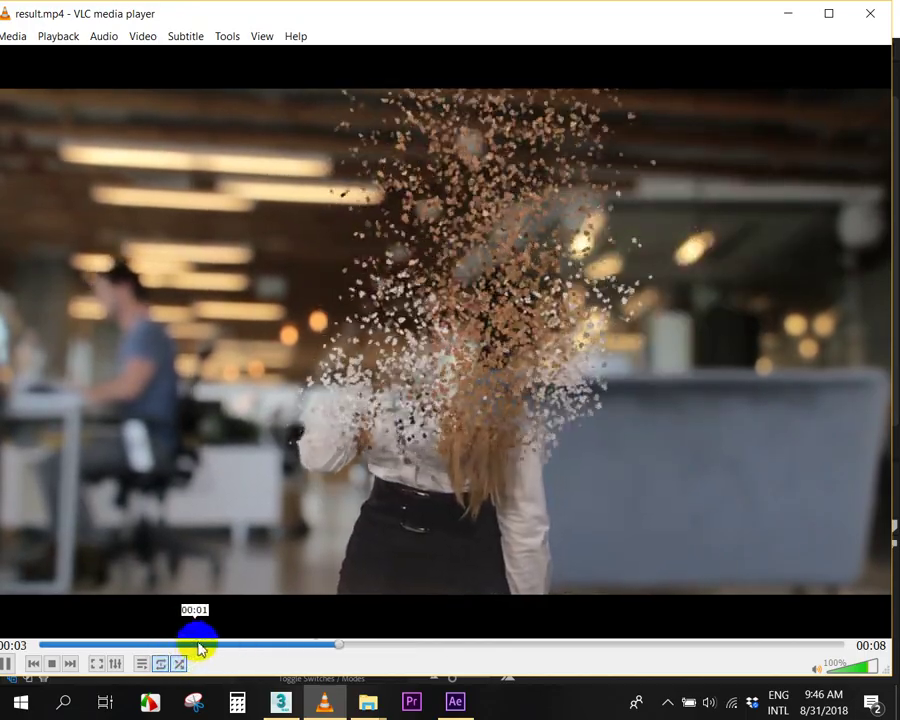
{"action": "key", "text": "space"}
{"action": "left_click", "coordinate": [453, 704]}
{"action": "left_click_drag", "start_coordinate": [281, 358], "coordinate": [283, 277]}
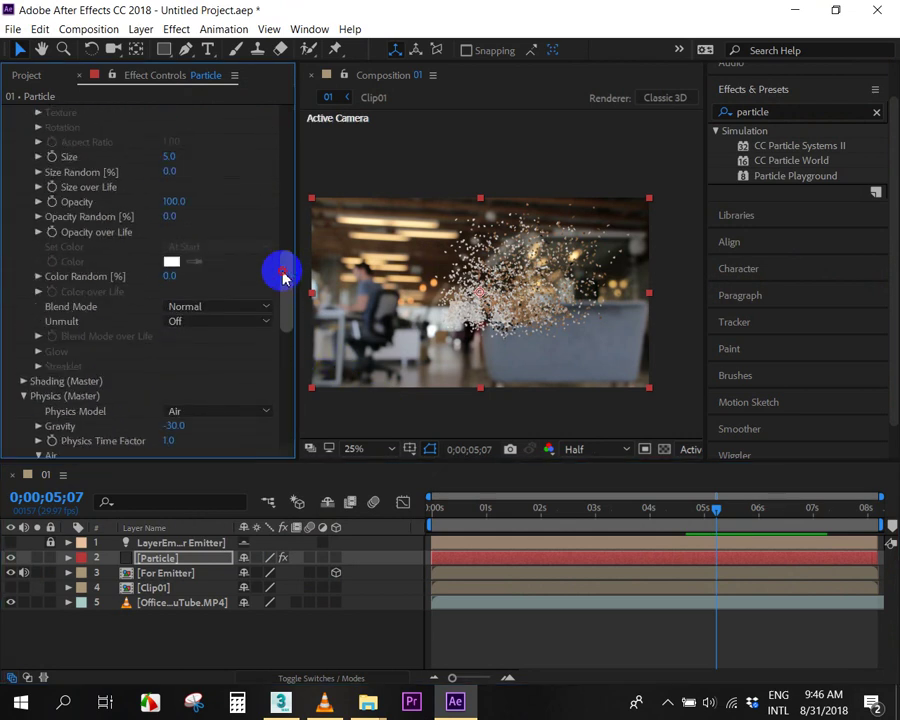
Set the Layer Emitter's Layer Sampling to Particle Birth Time.
{"action": "left_click_drag", "start_coordinate": [285, 285], "coordinate": [210, 328]}
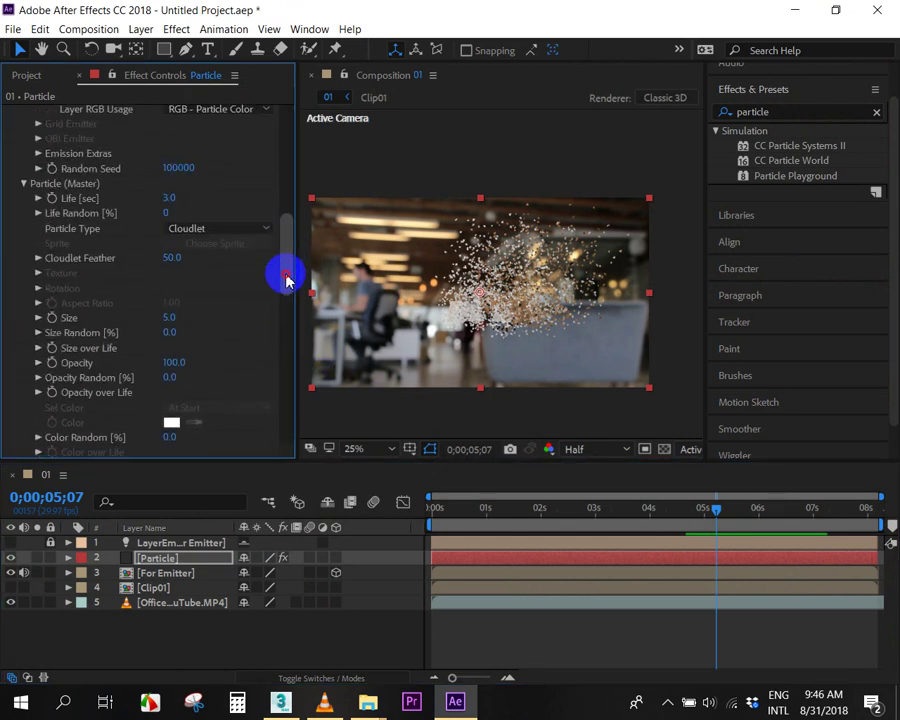
{"action": "left_click", "coordinate": [210, 303]}
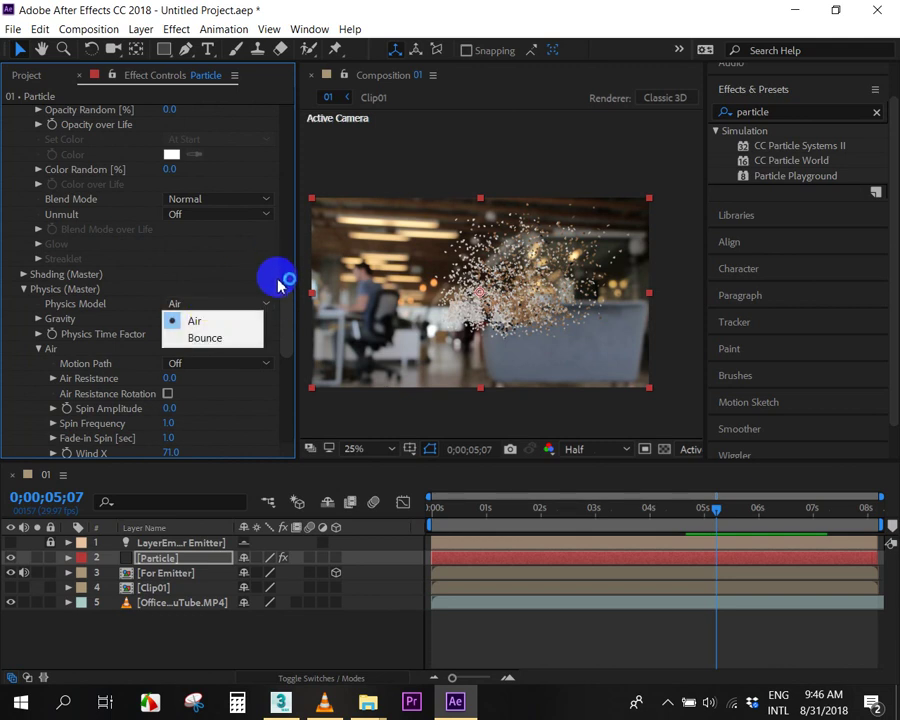
{"action": "left_click_drag", "start_coordinate": [286, 300], "coordinate": [291, 195]}
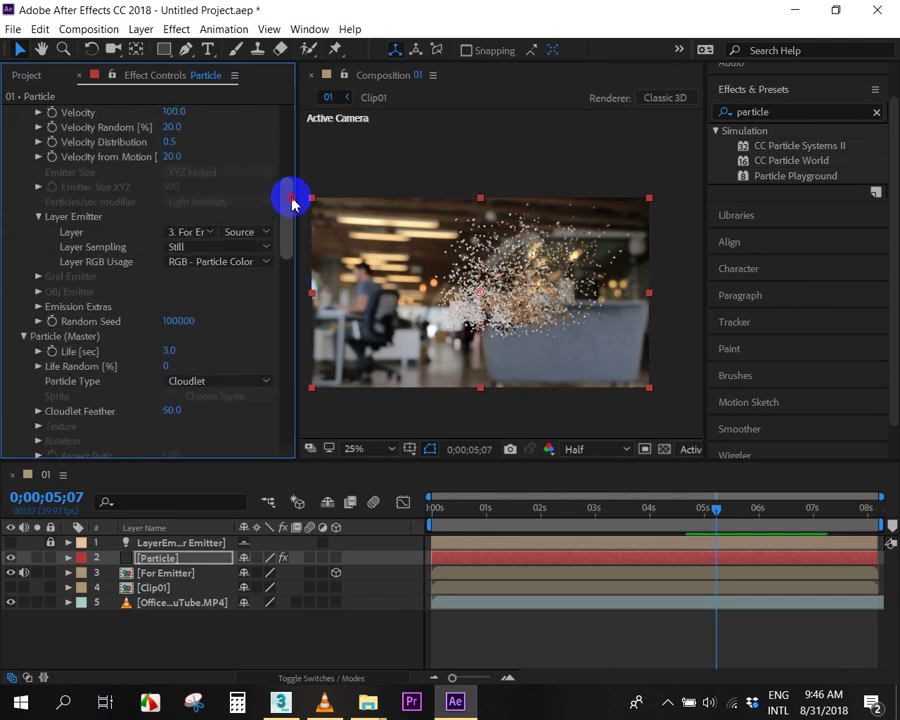
{"action": "left_click", "coordinate": [204, 250]}
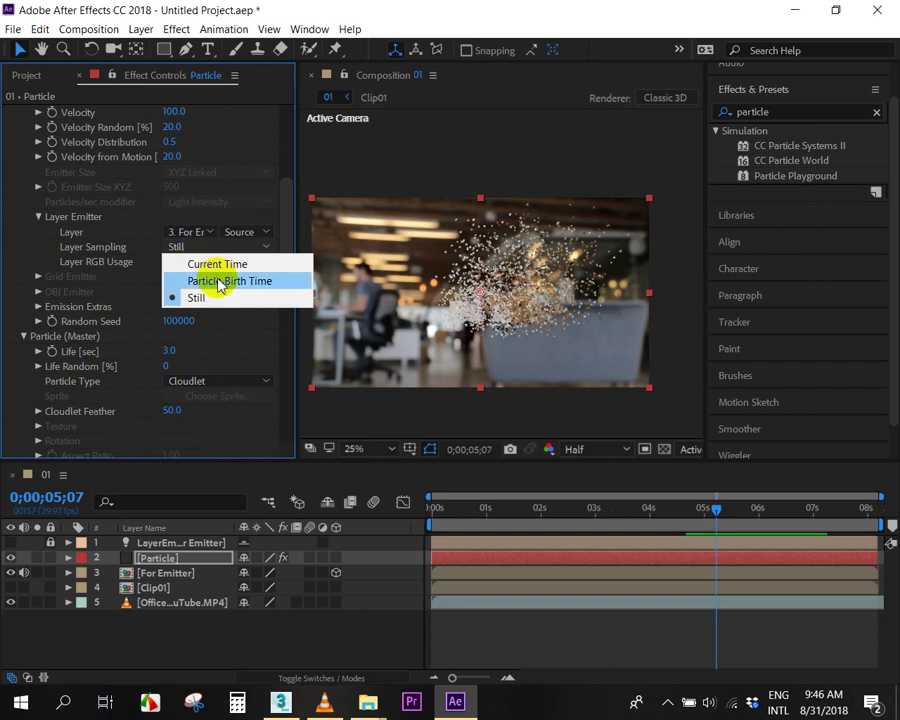
{"action": "left_click", "coordinate": [219, 283]}
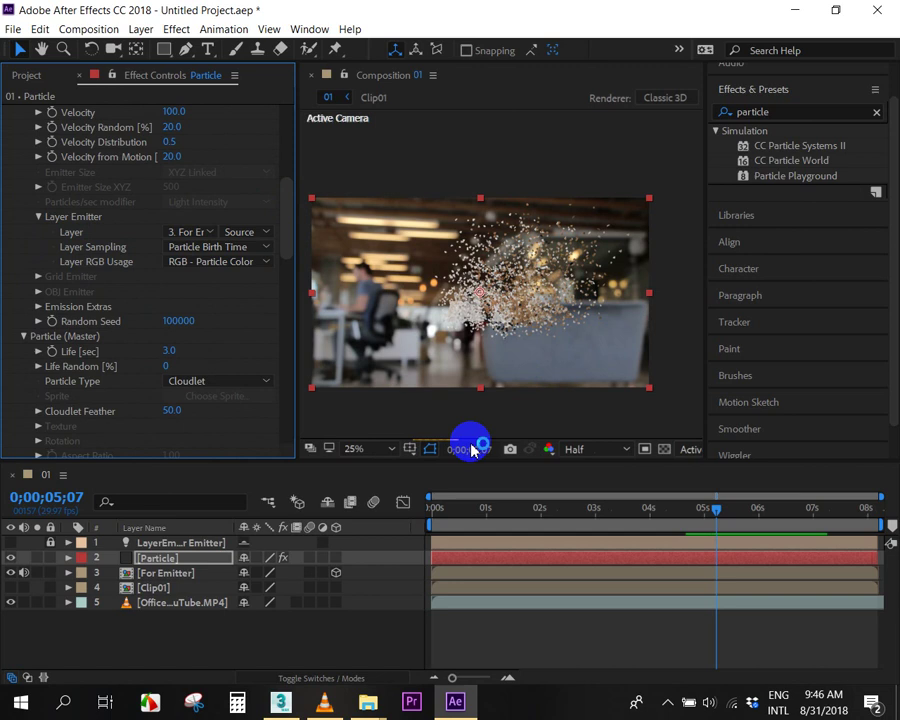
Preview the dissolve from 0;00;04;21 with the new sampling.
{"action": "left_click_drag", "start_coordinate": [716, 510], "coordinate": [690, 515]}
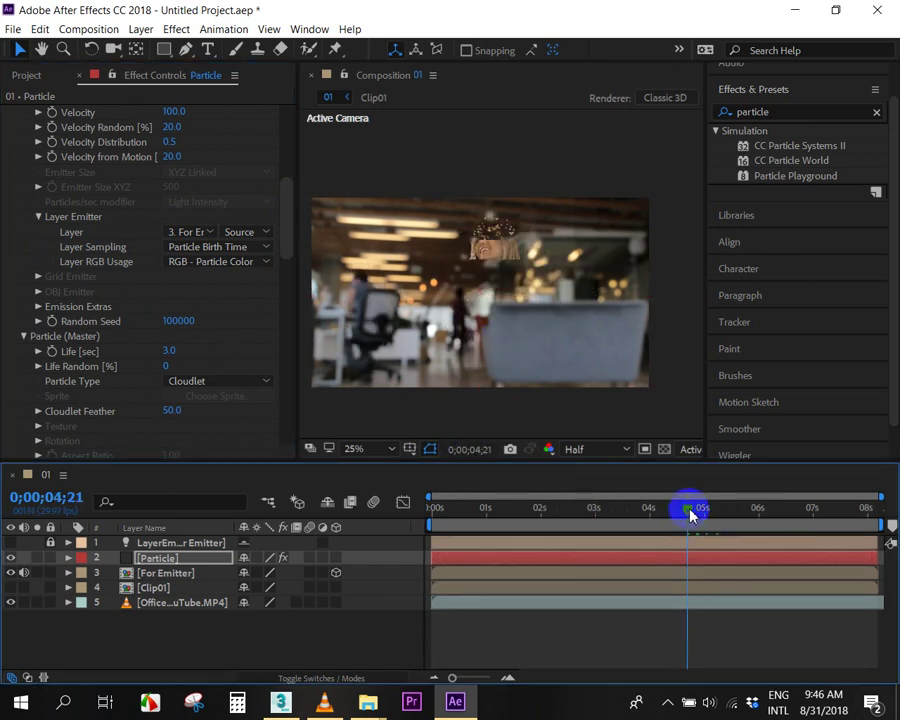
{"action": "key", "text": "space"}
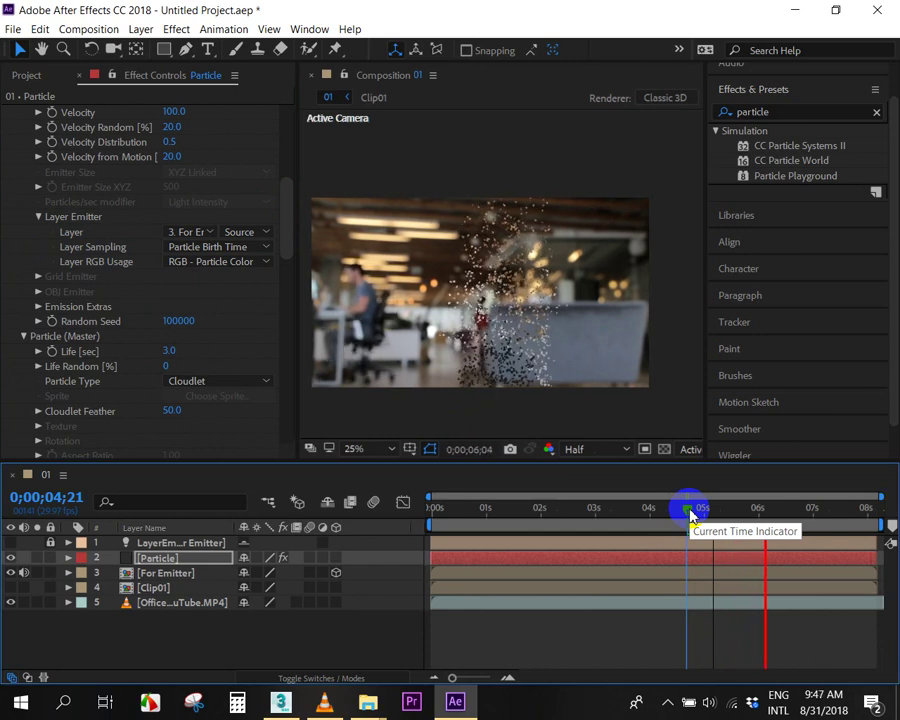
{"action": "left_click", "coordinate": [505, 318]}
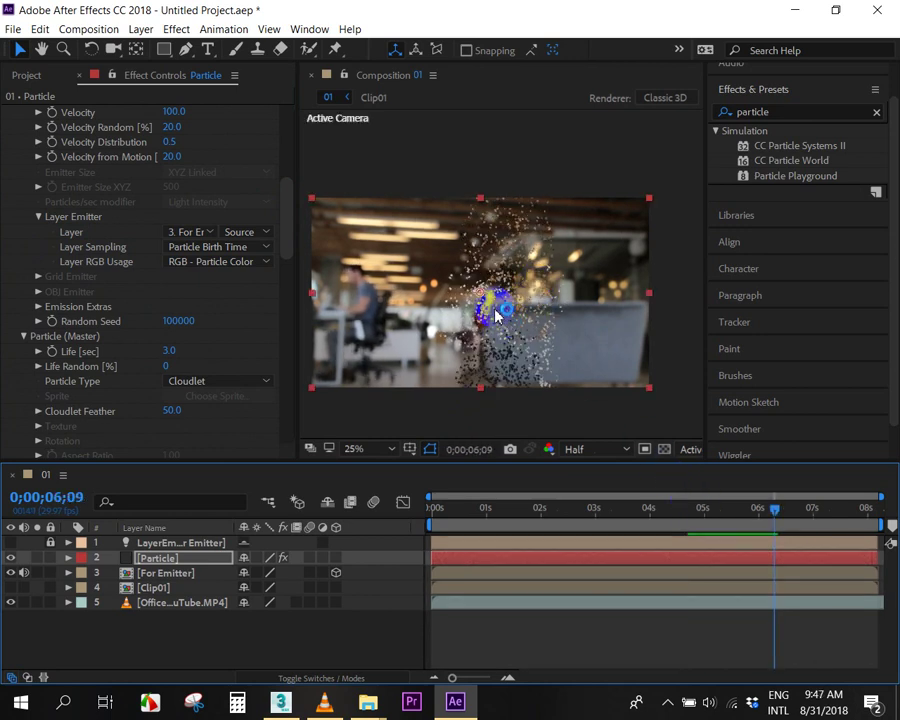
{"action": "left_click_drag", "start_coordinate": [545, 295], "coordinate": [551, 260]}
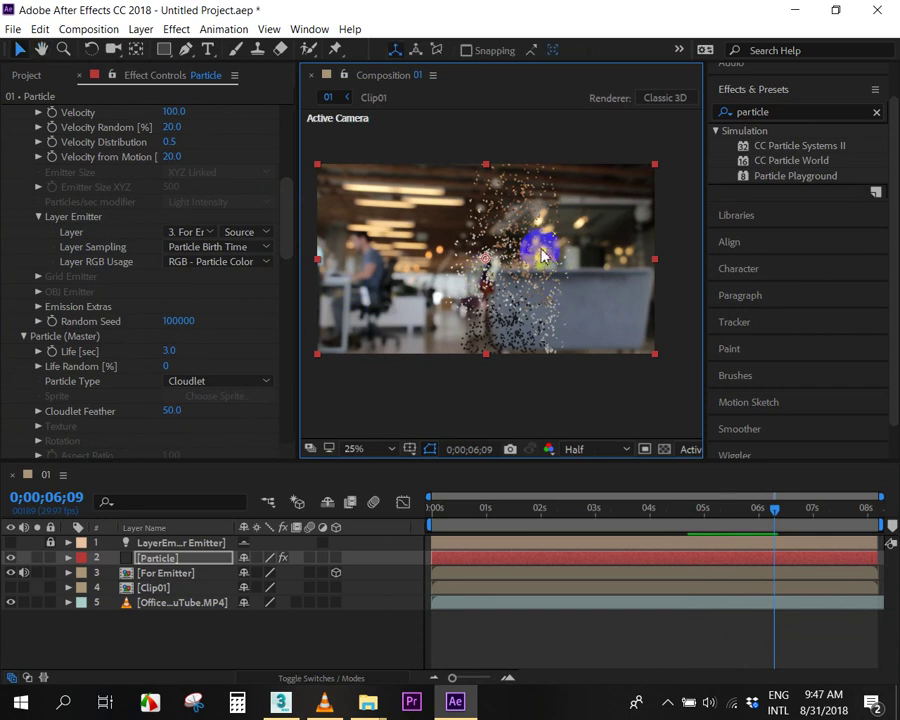
{"action": "mouse_move", "coordinate": [756, 508]}
{"action": "left_mouse_down"}
{"action": "mouse_move", "coordinate": [692, 525]}
{"action": "mouse_move", "coordinate": [725, 518]}
{"action": "left_mouse_up"}
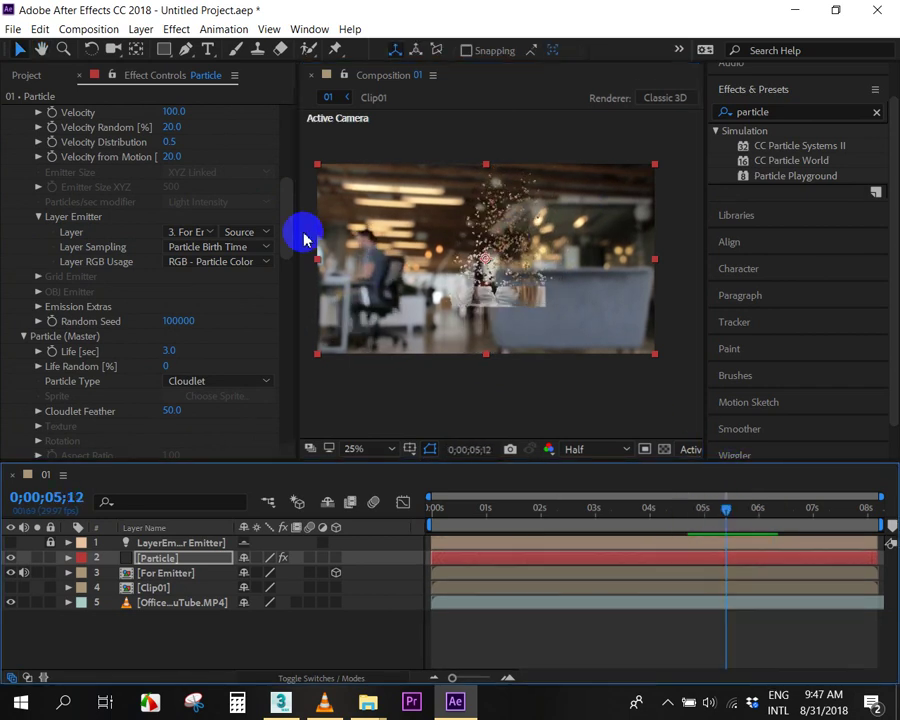
{"action": "left_click_drag", "start_coordinate": [287, 200], "coordinate": [287, 306]}
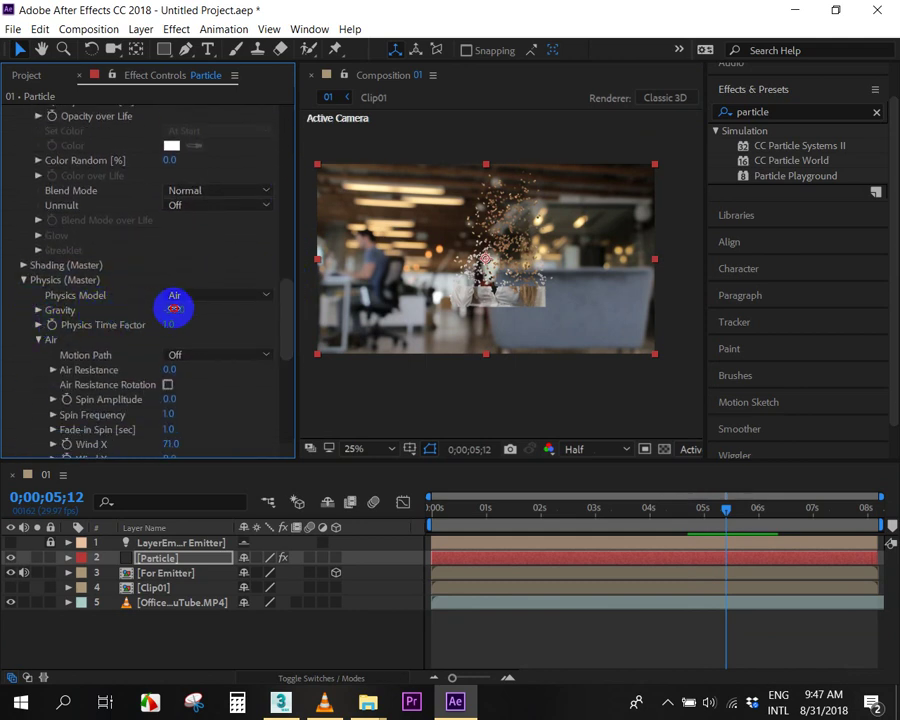
Set Gravity to -420 and Wind X to 181.
{"action": "left_click_drag", "start_coordinate": [184, 309], "coordinate": [147, 310]}
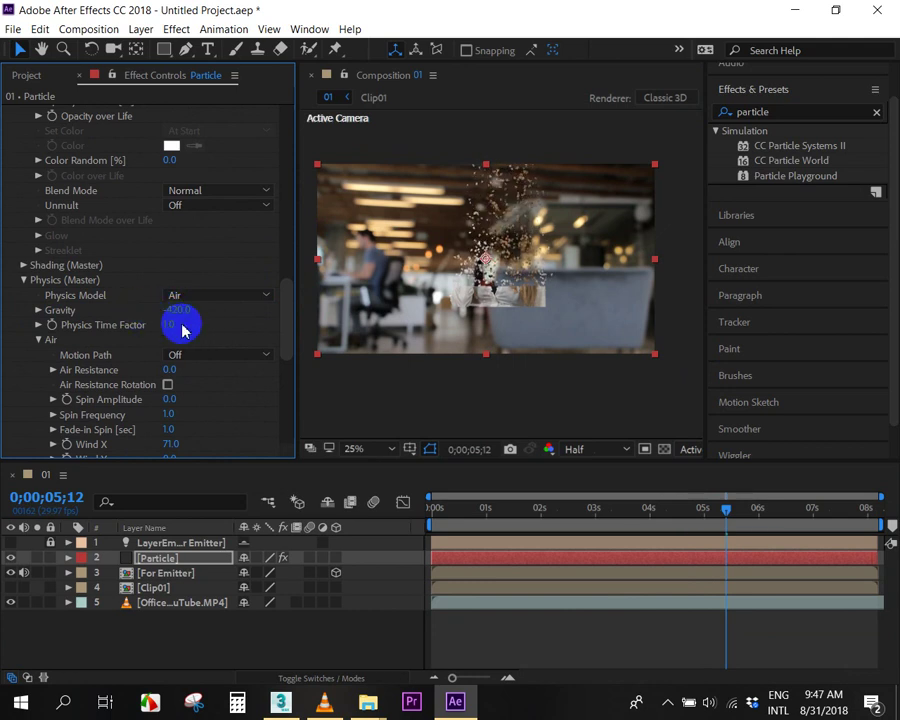
{"action": "scroll", "coordinate": [287, 303], "scroll_direction": "down", "scroll_amount": 3}
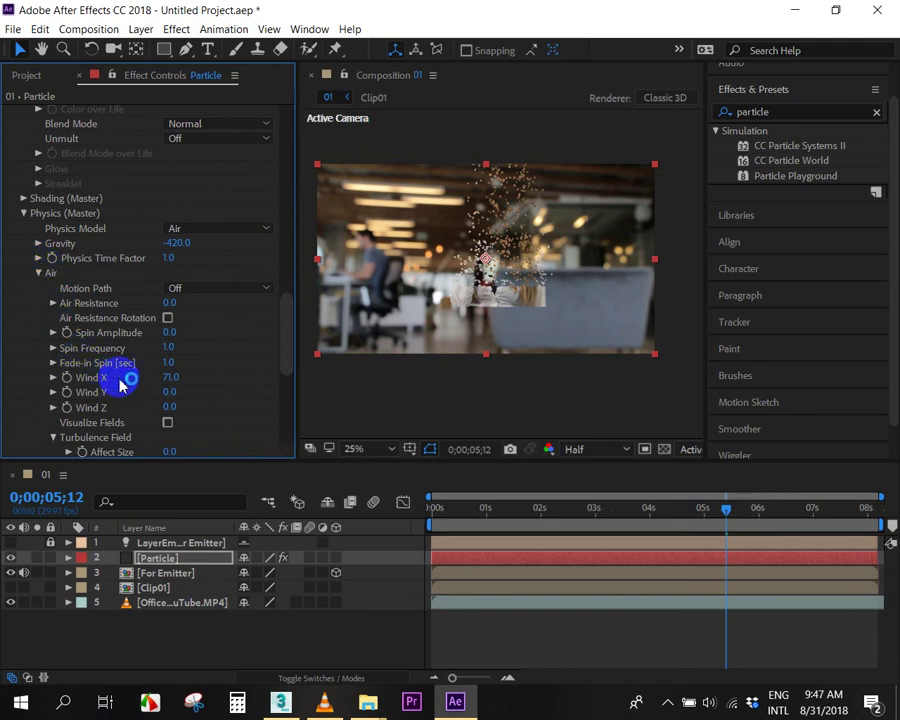
{"action": "left_click_drag", "start_coordinate": [184, 373], "coordinate": [230, 367]}
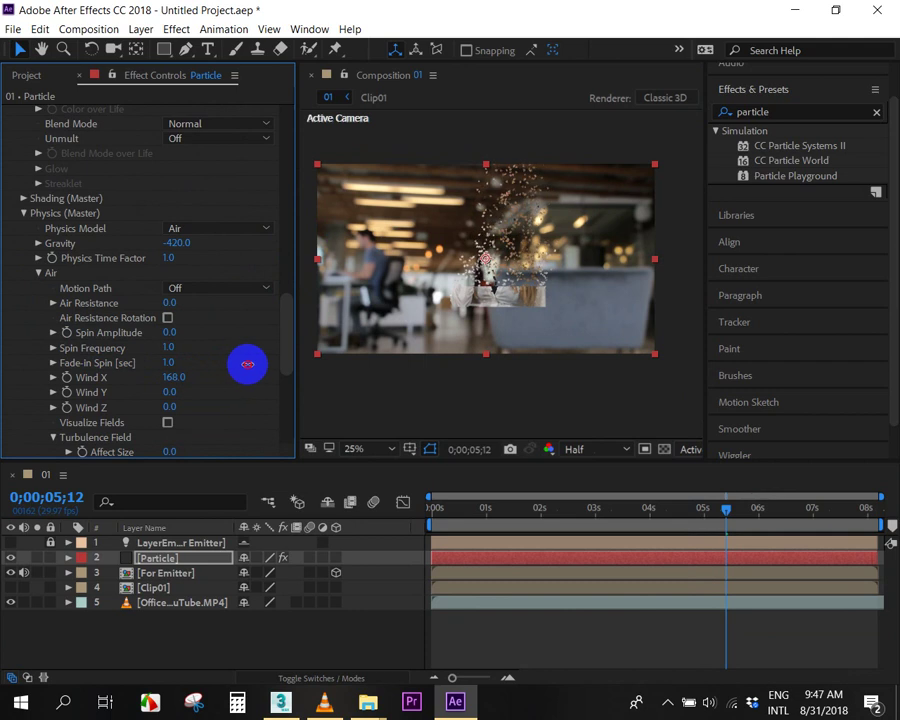
{"action": "left_click_drag", "start_coordinate": [252, 364], "coordinate": [254, 364]}
Preview the stronger wind and gravity, stopping at 0;00;05;01 to inspect the woman.
{"action": "left_click", "coordinate": [700, 514]}
{"action": "key", "text": "space"}
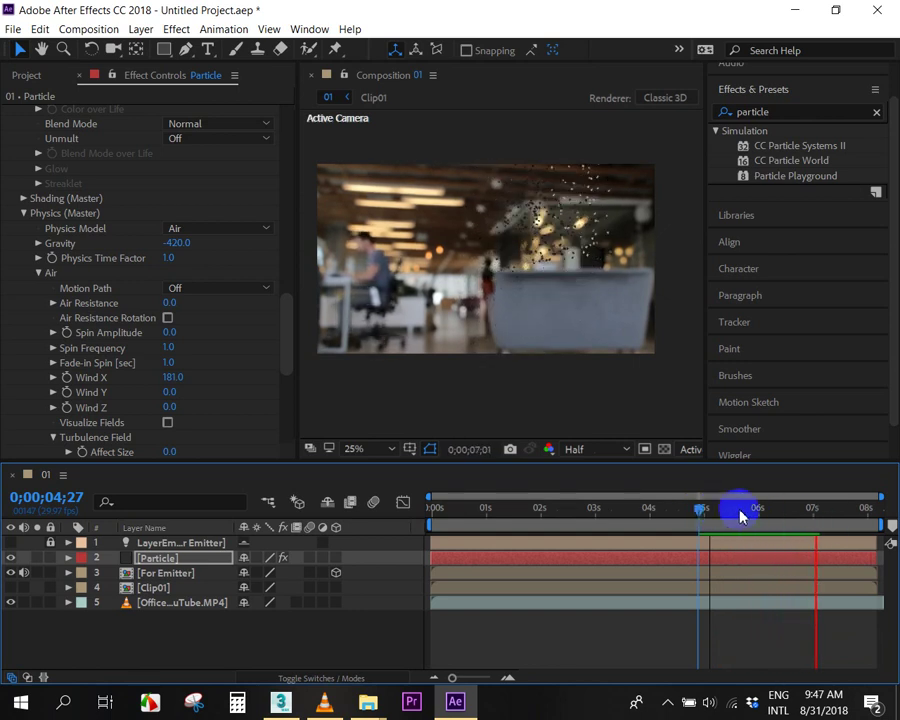
{"action": "left_click_drag", "start_coordinate": [726, 512], "coordinate": [703, 515]}
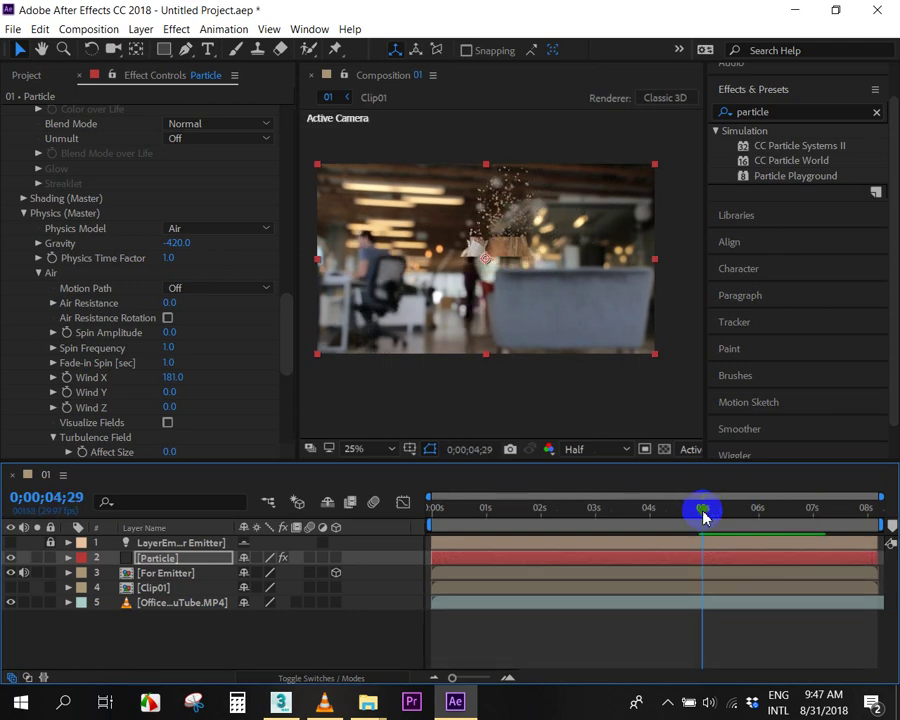
{"action": "key", "text": "space"}
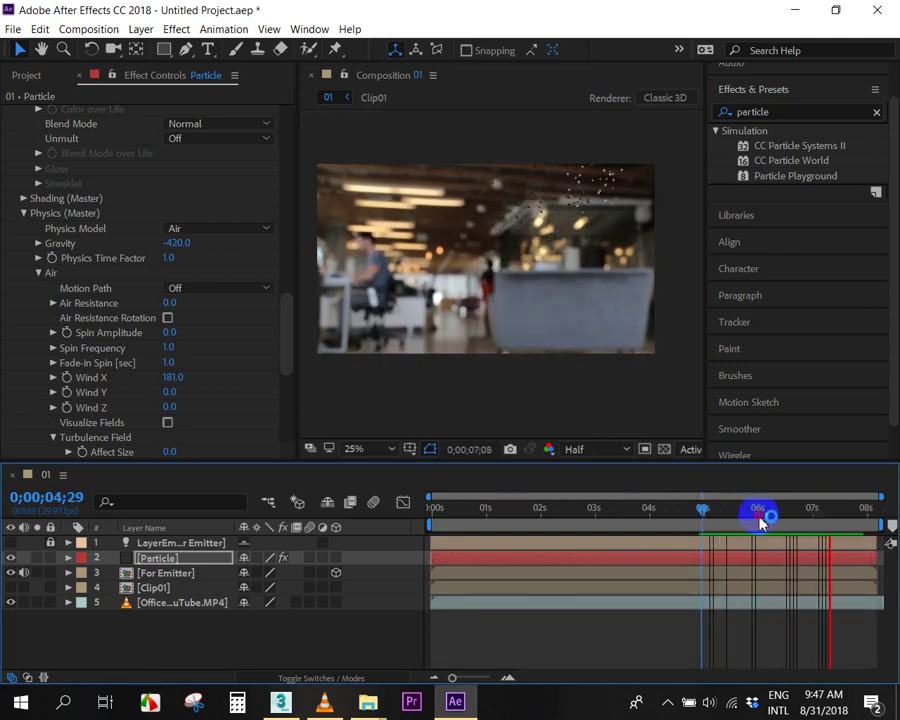
{"action": "left_click_drag", "start_coordinate": [711, 513], "coordinate": [705, 518]}
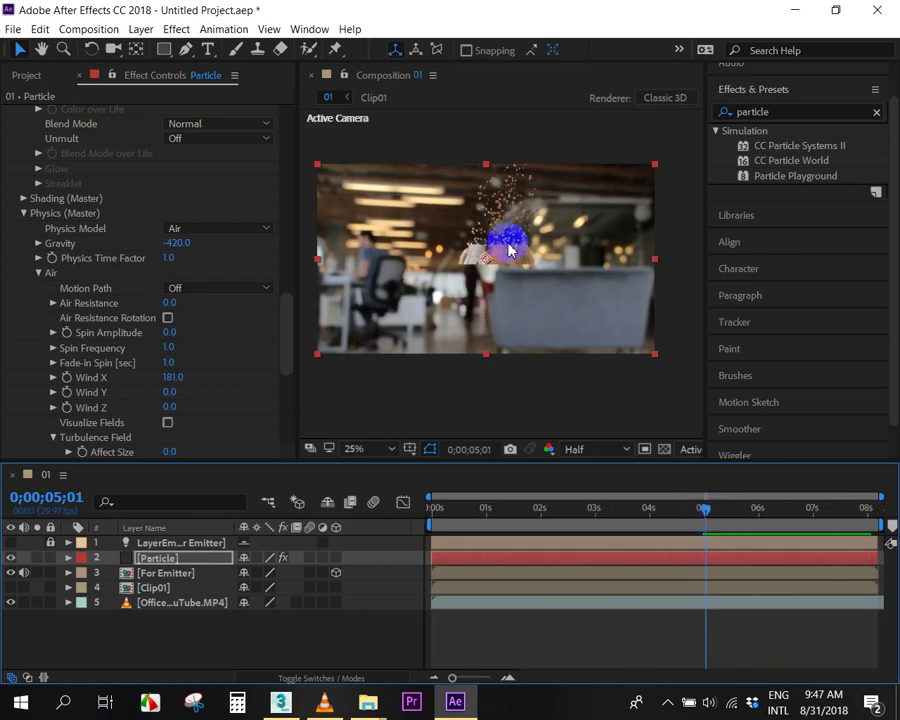
{"action": "scroll", "coordinate": [545, 221], "scroll_direction": "up", "scroll_amount": 2}
{"action": "left_click_drag", "start_coordinate": [545, 221], "coordinate": [581, 292]}
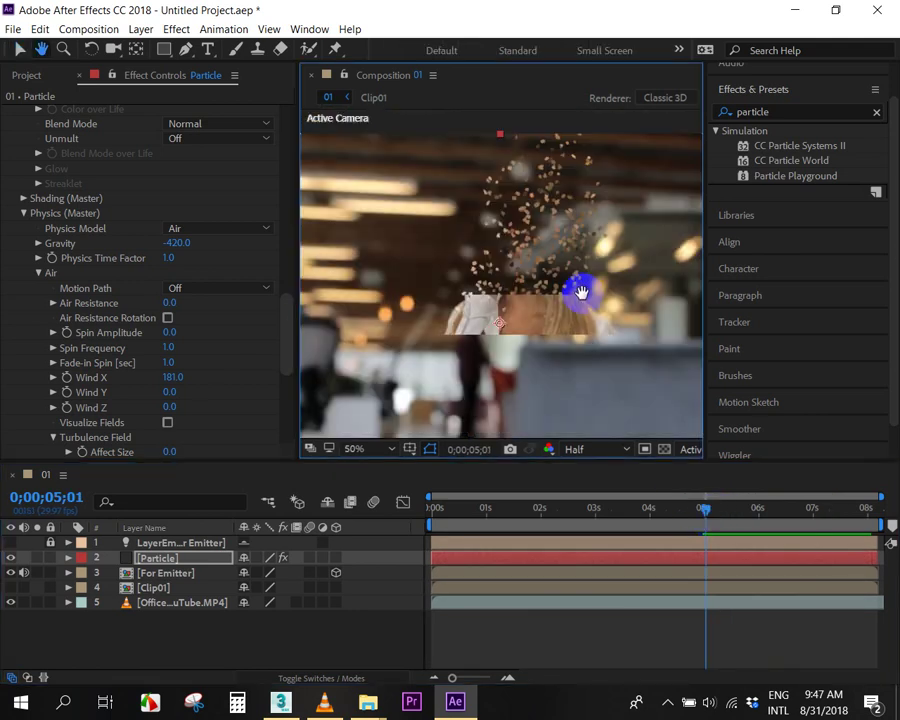
{"action": "left_click_drag", "start_coordinate": [288, 330], "coordinate": [287, 136]}
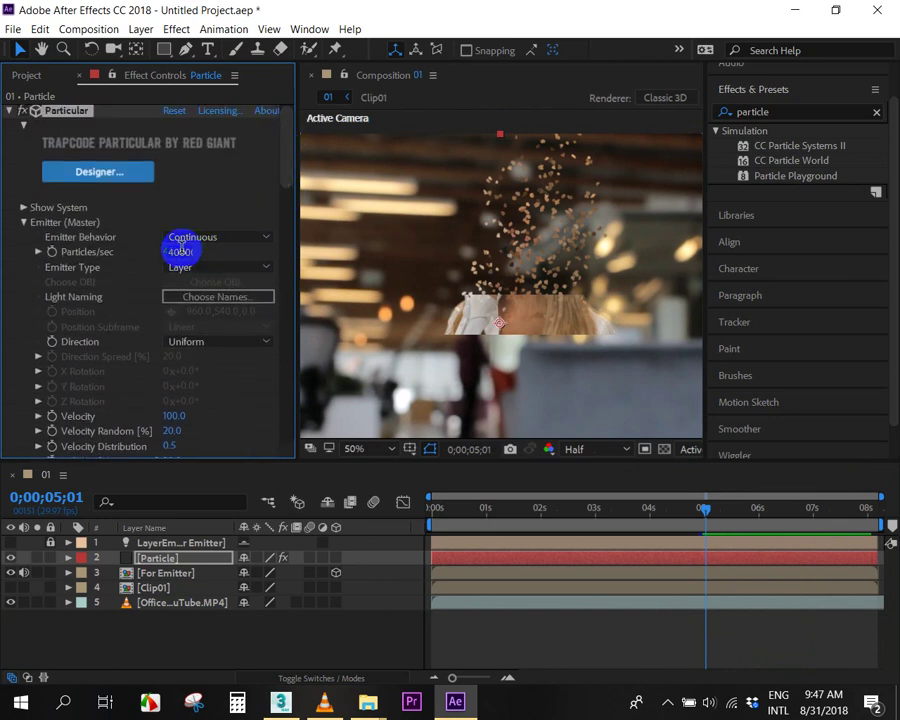
Set Particles/sec to 70000 and preview the dissolve from 0;00;05;06.
{"action": "left_click", "coordinate": [166, 252]}
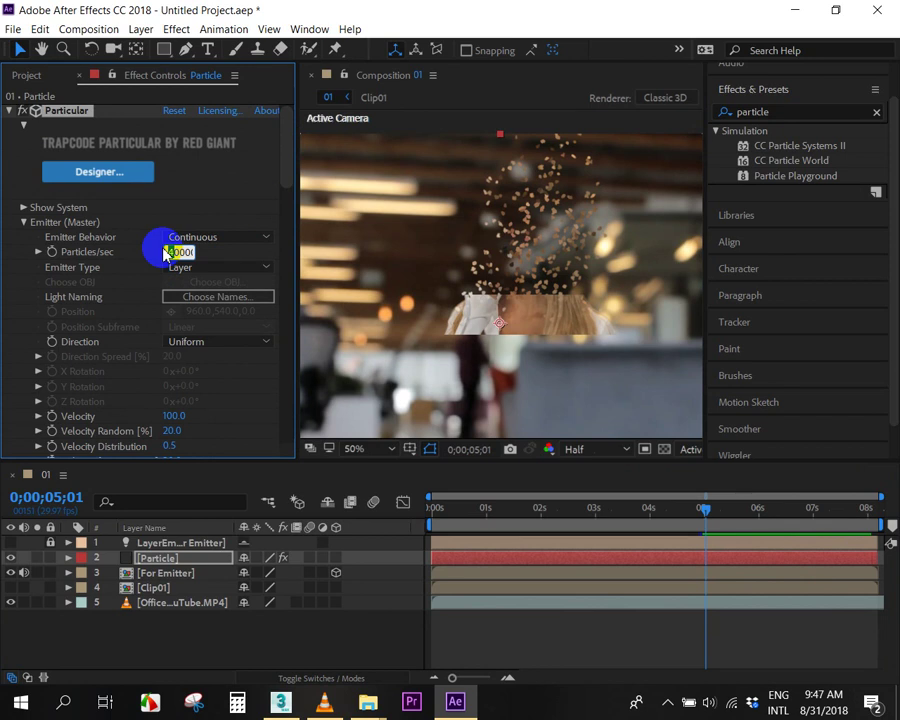
{"action": "type", "text": "70000"}
{"action": "key", "text": "Return"}
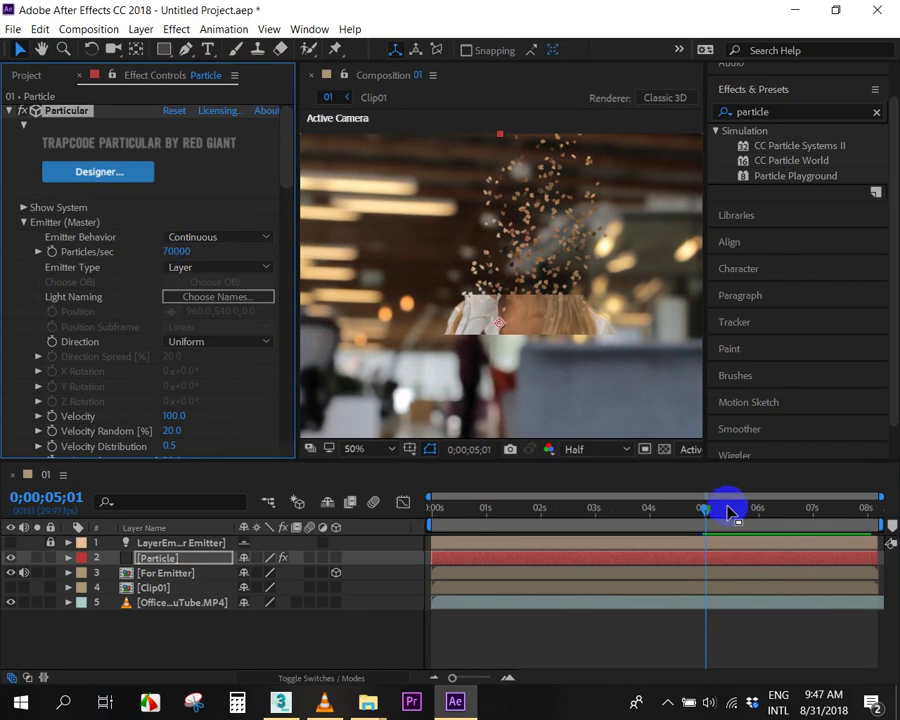
{"action": "left_click", "coordinate": [711, 512]}
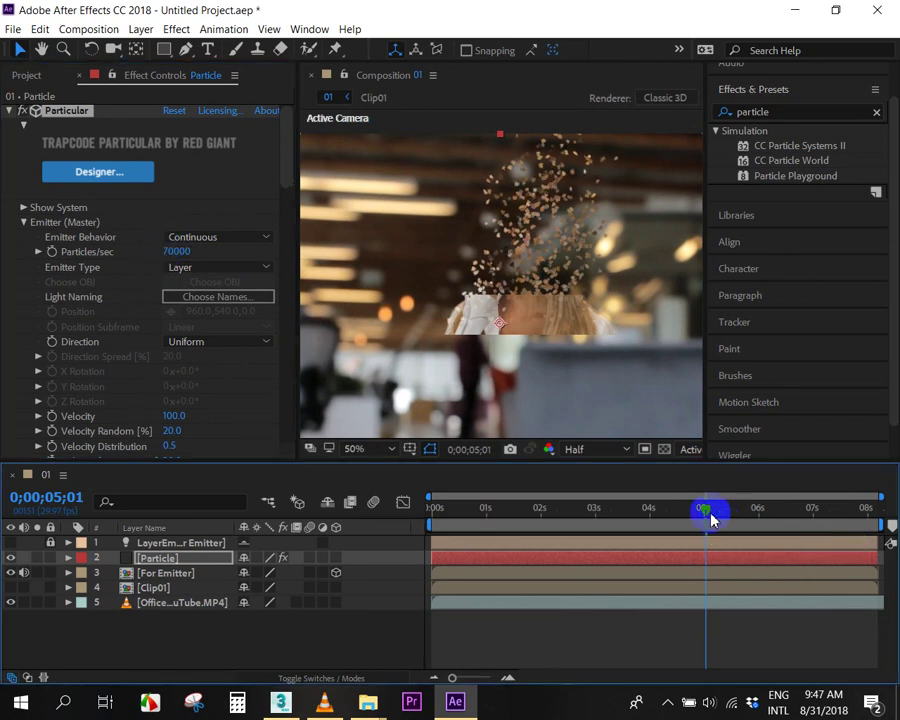
{"action": "key", "text": "space"}
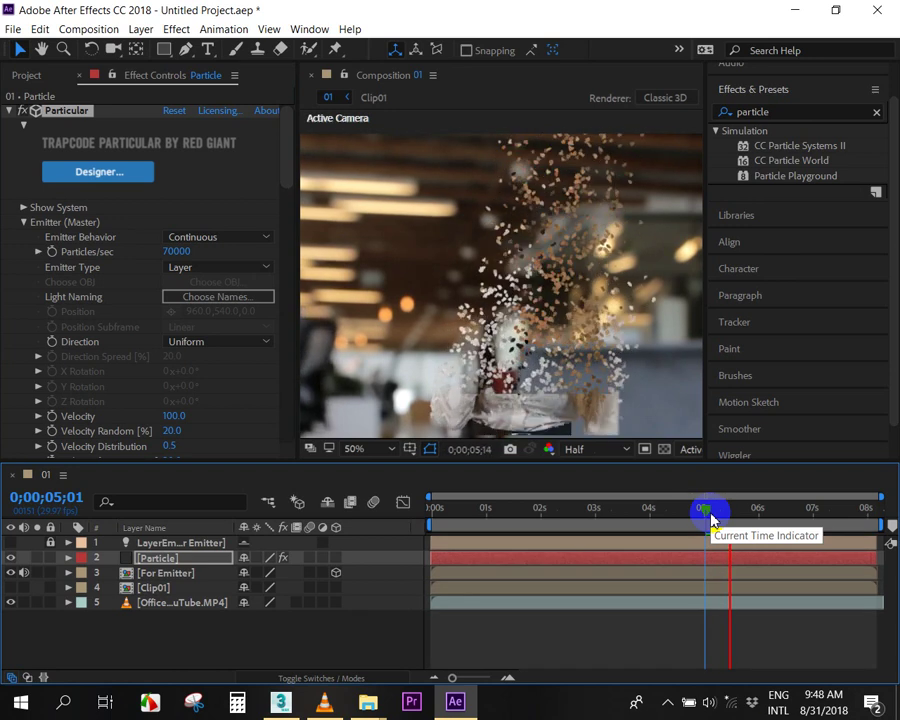
{"action": "key", "text": "space"}
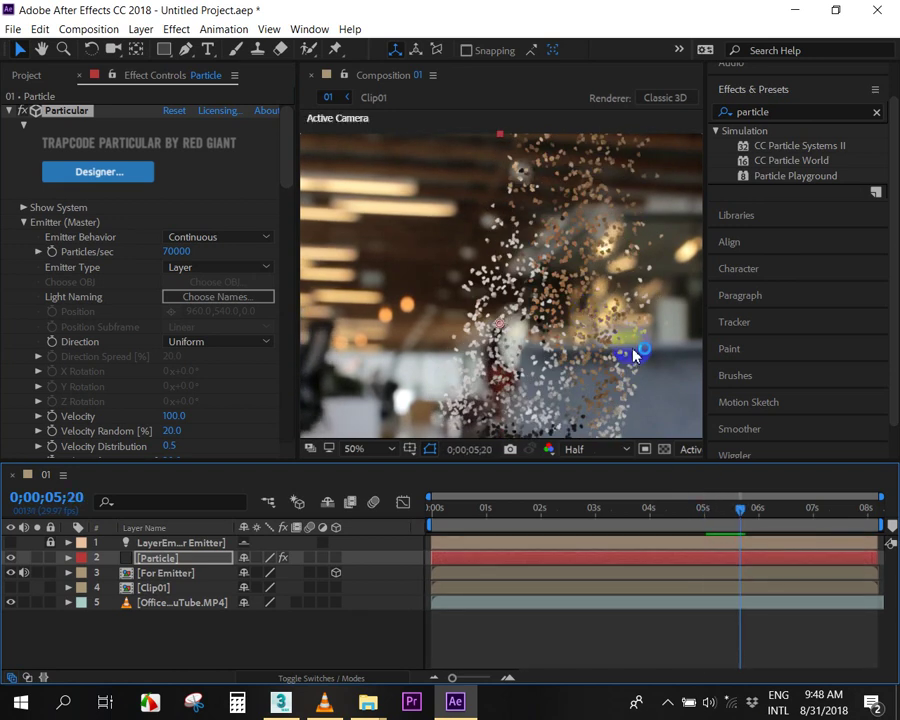
{"action": "scroll", "coordinate": [632, 352], "scroll_direction": "down", "scroll_amount": 2}
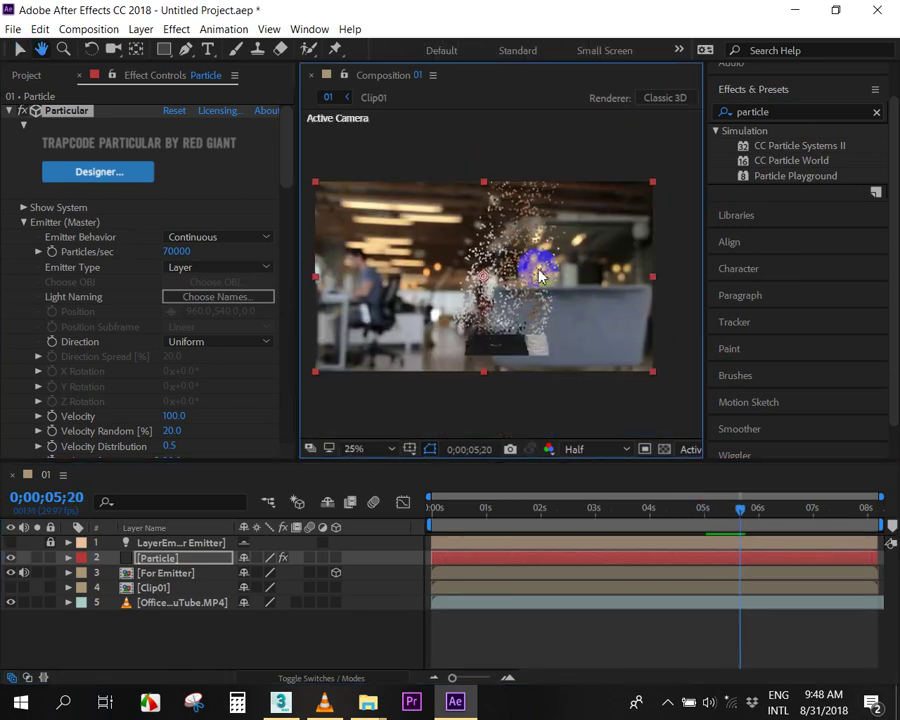
{"action": "left_click_drag", "start_coordinate": [604, 326], "coordinate": [598, 293]}
{"action": "left_click_drag", "start_coordinate": [738, 520], "coordinate": [714, 516]}
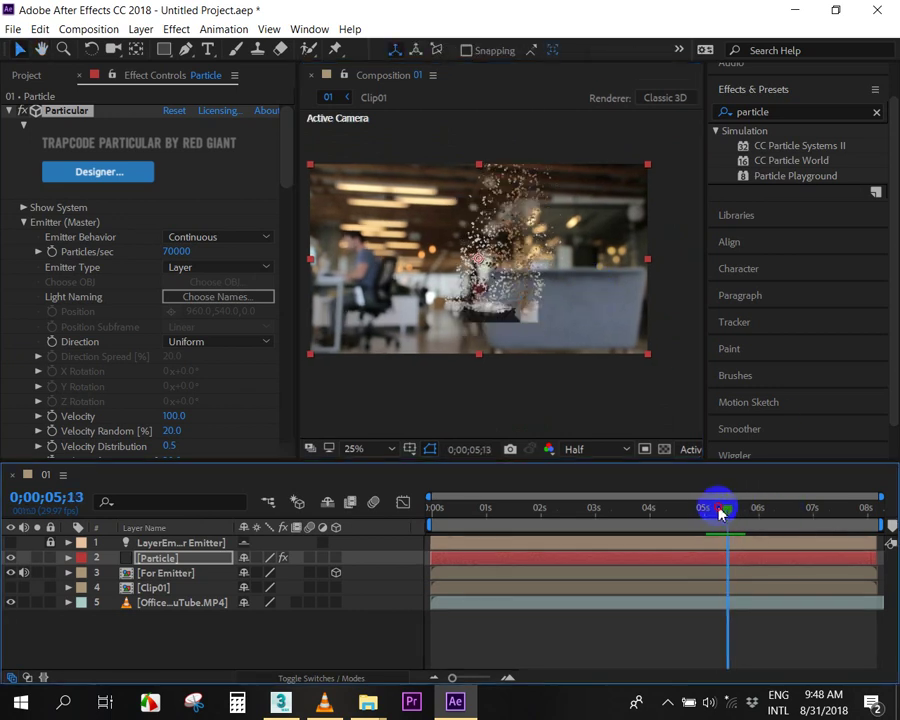
{"action": "key", "text": "space"}
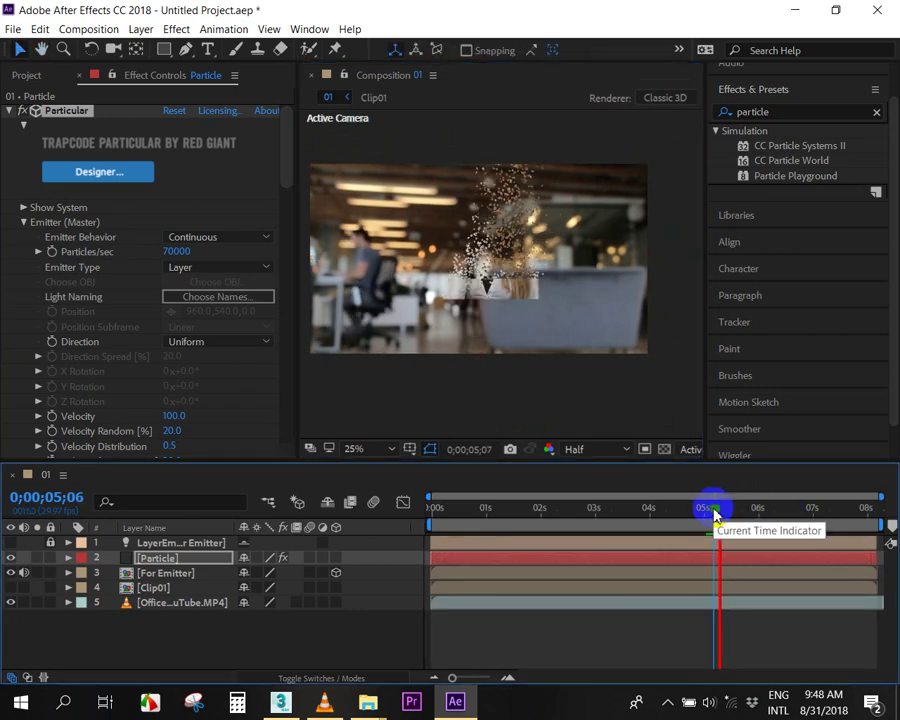
{"action": "left_click", "coordinate": [393, 296]}
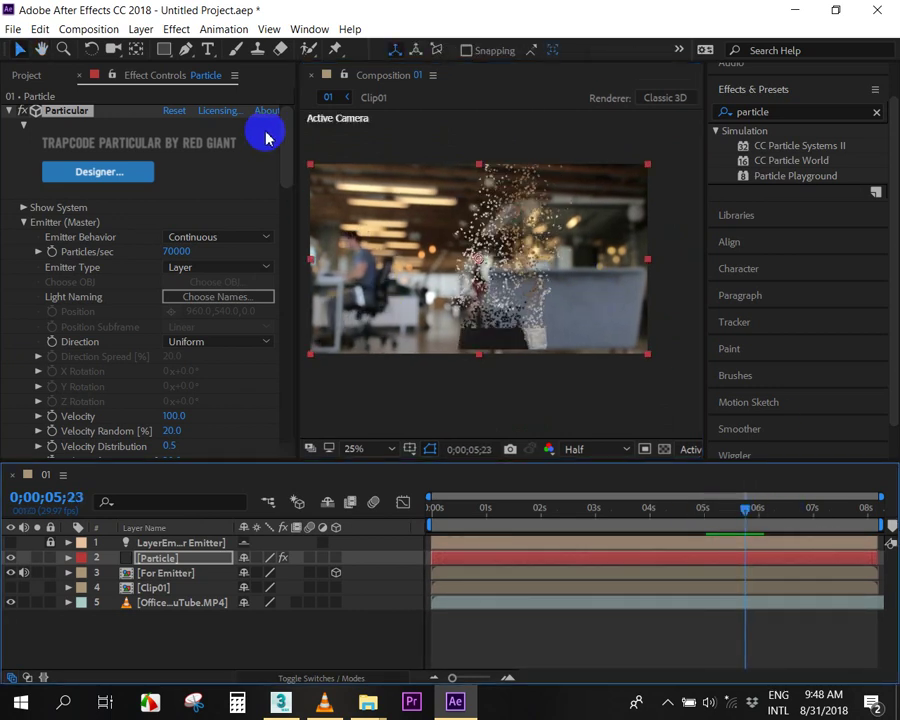
Raise Particles/sec to 90000 and Particle Size to 6, then check frames up to 0;00;05;29.
{"action": "left_click", "coordinate": [172, 251]}
{"action": "type", "text": "90000"}
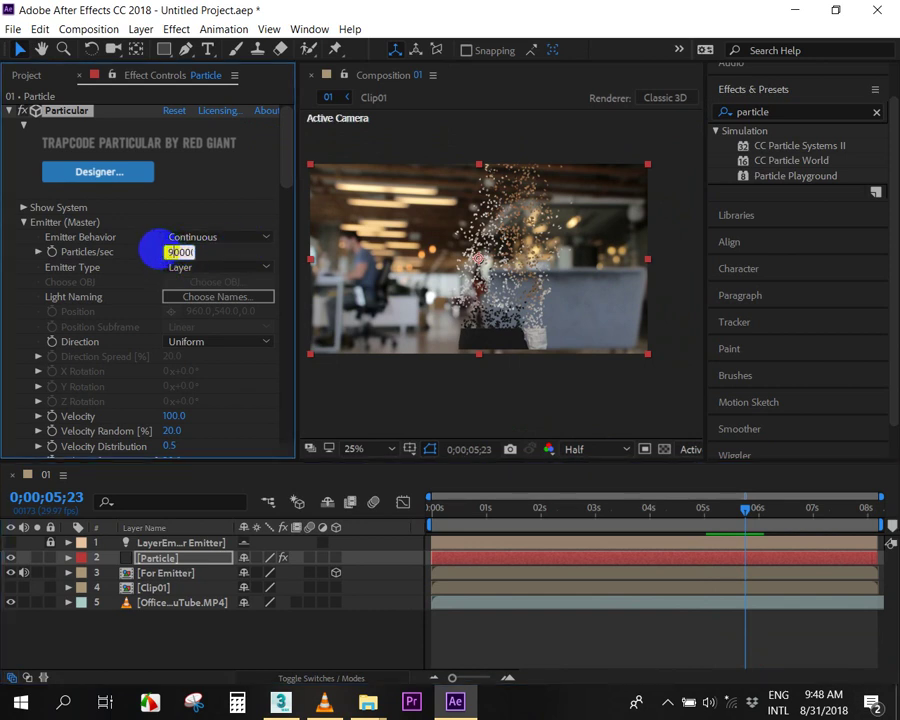
{"action": "key", "text": "Return"}
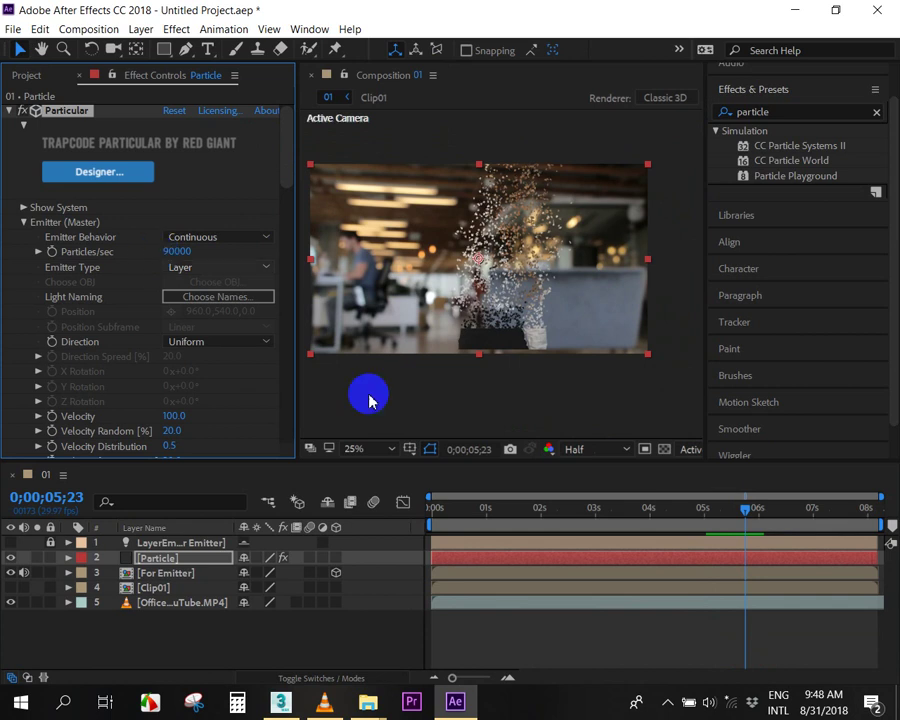
{"action": "left_click_drag", "start_coordinate": [291, 165], "coordinate": [287, 255]}
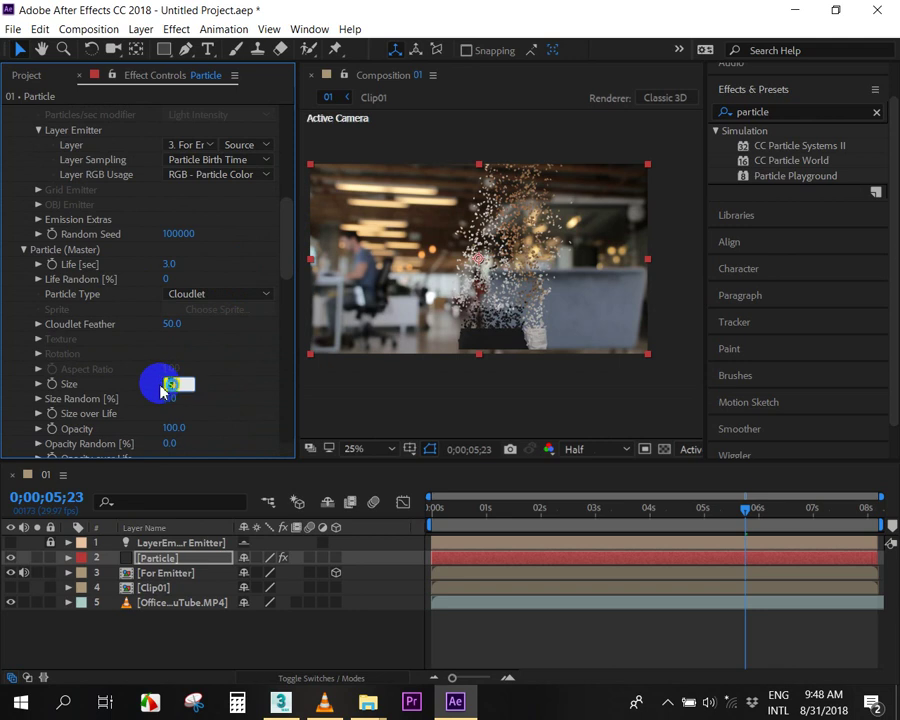
{"action": "type", "text": "6"}
{"action": "key", "text": "Return"}
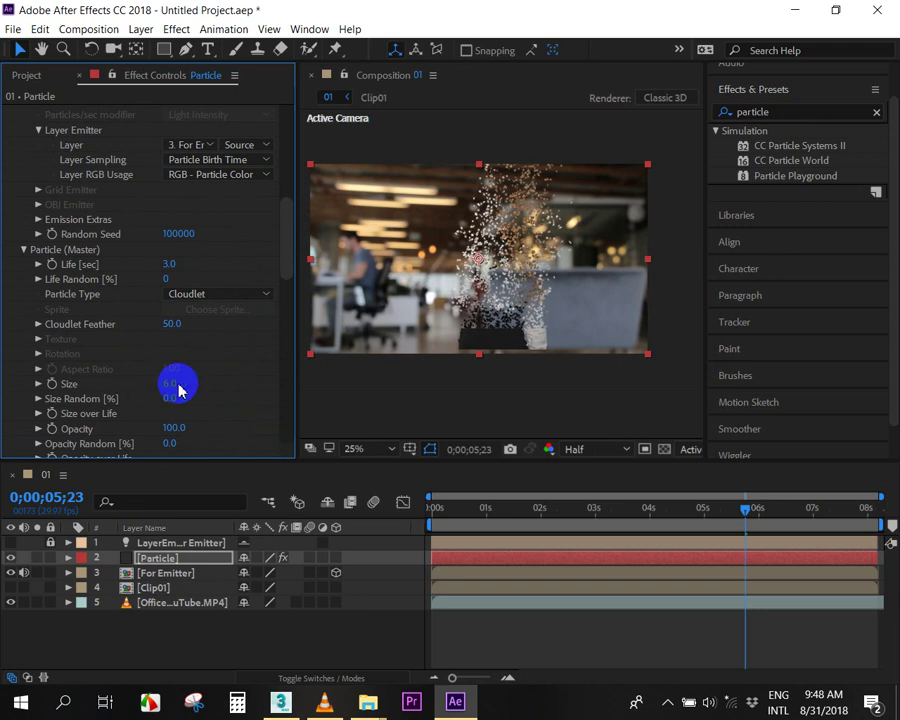
{"action": "left_click", "coordinate": [740, 514]}
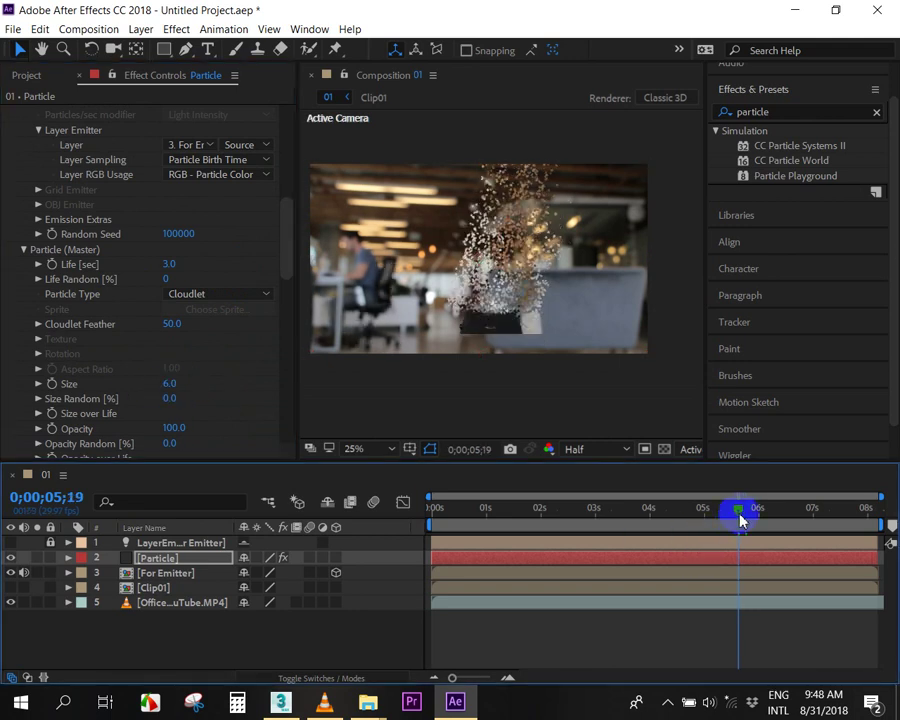
{"action": "left_click_drag", "start_coordinate": [740, 518], "coordinate": [757, 512]}
{"action": "left_click", "coordinate": [320, 230]}
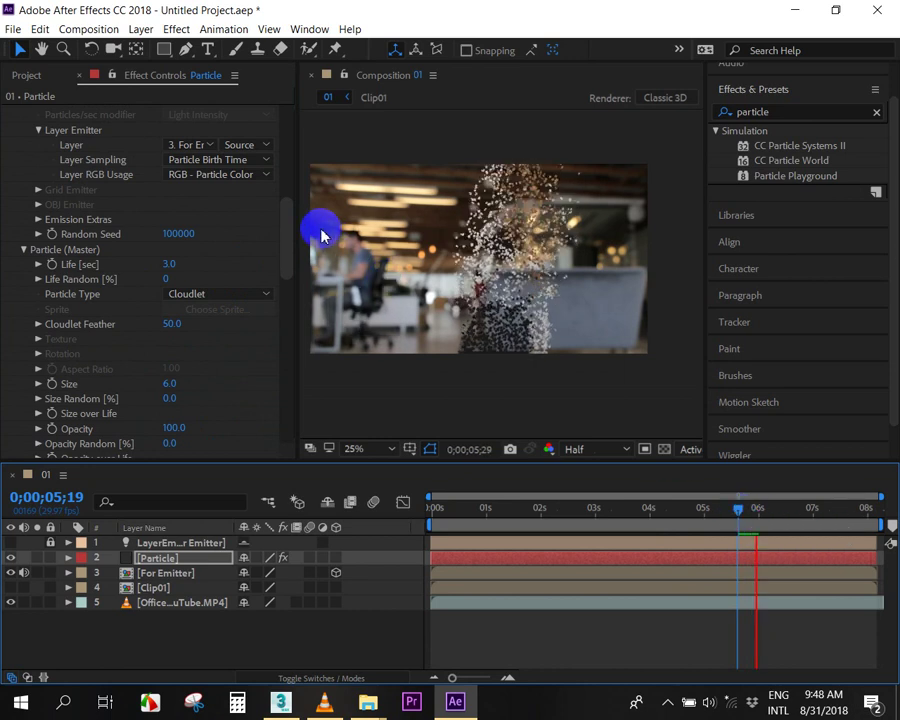
Duplicate the Particular effect with Ctrl+D and expand the new Particular 2.
{"action": "left_click_drag", "start_coordinate": [287, 225], "coordinate": [281, 156]}
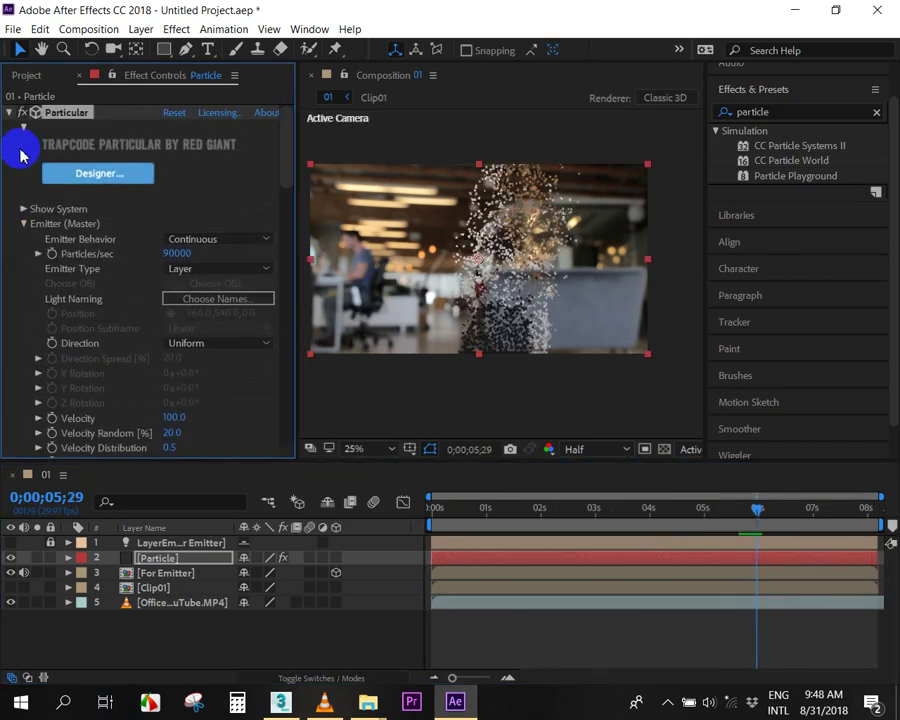
{"action": "left_click", "coordinate": [9, 114]}
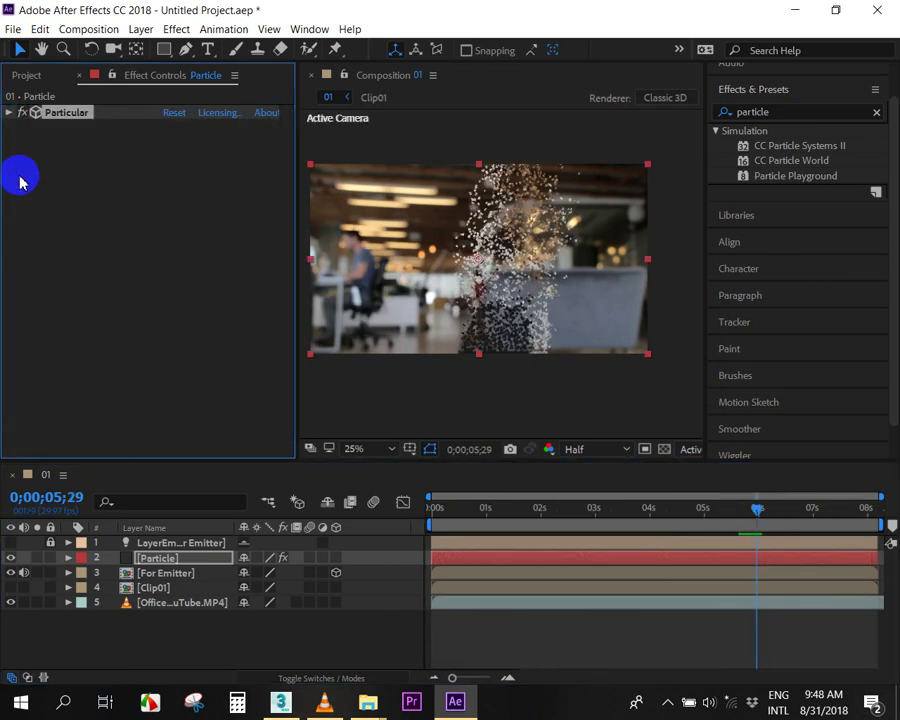
{"action": "left_click", "coordinate": [65, 114]}
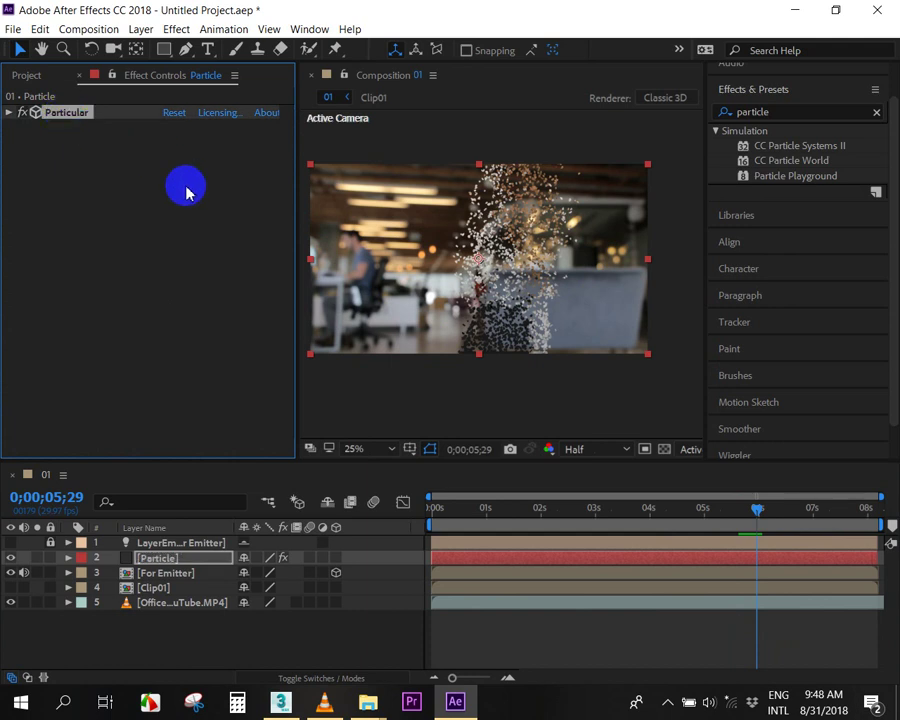
{"action": "key", "text": "ctrl+d"}
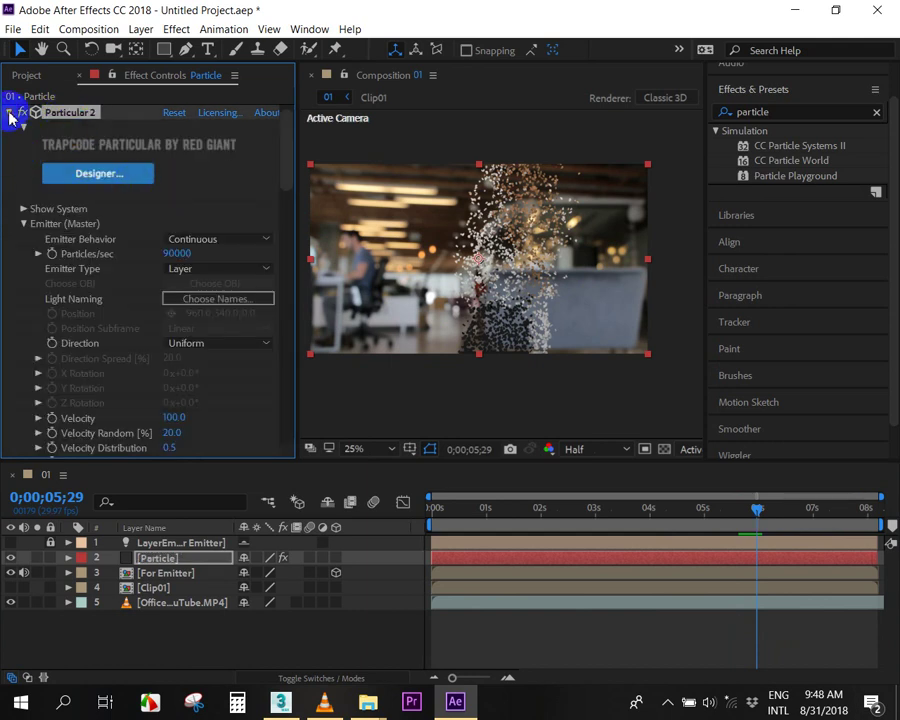
{"action": "left_click", "coordinate": [9, 113]}
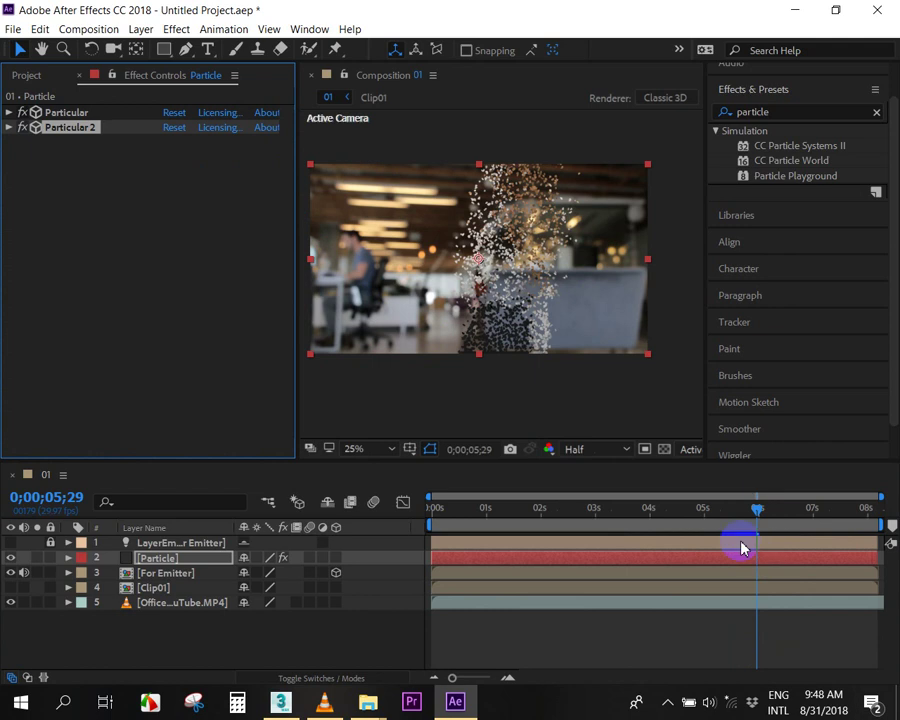
{"action": "left_click", "coordinate": [9, 128]}
Give Particular 2 20000 particles/sec and particle size 4.
{"action": "scroll", "coordinate": [290, 160], "scroll_direction": "down", "scroll_amount": 1}
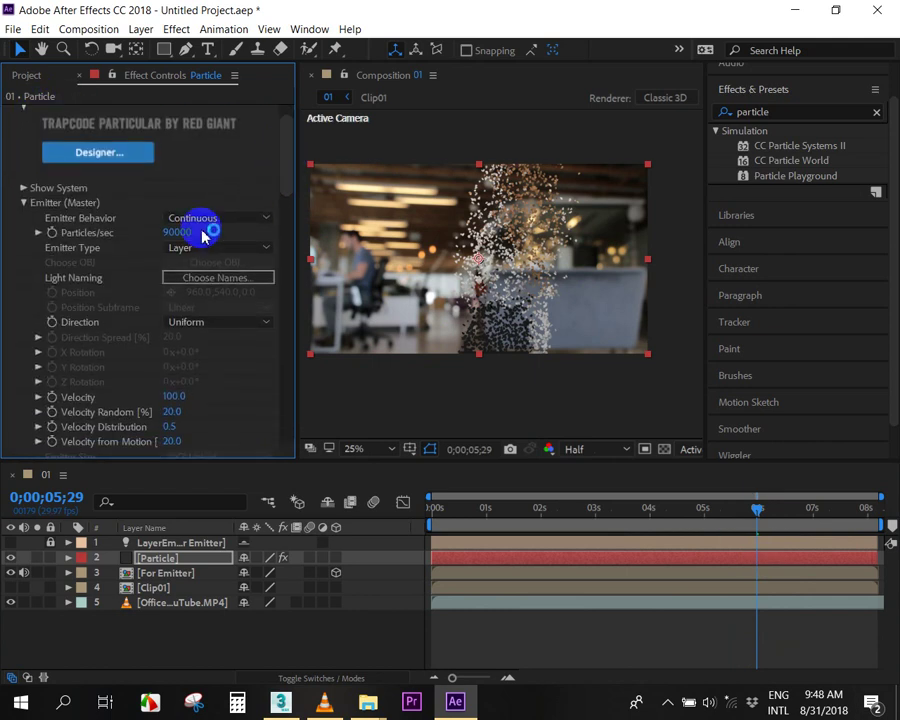
{"action": "left_click", "coordinate": [168, 233]}
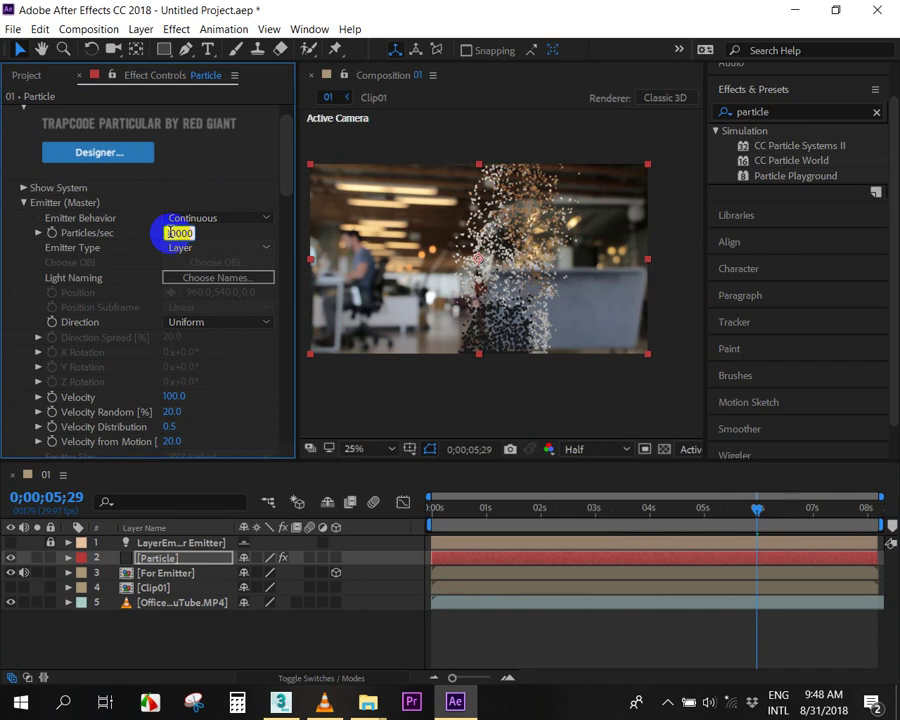
{"action": "type", "text": "2"}
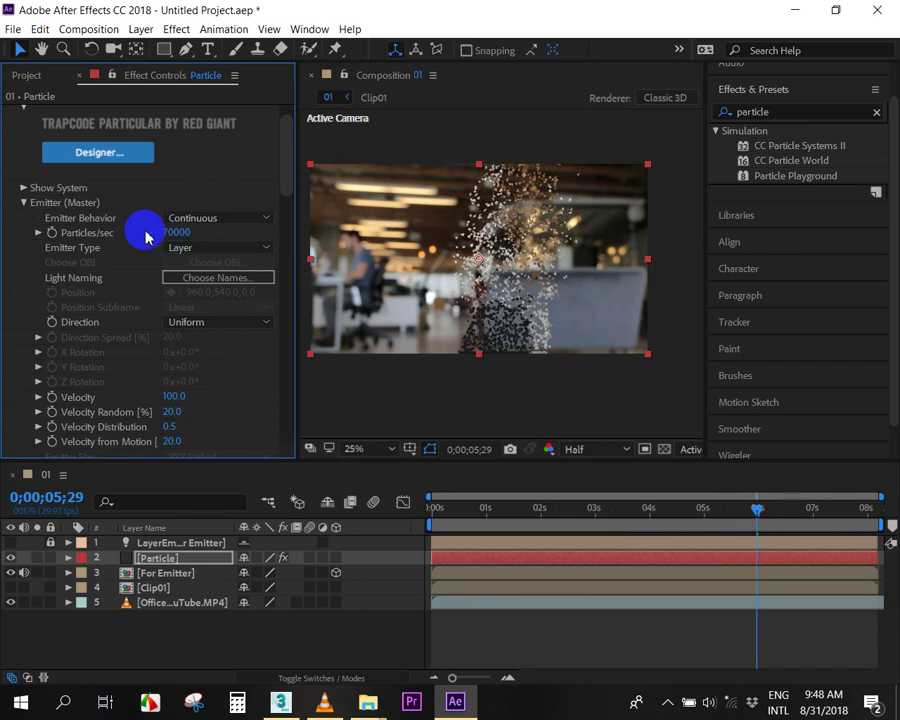
{"action": "left_click_drag", "start_coordinate": [287, 150], "coordinate": [289, 249]}
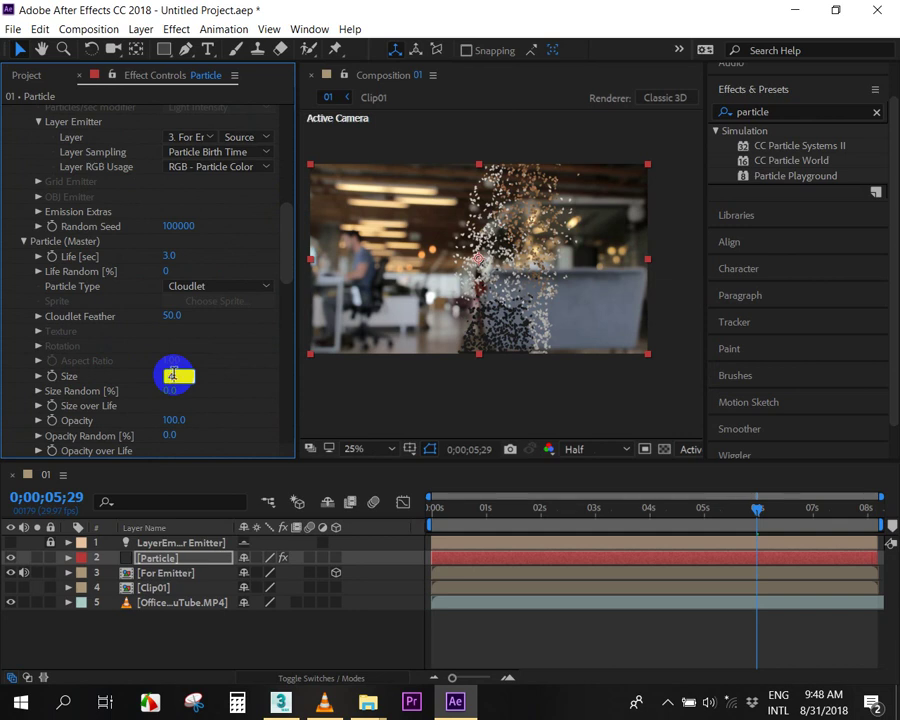
{"action": "type", "text": "4"}
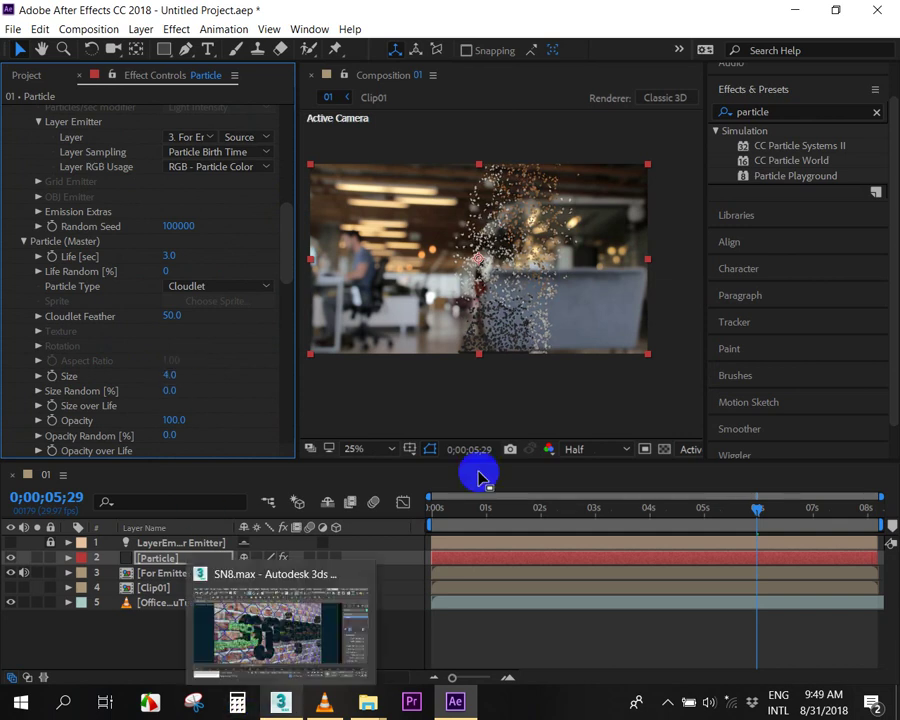
{"action": "key", "text": "period"}
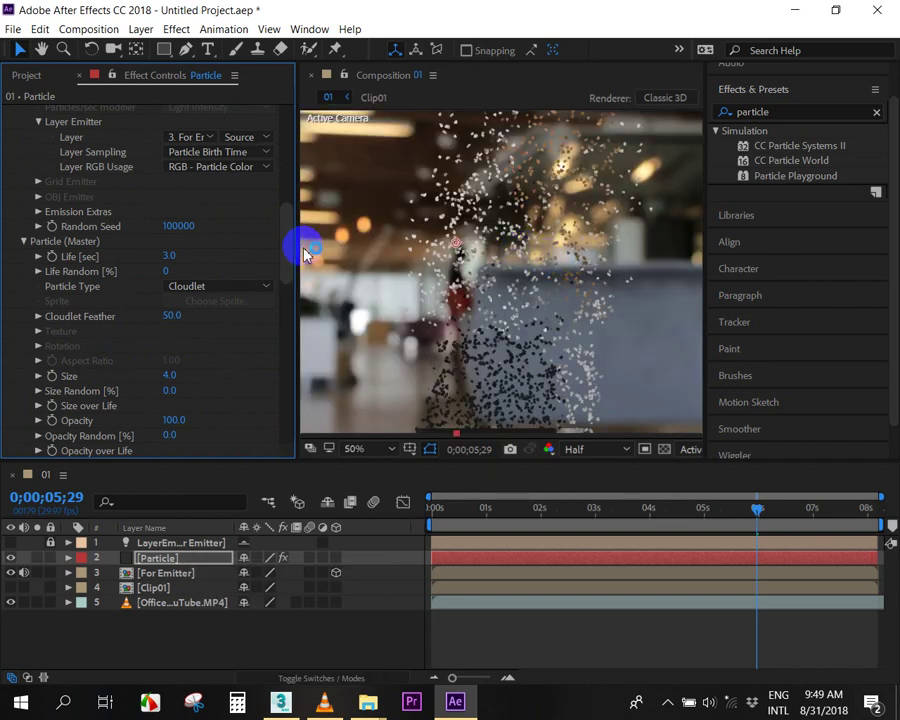
Set Wind X to 160, ease Gravity to about -250, and cut Affect Position to -6.
{"action": "mouse_move", "coordinate": [290, 228]}
{"action": "left_mouse_down"}
{"action": "mouse_move", "coordinate": [287, 266]}
{"action": "mouse_move", "coordinate": [277, 117]}
{"action": "mouse_move", "coordinate": [271, 336]}
{"action": "left_mouse_up"}
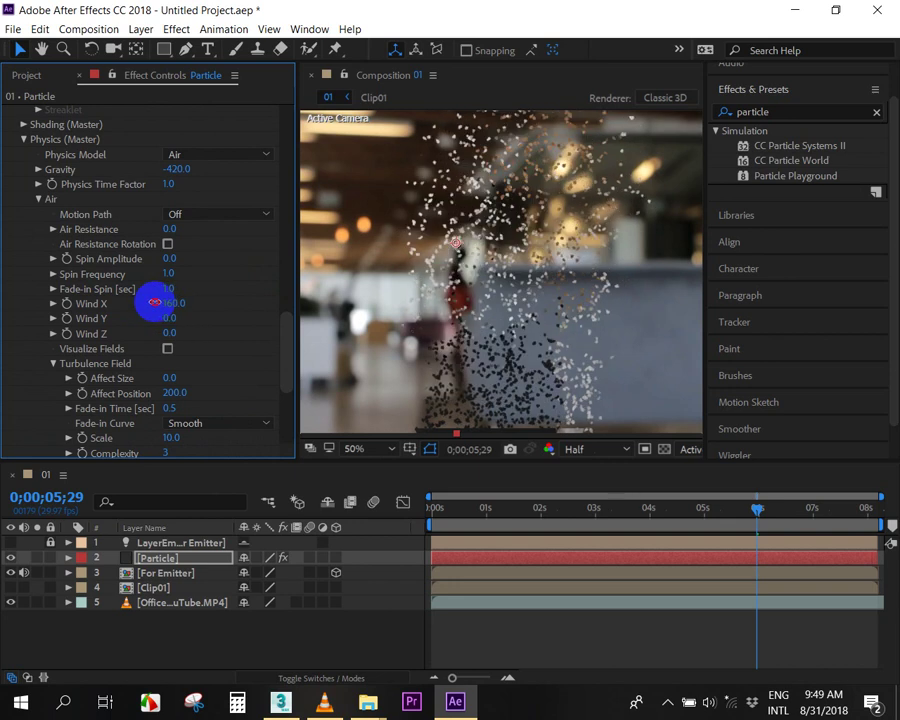
{"action": "left_click_drag", "start_coordinate": [166, 302], "coordinate": [251, 315]}
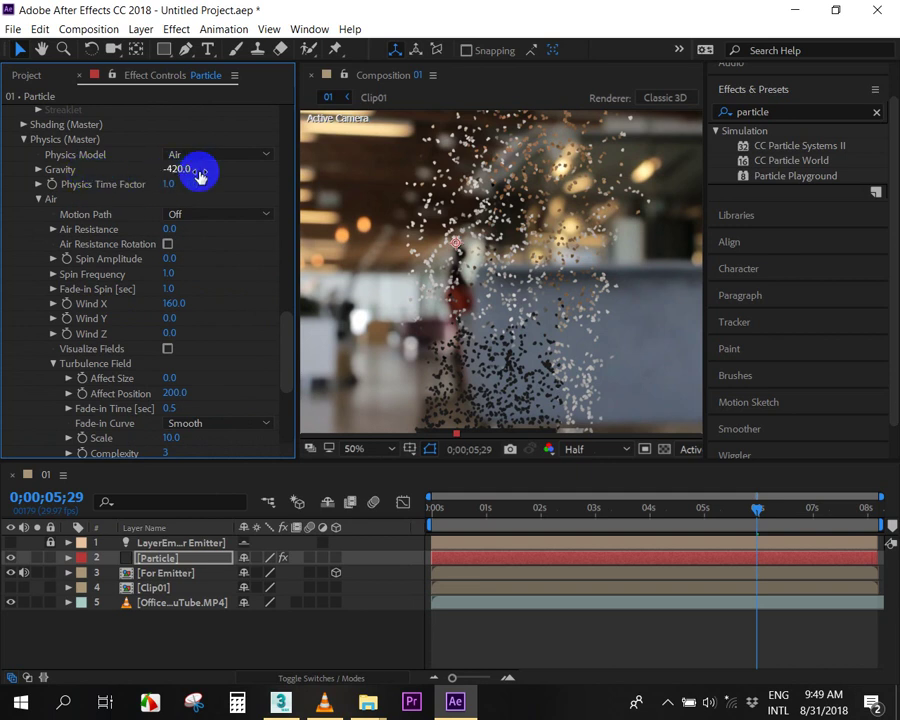
{"action": "left_click_drag", "start_coordinate": [166, 168], "coordinate": [187, 168]}
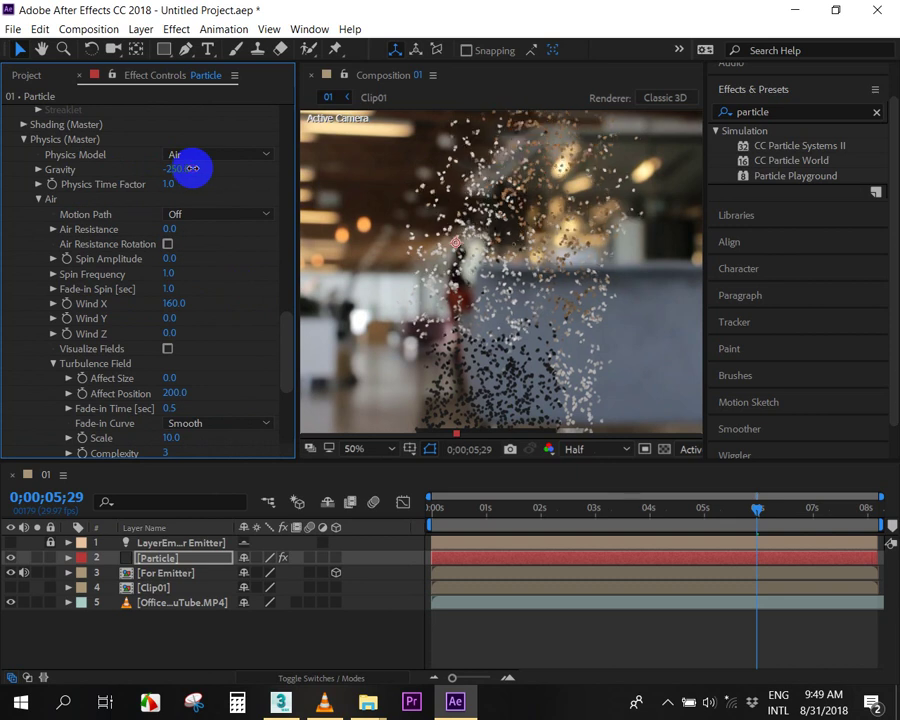
{"action": "left_click_drag", "start_coordinate": [287, 358], "coordinate": [286, 382]}
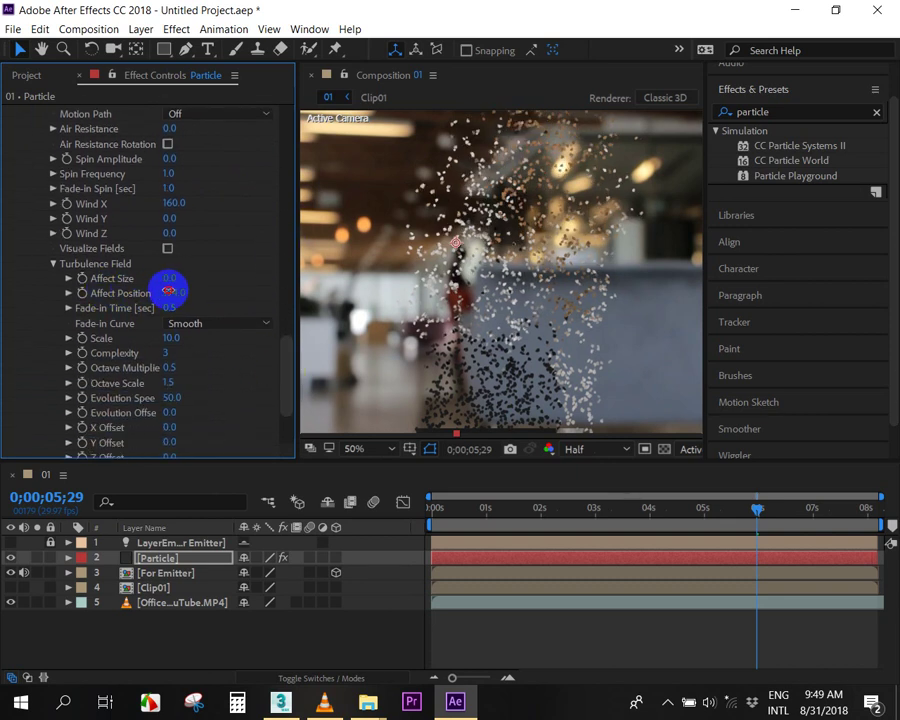
{"action": "left_click_drag", "start_coordinate": [145, 292], "coordinate": [3, 296]}
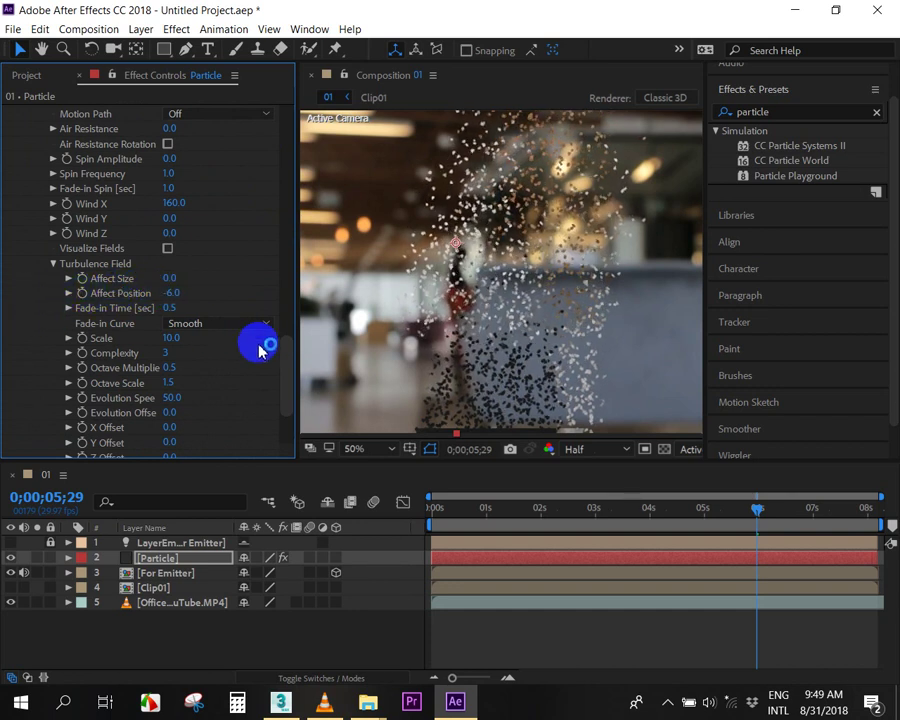
{"action": "left_click_drag", "start_coordinate": [283, 358], "coordinate": [258, 126]}
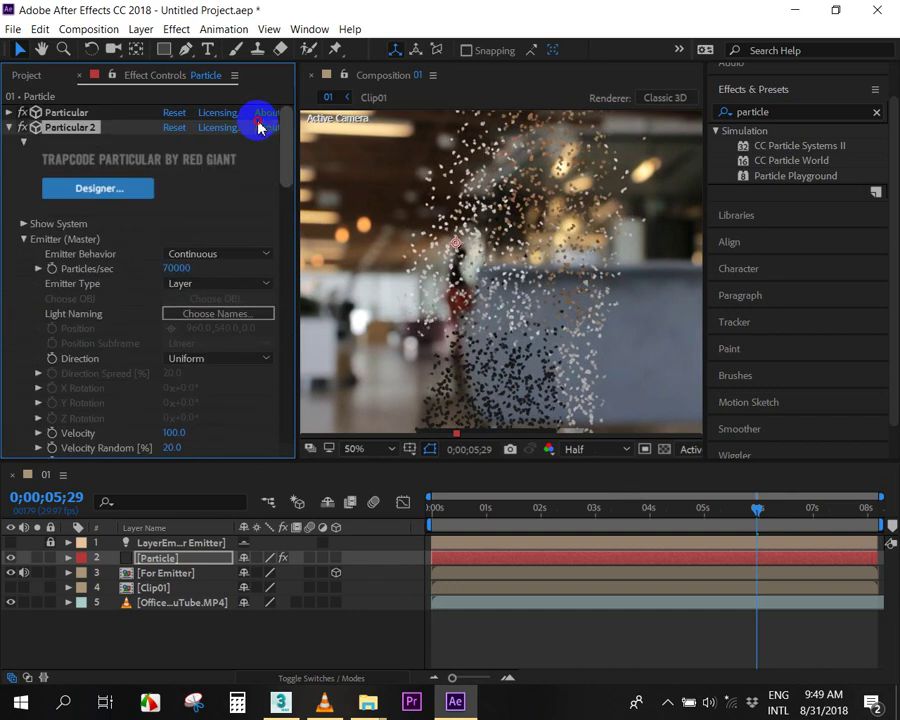
Preview the two particle streams from 0;00;04;29.
{"action": "left_click", "coordinate": [703, 510]}
{"action": "key", "text": "space"}
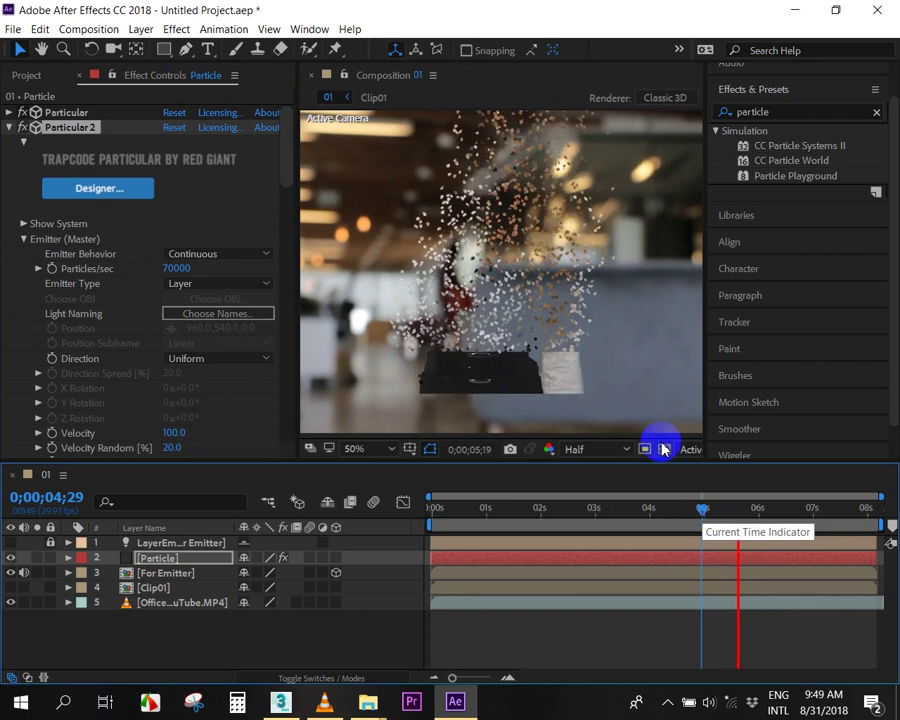
{"action": "key", "text": "space"}
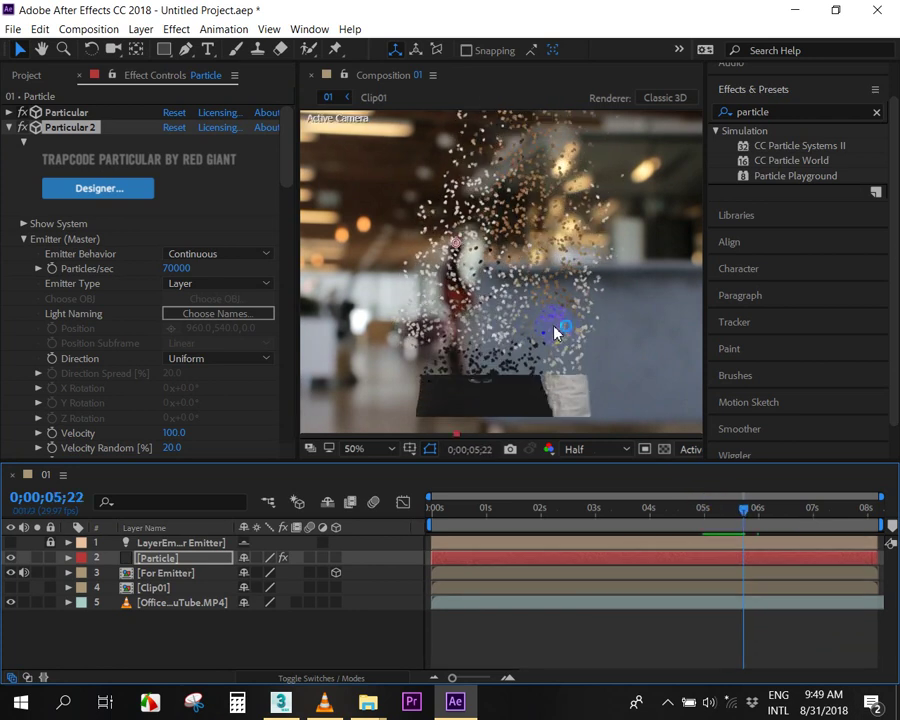
Delete the Particular 2 effect, then duplicate the Particle layer with Ctrl+D.
{"action": "left_click", "coordinate": [8, 128]}
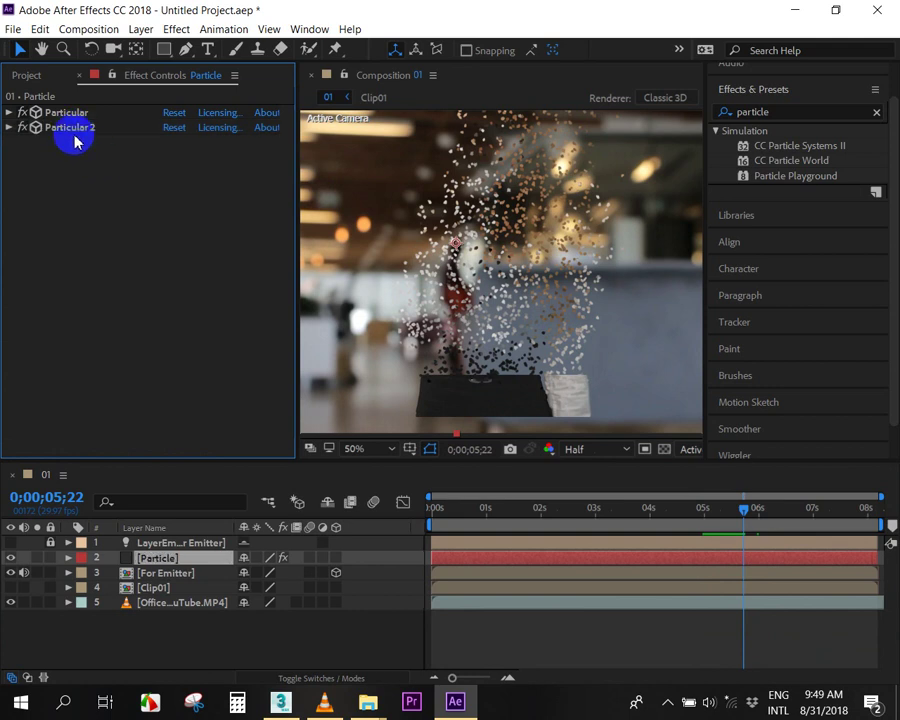
{"action": "left_click", "coordinate": [115, 172]}
{"action": "left_click", "coordinate": [74, 130]}
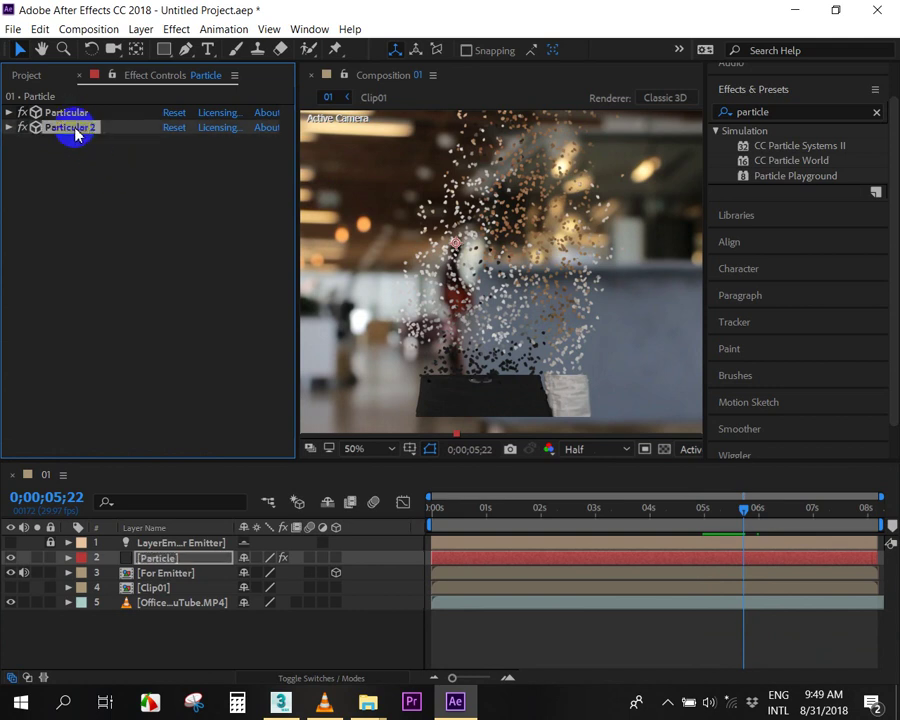
{"action": "left_click", "coordinate": [24, 113]}
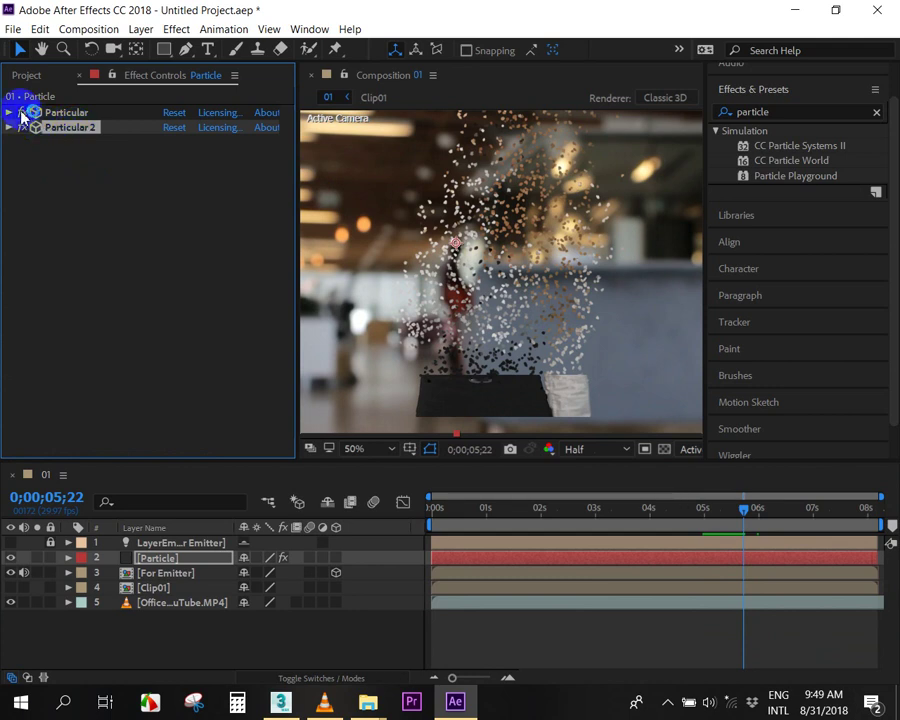
{"action": "left_click", "coordinate": [80, 132]}
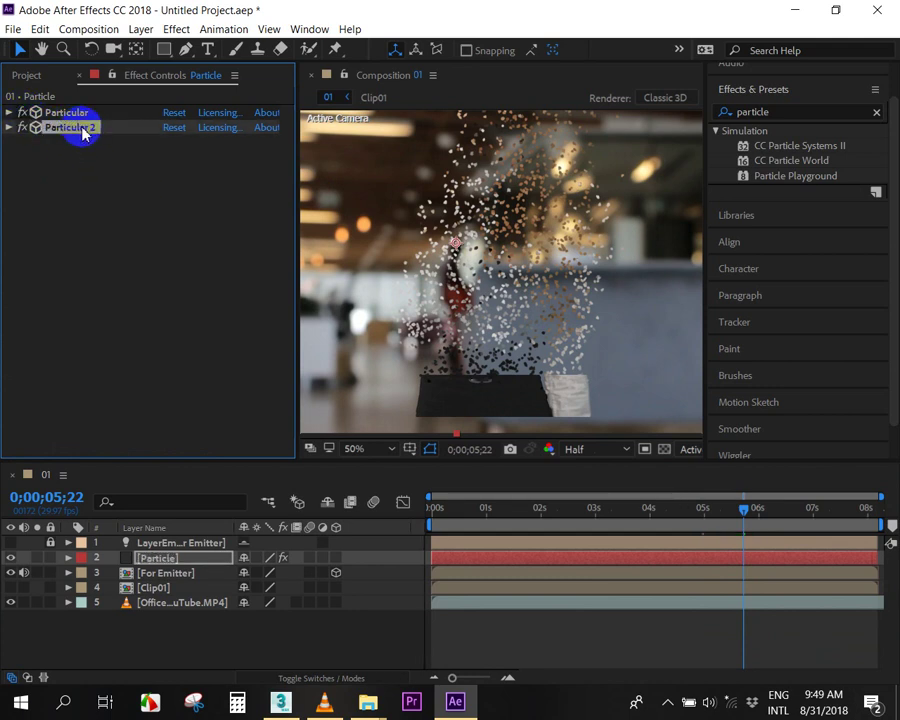
{"action": "key", "text": "Delete"}
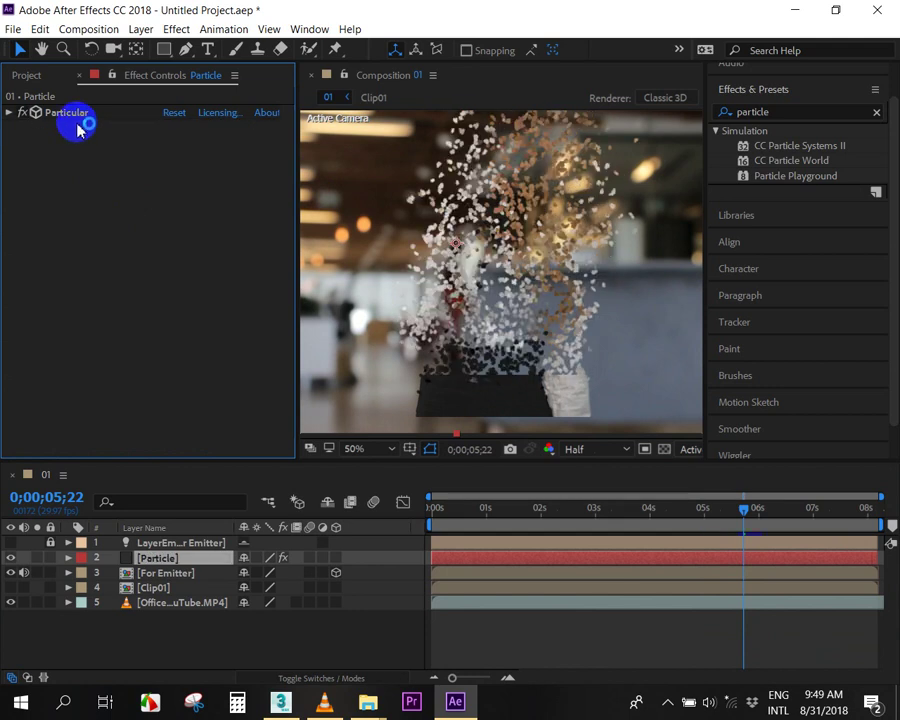
{"action": "left_click", "coordinate": [666, 560]}
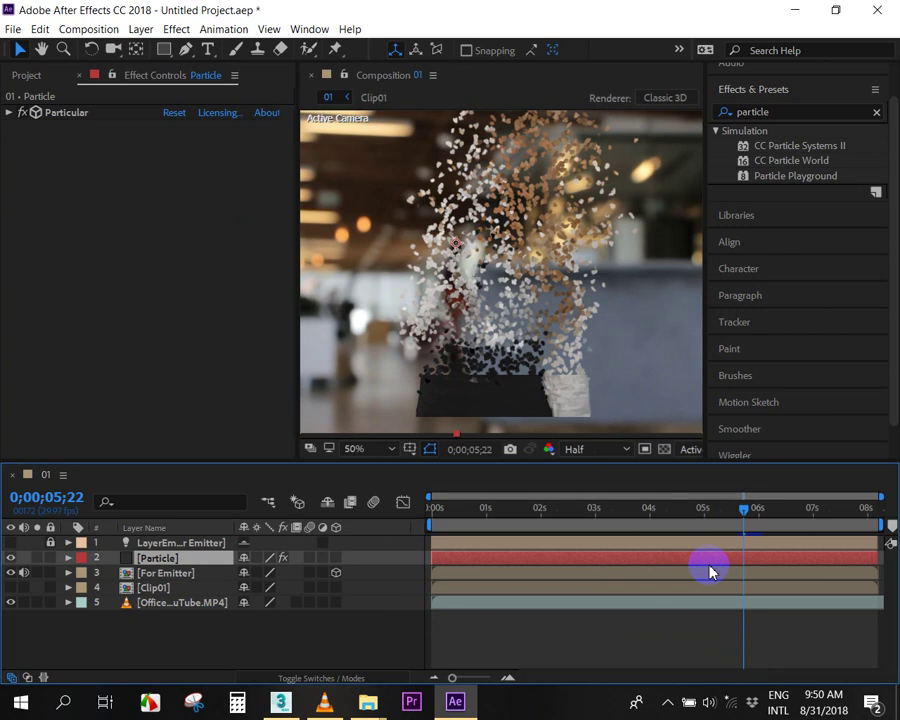
{"action": "key", "text": "ctrl+d"}
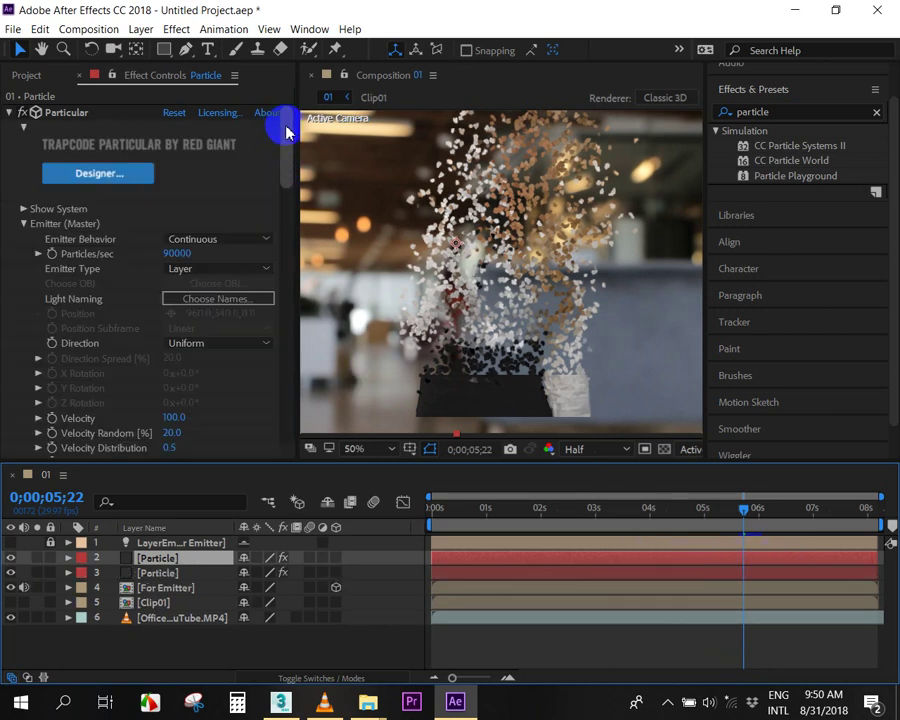
Give the copied layer 80000 particles/sec and particle size 5.
{"action": "left_click", "coordinate": [178, 254]}
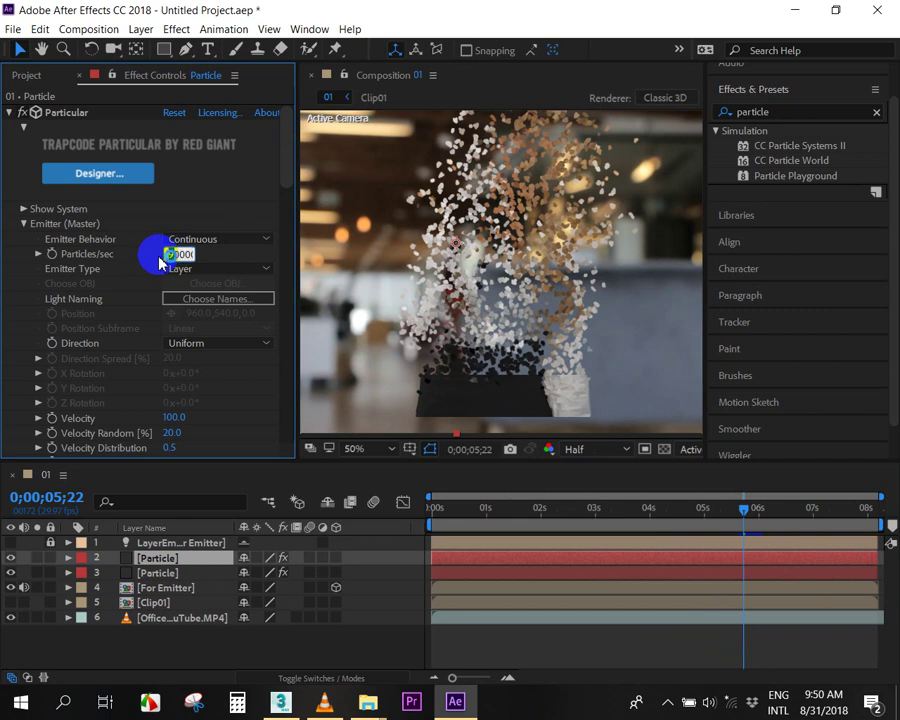
{"action": "type", "text": "80000"}
{"action": "key", "text": "Return"}
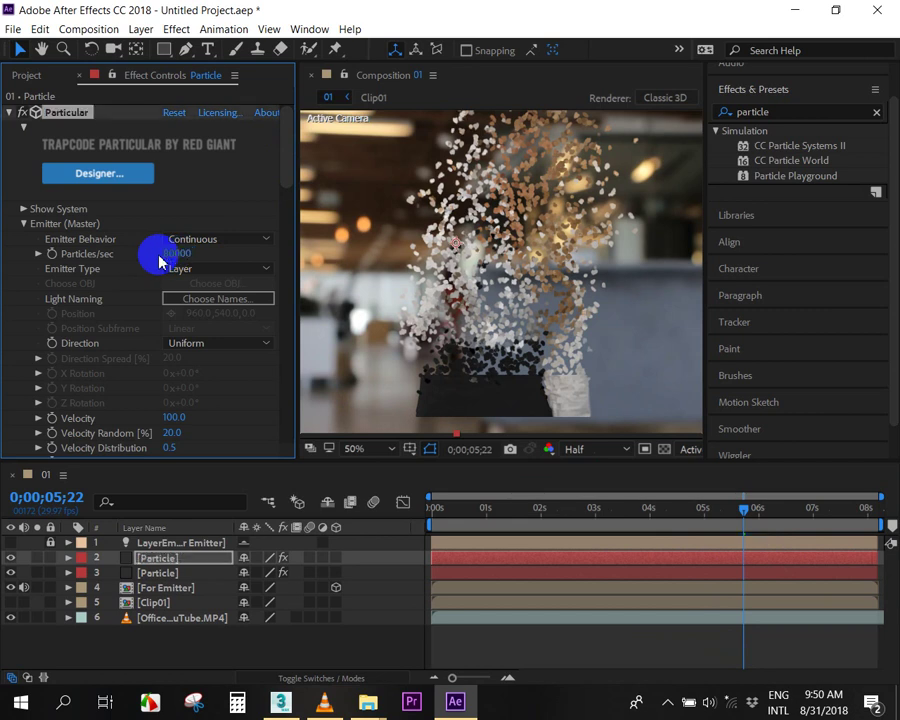
{"action": "left_click_drag", "start_coordinate": [290, 145], "coordinate": [290, 240]}
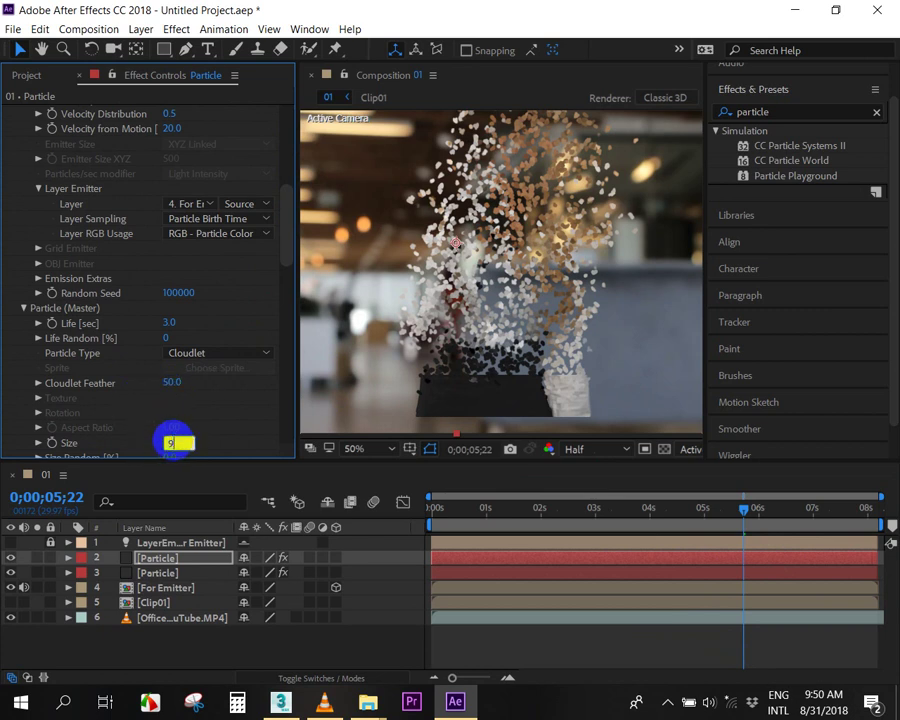
{"action": "left_click_drag", "start_coordinate": [172, 445], "coordinate": [177, 440]}
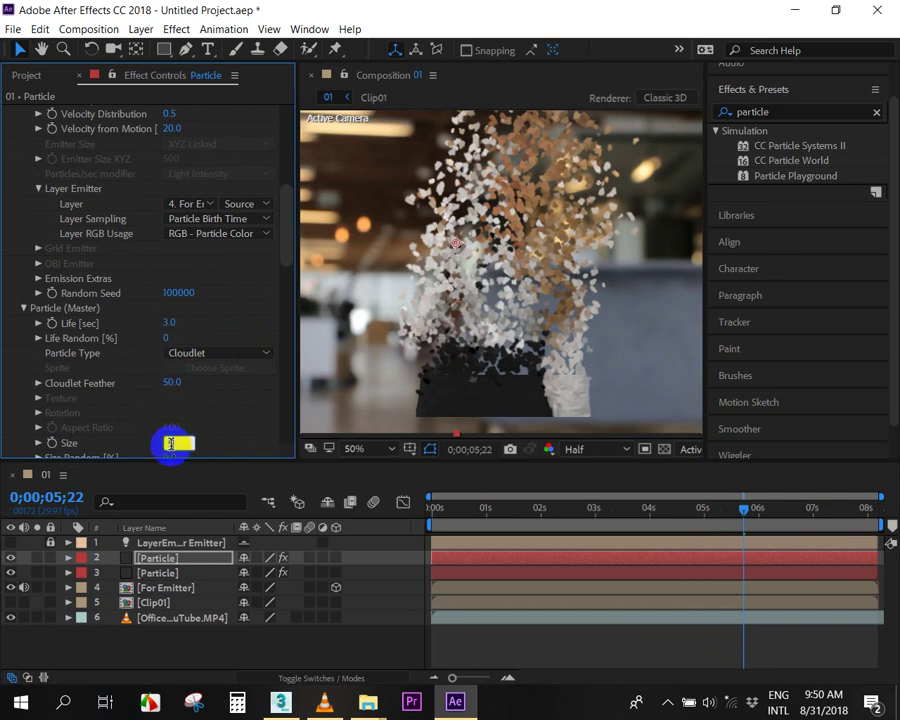
Set the copy's Gravity to -740, Wind X to 249 and turbulence Affect Position to 1.
{"action": "mouse_move", "coordinate": [287, 200]}
{"action": "left_mouse_down"}
{"action": "mouse_move", "coordinate": [290, 250]}
{"action": "mouse_move", "coordinate": [277, 311]}
{"action": "left_mouse_up"}
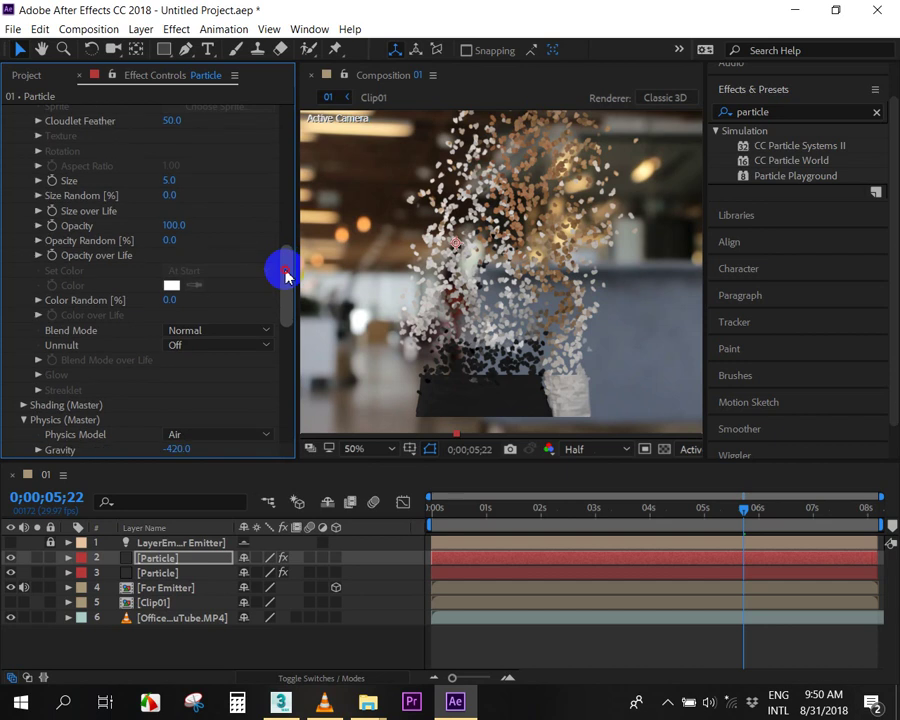
{"action": "left_click", "coordinate": [176, 321]}
{"action": "left_click_drag", "start_coordinate": [169, 319], "coordinate": [147, 316]}
{"action": "left_click_drag", "start_coordinate": [287, 301], "coordinate": [286, 328]}
{"action": "left_click", "coordinate": [181, 365]}
{"action": "left_click_drag", "start_coordinate": [175, 349], "coordinate": [221, 340]}
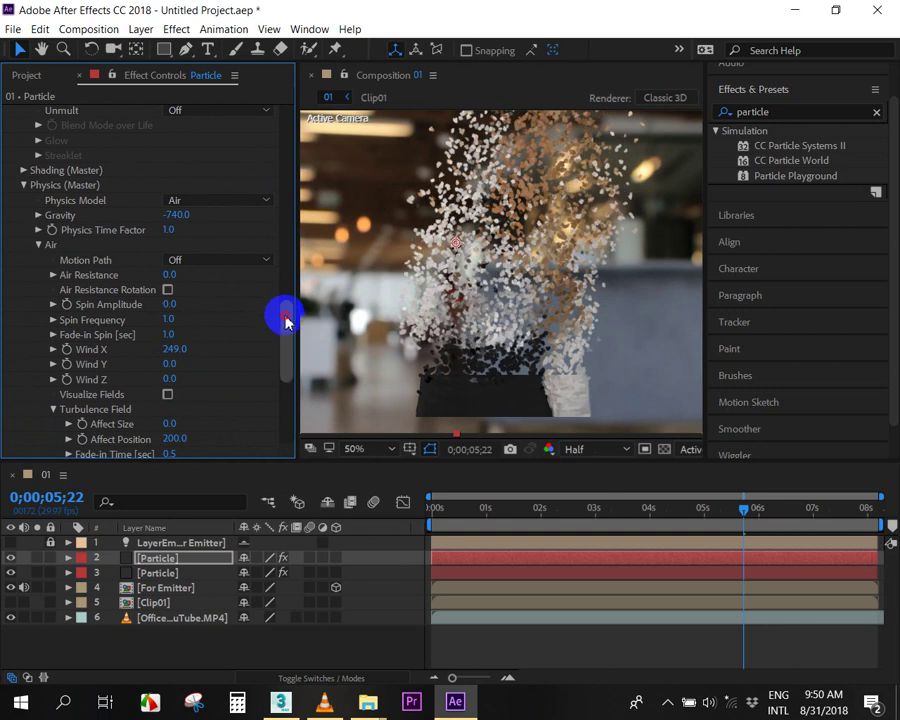
{"action": "left_click_drag", "start_coordinate": [285, 316], "coordinate": [287, 376]}
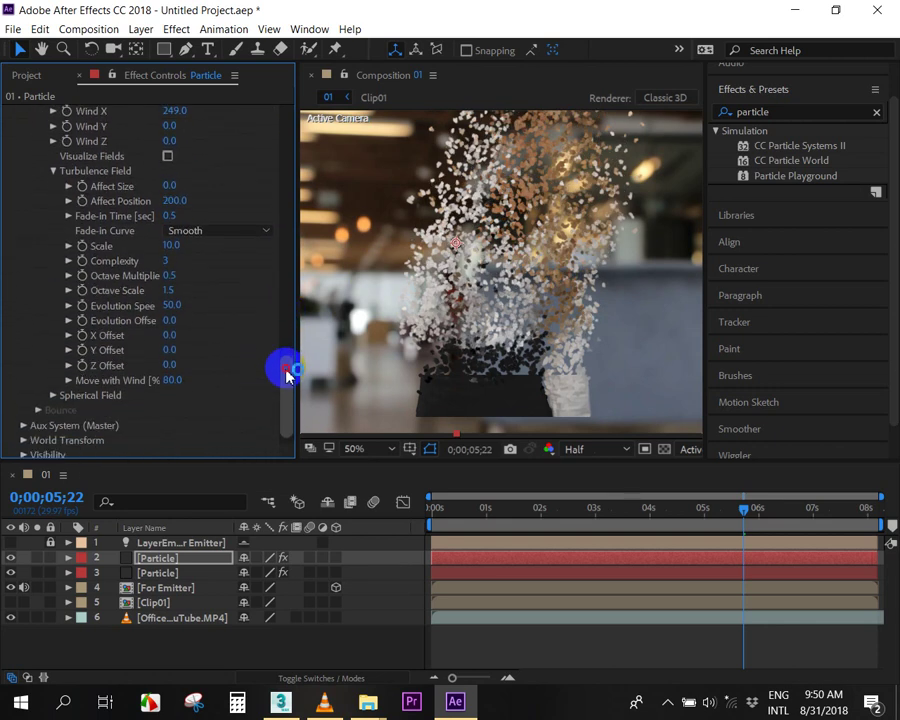
{"action": "scroll", "coordinate": [286, 375], "scroll_direction": "down", "scroll_amount": 1}
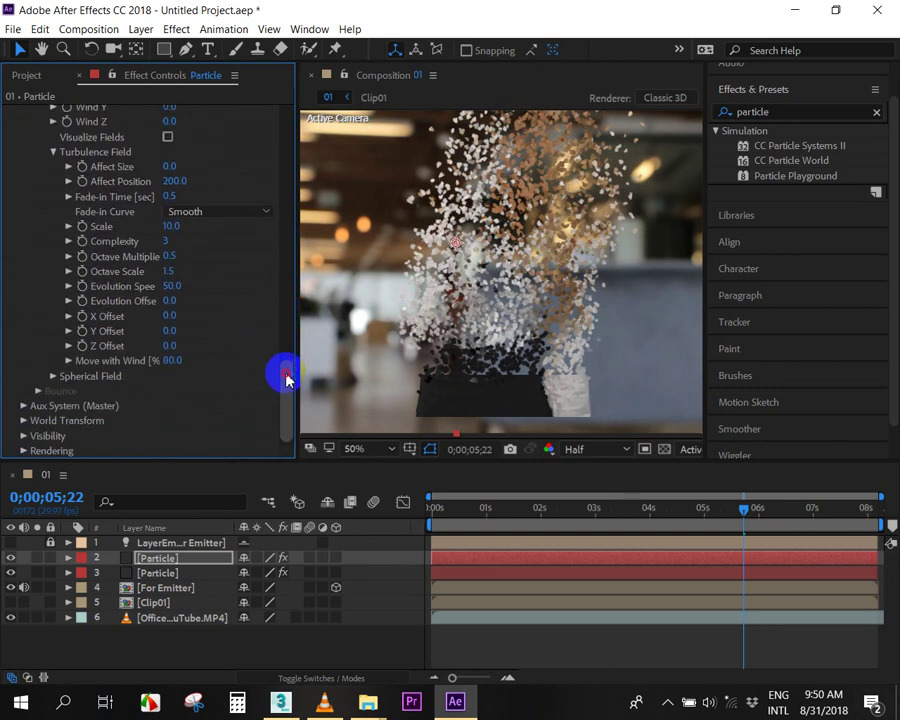
{"action": "left_click", "coordinate": [176, 181]}
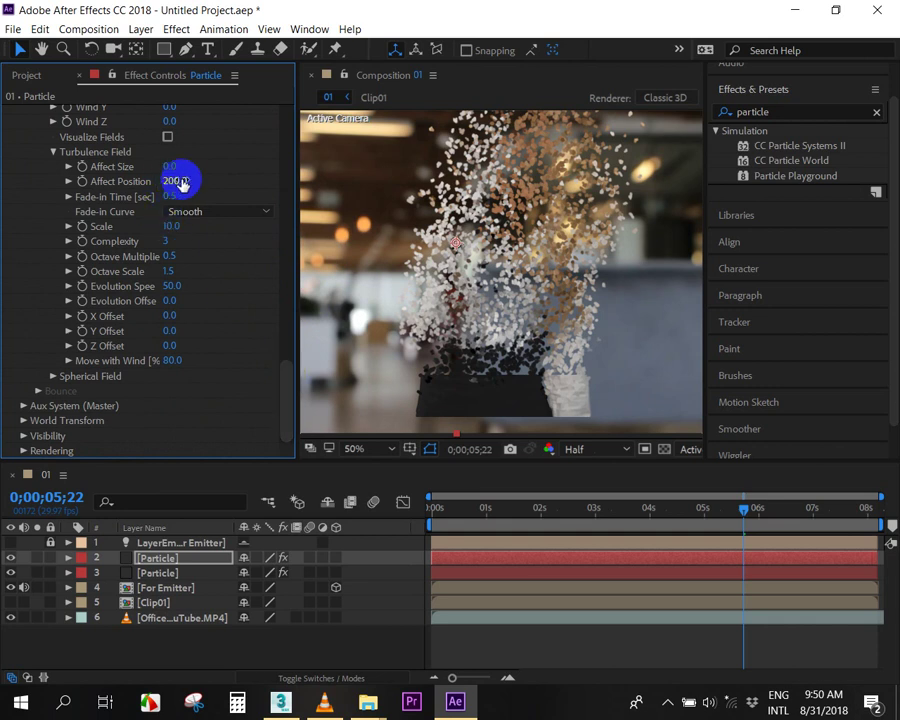
{"action": "left_click_drag", "start_coordinate": [150, 180], "coordinate": [3, 184]}
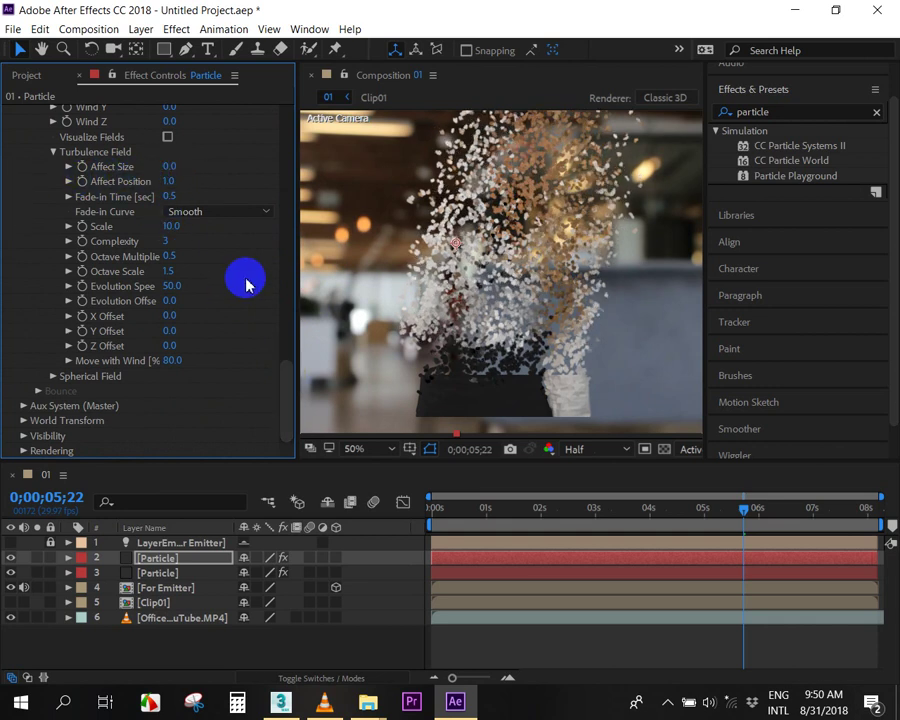
{"action": "left_click_drag", "start_coordinate": [743, 510], "coordinate": [710, 510]}
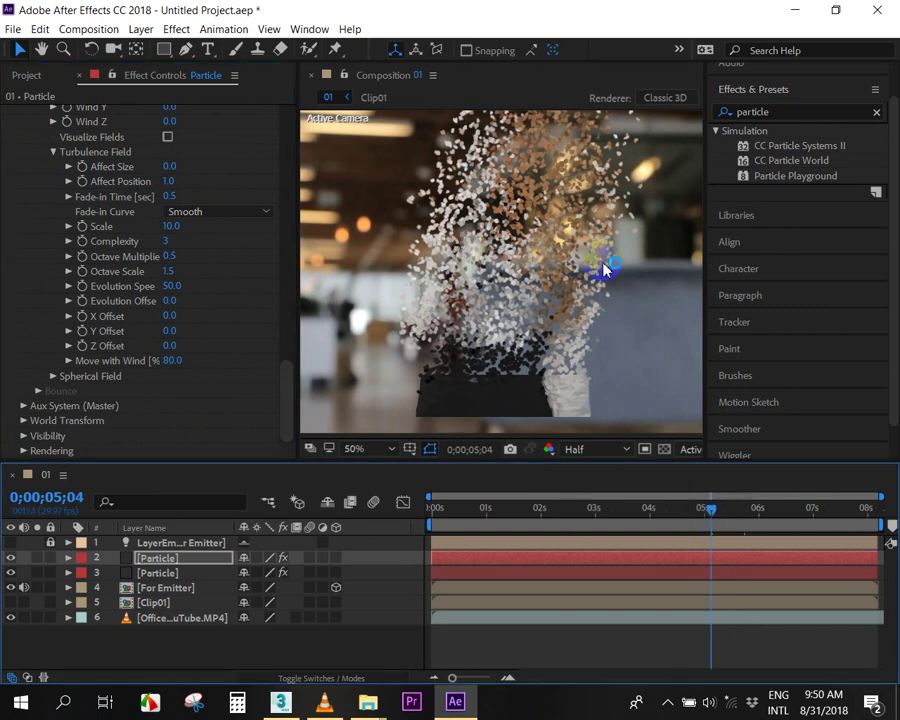
{"action": "key", "text": "space"}
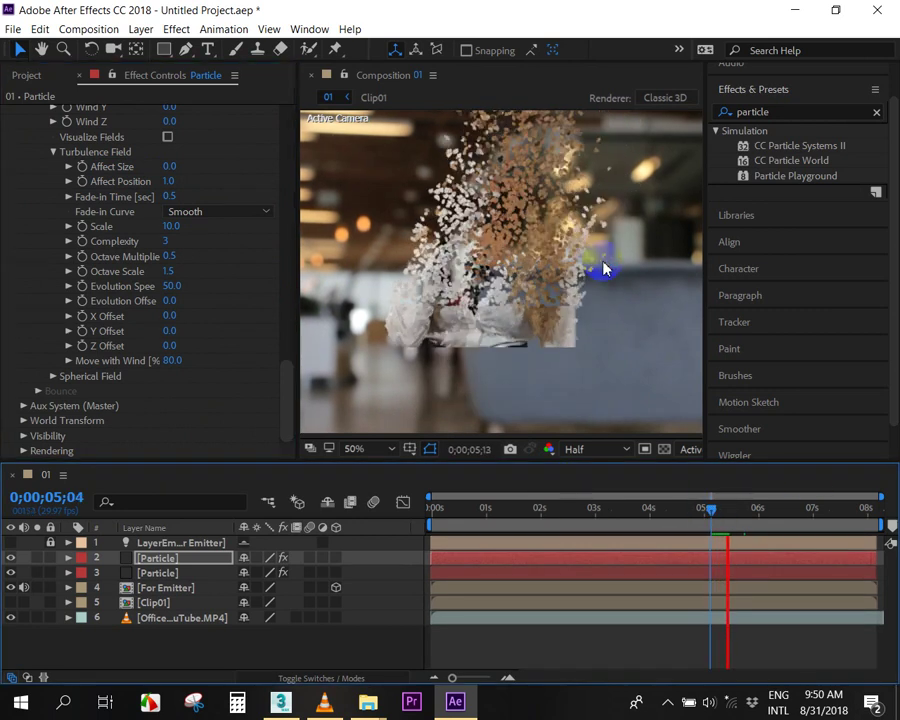
{"action": "scroll", "coordinate": [573, 258], "scroll_direction": "down", "scroll_amount": 1}
{"action": "scroll", "coordinate": [573, 258], "scroll_direction": "down", "scroll_amount": 1}
{"action": "left_click_drag", "start_coordinate": [735, 515], "coordinate": [705, 516]}
{"action": "left_click", "coordinate": [352, 449]}
{"action": "left_click", "coordinate": [370, 172]}
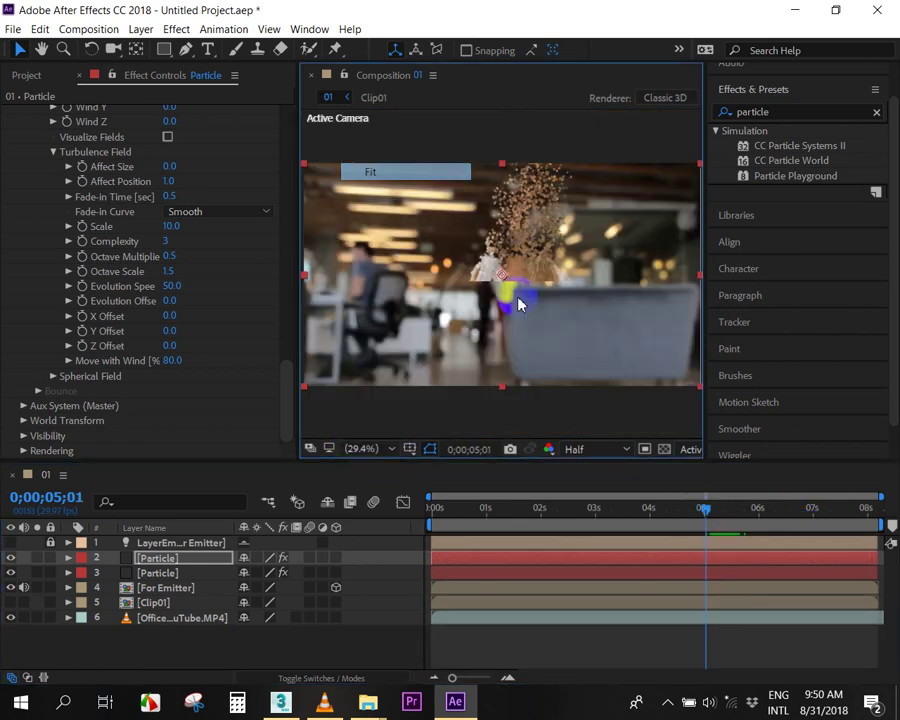
{"action": "key", "text": "space"}
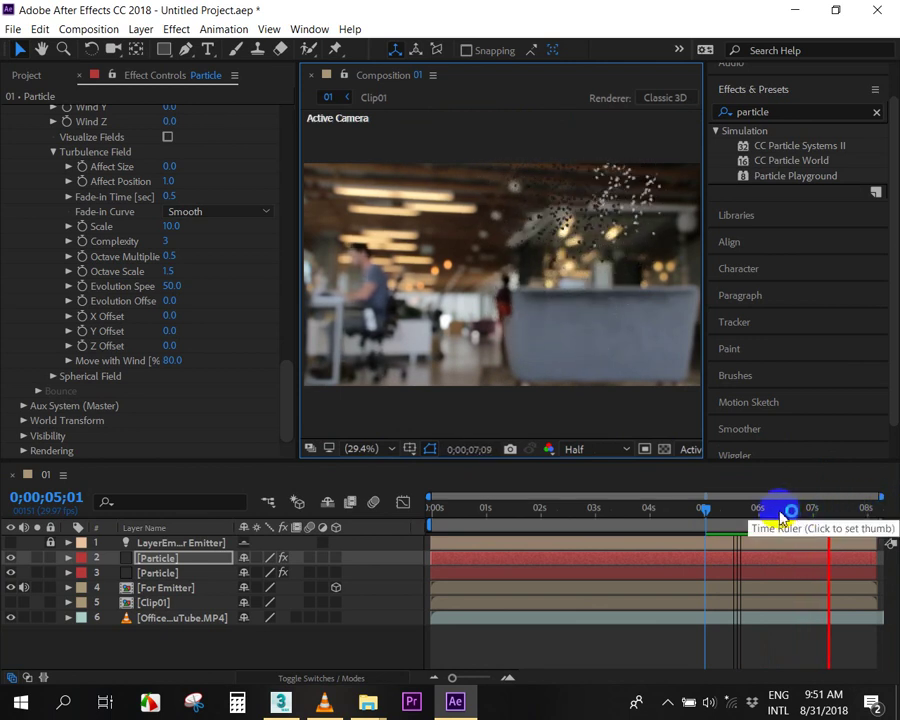
{"action": "left_click_drag", "start_coordinate": [716, 510], "coordinate": [704, 517]}
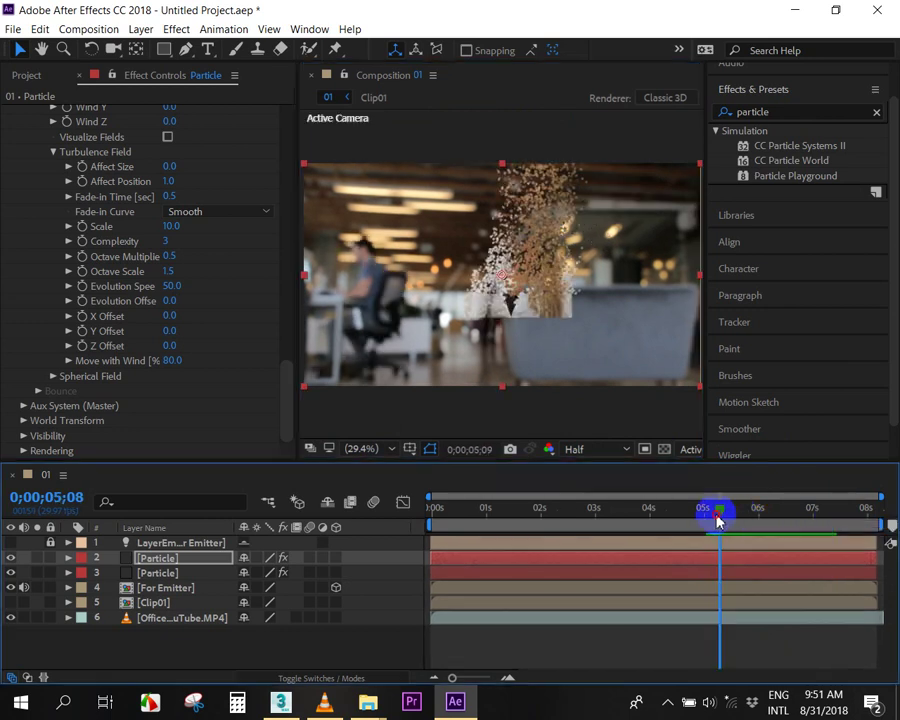
{"action": "key", "text": "space"}
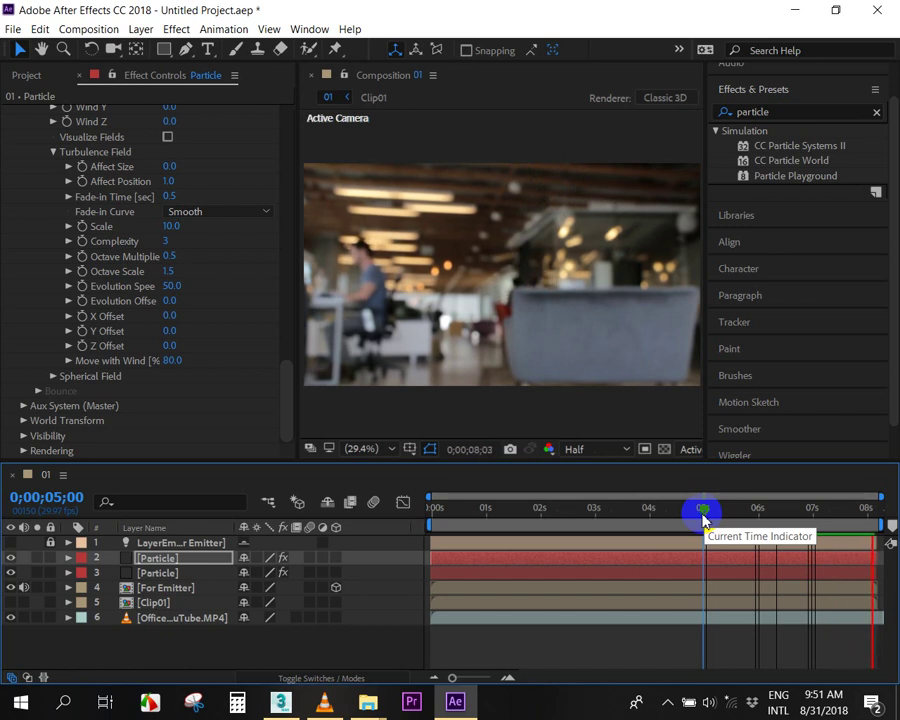
{"action": "left_click_drag", "start_coordinate": [704, 517], "coordinate": [716, 516]}
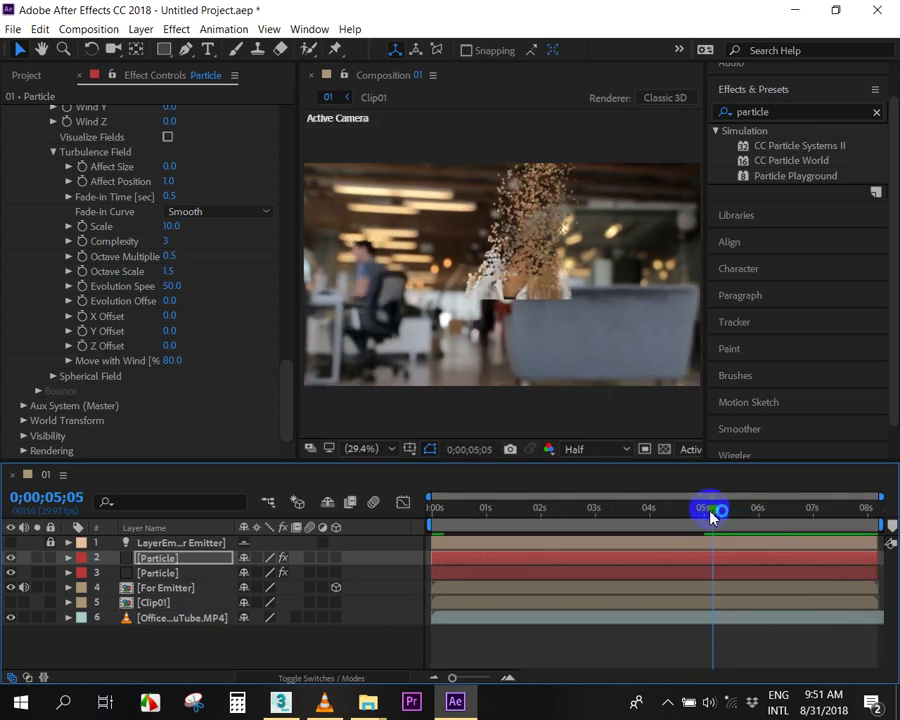
{"action": "key", "text": "space"}
{"action": "left_click_drag", "start_coordinate": [710, 513], "coordinate": [741, 514]}
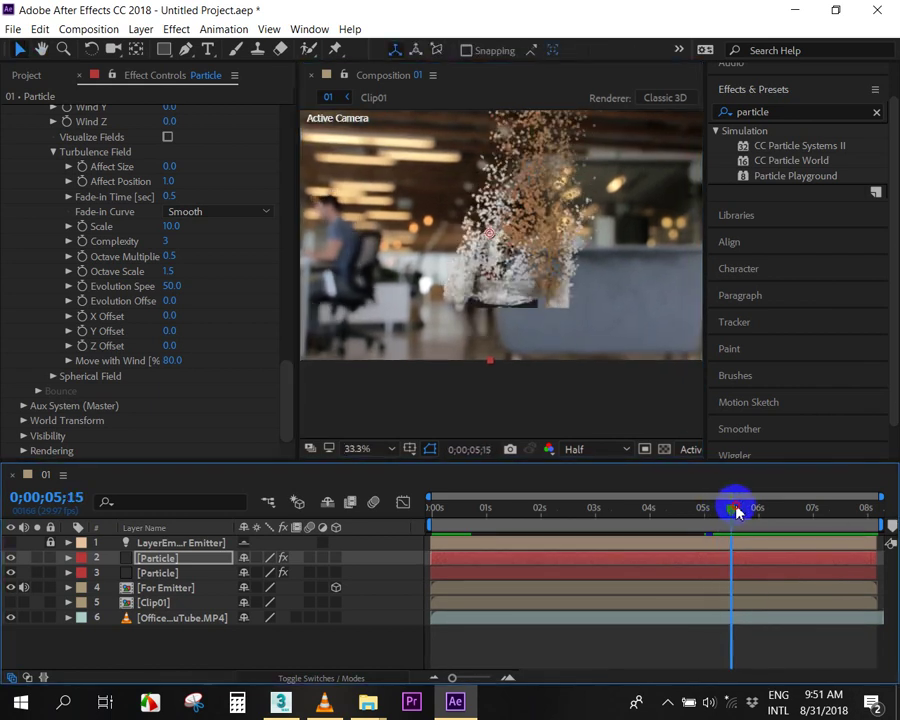
{"action": "left_click_drag", "start_coordinate": [736, 515], "coordinate": [740, 512]}
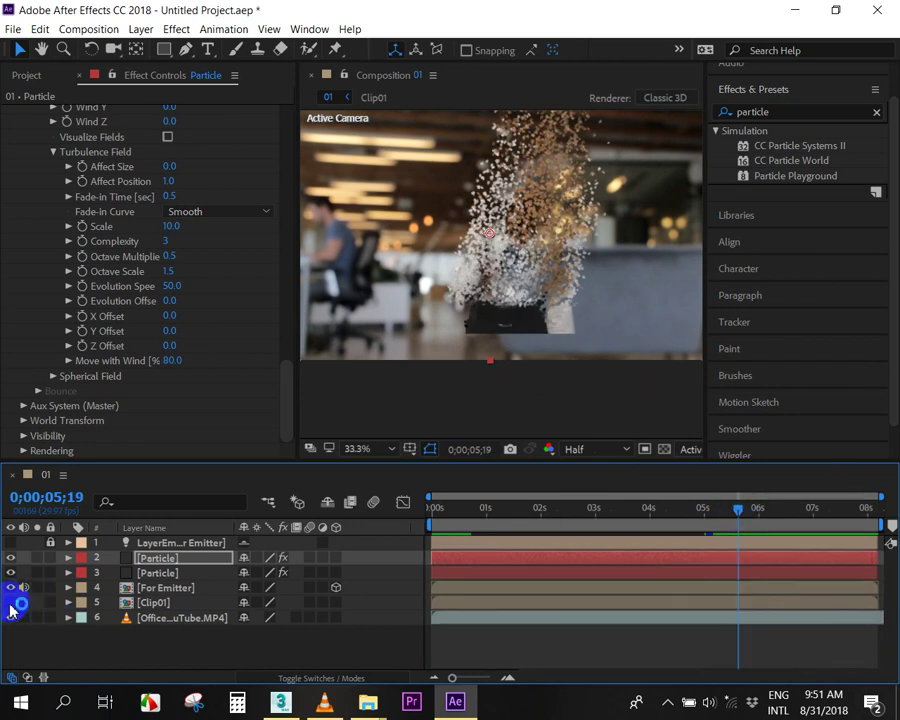
{"action": "left_click_drag", "start_coordinate": [742, 530], "coordinate": [732, 540]}
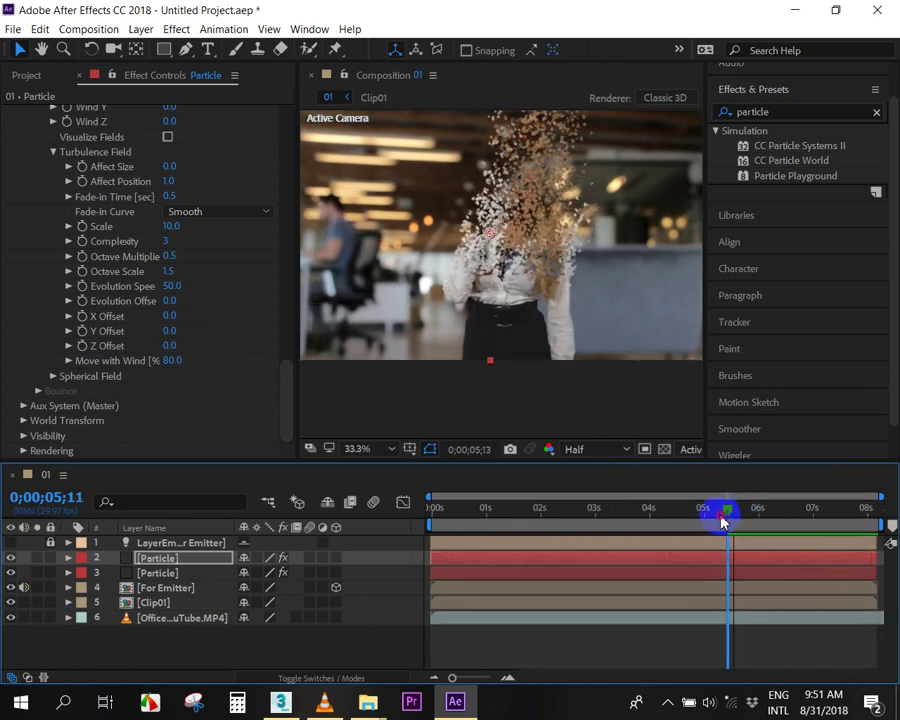
{"action": "key", "text": "space"}
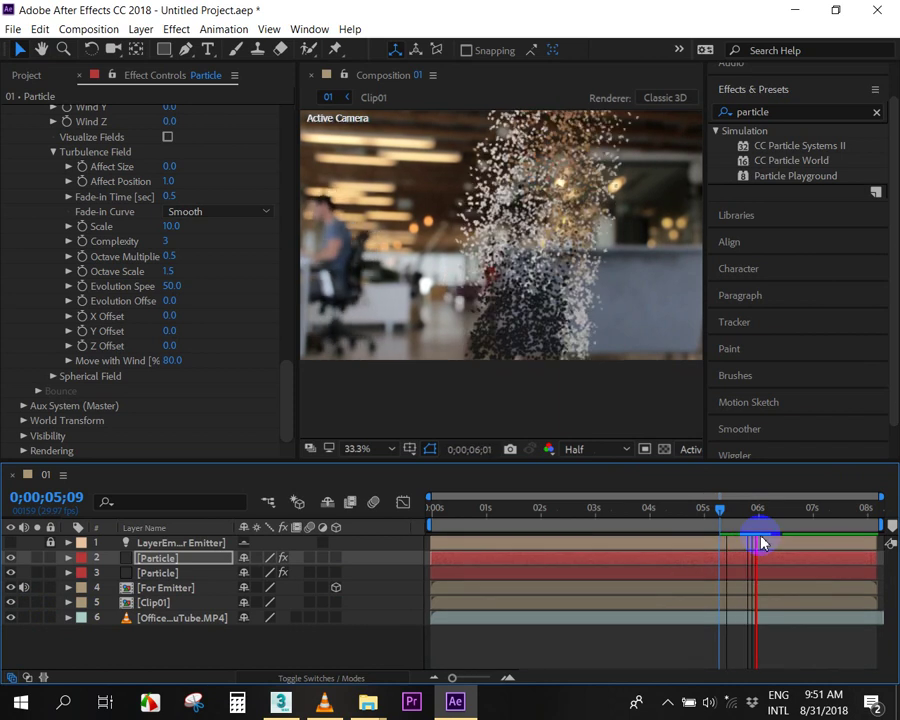
{"action": "left_click", "coordinate": [704, 510]}
{"action": "key", "text": "space"}
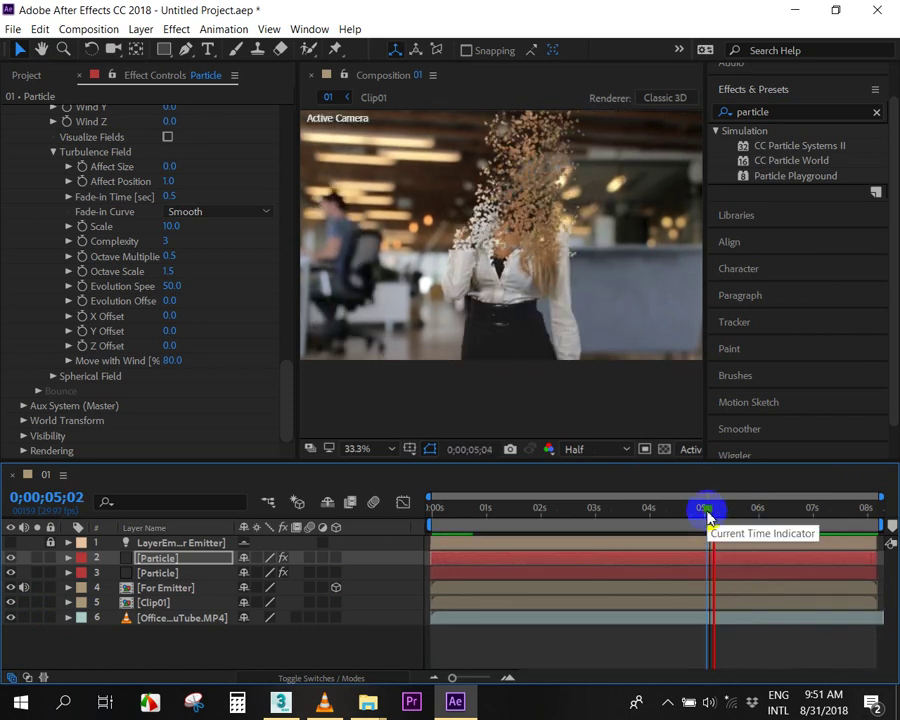
{"action": "left_click", "coordinate": [724, 514]}
{"action": "left_click_drag", "start_coordinate": [729, 517], "coordinate": [728, 519]}
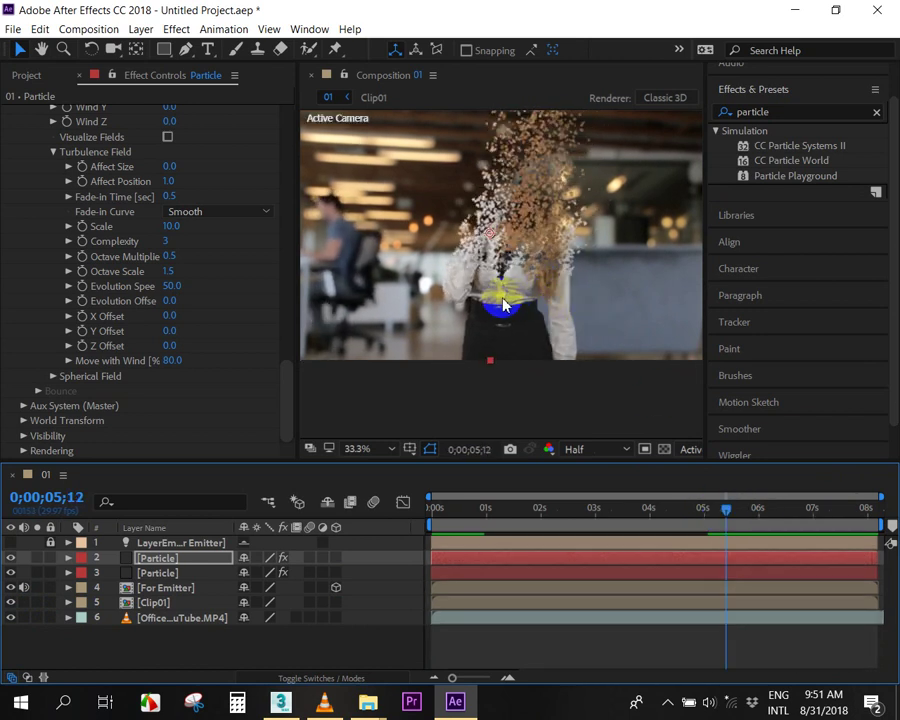
{"action": "scroll", "coordinate": [506, 310], "scroll_direction": "up", "scroll_amount": 3}
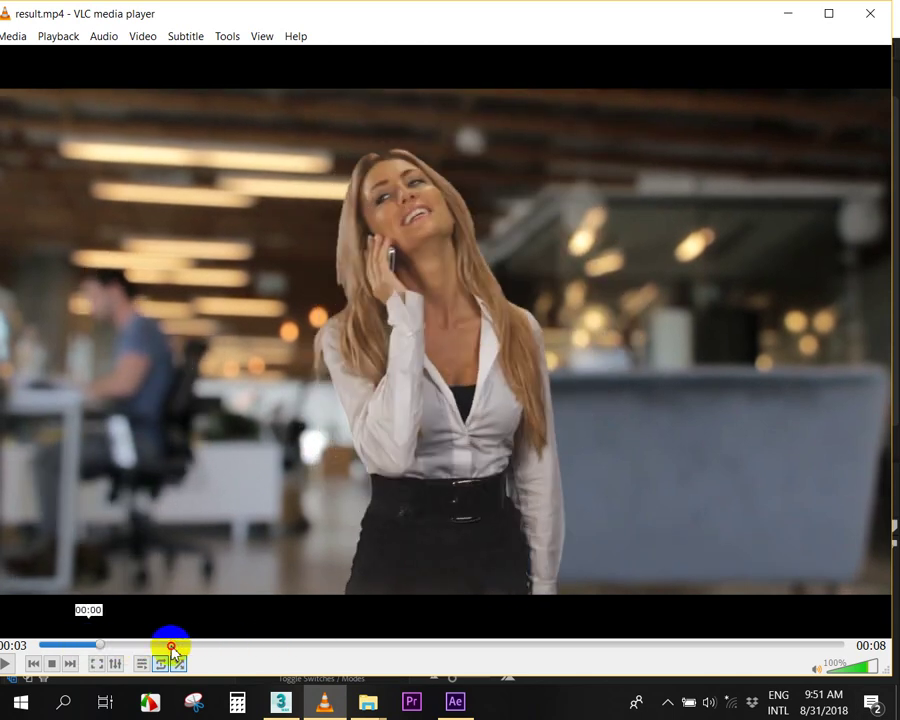
Replay result.mp4 from the start, pause it mid-dissolve, and return to After Effects.
{"action": "left_click_drag", "start_coordinate": [283, 650], "coordinate": [10, 650]}
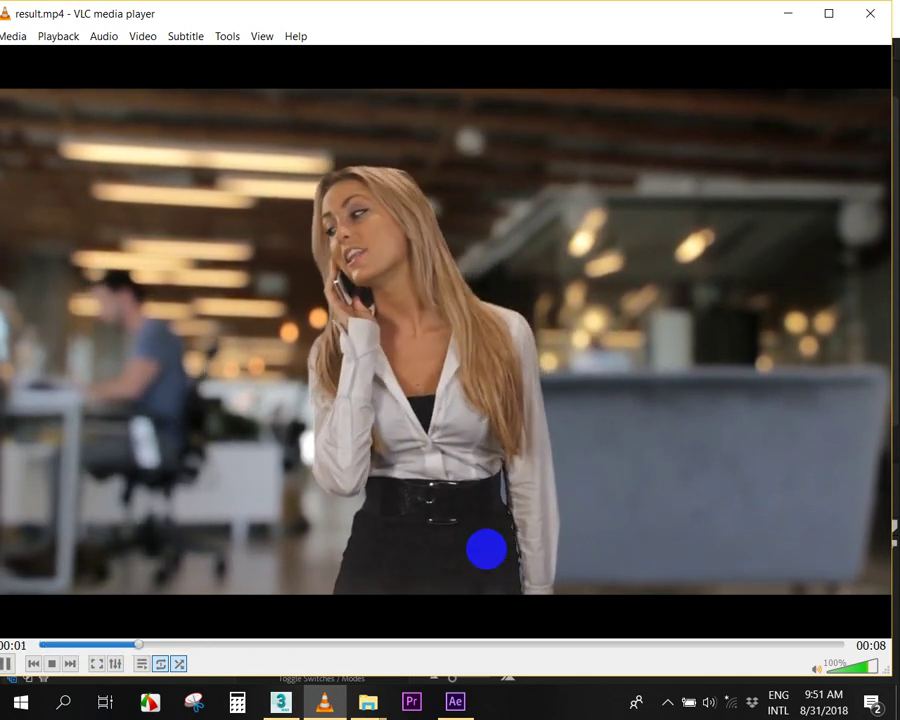
{"action": "left_click", "coordinate": [498, 513]}
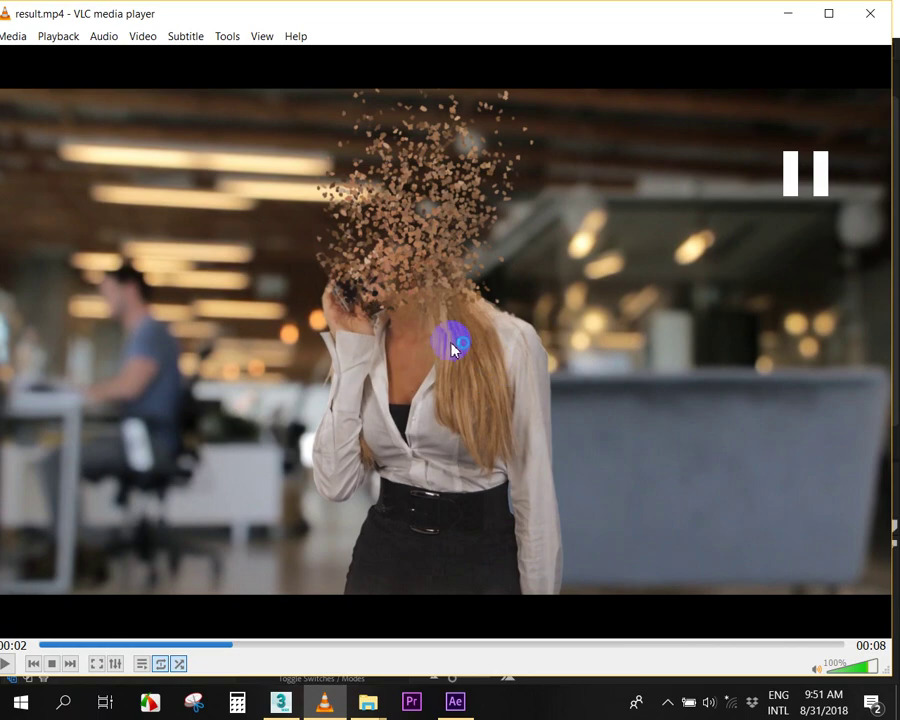
{"action": "left_click", "coordinate": [398, 330]}
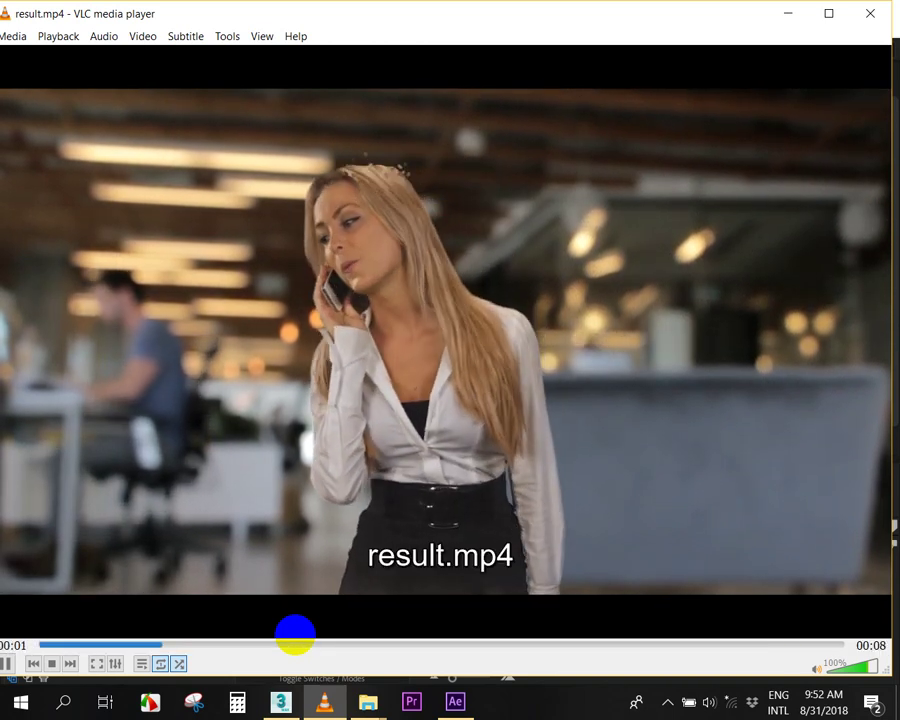
{"action": "left_click", "coordinate": [497, 403]}
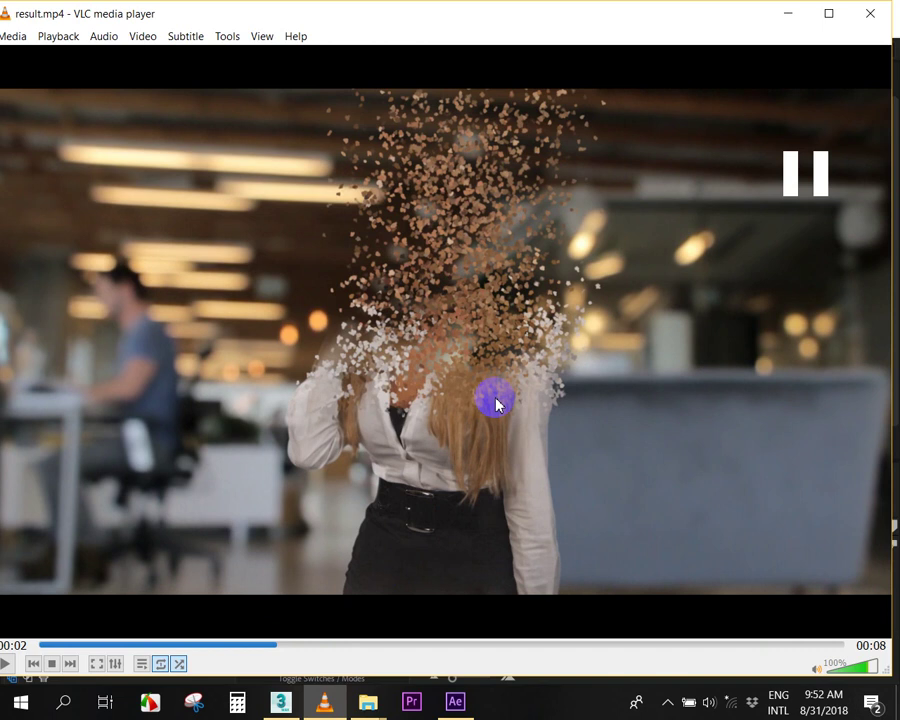
{"action": "left_click", "coordinate": [455, 703]}
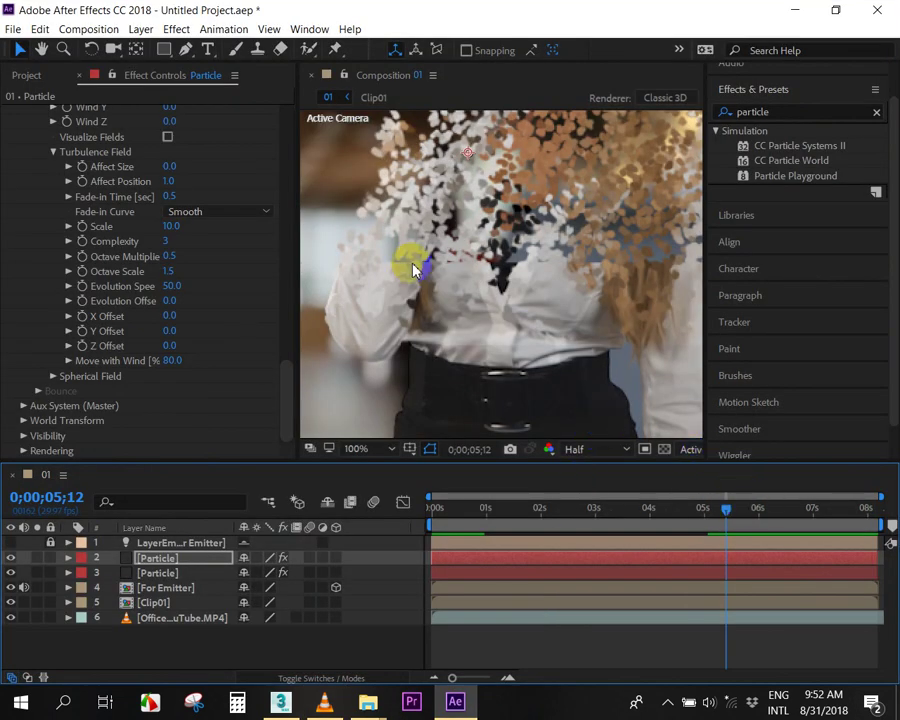
Solo layer 4 For Emitter so only its torso strip shows on black.
{"action": "mouse_move", "coordinate": [731, 522]}
{"action": "left_mouse_down"}
{"action": "mouse_move", "coordinate": [744, 520]}
{"action": "mouse_move", "coordinate": [730, 520]}
{"action": "mouse_move", "coordinate": [716, 496]}
{"action": "left_mouse_up"}
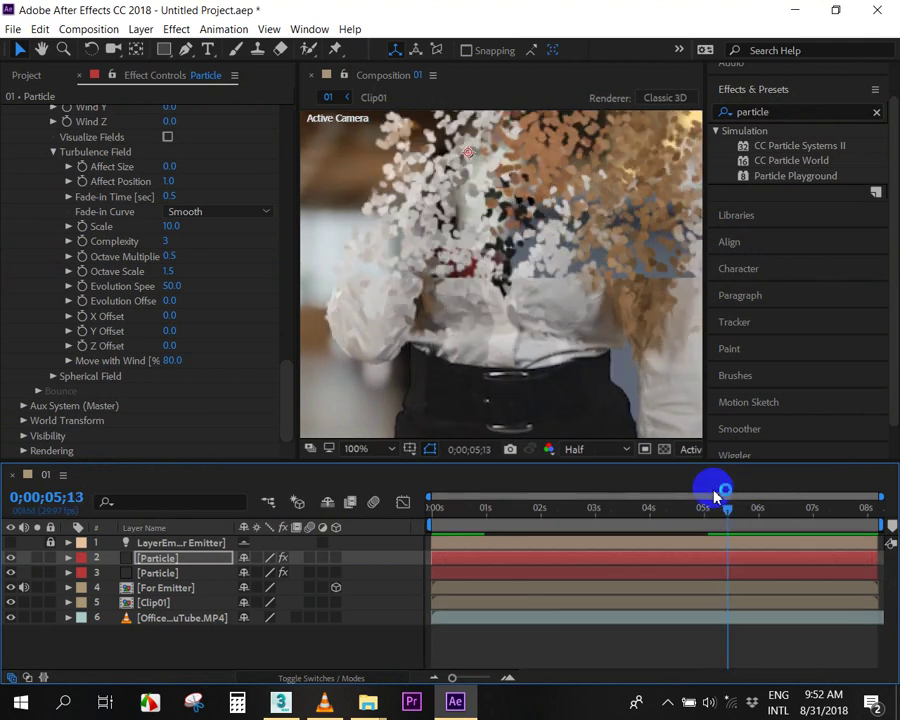
{"action": "scroll", "coordinate": [584, 316], "scroll_direction": "down", "scroll_amount": 2}
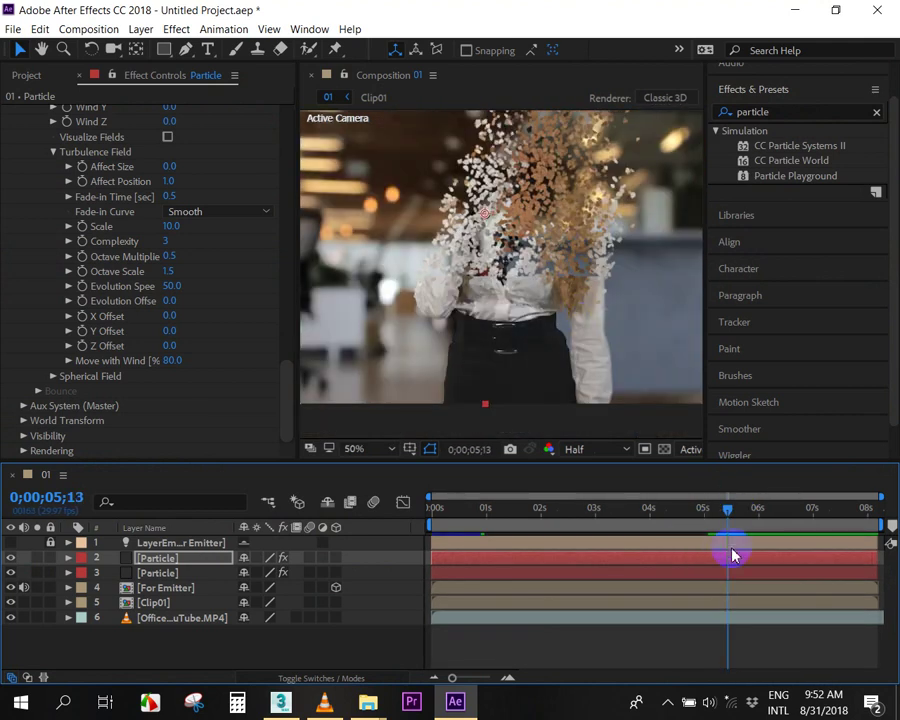
{"action": "left_click", "coordinate": [163, 590]}
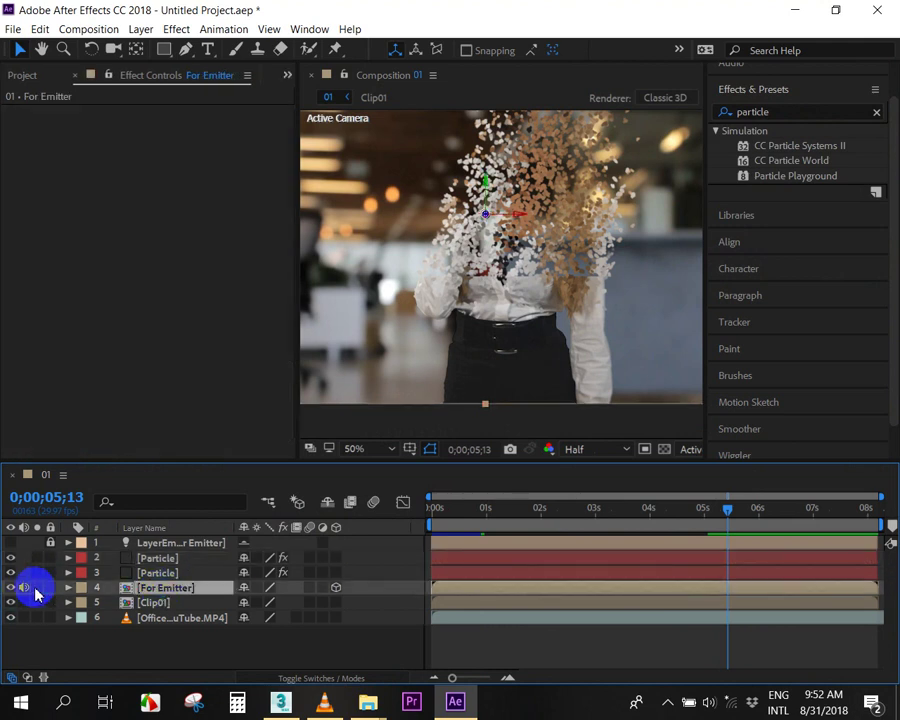
{"action": "left_click", "coordinate": [37, 588]}
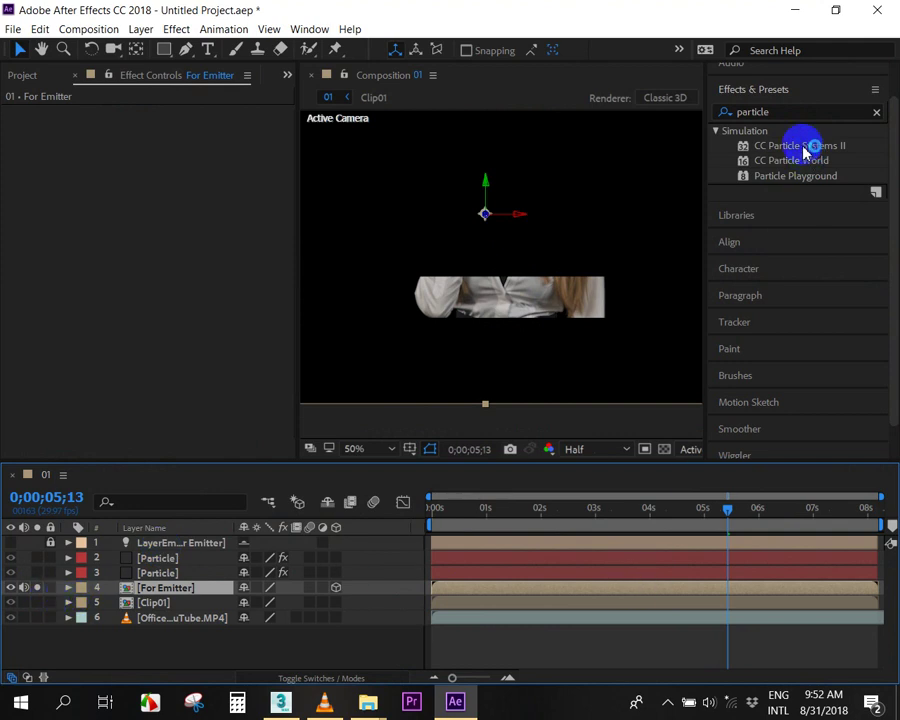
{"action": "left_click", "coordinate": [780, 112]}
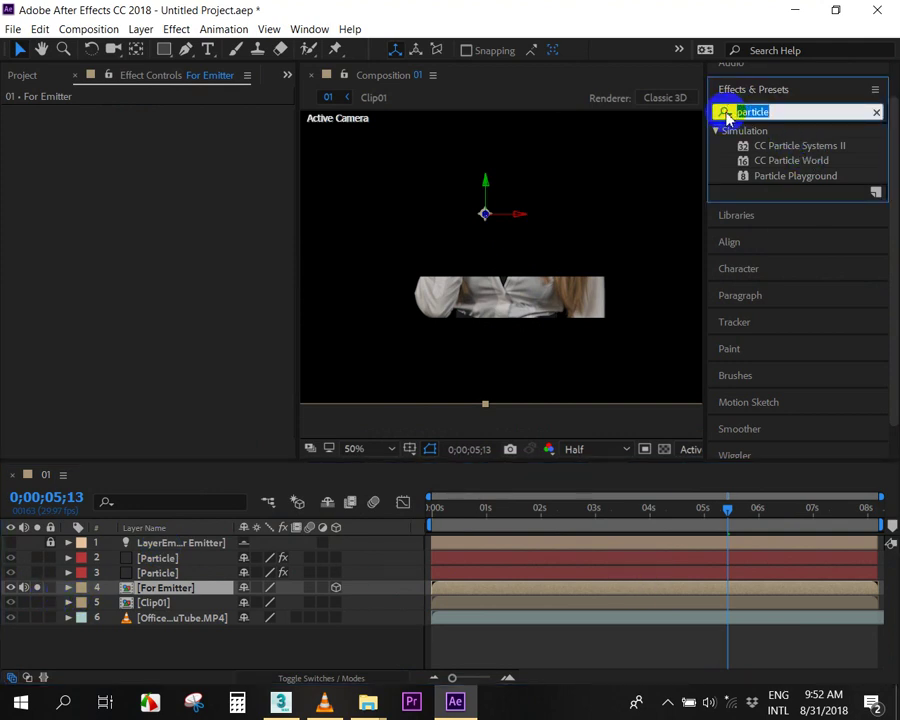
Apply Turbulent Displace to For Emitter with Amount -10.0 and Size 78.0.
{"action": "type", "text": "tur"}
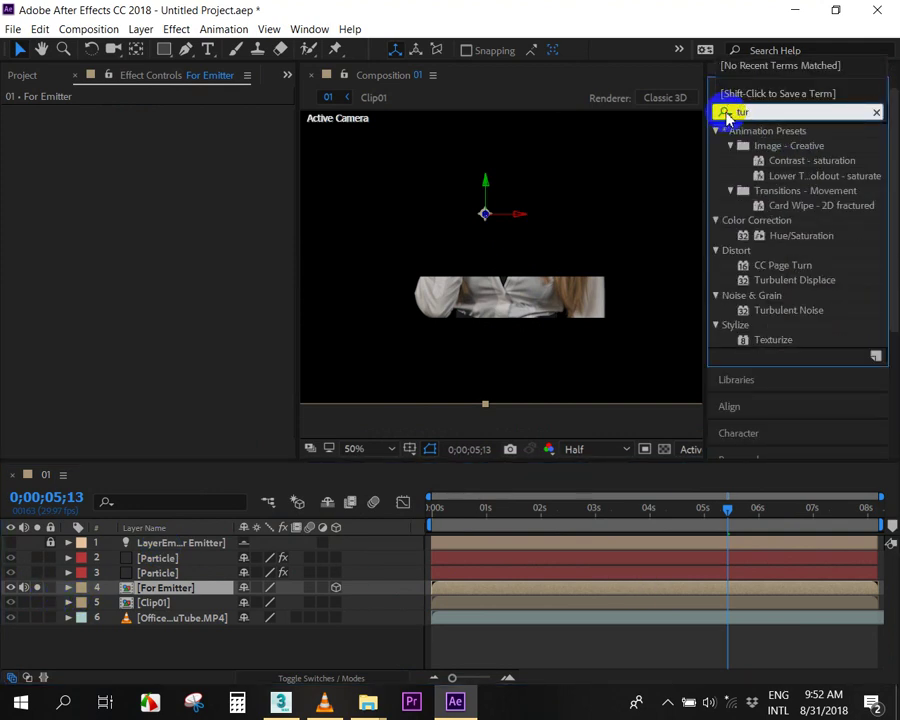
{"action": "type", "text": "b"}
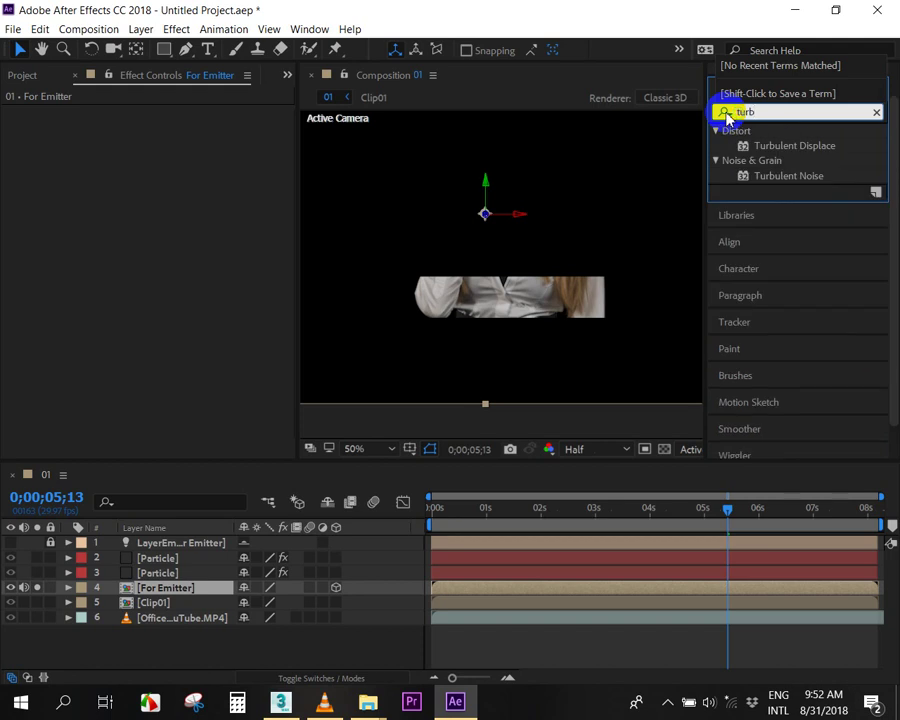
{"action": "left_click_drag", "start_coordinate": [779, 150], "coordinate": [520, 588]}
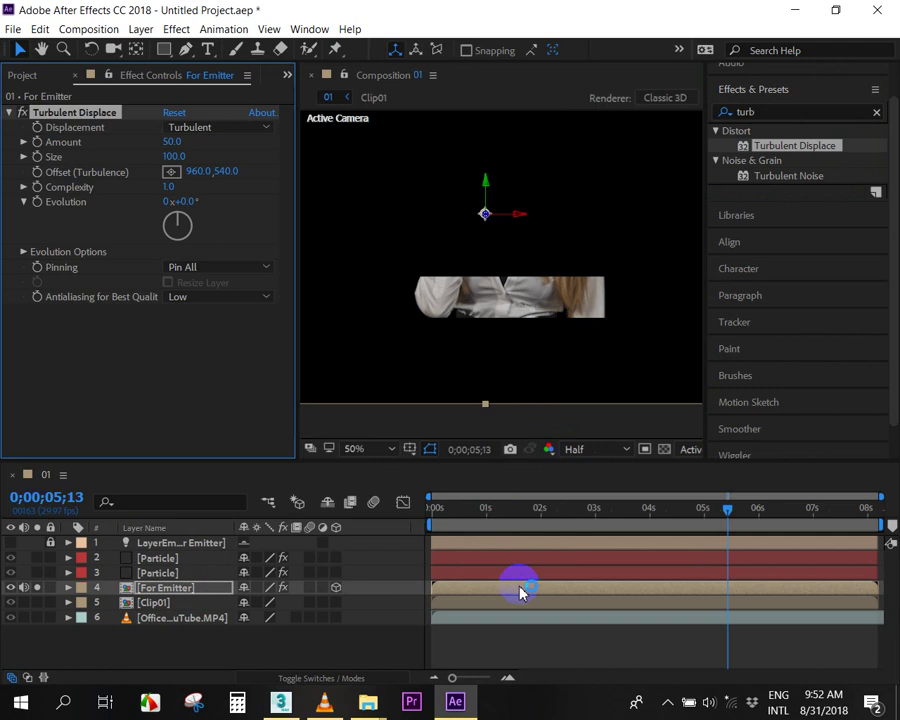
{"action": "mouse_move", "coordinate": [172, 142]}
{"action": "left_mouse_down"}
{"action": "mouse_move", "coordinate": [87, 157]}
{"action": "mouse_move", "coordinate": [176, 153]}
{"action": "left_mouse_up"}
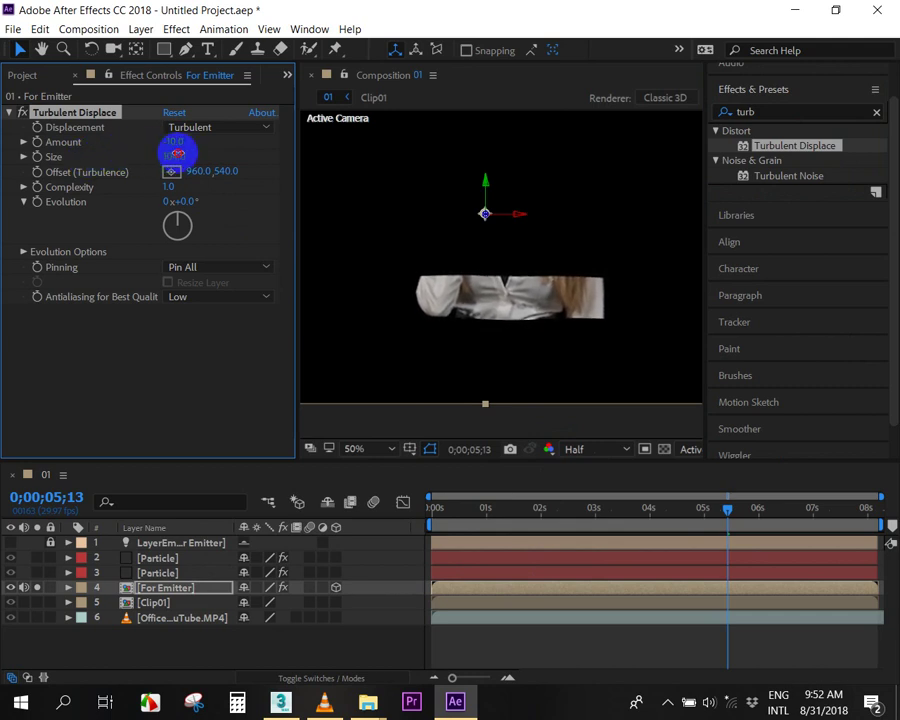
{"action": "mouse_move", "coordinate": [728, 516]}
{"action": "left_mouse_down"}
{"action": "mouse_move", "coordinate": [750, 516]}
{"action": "mouse_move", "coordinate": [725, 516]}
{"action": "left_mouse_up"}
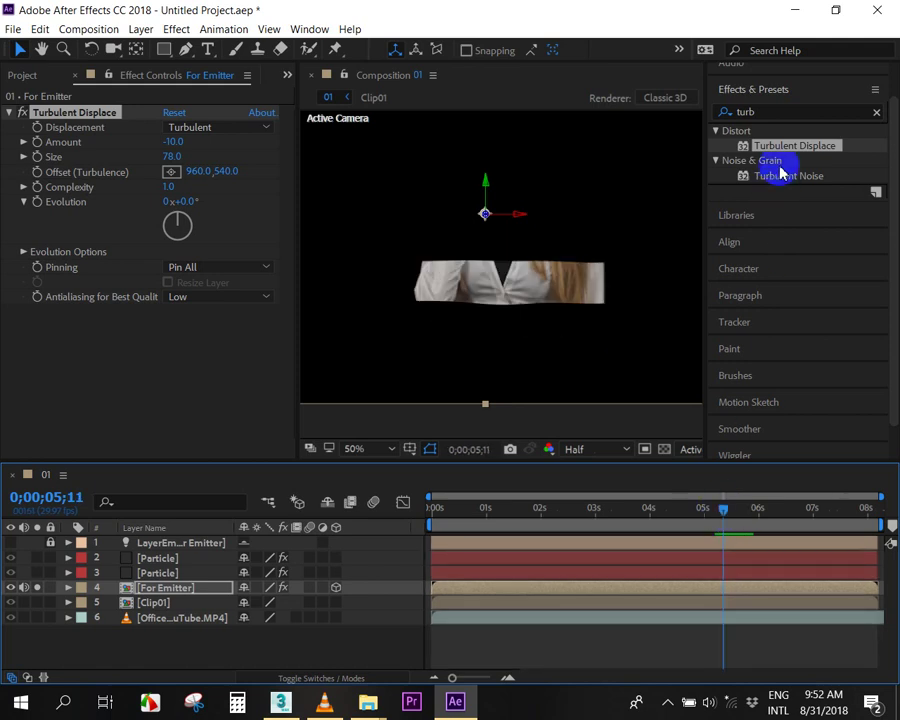
{"action": "left_click", "coordinate": [726, 112]}
{"action": "left_click", "coordinate": [728, 116]}
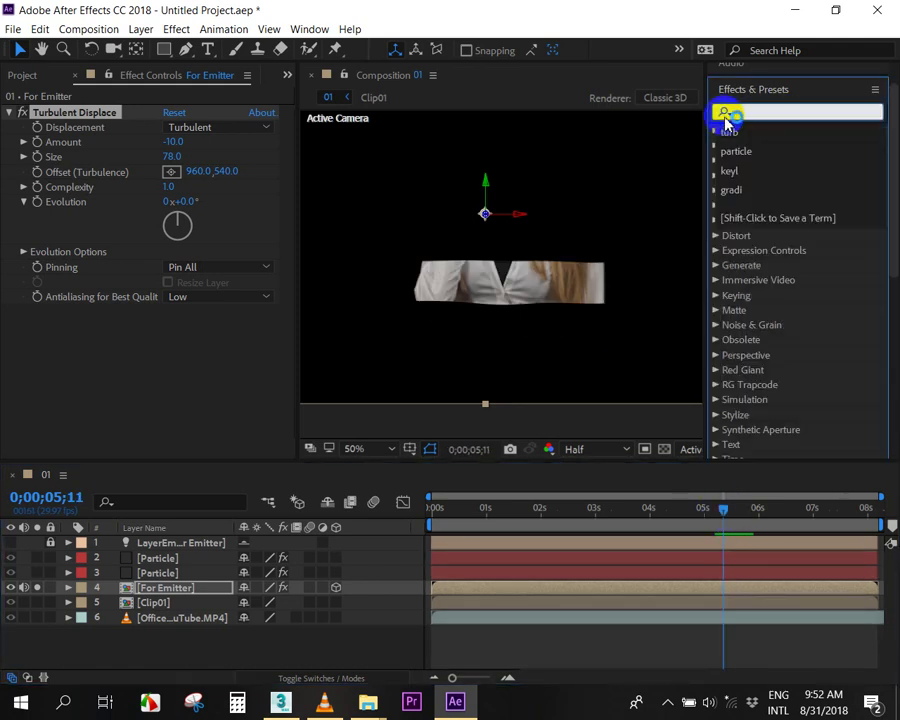
Add Roughen Edges to For Emitter with Border 10, Edge Sharpness 1.08 and Scale 106.
{"action": "type", "text": "rough"}
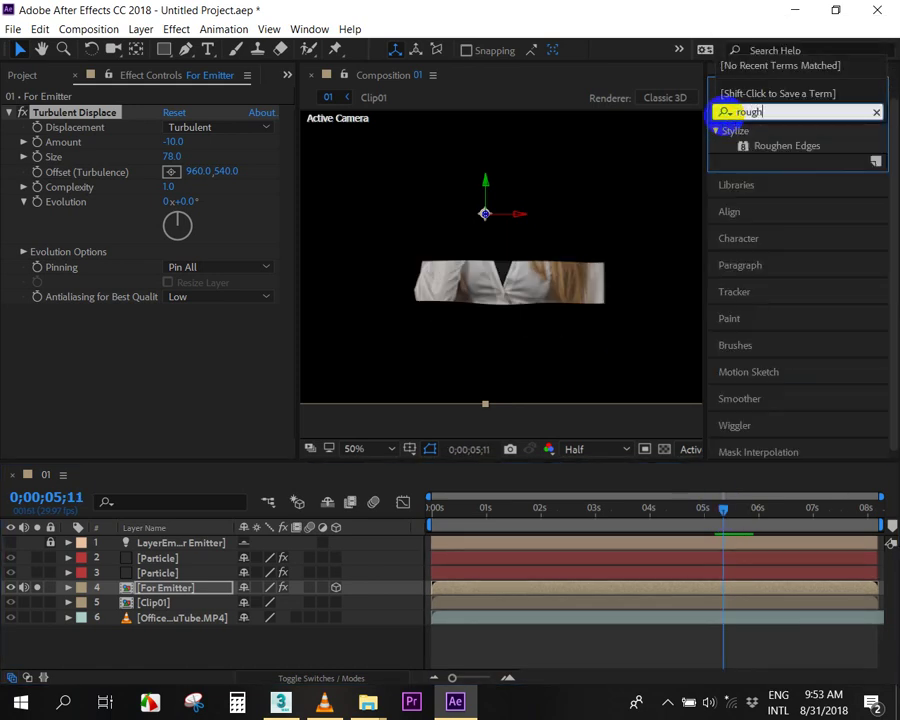
{"action": "left_click_drag", "start_coordinate": [755, 146], "coordinate": [532, 588]}
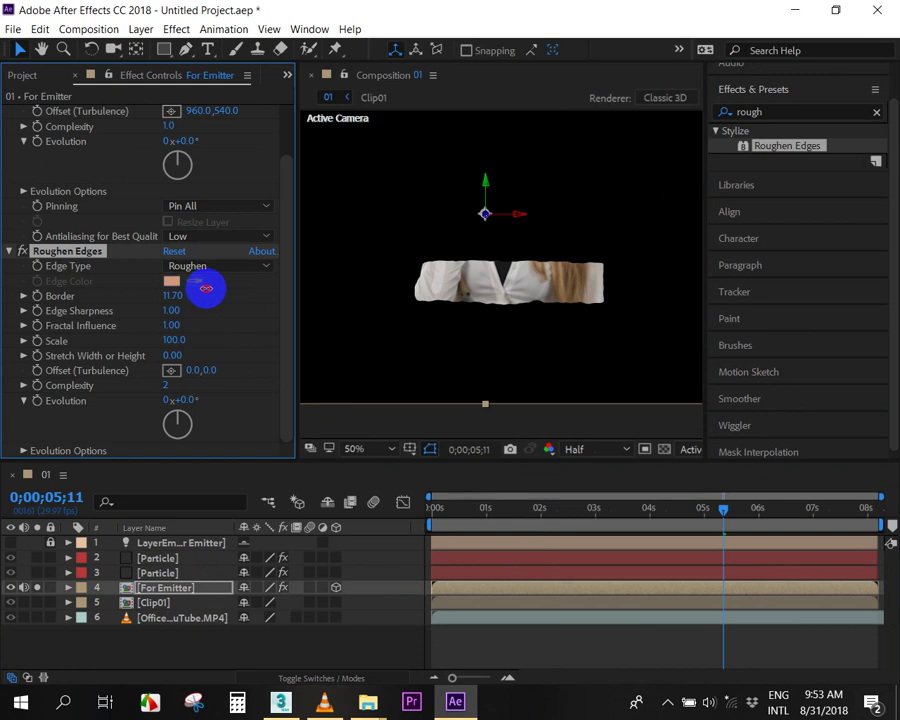
{"action": "left_click_drag", "start_coordinate": [205, 288], "coordinate": [172, 309]}
{"action": "left_click", "coordinate": [174, 309]}
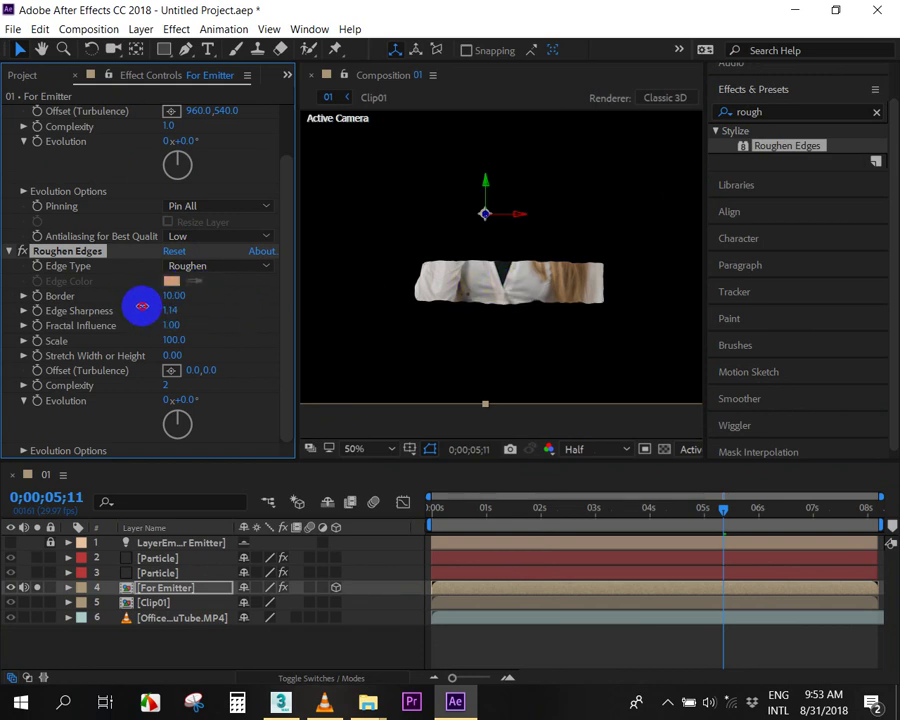
{"action": "mouse_move", "coordinate": [210, 315]}
{"action": "left_mouse_down"}
{"action": "mouse_move", "coordinate": [158, 322]}
{"action": "mouse_move", "coordinate": [242, 310]}
{"action": "left_mouse_up"}
{"action": "left_click", "coordinate": [172, 338]}
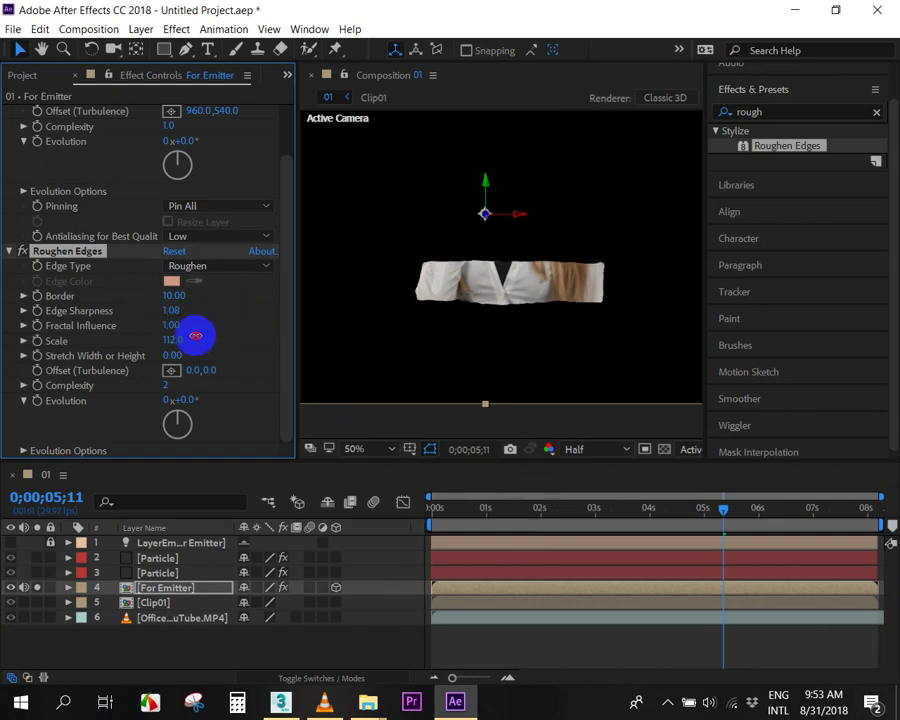
{"action": "left_click", "coordinate": [743, 522]}
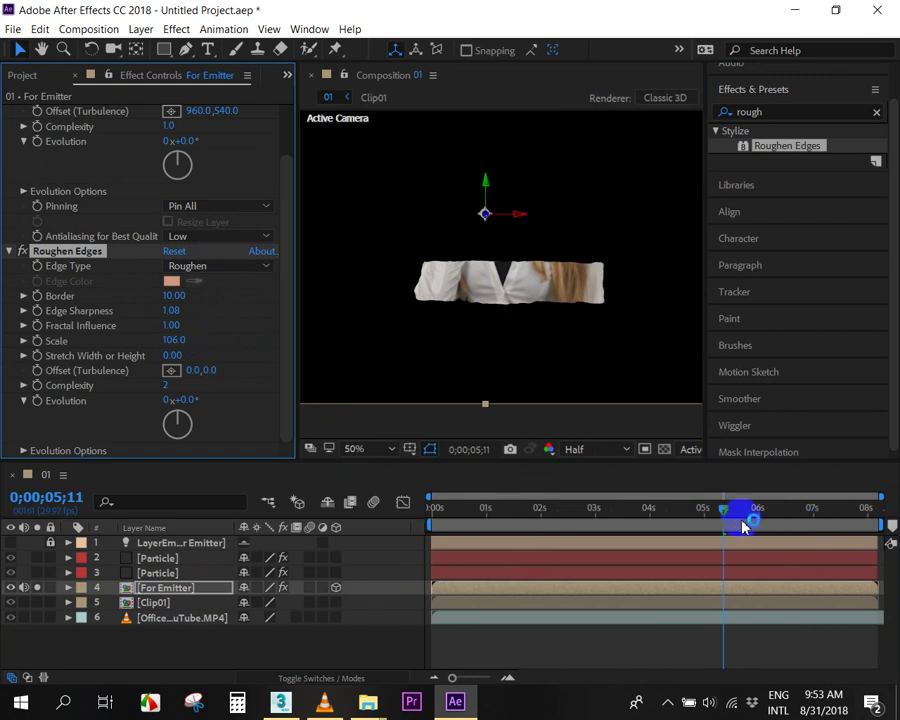
{"action": "left_click_drag", "start_coordinate": [706, 515], "coordinate": [731, 515]}
{"action": "left_click", "coordinate": [38, 587]}
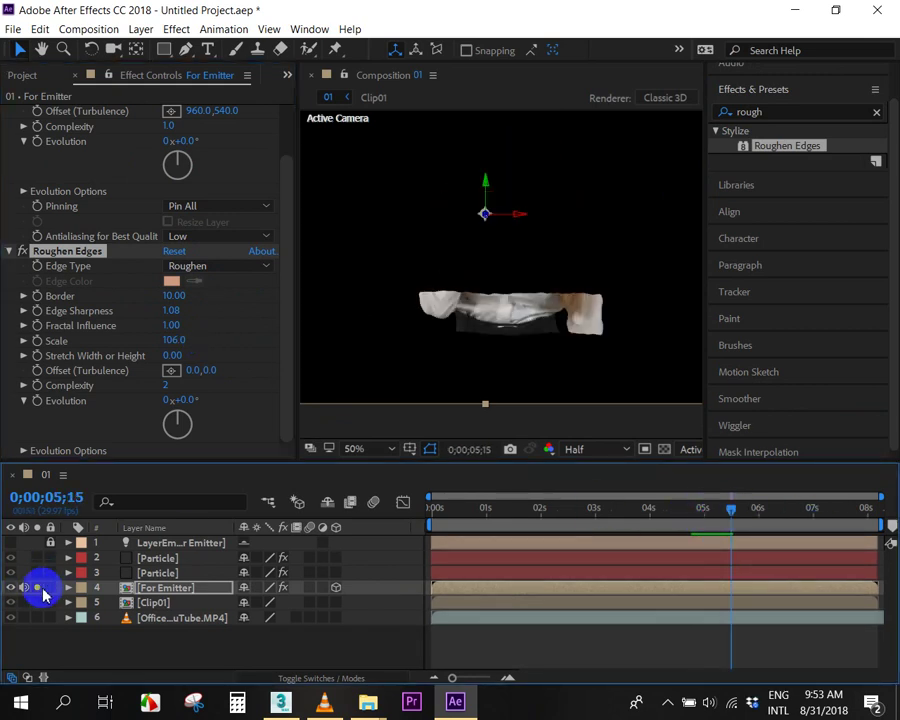
Review For Emitter's effects, then open the For Emitter precomp to reach Clip01.
{"action": "mouse_move", "coordinate": [722, 537]}
{"action": "left_mouse_down"}
{"action": "mouse_move", "coordinate": [737, 527]}
{"action": "mouse_move", "coordinate": [726, 522]}
{"action": "left_mouse_up"}
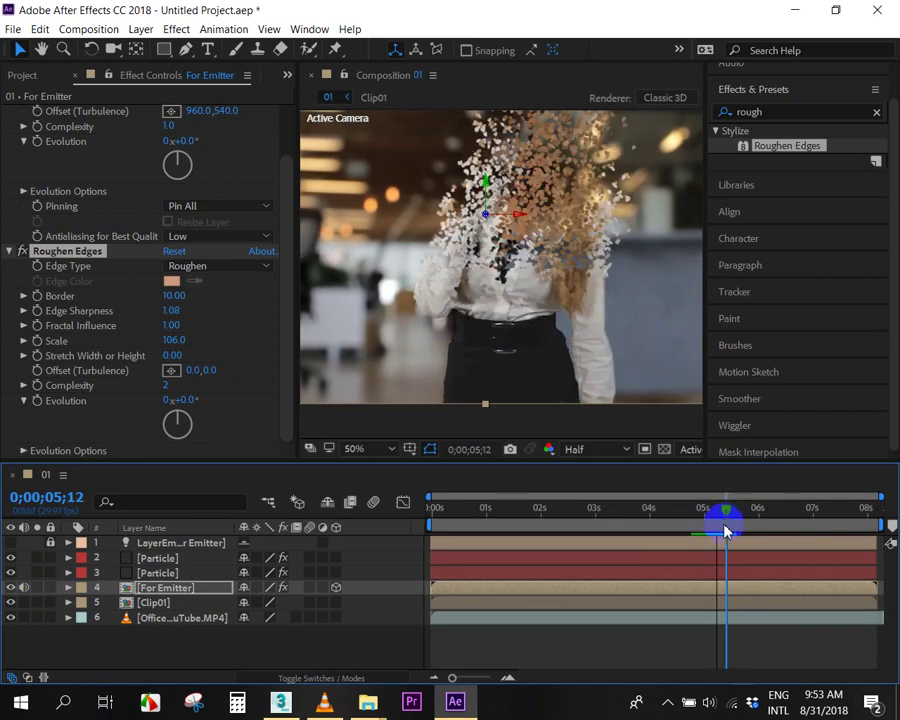
{"action": "left_click", "coordinate": [37, 588]}
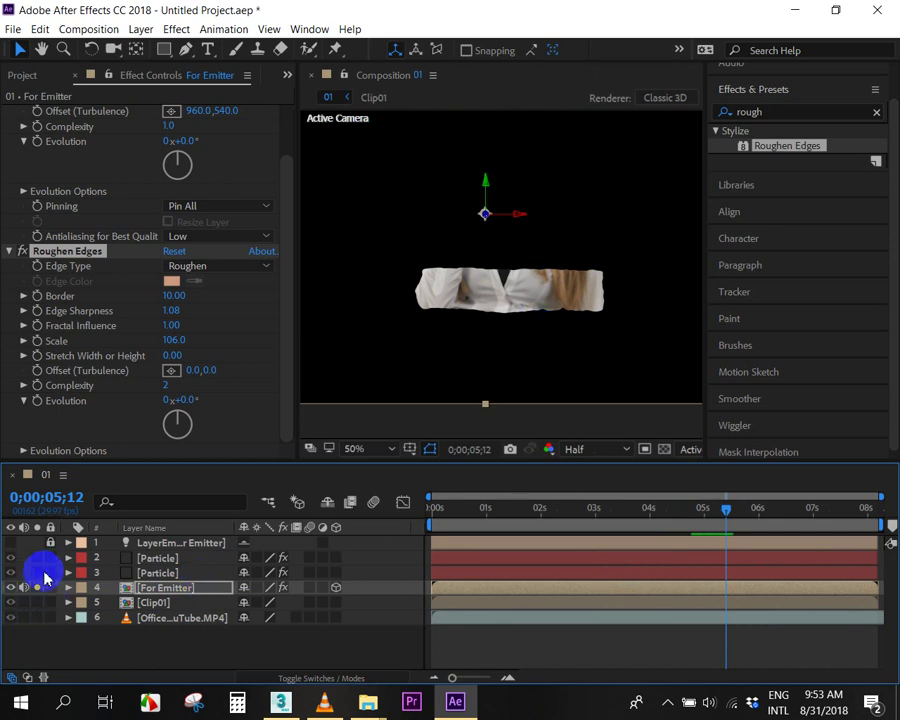
{"action": "left_click", "coordinate": [69, 590]}
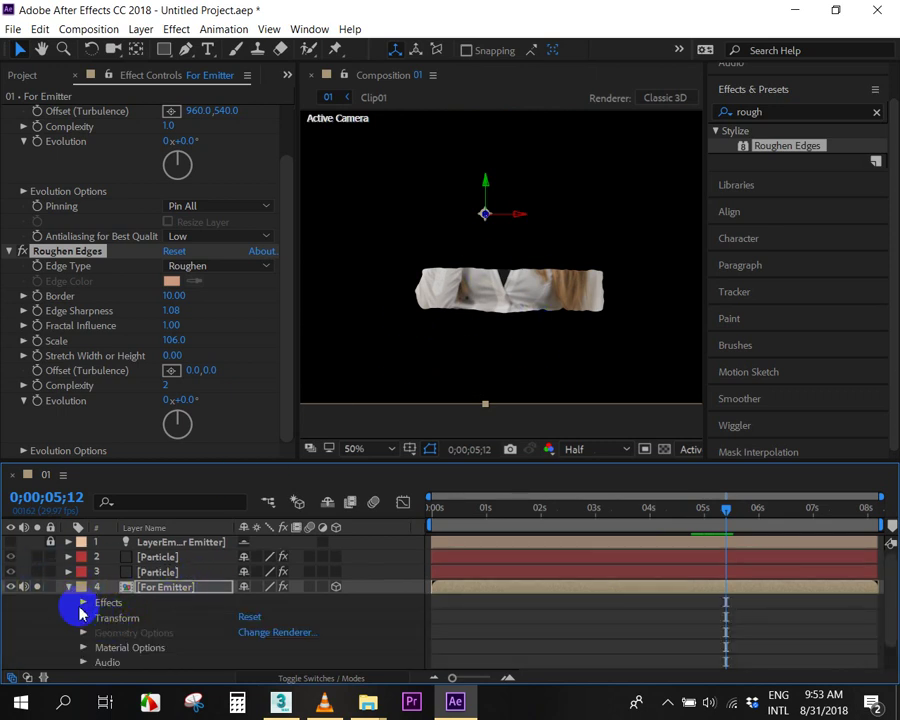
{"action": "scroll", "coordinate": [150, 630], "scroll_direction": "down", "scroll_amount": 1}
{"action": "left_click", "coordinate": [84, 573]}
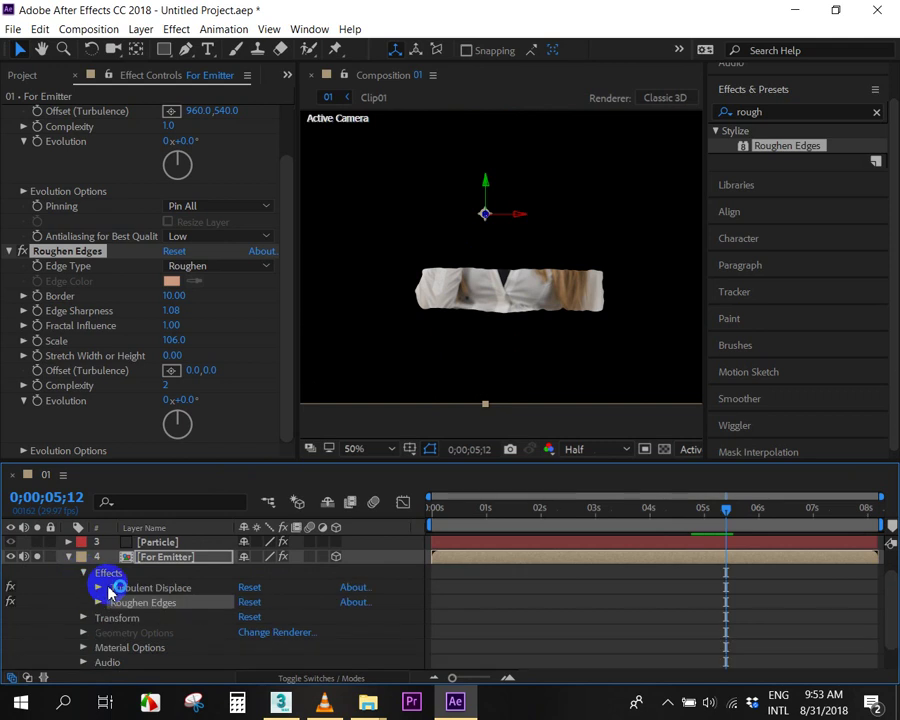
{"action": "left_click", "coordinate": [84, 574]}
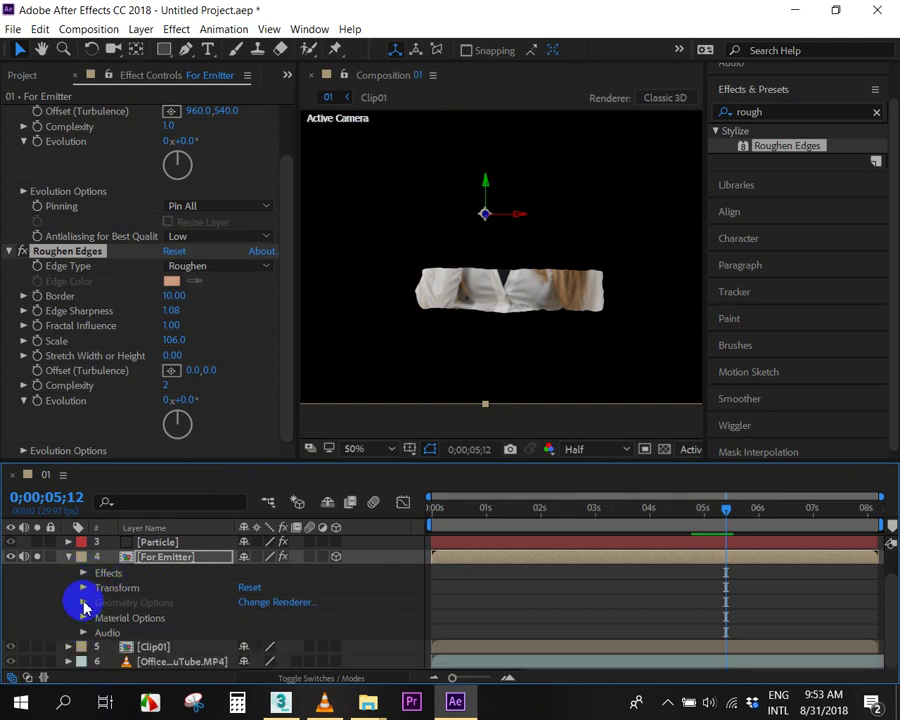
{"action": "left_click", "coordinate": [69, 558]}
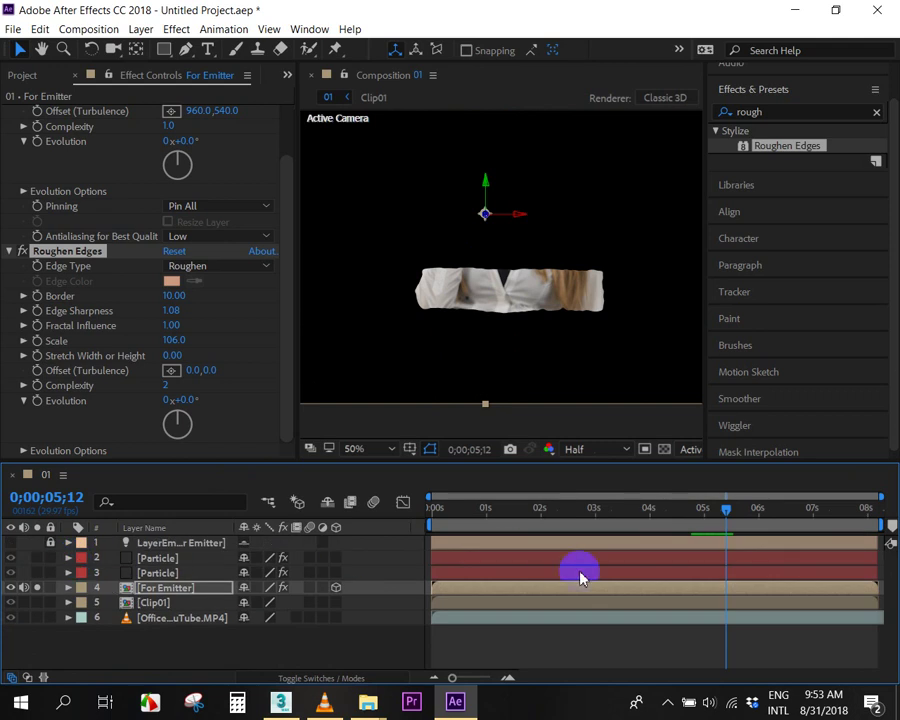
{"action": "left_click", "coordinate": [729, 596]}
{"action": "double_click", "coordinate": [729, 596]}
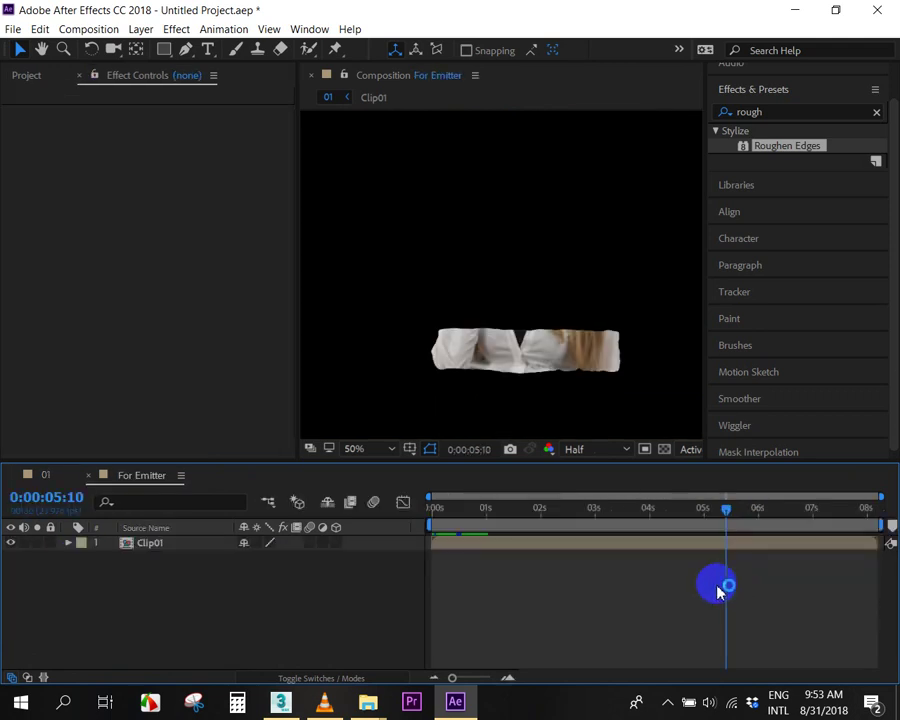
Set Mask Feather on Clip01's Mask 1 to 28 px, then go back to comp 01.
{"action": "left_click", "coordinate": [608, 545]}
{"action": "left_click", "coordinate": [68, 543]}
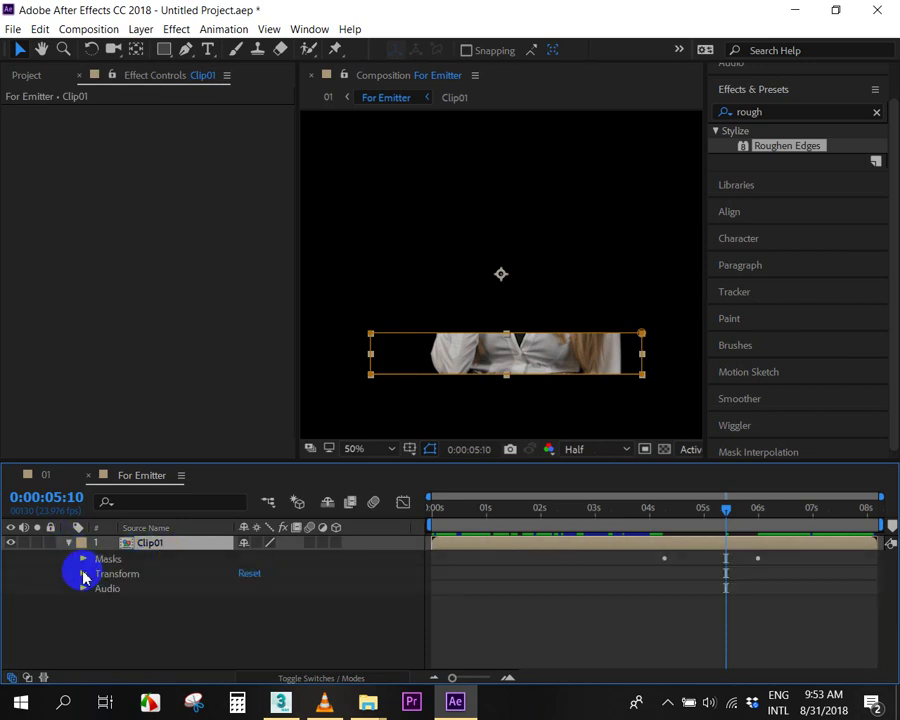
{"action": "left_click", "coordinate": [84, 560]}
{"action": "left_click", "coordinate": [98, 574]}
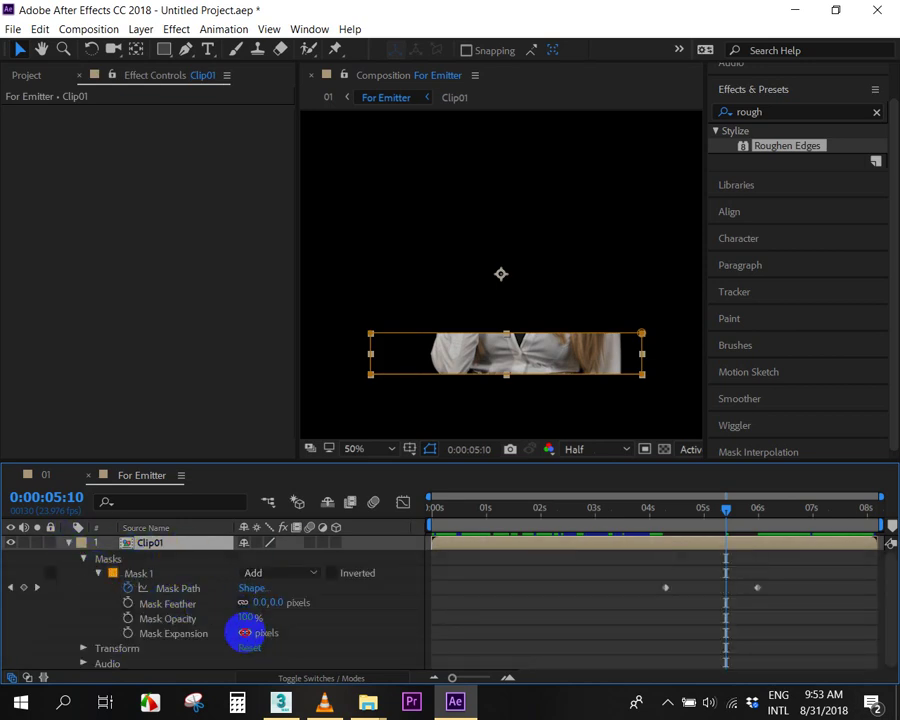
{"action": "left_click_drag", "start_coordinate": [244, 632], "coordinate": [249, 632]}
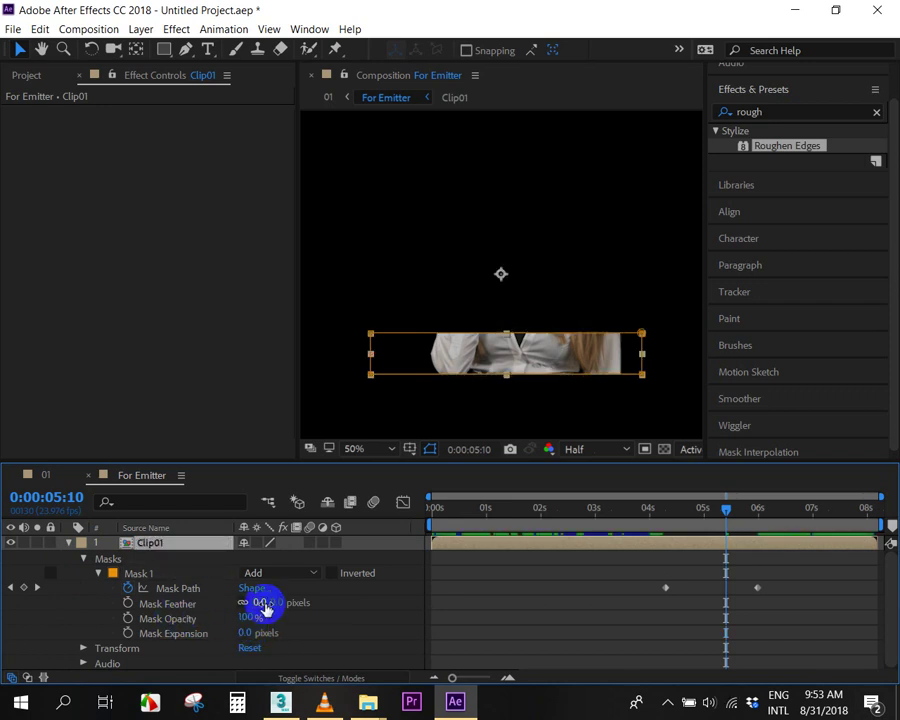
{"action": "left_click_drag", "start_coordinate": [262, 603], "coordinate": [296, 603]}
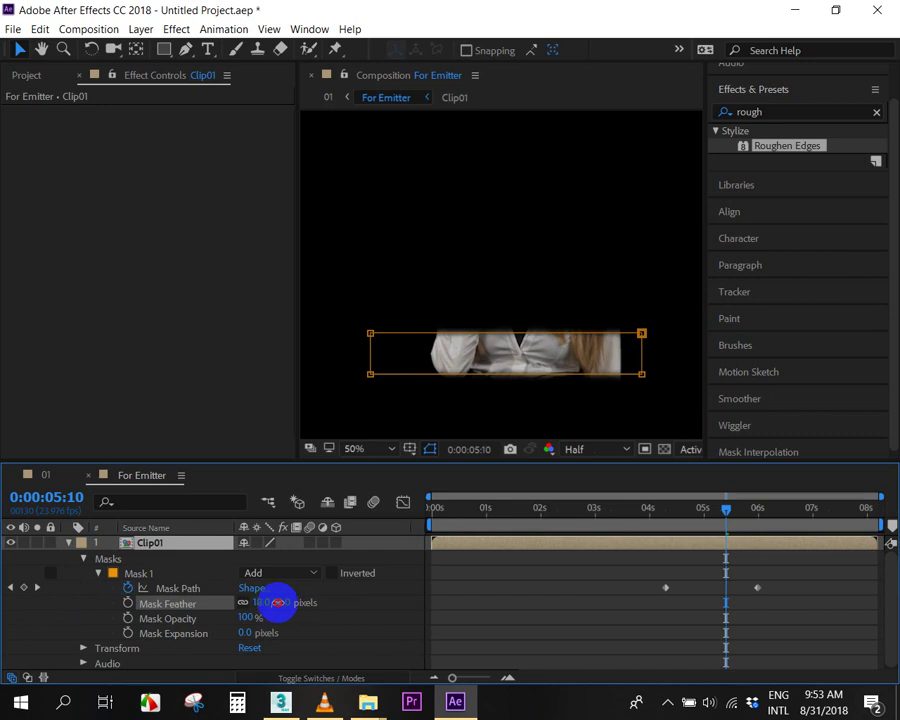
{"action": "left_click_drag", "start_coordinate": [296, 603], "coordinate": [288, 603]}
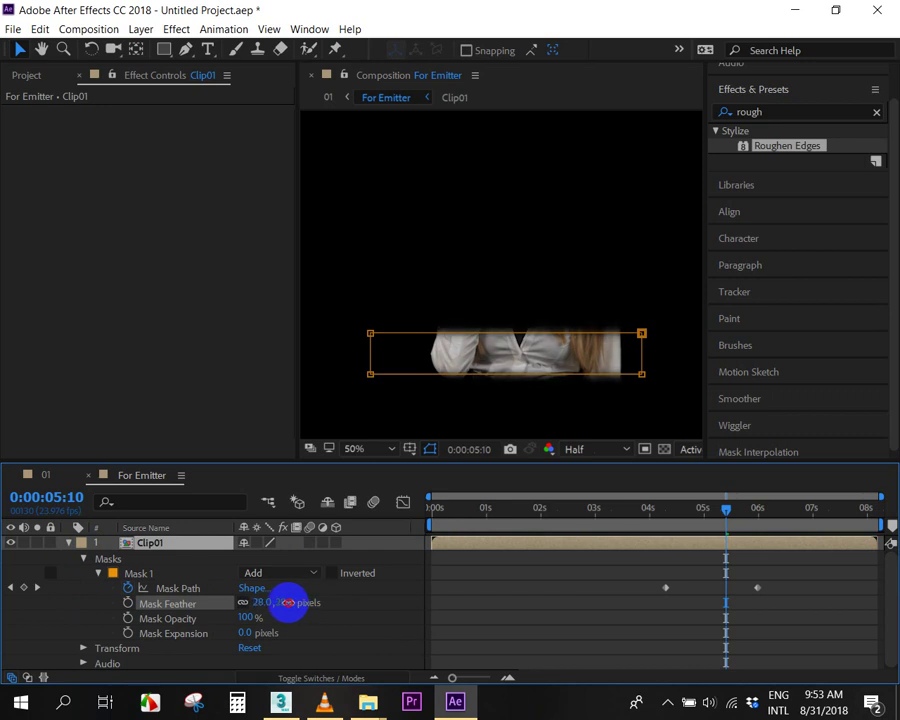
{"action": "left_click", "coordinate": [44, 475]}
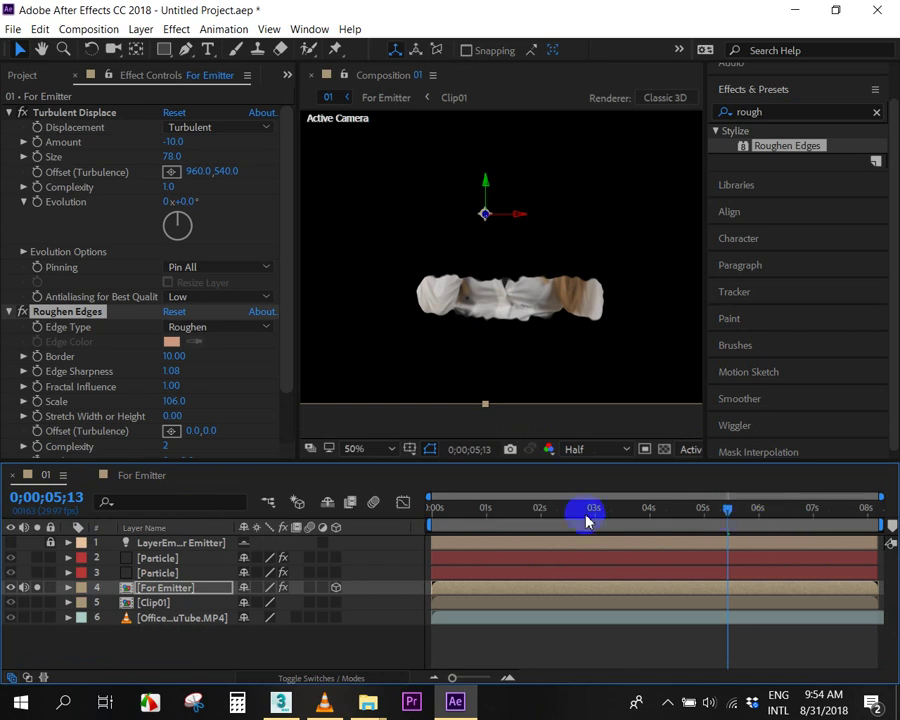
Unsolo For Emitter and preview the dissolve from 4;20, stopping around 5;14.
{"action": "left_click", "coordinate": [57, 588]}
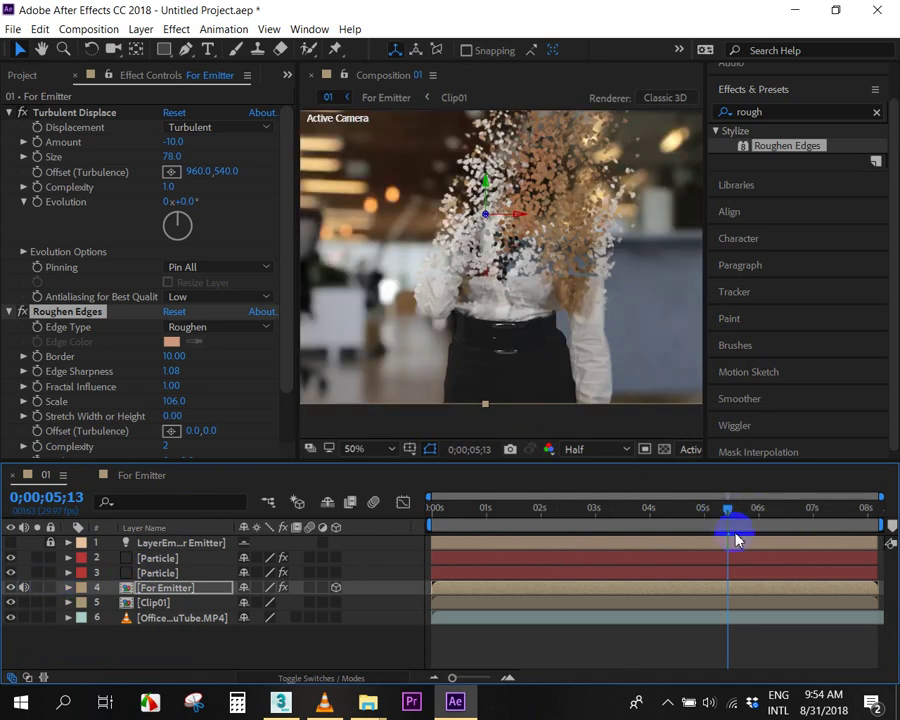
{"action": "left_click_drag", "start_coordinate": [718, 516], "coordinate": [686, 514]}
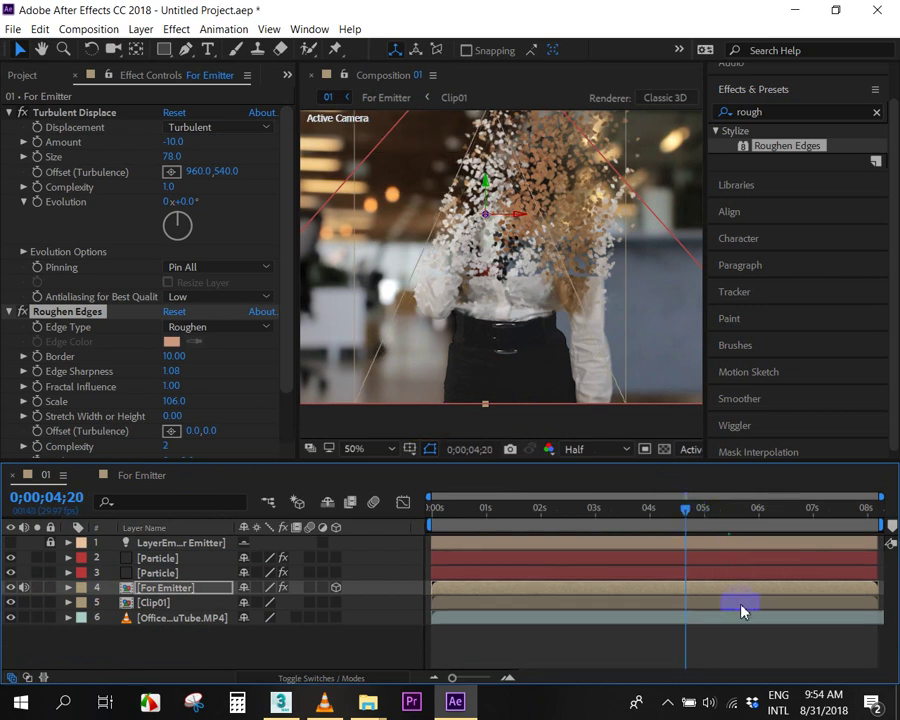
{"action": "key", "text": "space"}
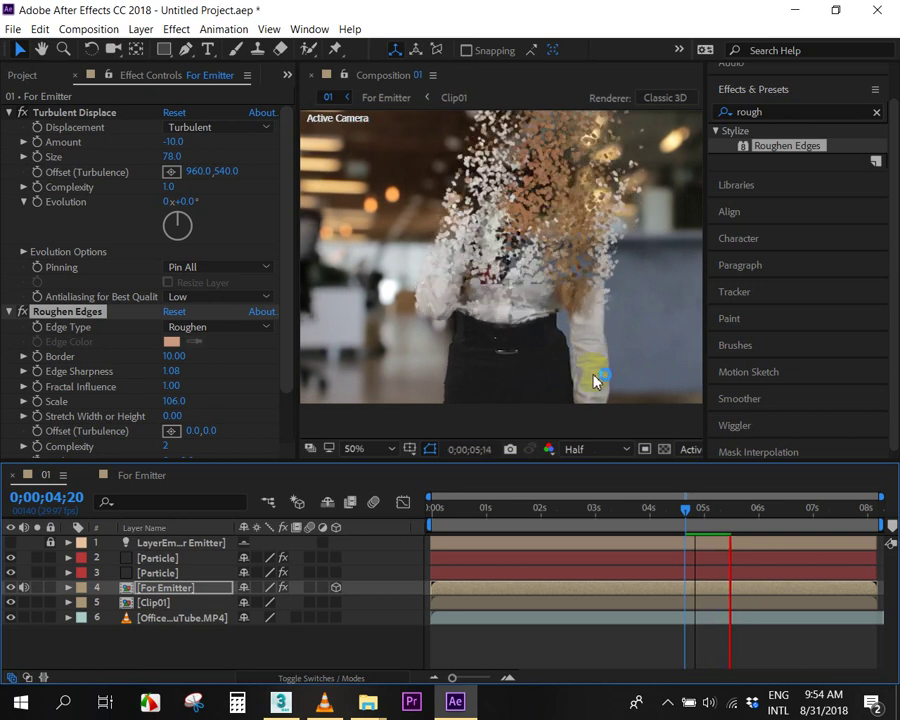
{"action": "left_click", "coordinate": [551, 327]}
{"action": "left_click", "coordinate": [627, 450]}
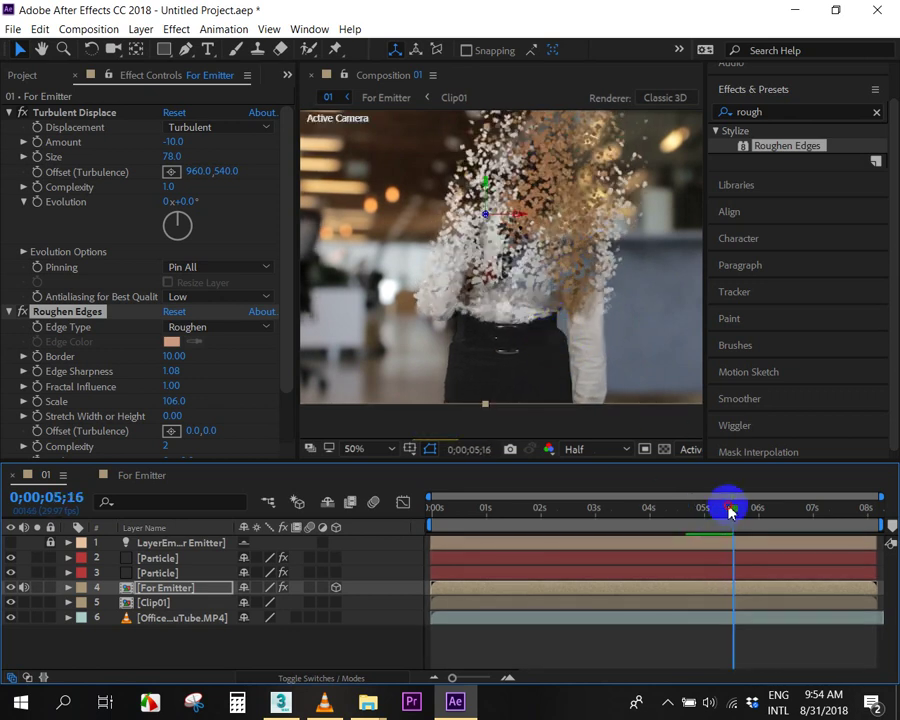
{"action": "left_click_drag", "start_coordinate": [727, 514], "coordinate": [725, 510]}
{"action": "left_click", "coordinate": [514, 310]}
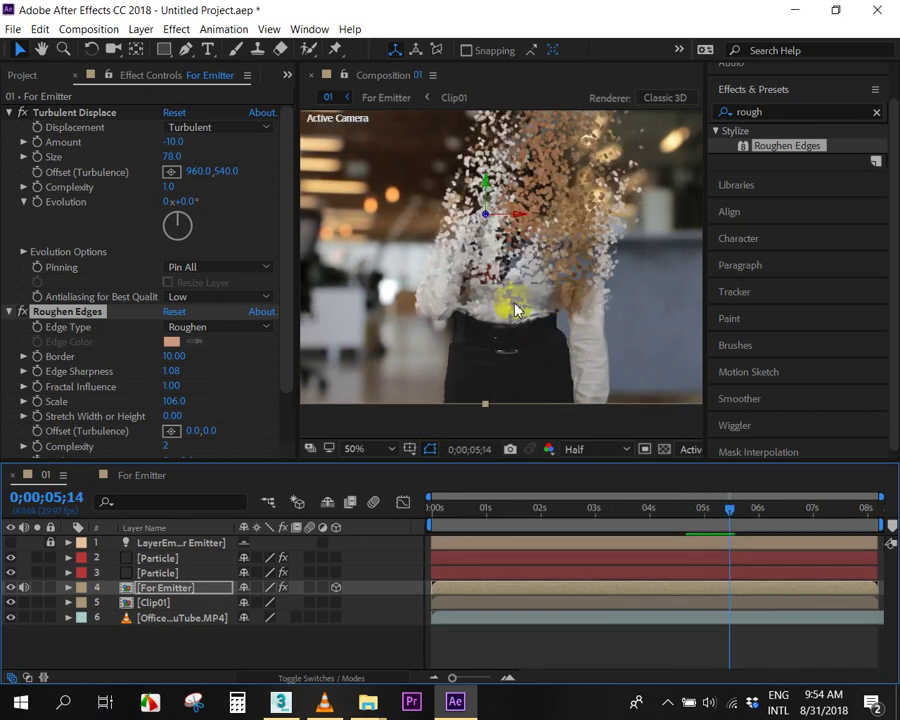
{"action": "scroll", "coordinate": [514, 310], "scroll_direction": "up", "scroll_amount": 1}
{"action": "scroll", "coordinate": [552, 327], "scroll_direction": "up", "scroll_amount": 1}
Solo layer 5 Clip01 and reveal its Mask 1 properties.
{"action": "key", "text": "v"}
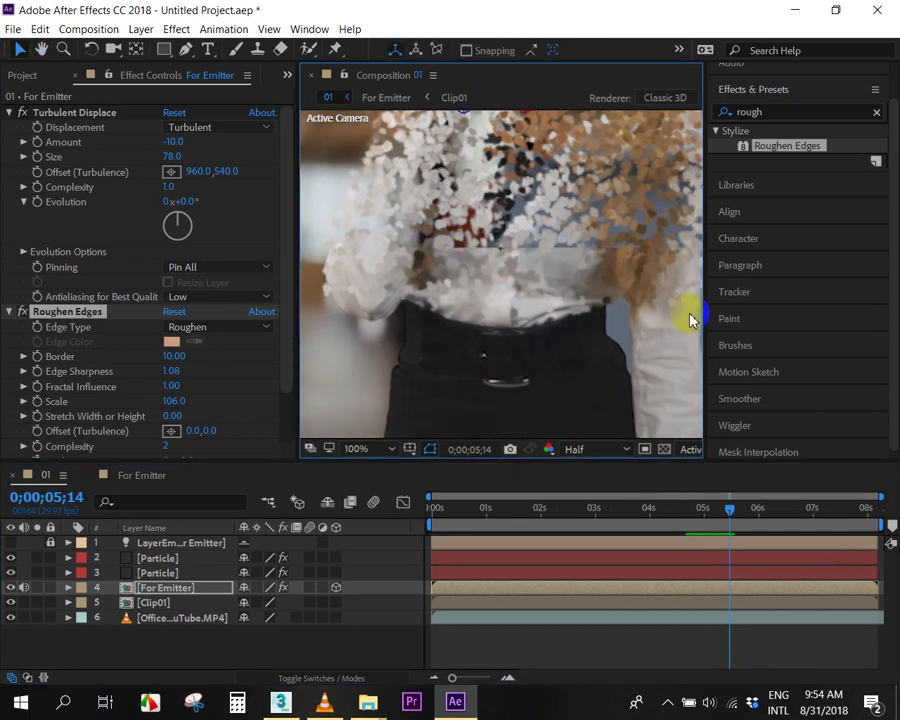
{"action": "left_click", "coordinate": [703, 607]}
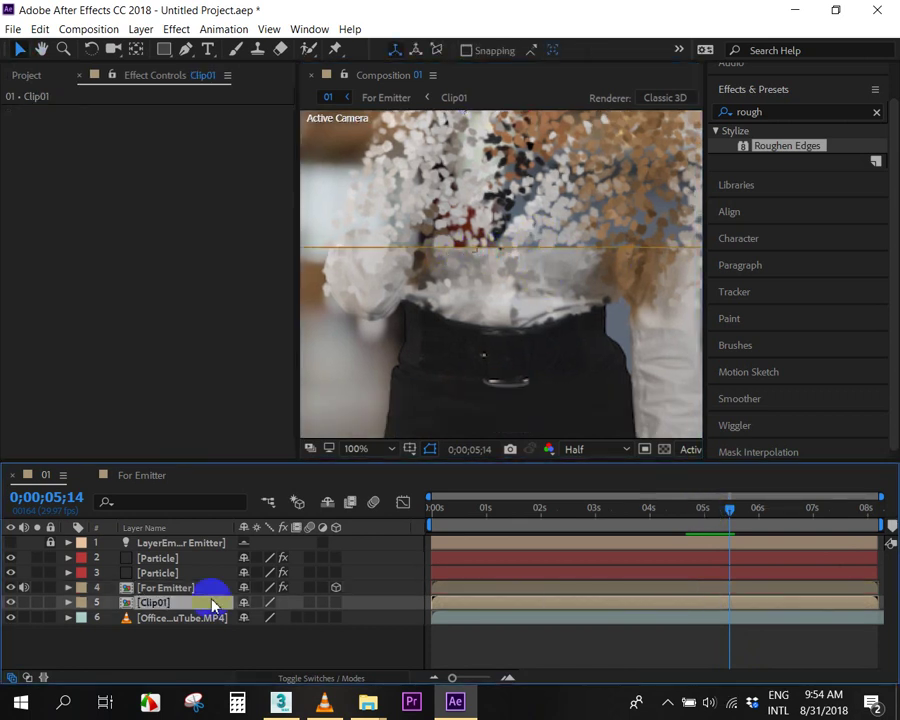
{"action": "left_click", "coordinate": [37, 602]}
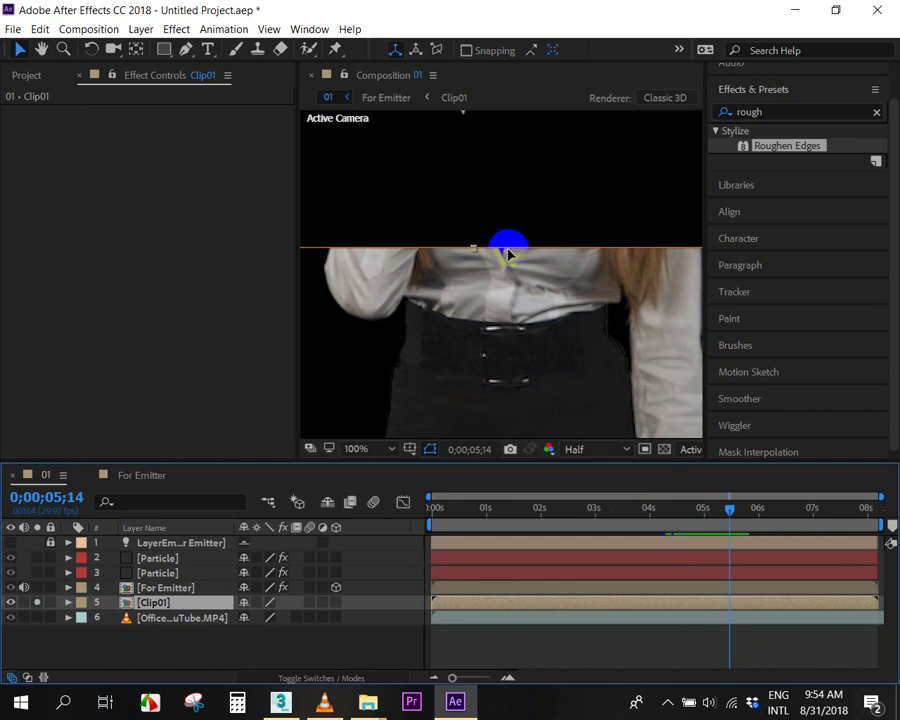
{"action": "left_click", "coordinate": [65, 604]}
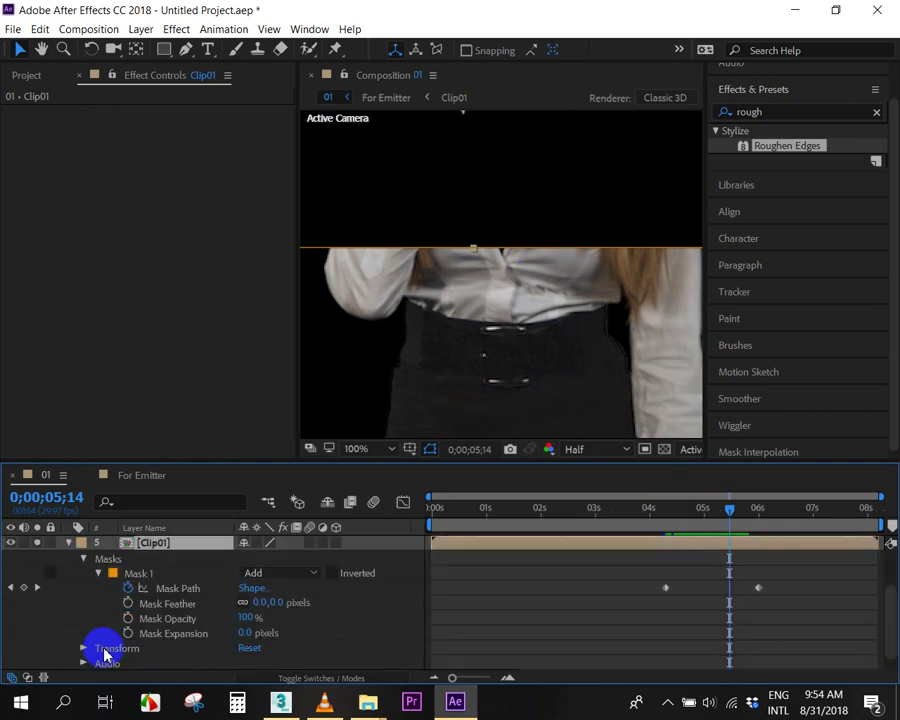
Raise Clip01's mask feather to 82 pixels with the full composition visible.
{"action": "left_click_drag", "start_coordinate": [258, 602], "coordinate": [280, 594]}
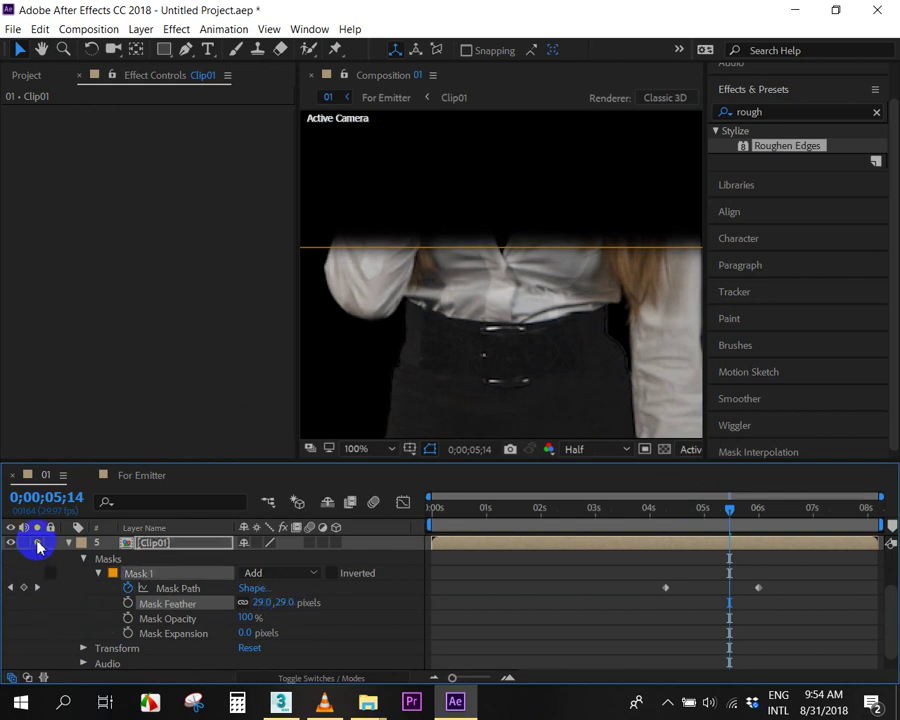
{"action": "left_click", "coordinate": [37, 543]}
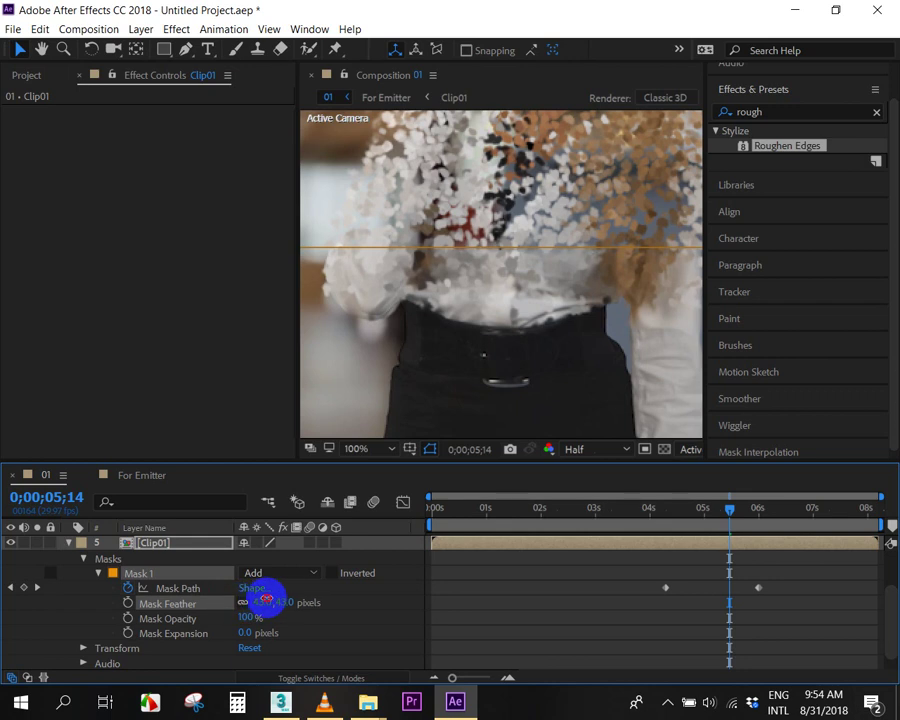
{"action": "left_click_drag", "start_coordinate": [292, 598], "coordinate": [296, 598]}
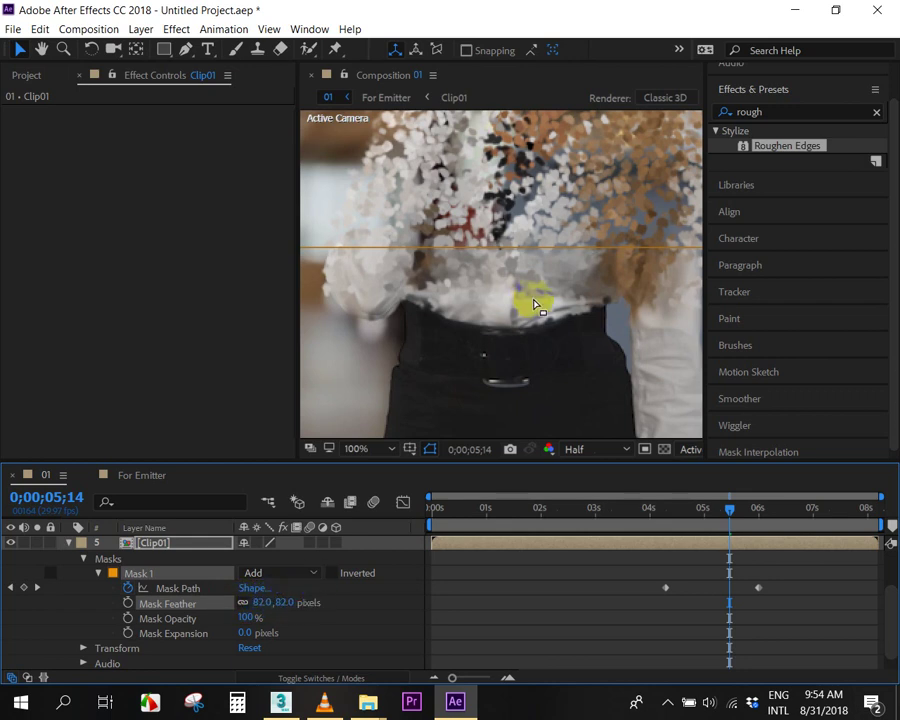
Set the work-area start at 3;20, preview the dissolve, then return to 4;09.
{"action": "scroll", "coordinate": [535, 305], "scroll_direction": "down", "scroll_amount": 2}
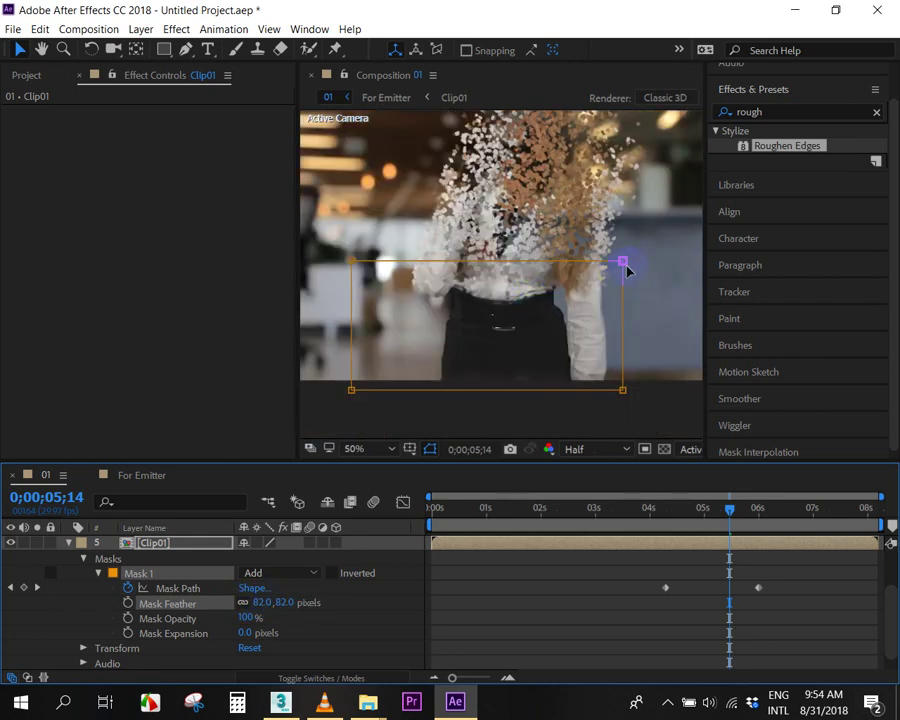
{"action": "scroll", "coordinate": [624, 262], "scroll_direction": "down", "scroll_amount": 2}
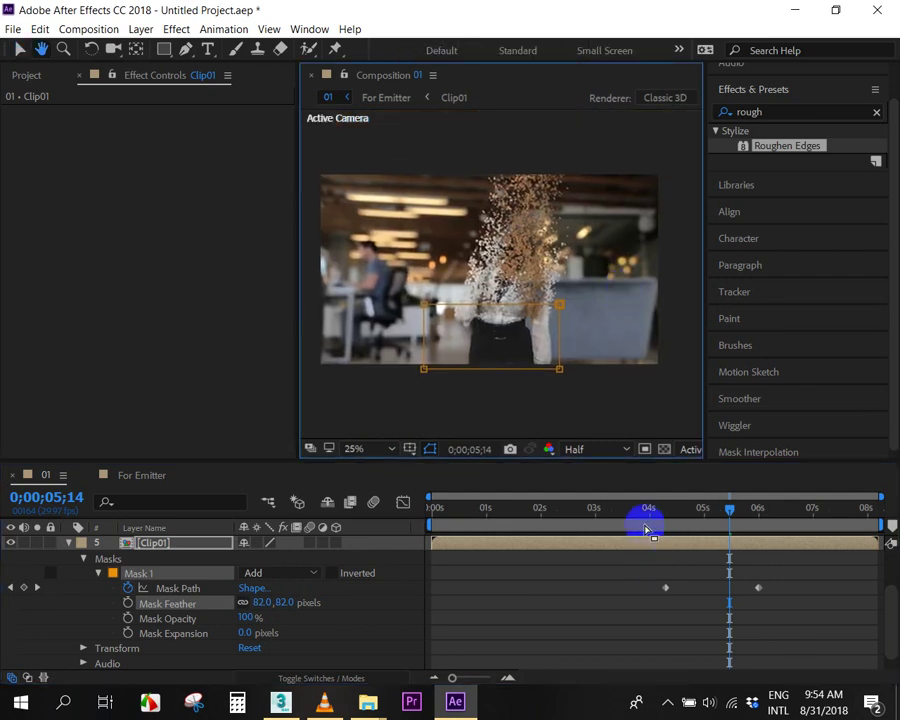
{"action": "left_click", "coordinate": [641, 512]}
{"action": "mouse_move", "coordinate": [641, 515]}
{"action": "left_mouse_down"}
{"action": "mouse_move", "coordinate": [614, 518]}
{"action": "mouse_move", "coordinate": [631, 520]}
{"action": "left_mouse_up"}
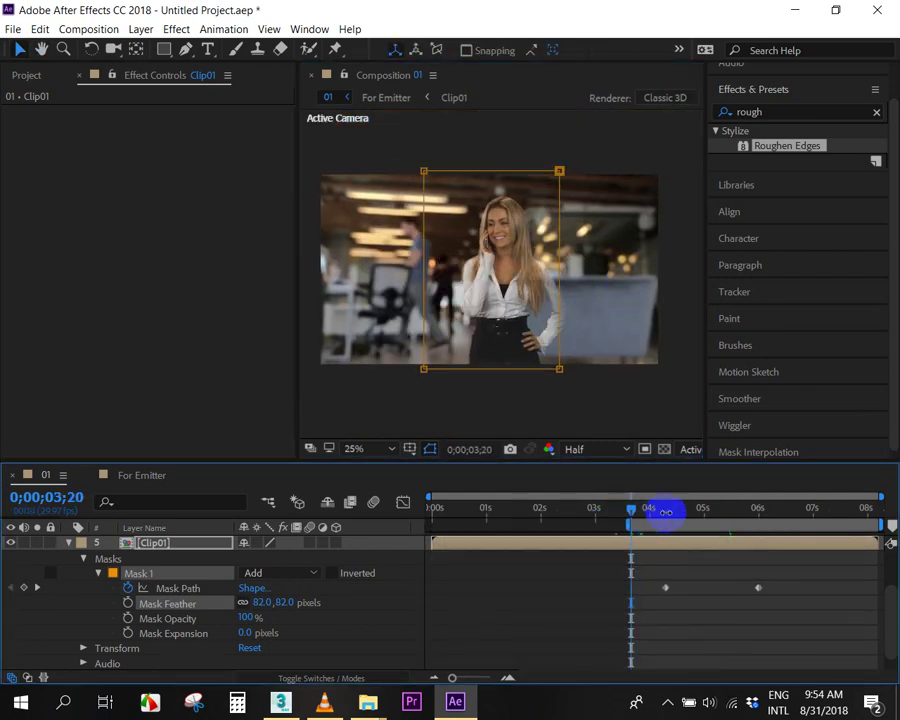
{"action": "key", "text": "b"}
{"action": "key", "text": "space"}
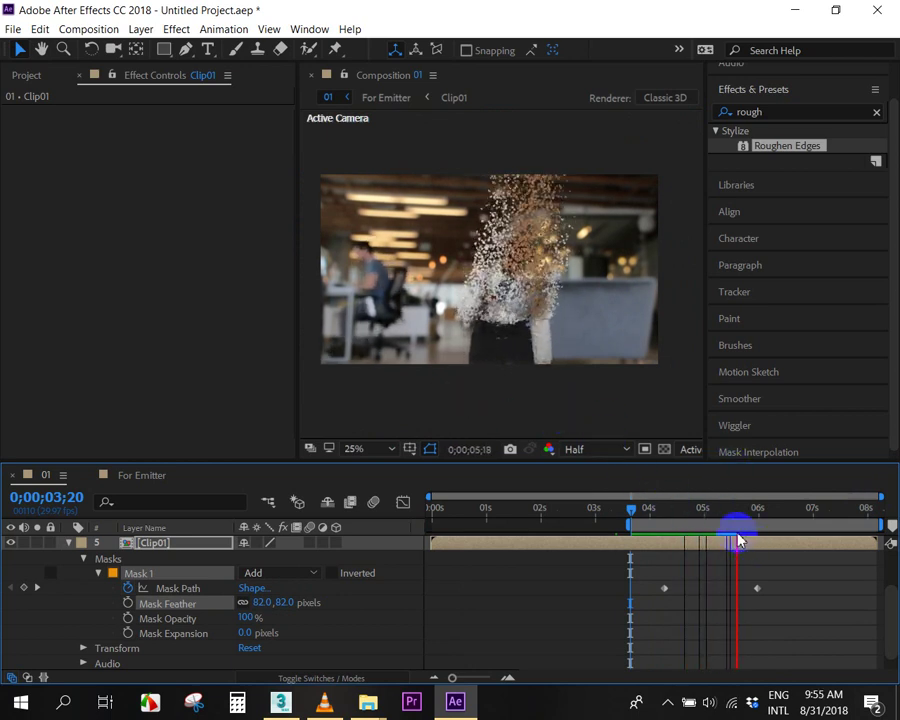
{"action": "key", "text": "space"}
{"action": "mouse_move", "coordinate": [673, 515]}
{"action": "left_mouse_down"}
{"action": "mouse_move", "coordinate": [657, 517]}
{"action": "mouse_move", "coordinate": [720, 517]}
{"action": "mouse_move", "coordinate": [653, 520]}
{"action": "mouse_move", "coordinate": [689, 518]}
{"action": "mouse_move", "coordinate": [665, 522]}
{"action": "left_mouse_up"}
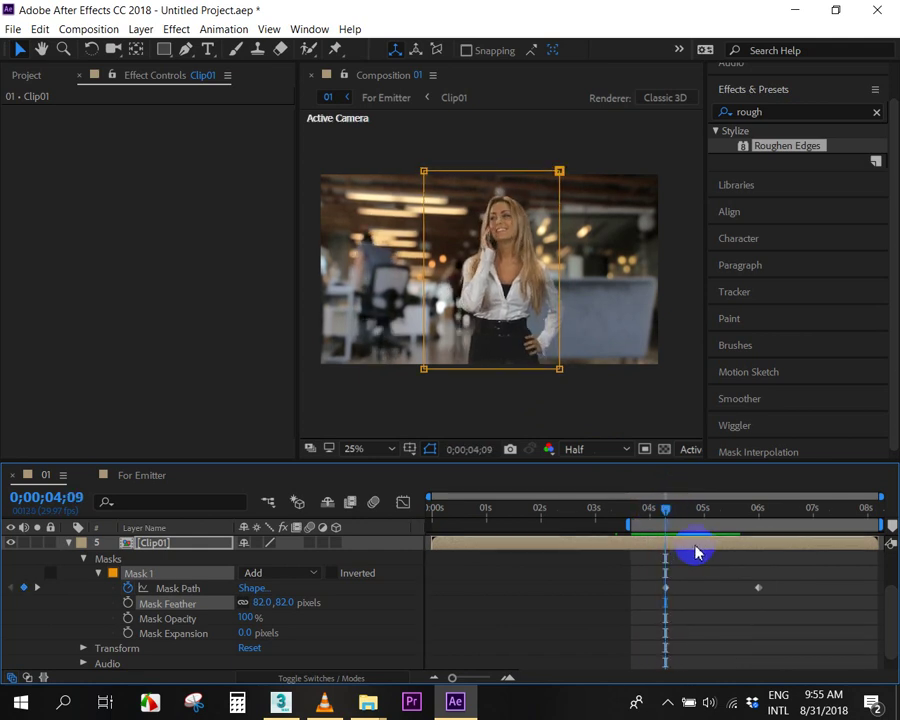
Drag the mask's right vertices rightward at the 4;09 and 6;00 keyframes.
{"action": "left_click", "coordinate": [564, 266]}
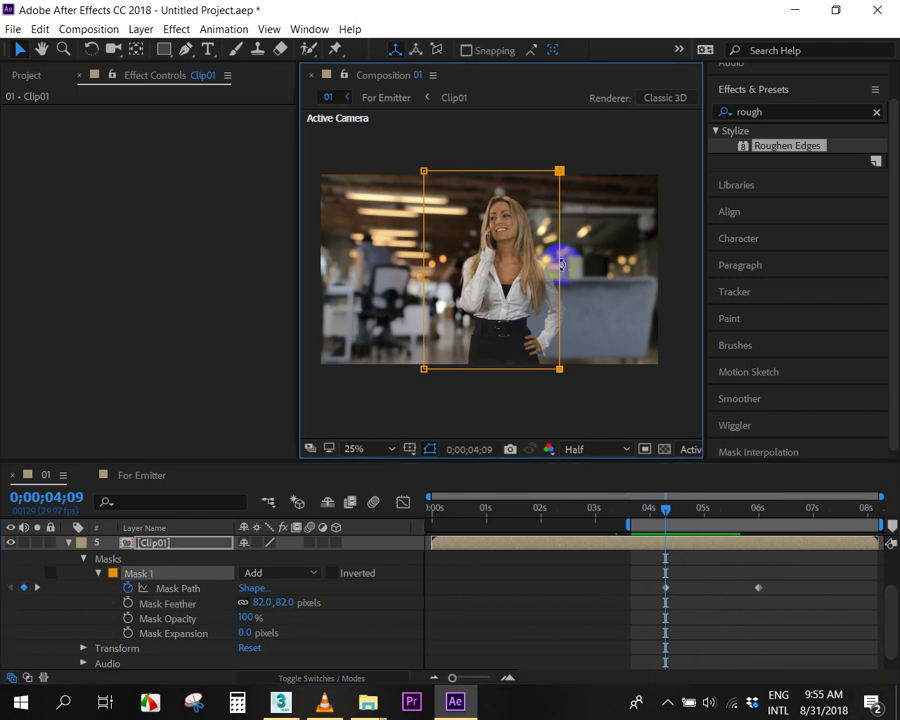
{"action": "left_click_drag", "start_coordinate": [559, 268], "coordinate": [587, 270]}
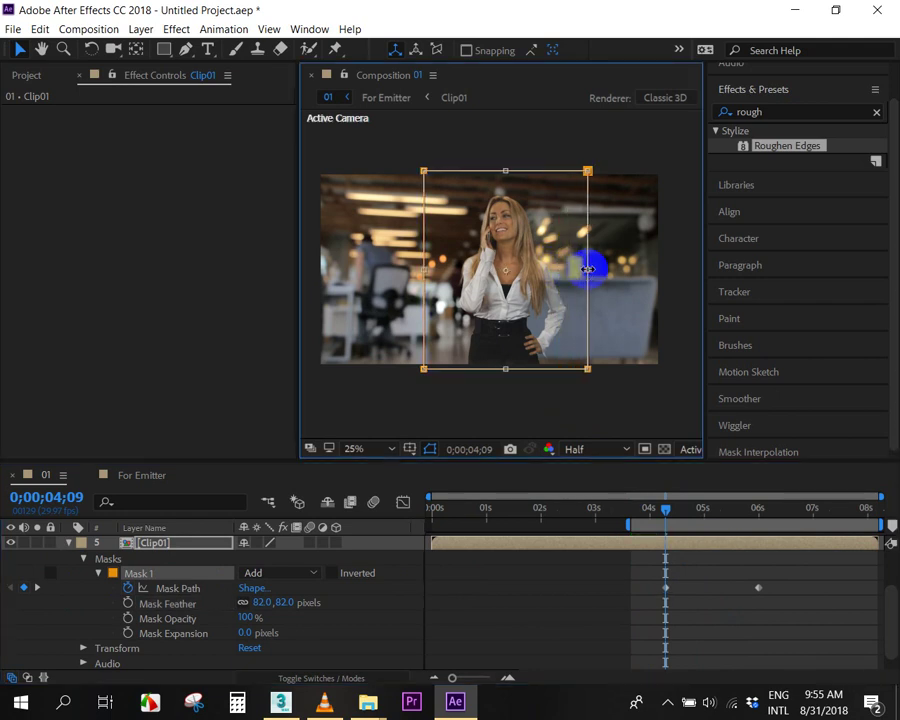
{"action": "left_click_drag", "start_coordinate": [673, 522], "coordinate": [754, 528]}
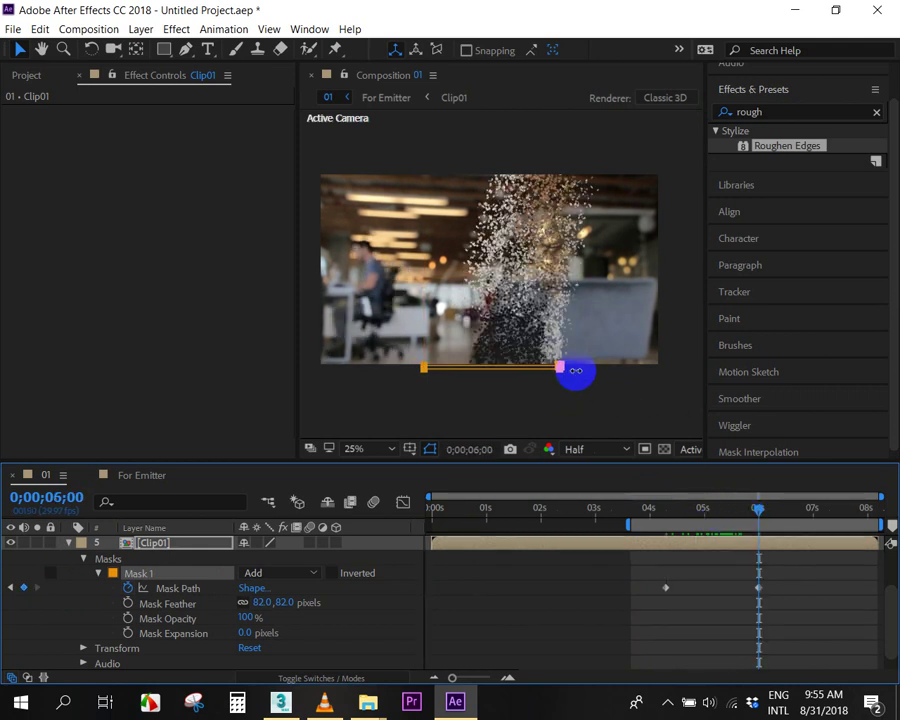
{"action": "scroll", "coordinate": [563, 368], "scroll_direction": "up", "scroll_amount": 4}
{"action": "scroll", "coordinate": [556, 350], "scroll_direction": "down", "scroll_amount": 2}
{"action": "scroll", "coordinate": [548, 330], "scroll_direction": "down", "scroll_amount": 2}
{"action": "scroll", "coordinate": [564, 368], "scroll_direction": "up", "scroll_amount": 2}
{"action": "scroll", "coordinate": [556, 372], "scroll_direction": "up", "scroll_amount": 2}
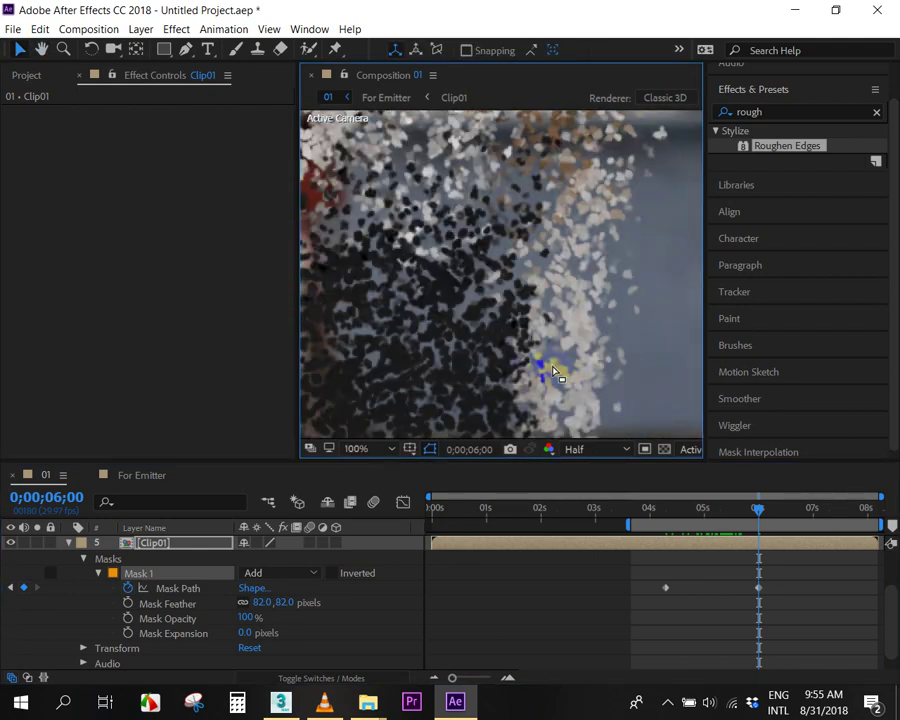
{"action": "left_click_drag", "start_coordinate": [556, 372], "coordinate": [534, 235]}
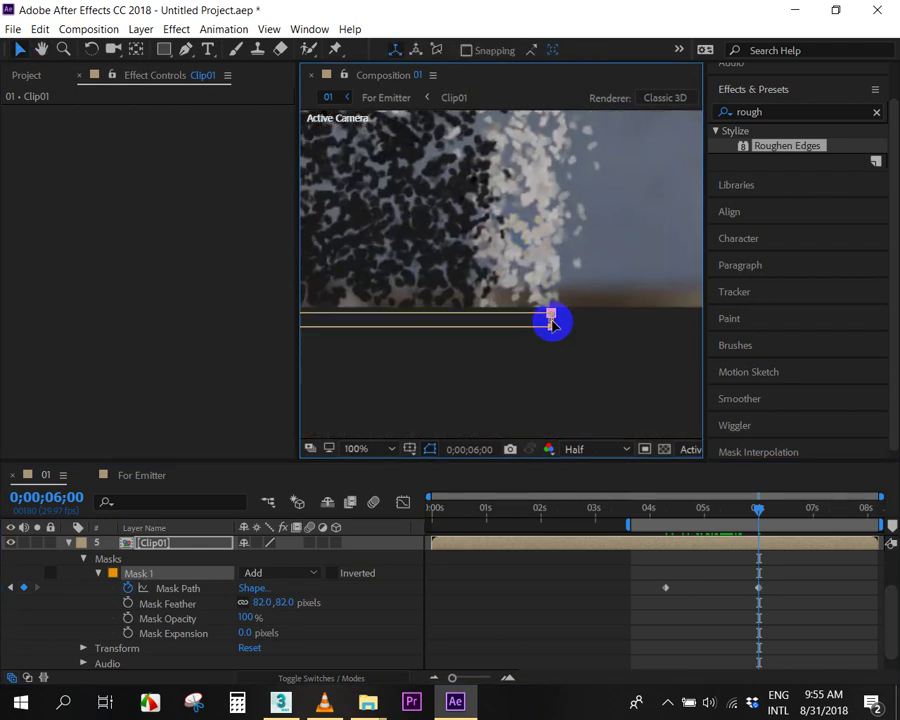
{"action": "left_click_drag", "start_coordinate": [579, 321], "coordinate": [630, 318]}
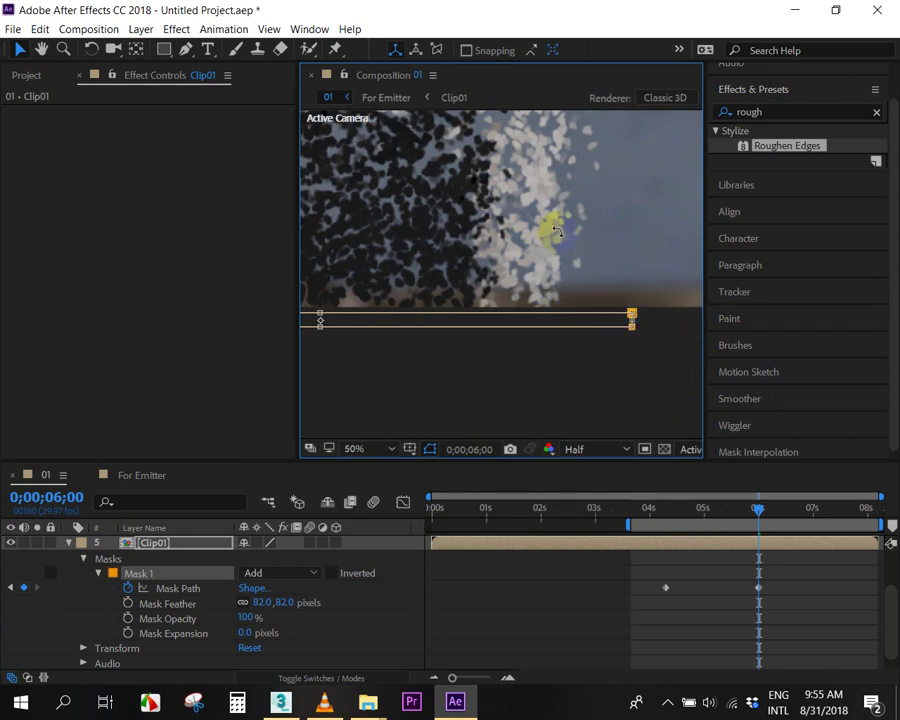
Reframe the viewer and preview the revised dissolve from about 4 seconds.
{"action": "scroll", "coordinate": [557, 231], "scroll_direction": "down", "scroll_amount": 5}
{"action": "scroll", "coordinate": [520, 276], "scroll_direction": "up", "scroll_amount": 1}
{"action": "scroll", "coordinate": [520, 276], "scroll_direction": "up", "scroll_amount": 2}
{"action": "left_click_drag", "start_coordinate": [555, 350], "coordinate": [567, 372]}
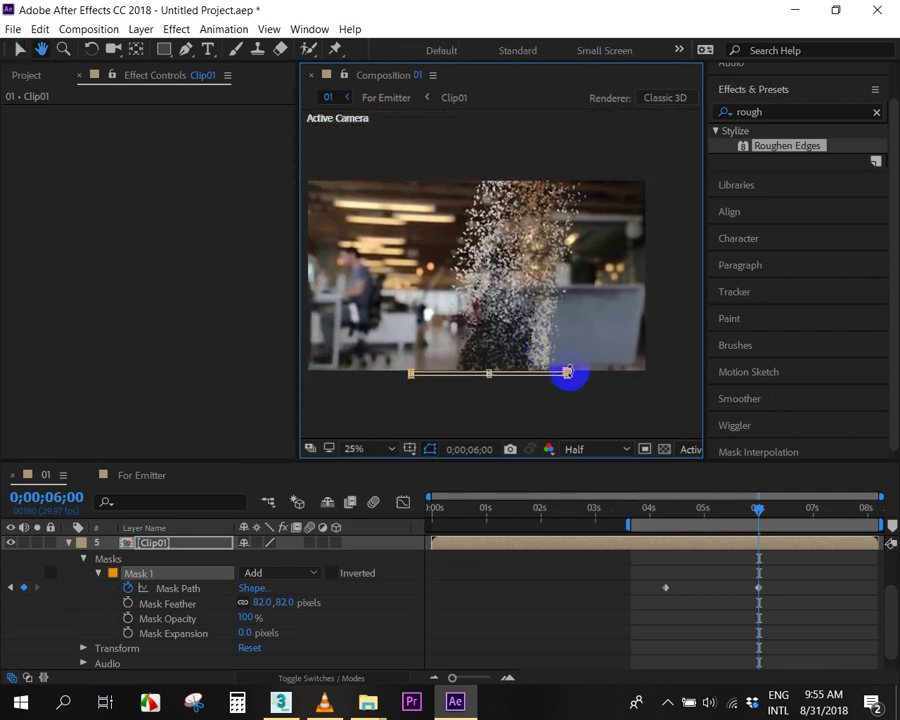
{"action": "left_click", "coordinate": [662, 508]}
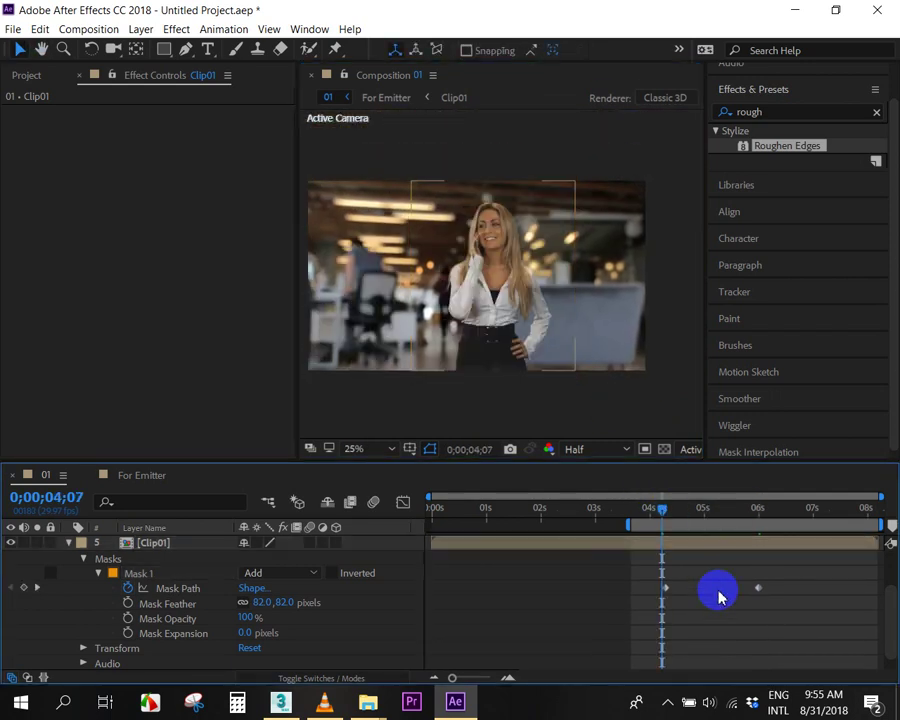
{"action": "key", "text": "space"}
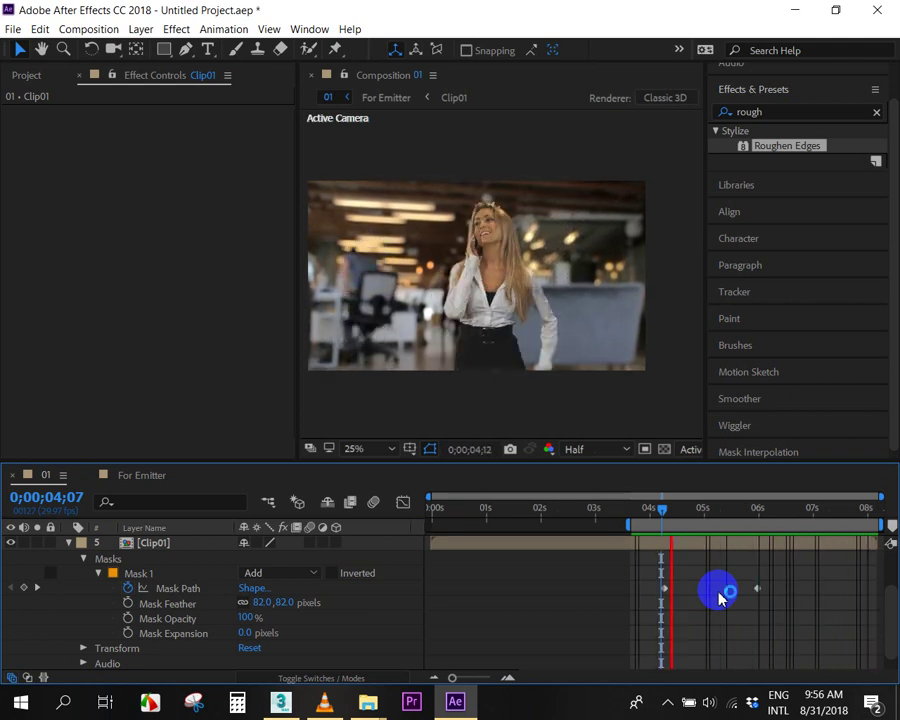
{"action": "left_click", "coordinate": [652, 535]}
{"action": "left_click", "coordinate": [613, 416]}
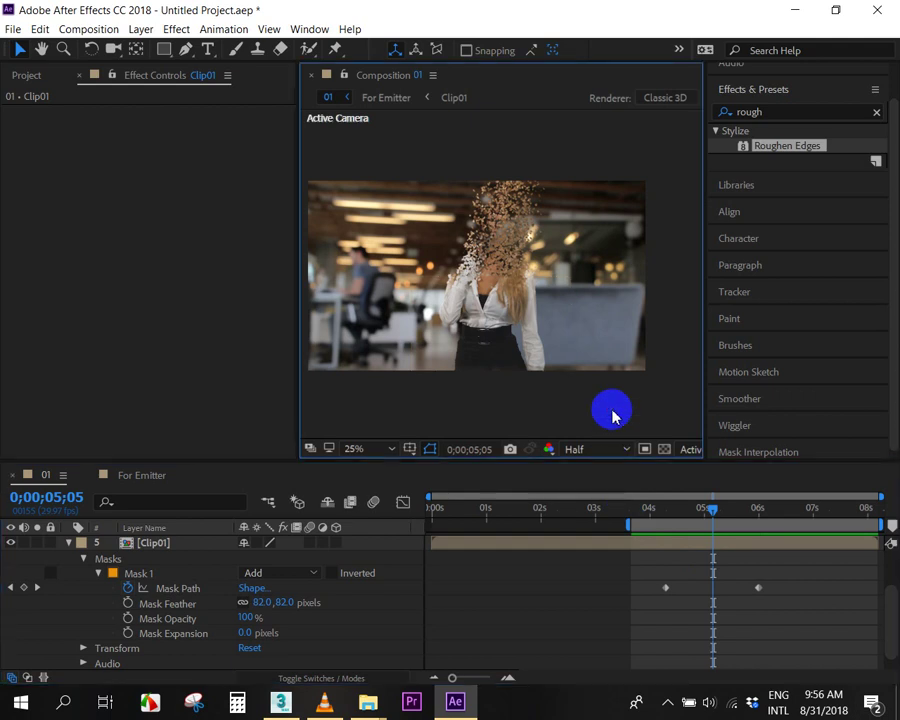
{"action": "key", "text": "grave"}
{"action": "scroll", "coordinate": [433, 405], "scroll_direction": "up", "scroll_amount": 2}
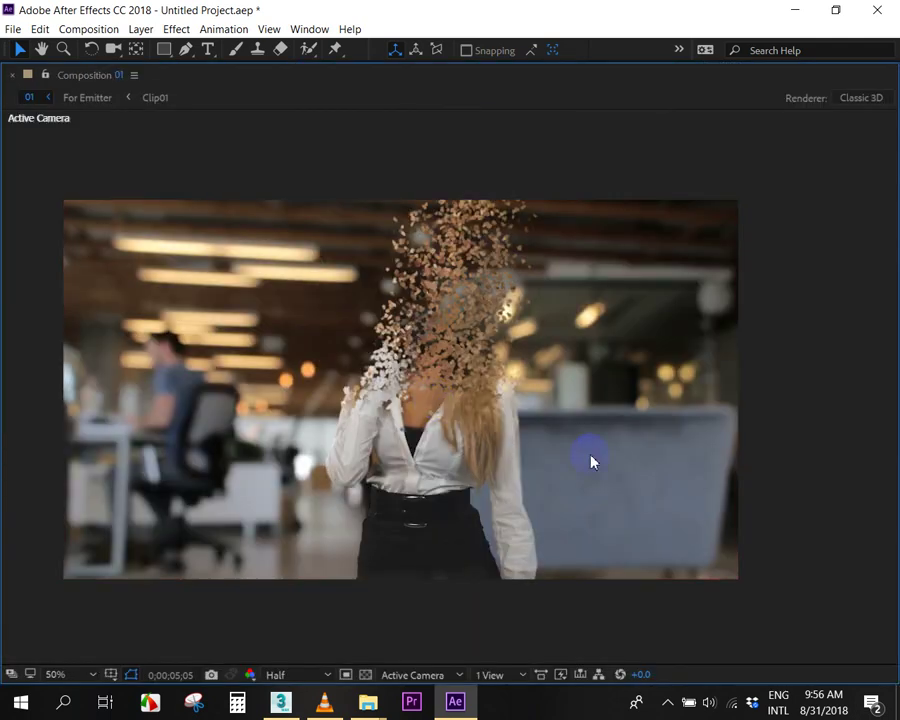
{"action": "key", "text": "space"}
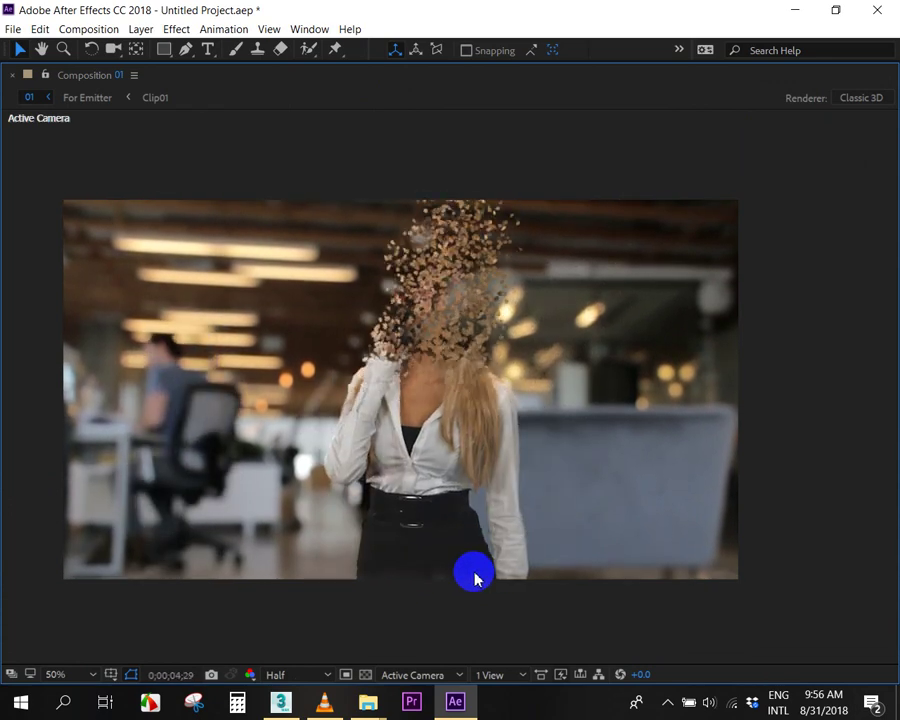
{"action": "key", "text": "grave"}
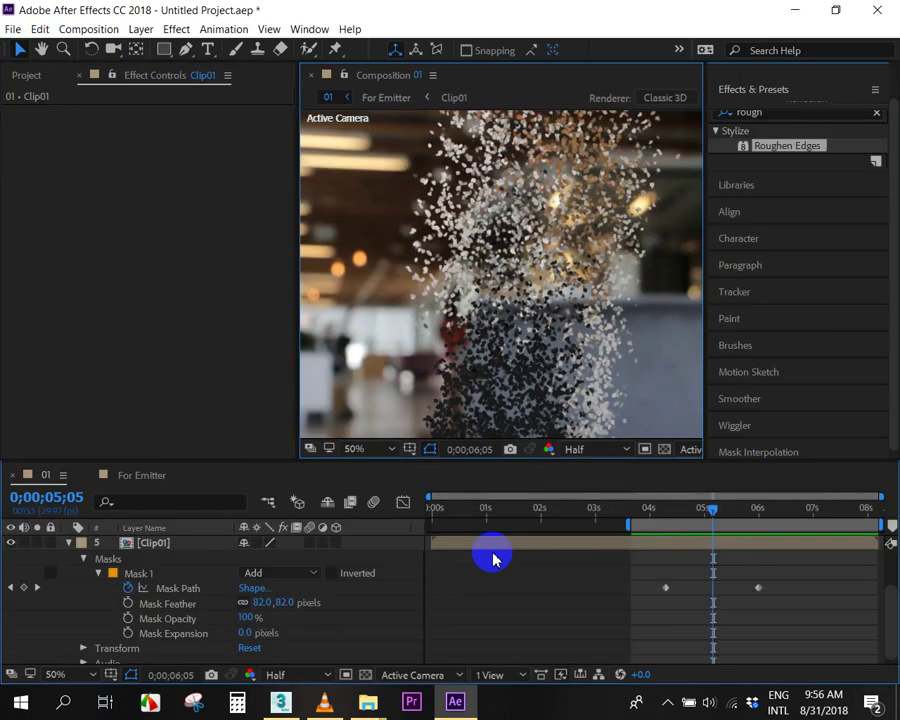
Open the Clip01 precomp and scrub its keyed Clip.MP4 footage to about 5 seconds.
{"action": "left_click", "coordinate": [668, 545]}
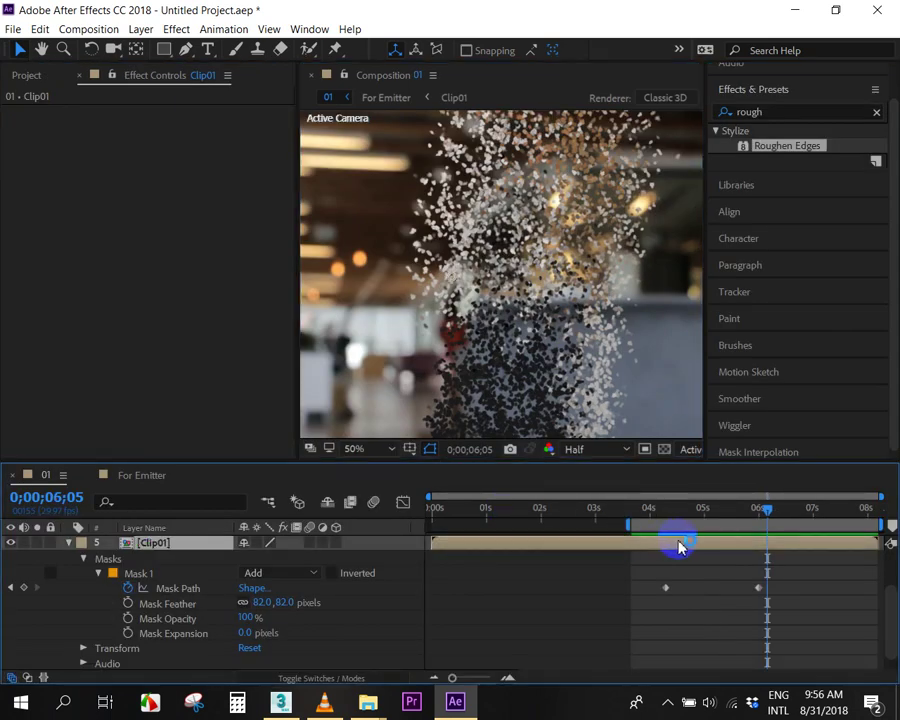
{"action": "double_click", "coordinate": [678, 545]}
{"action": "left_click_drag", "start_coordinate": [744, 510], "coordinate": [690, 512]}
{"action": "left_click", "coordinate": [669, 545]}
{"action": "scroll", "coordinate": [578, 280], "scroll_direction": "down", "scroll_amount": 2}
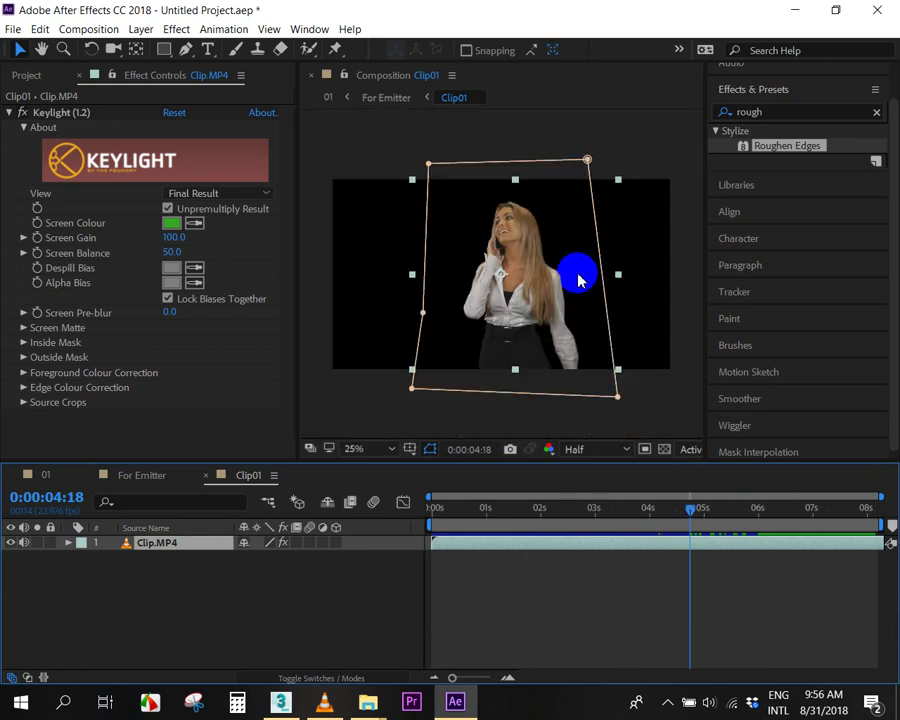
{"action": "scroll", "coordinate": [576, 300], "scroll_direction": "down", "scroll_amount": 1}
{"action": "mouse_move", "coordinate": [696, 512]}
{"action": "left_mouse_down"}
{"action": "mouse_move", "coordinate": [750, 512]}
{"action": "mouse_move", "coordinate": [655, 510]}
{"action": "left_mouse_up"}
In the For Emitter comp, go to 0:00:06:00 with the area below the frame in view.
{"action": "left_click", "coordinate": [160, 475]}
{"action": "key", "text": "h"}
{"action": "left_click_drag", "start_coordinate": [536, 320], "coordinate": [590, 374]}
{"action": "left_click", "coordinate": [663, 526]}
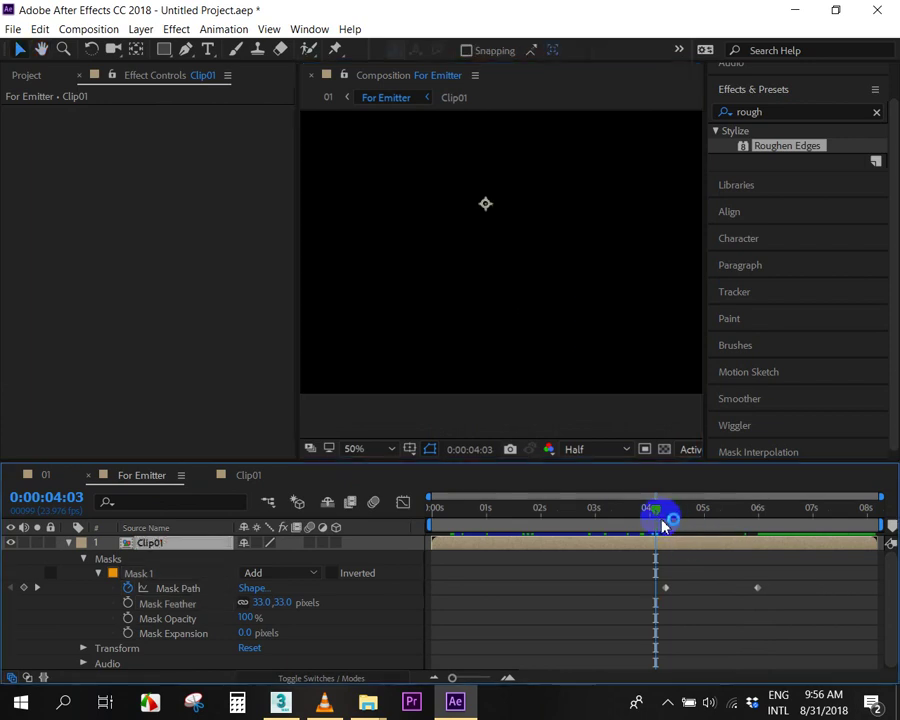
{"action": "left_click_drag", "start_coordinate": [668, 517], "coordinate": [763, 512]}
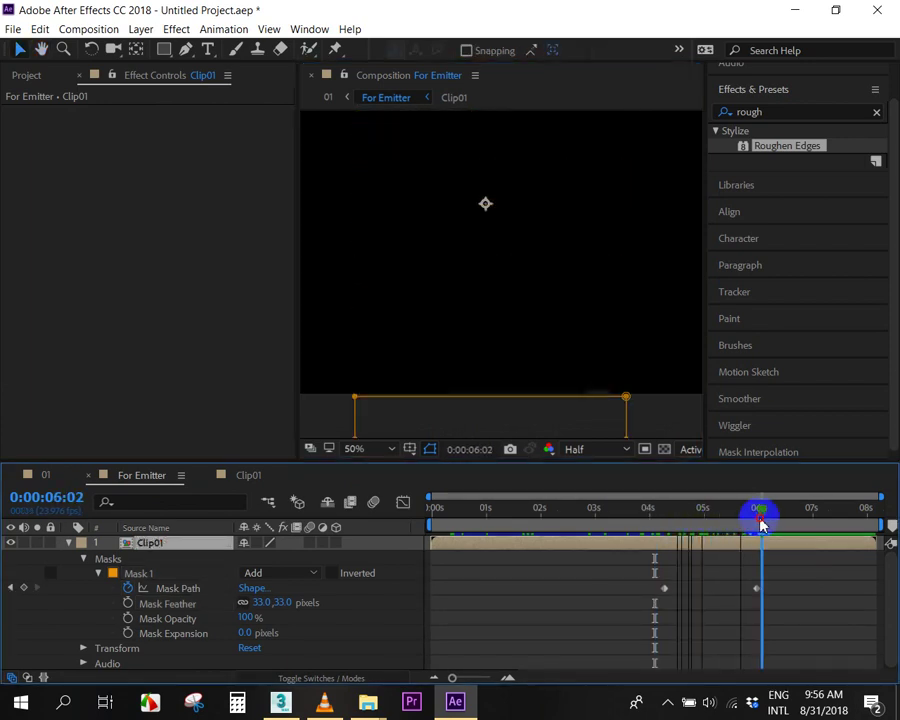
{"action": "key", "text": "comma"}
{"action": "key", "text": "comma"}
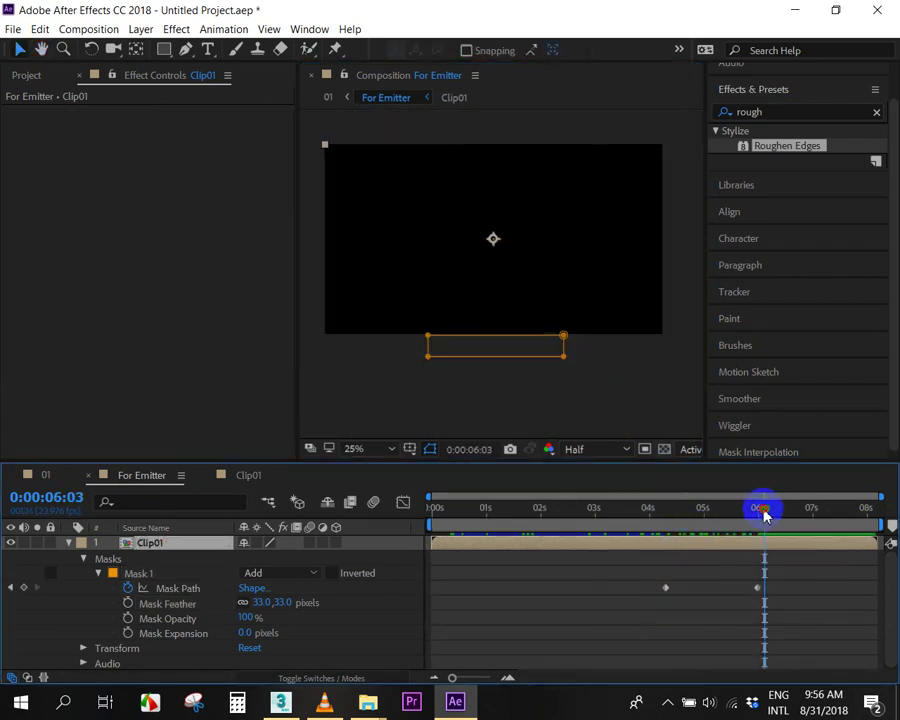
Drag Clip01's mask fully below the frame at 6 seconds, then return to comp 01.
{"action": "left_click", "coordinate": [497, 352]}
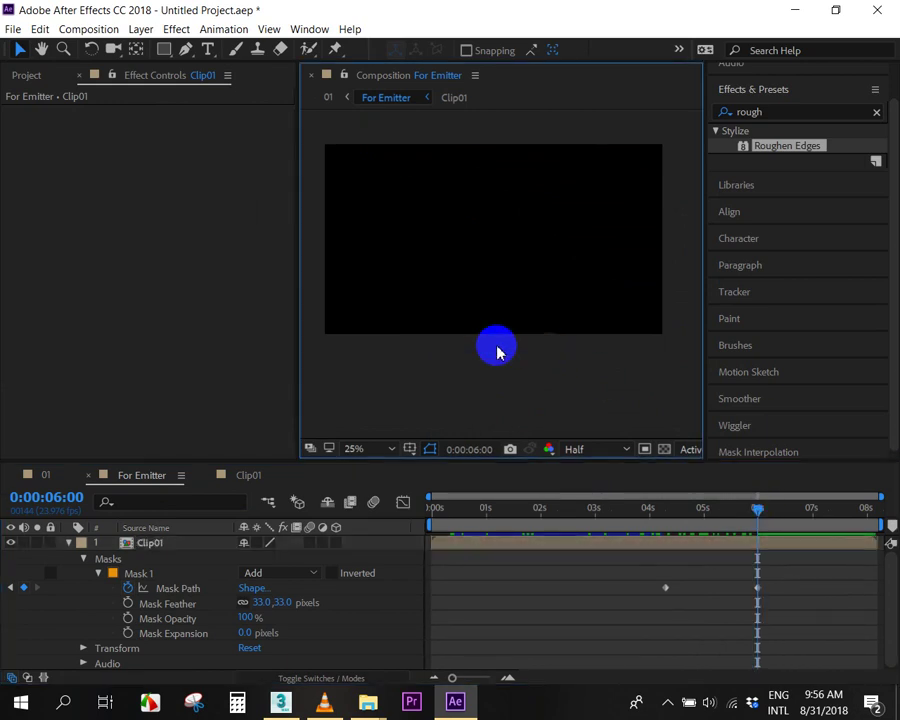
{"action": "left_click", "coordinate": [736, 550]}
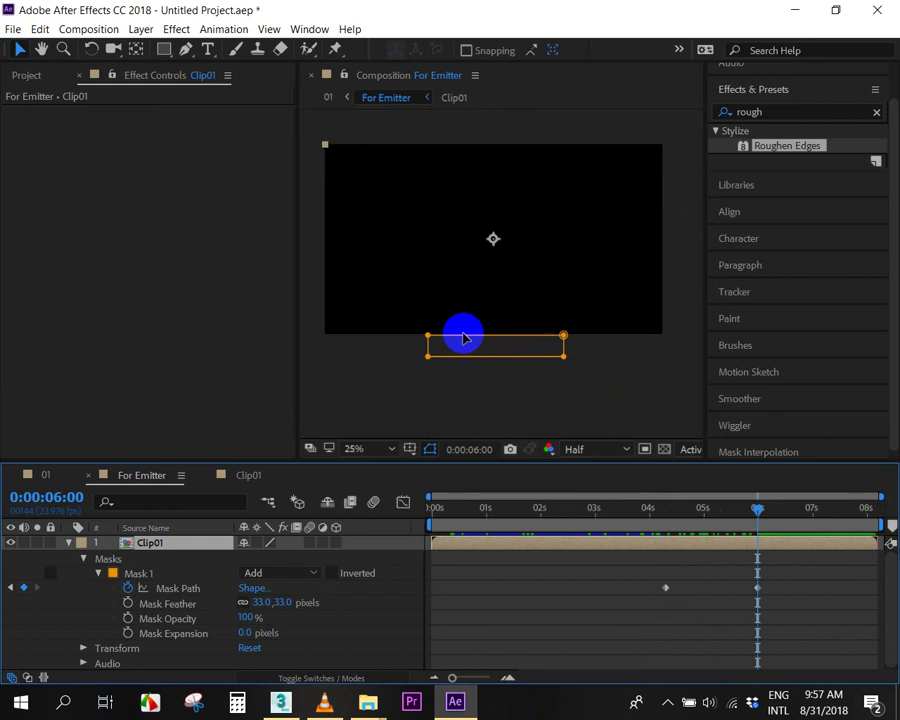
{"action": "left_click", "coordinate": [563, 336]}
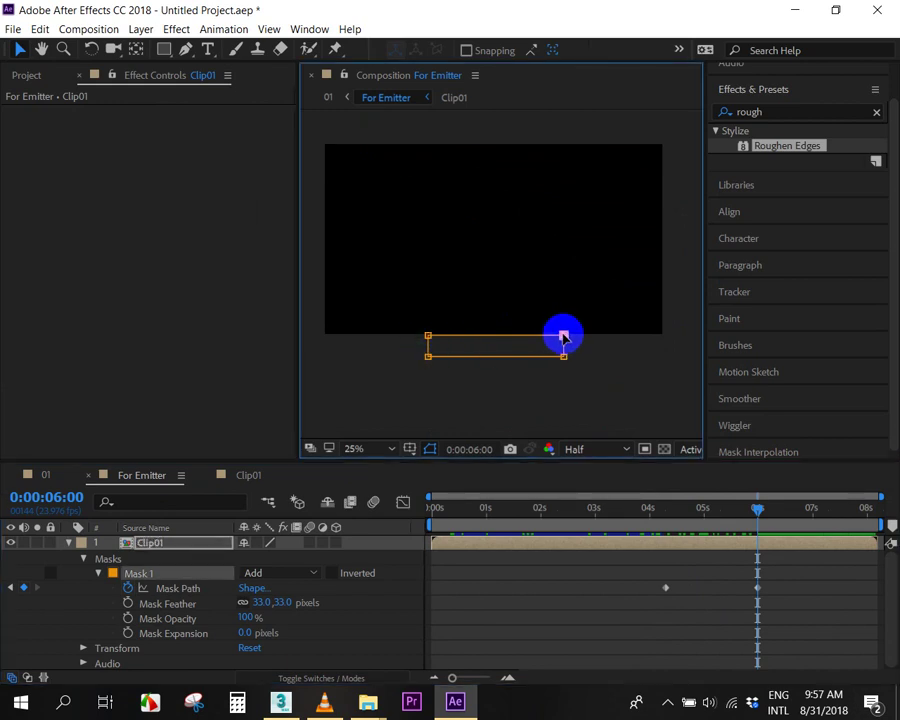
{"action": "left_click_drag", "start_coordinate": [563, 340], "coordinate": [561, 368]}
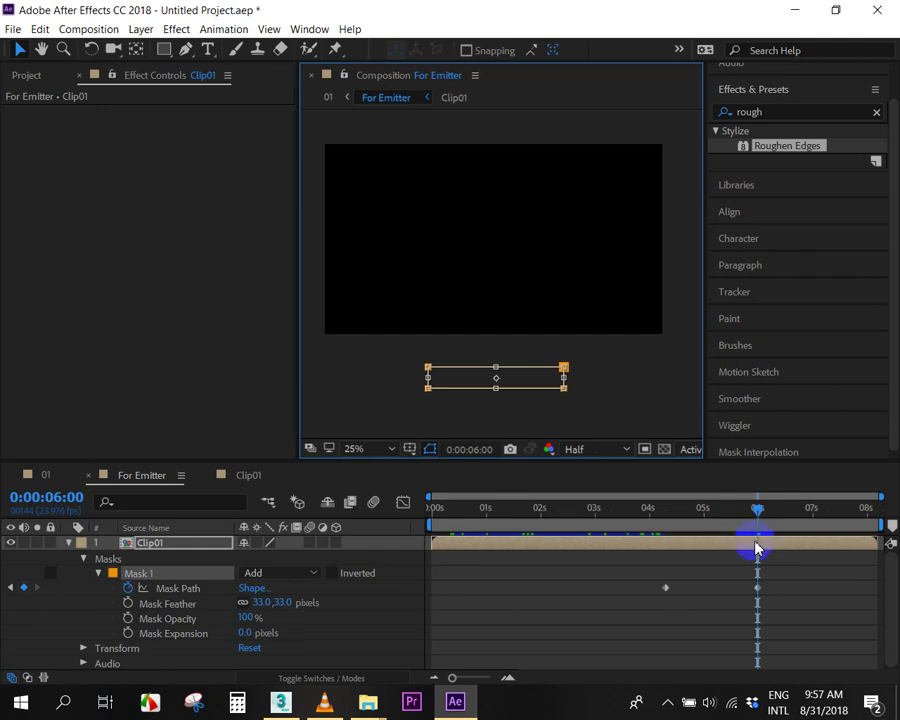
{"action": "left_click", "coordinate": [125, 578]}
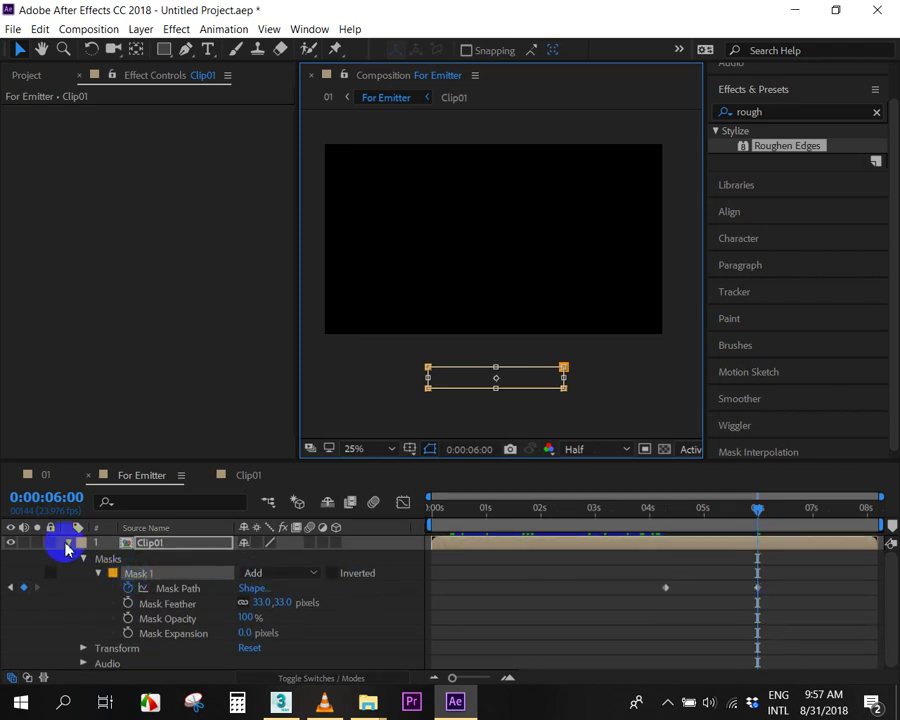
{"action": "left_click", "coordinate": [67, 545]}
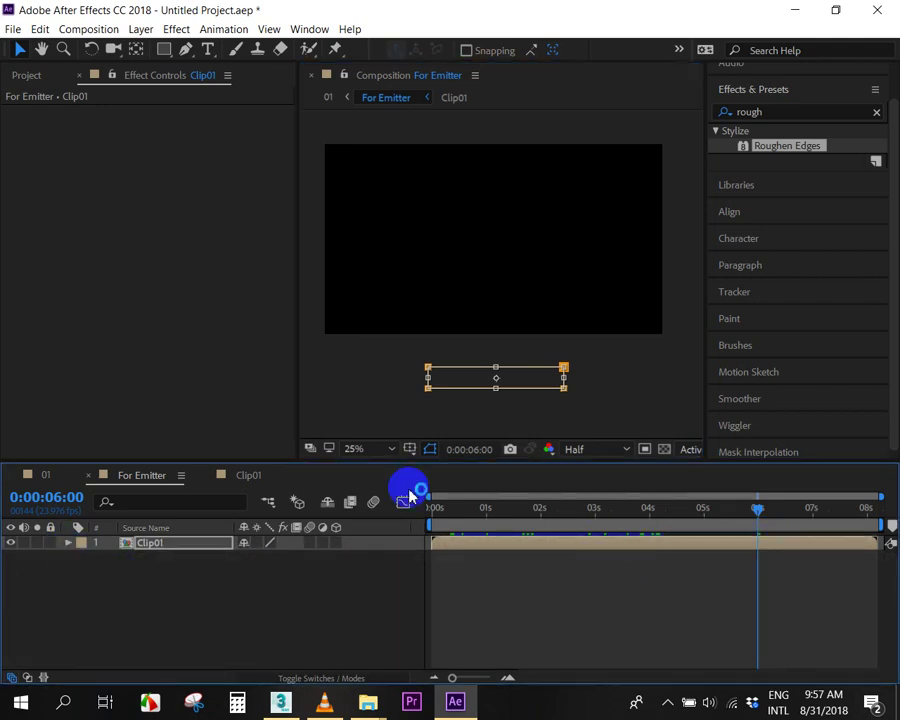
{"action": "left_click", "coordinate": [46, 479]}
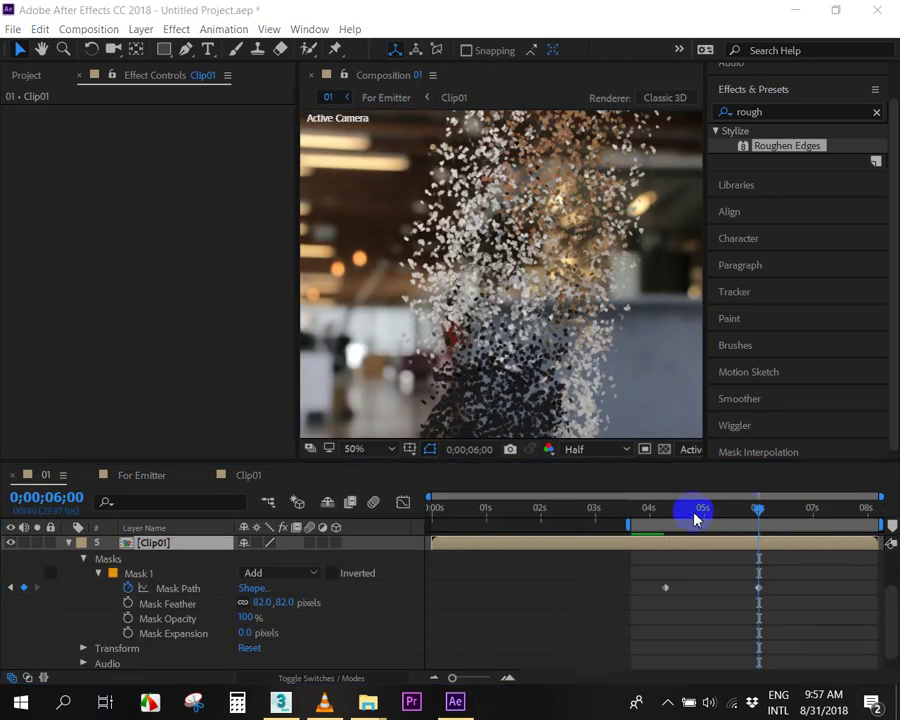
Preview from 4;06, stop at the 6;00 Mask Path keyframe, collapse Clip01, and select For Emitter.
{"action": "left_click", "coordinate": [661, 508]}
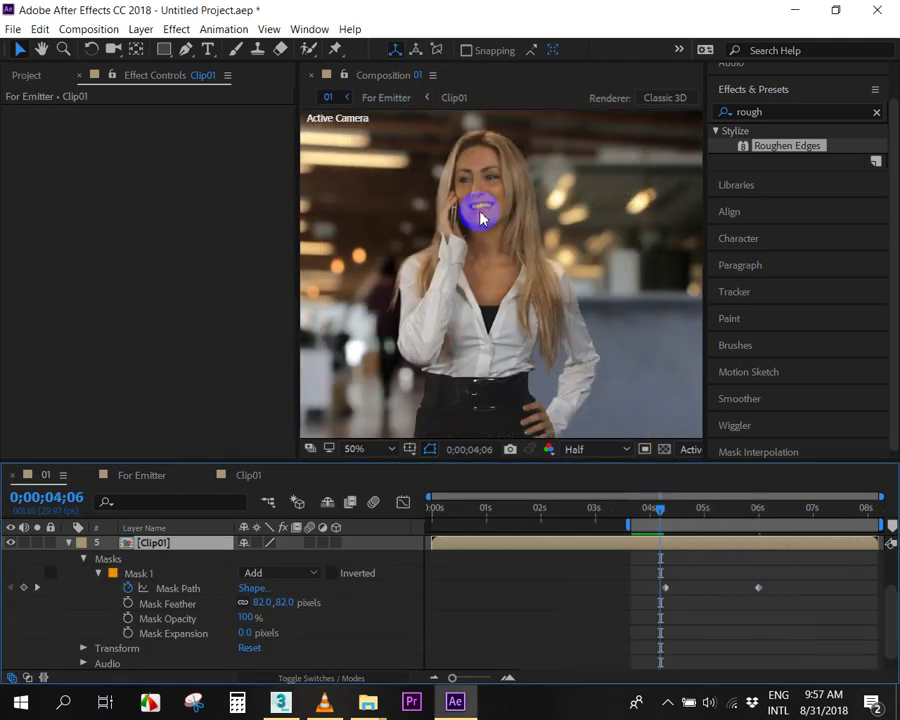
{"action": "key", "text": "space"}
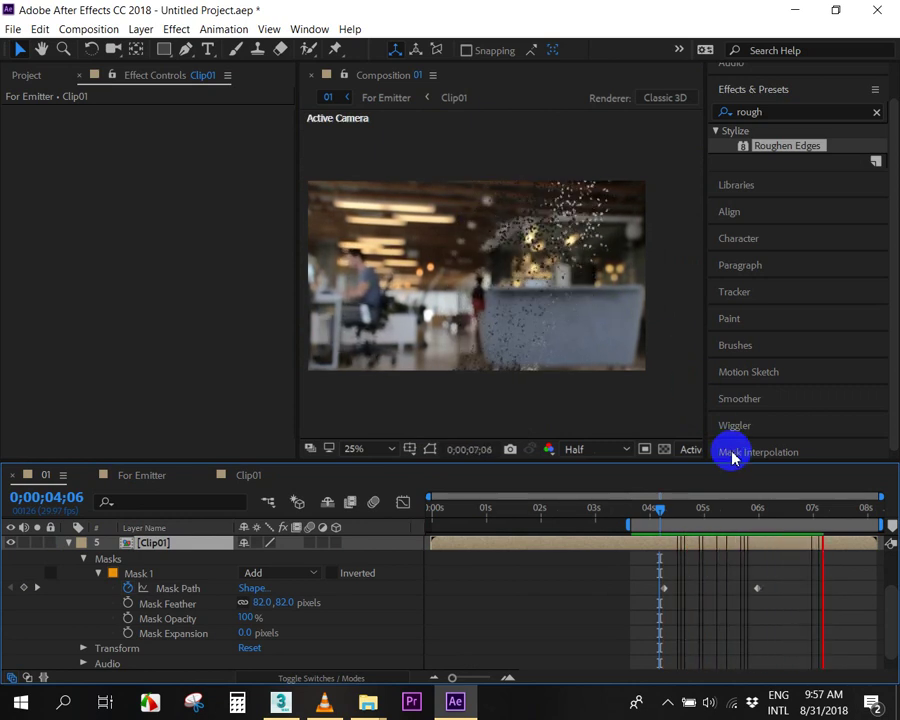
{"action": "left_click", "coordinate": [755, 513]}
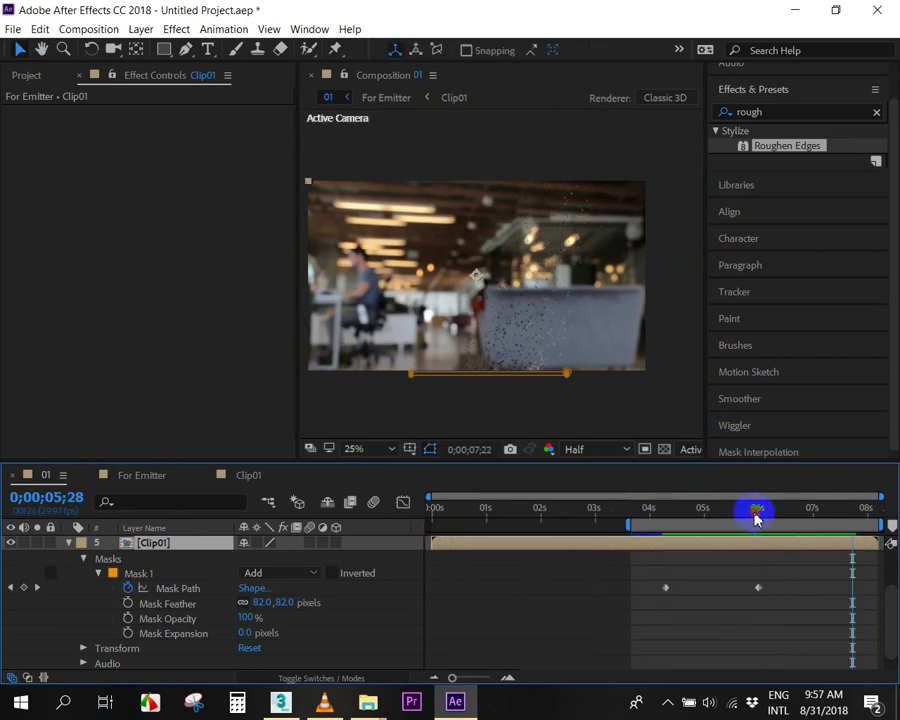
{"action": "left_click", "coordinate": [756, 513]}
{"action": "left_click", "coordinate": [245, 530]}
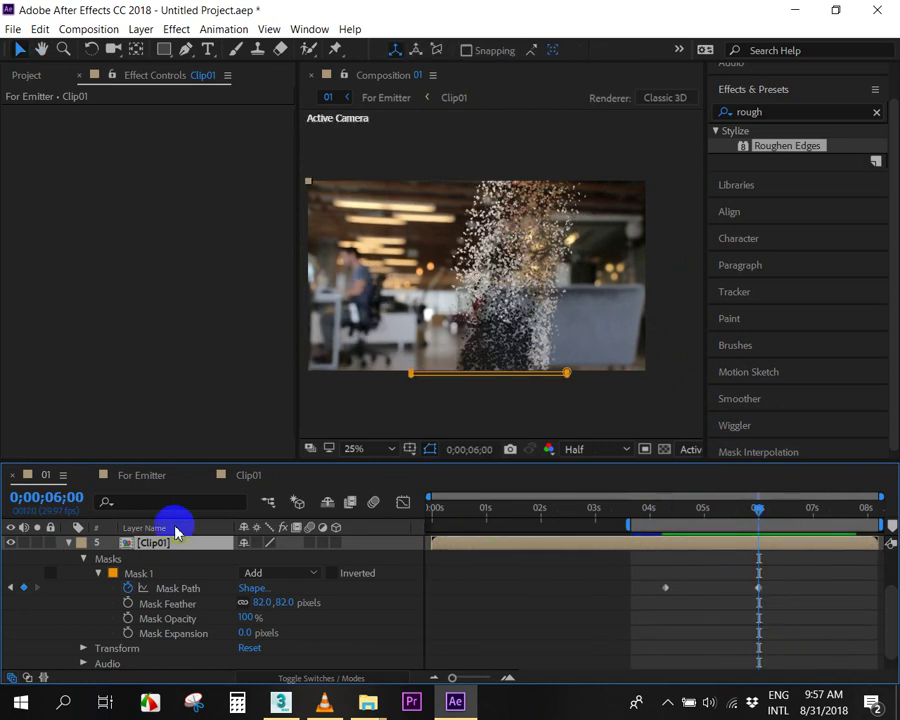
{"action": "left_click", "coordinate": [68, 544]}
{"action": "left_click", "coordinate": [190, 587]}
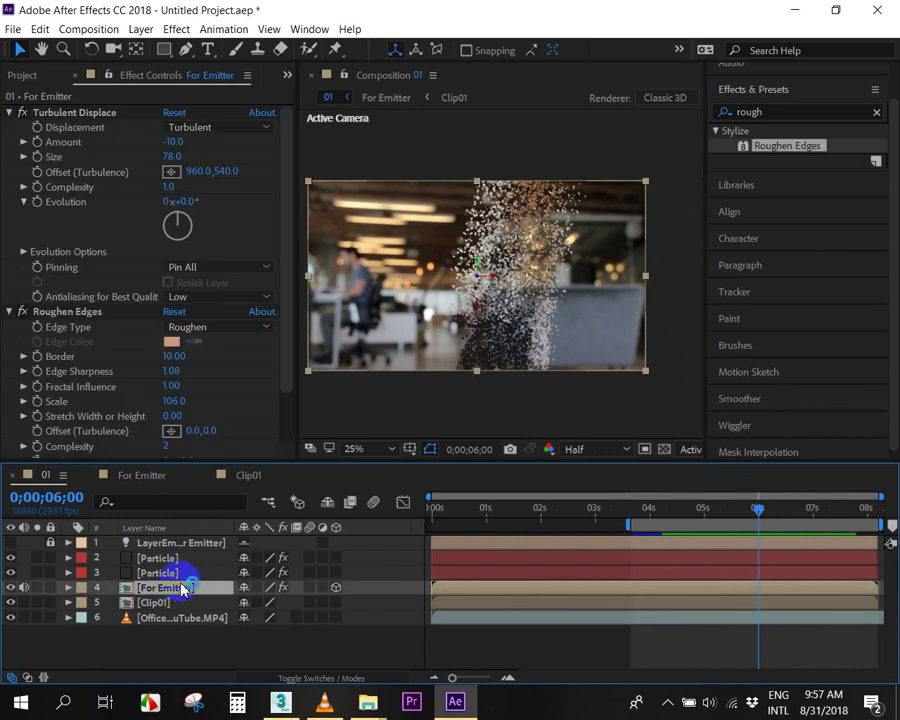
Open the For Emitter precomp and its nested Clip01 precomp, then return to comp 01.
{"action": "left_click", "coordinate": [68, 588]}
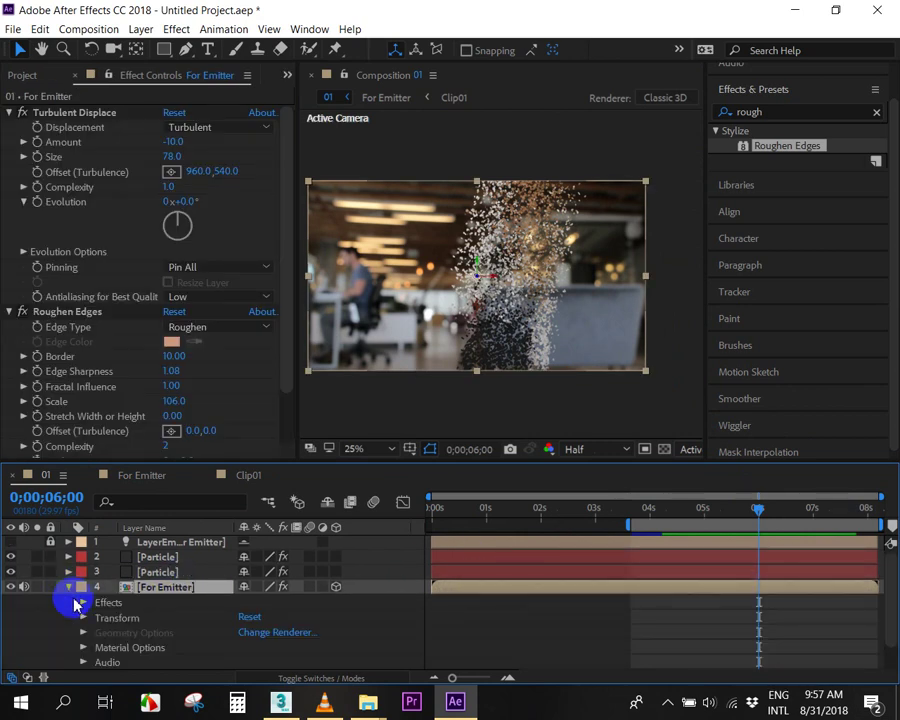
{"action": "scroll", "coordinate": [628, 616], "scroll_direction": "down", "scroll_amount": 2}
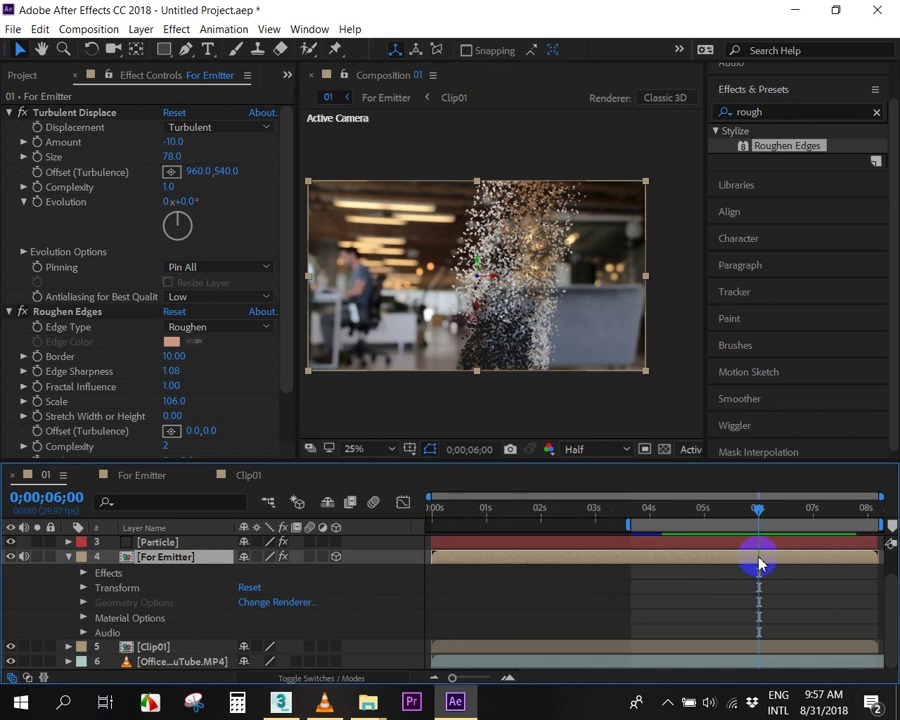
{"action": "double_click", "coordinate": [664, 558]}
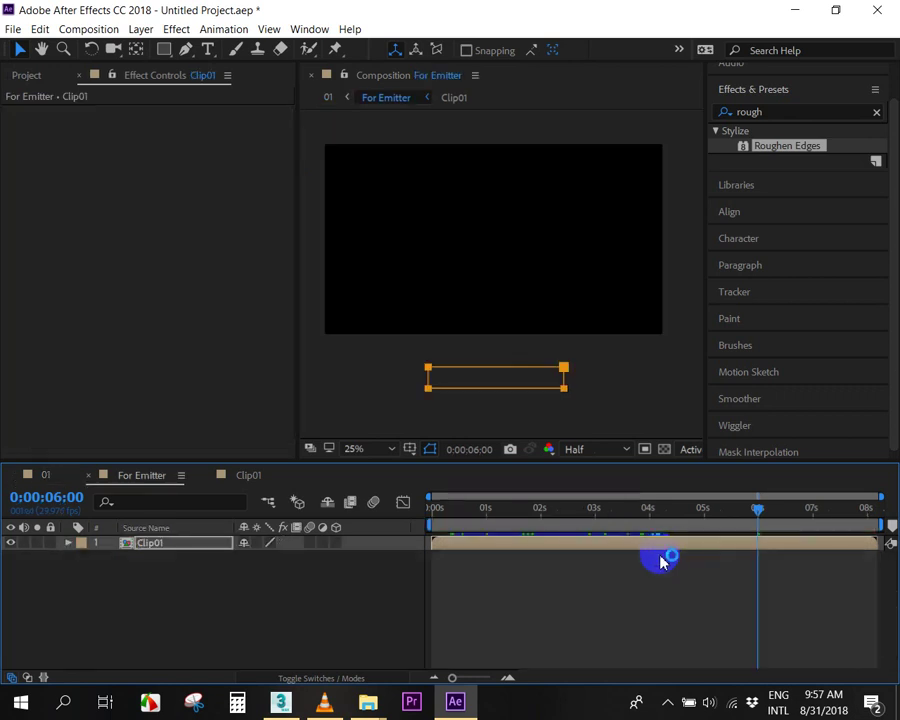
{"action": "double_click", "coordinate": [733, 549]}
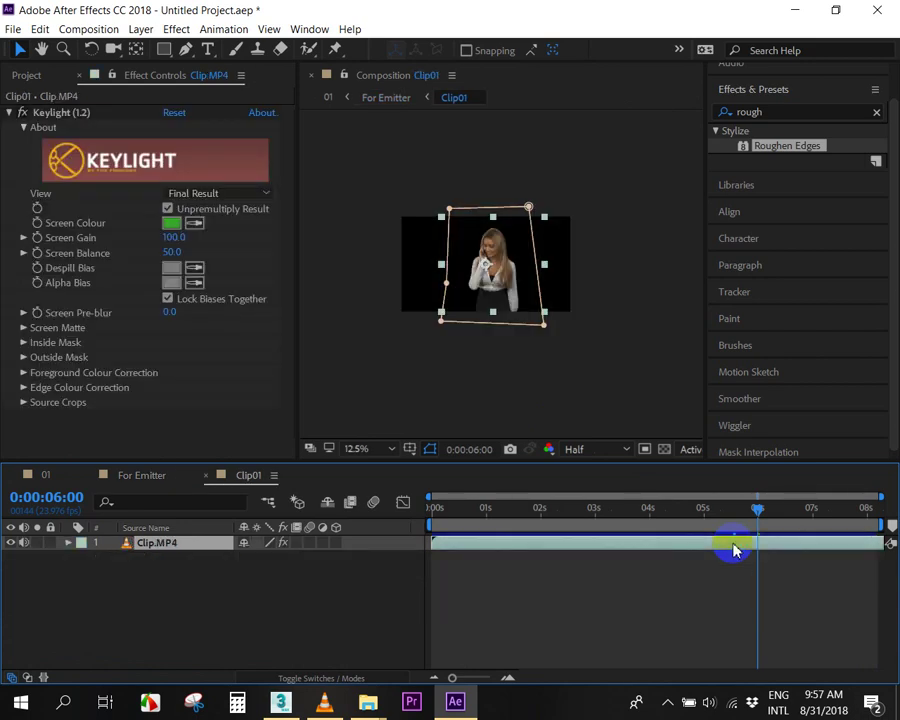
{"action": "left_click", "coordinate": [66, 475]}
Zoom in on the particles and scrub the dissolve from 4;01 to 7;02.
{"action": "mouse_move", "coordinate": [731, 517]}
{"action": "left_mouse_down"}
{"action": "mouse_move", "coordinate": [652, 531]}
{"action": "mouse_move", "coordinate": [856, 518]}
{"action": "mouse_move", "coordinate": [740, 535]}
{"action": "mouse_move", "coordinate": [689, 532]}
{"action": "mouse_move", "coordinate": [827, 529]}
{"action": "mouse_move", "coordinate": [783, 541]}
{"action": "mouse_move", "coordinate": [818, 532]}
{"action": "left_mouse_up"}
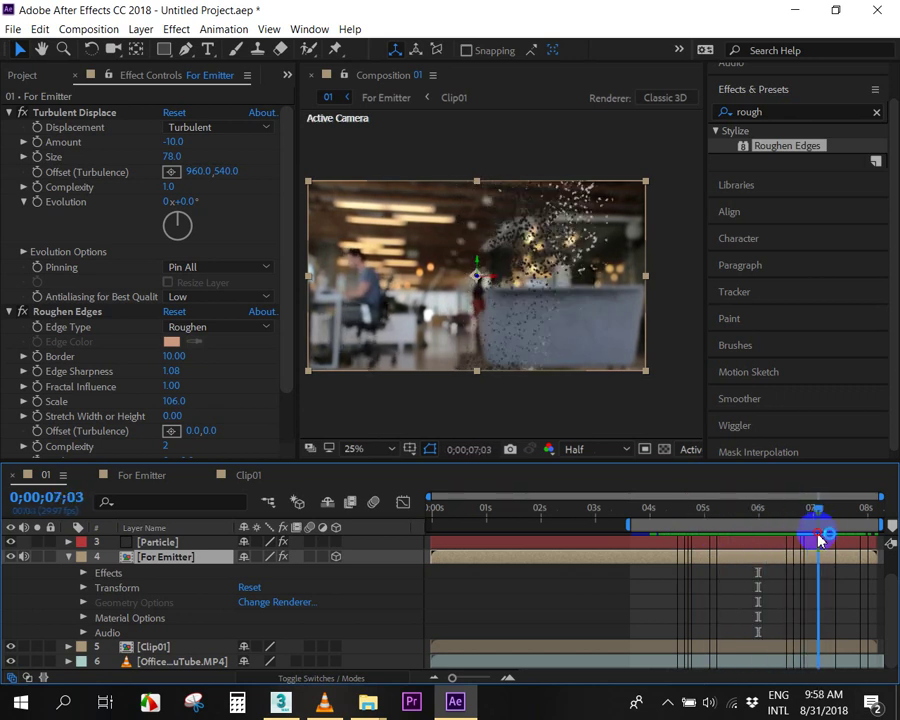
{"action": "mouse_move", "coordinate": [522, 377]}
{"action": "left_mouse_down"}
{"action": "mouse_move", "coordinate": [538, 257]}
{"action": "mouse_move", "coordinate": [531, 341]}
{"action": "left_mouse_up"}
{"action": "mouse_move", "coordinate": [812, 515]}
{"action": "left_mouse_down"}
{"action": "mouse_move", "coordinate": [762, 512]}
{"action": "mouse_move", "coordinate": [785, 518]}
{"action": "left_mouse_up"}
{"action": "left_click_drag", "start_coordinate": [812, 513], "coordinate": [814, 508]}
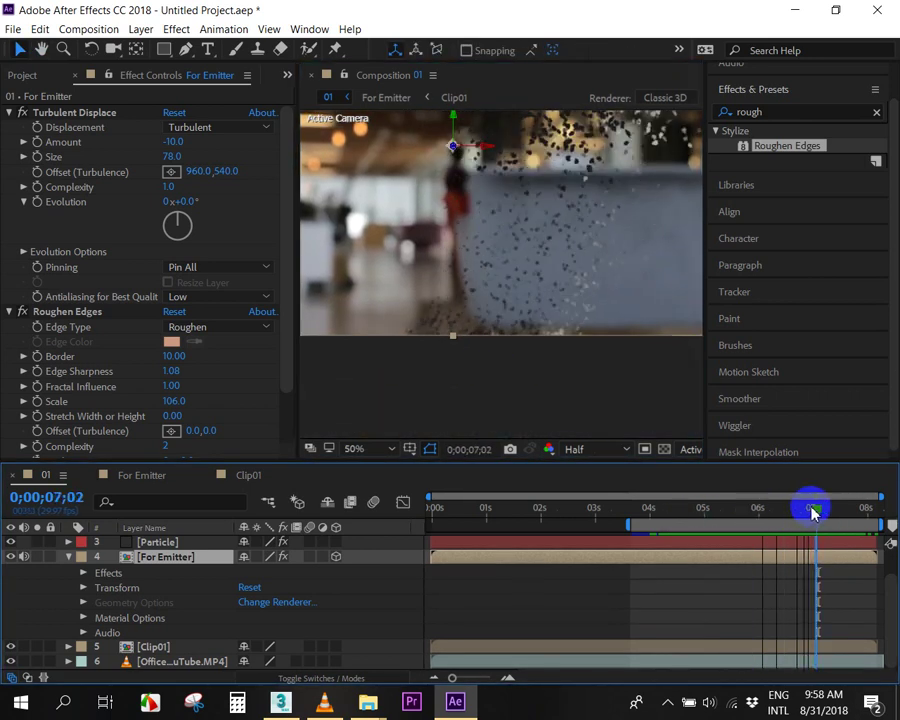
Show the For Emitter layer, and briefly hide and re-show the office background.
{"action": "left_click", "coordinate": [10, 557]}
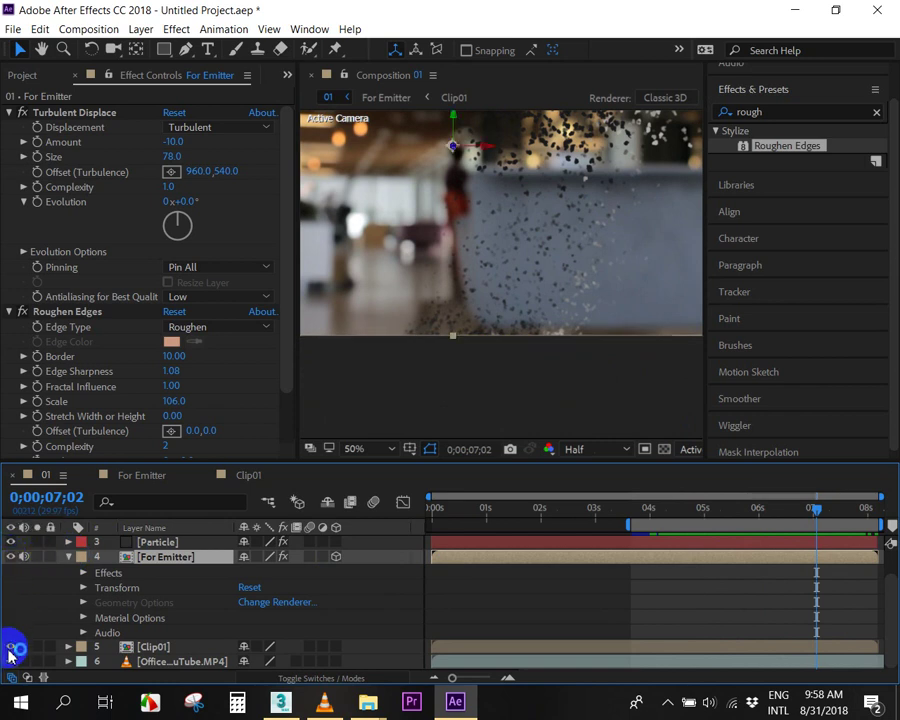
{"action": "left_click", "coordinate": [9, 663]}
{"action": "left_click", "coordinate": [9, 663]}
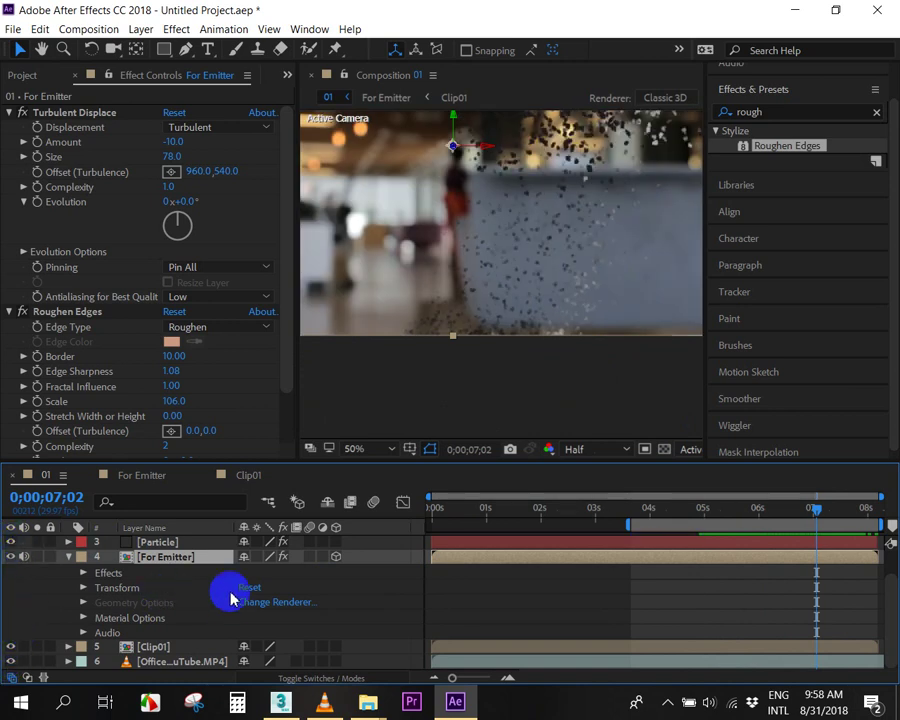
{"action": "scroll", "coordinate": [230, 640], "scroll_direction": "up", "scroll_amount": 2}
{"action": "key", "text": "v"}
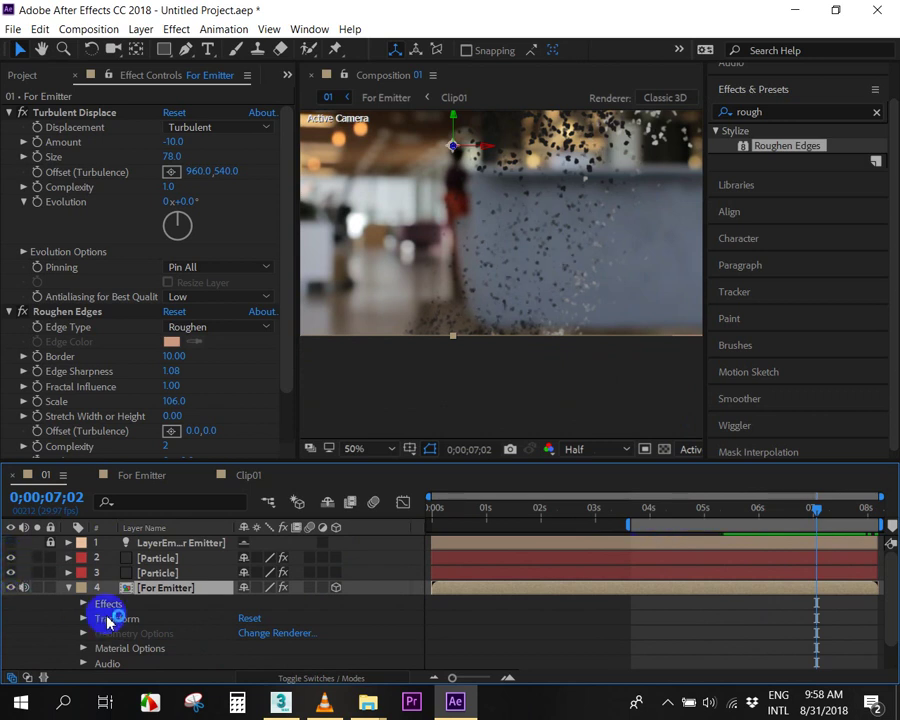
Select For Emitter, check the preview at 12.5% and 50%, and collapse its properties.
{"action": "scroll", "coordinate": [100, 588], "scroll_direction": "down", "scroll_amount": 1}
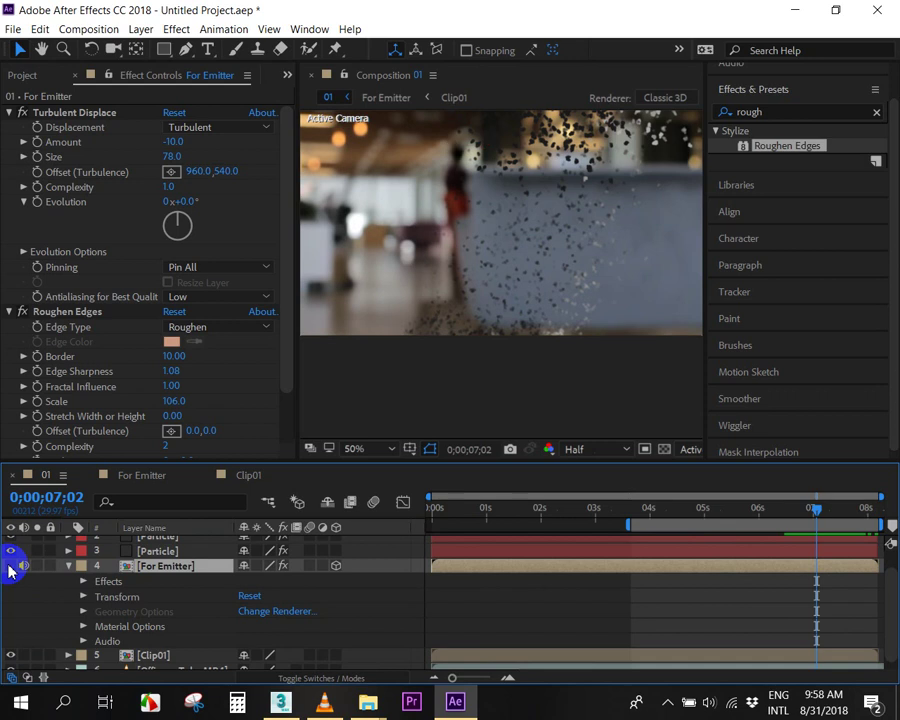
{"action": "left_click", "coordinate": [368, 568]}
{"action": "left_click", "coordinate": [22, 565]}
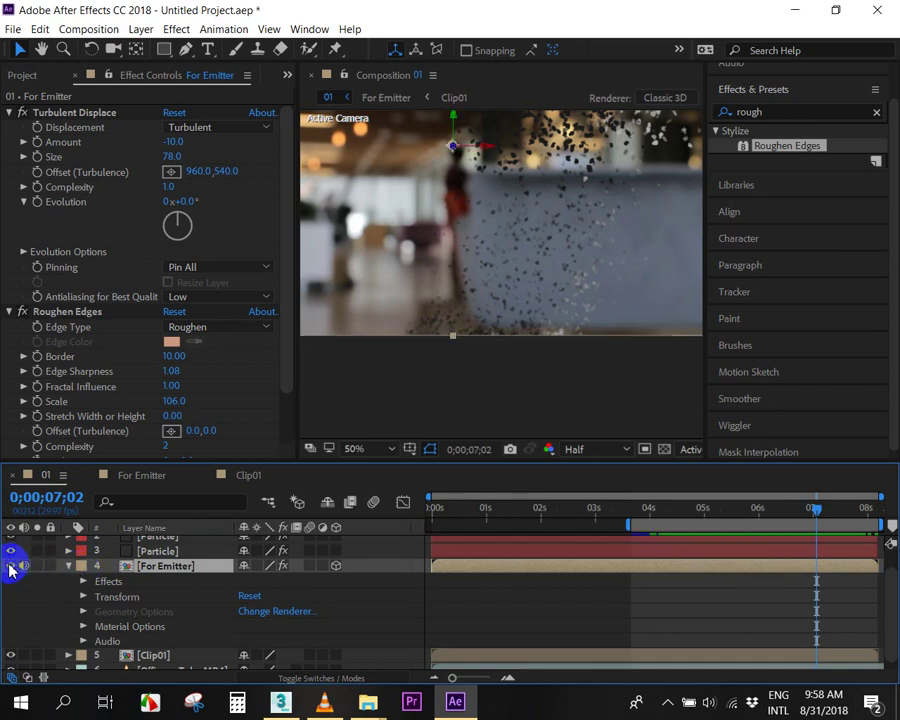
{"action": "left_click", "coordinate": [416, 356]}
{"action": "scroll", "coordinate": [500, 300], "scroll_direction": "down", "scroll_amount": 4}
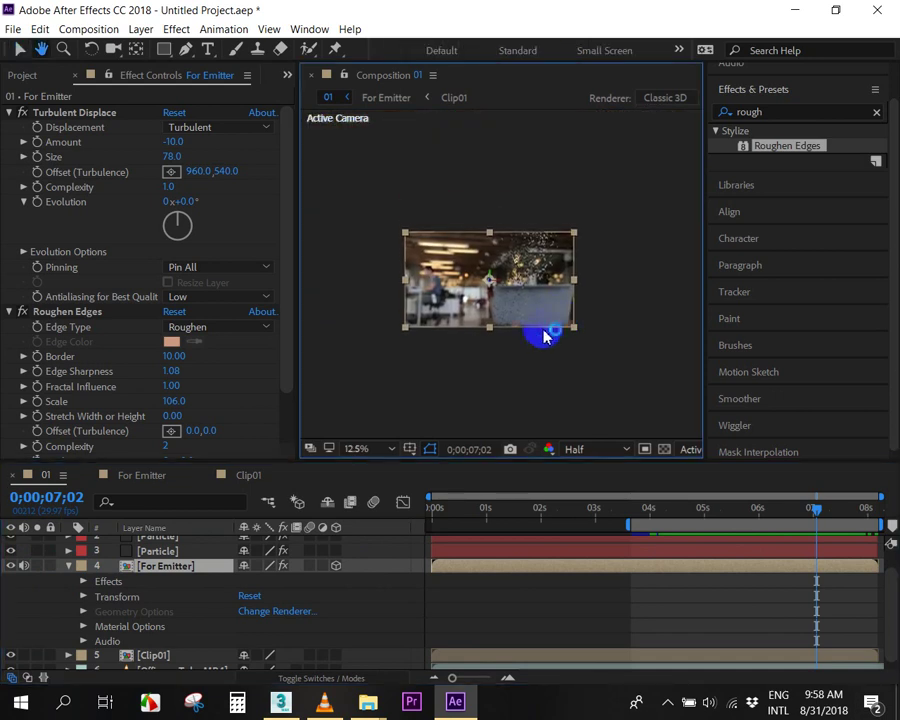
{"action": "scroll", "coordinate": [527, 345], "scroll_direction": "up", "scroll_amount": 4}
{"action": "left_click", "coordinate": [93, 547]}
{"action": "left_click", "coordinate": [70, 566]}
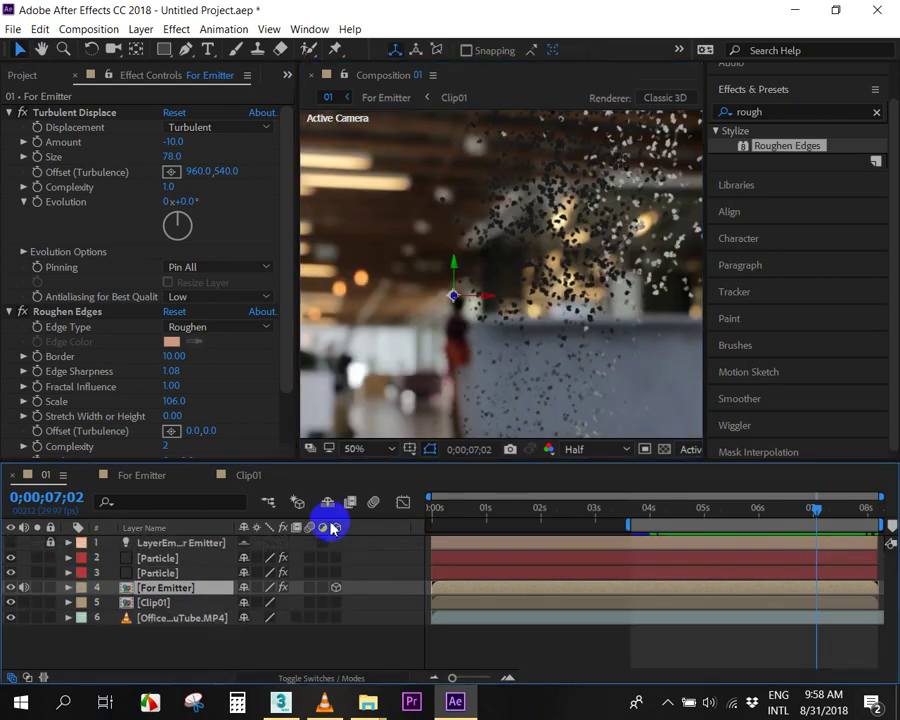
Widen the composition preview area and view frame 4;15 at 25% zoom.
{"action": "left_click_drag", "start_coordinate": [704, 246], "coordinate": [850, 248]}
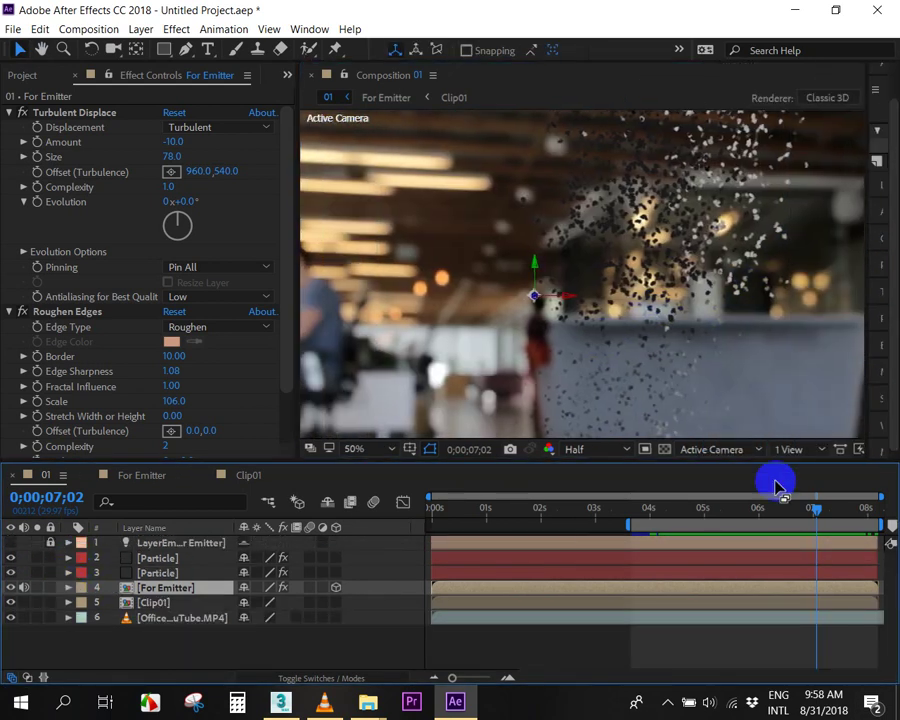
{"action": "mouse_move", "coordinate": [697, 514]}
{"action": "left_mouse_down"}
{"action": "mouse_move", "coordinate": [679, 516]}
{"action": "mouse_move", "coordinate": [848, 517]}
{"action": "mouse_move", "coordinate": [823, 512]}
{"action": "left_mouse_up"}
{"action": "scroll", "coordinate": [683, 327], "scroll_direction": "down", "scroll_amount": 2}
{"action": "key", "text": "h"}
{"action": "key", "text": "v"}
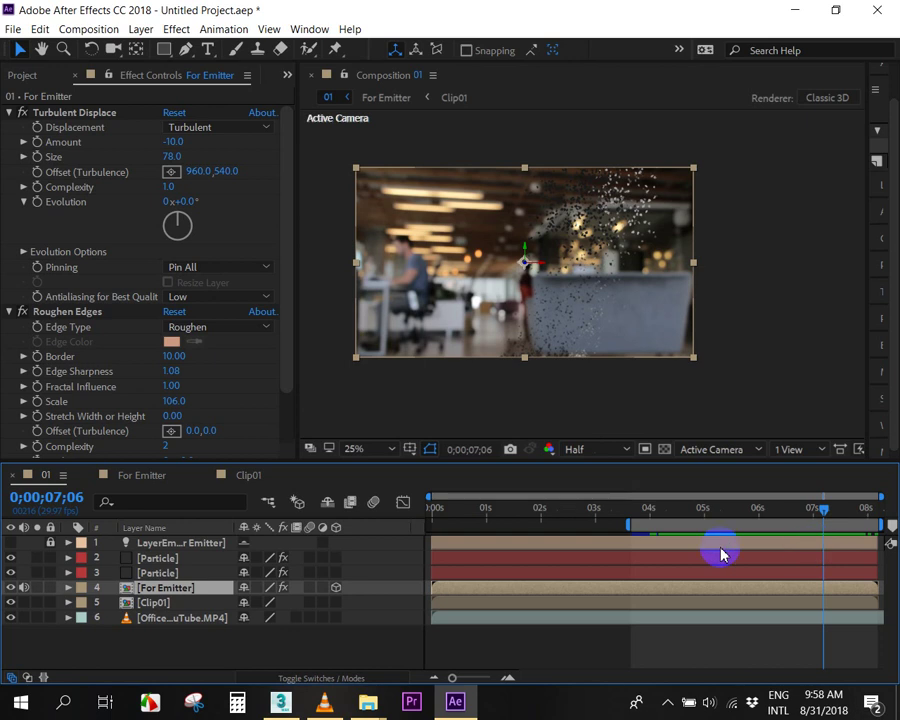
Expand the For Emitter layer to review its effects list, then collapse it.
{"action": "left_click", "coordinate": [20, 588]}
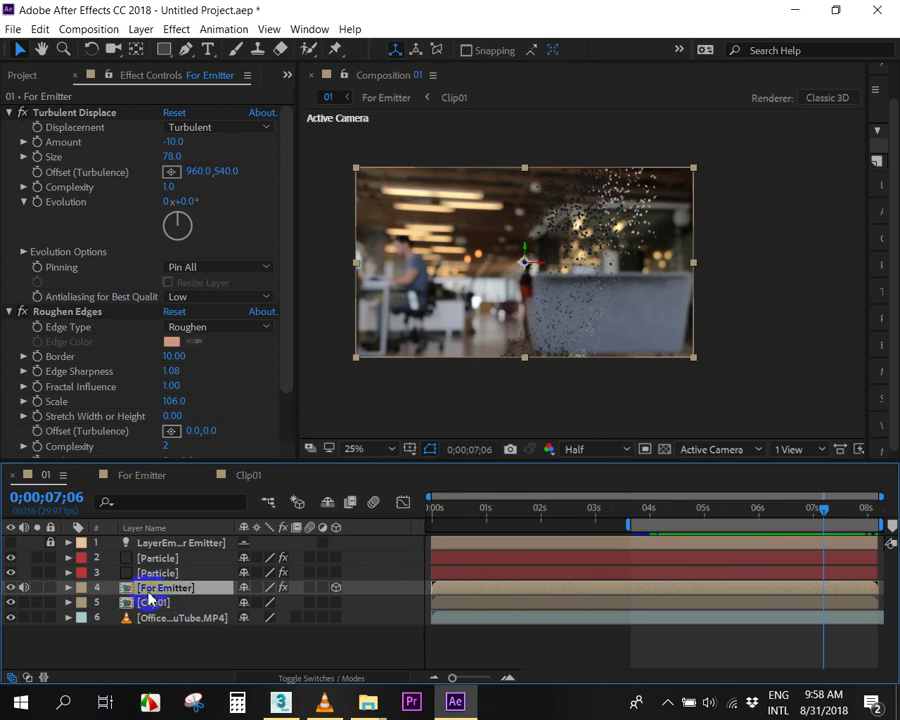
{"action": "left_click", "coordinate": [68, 587]}
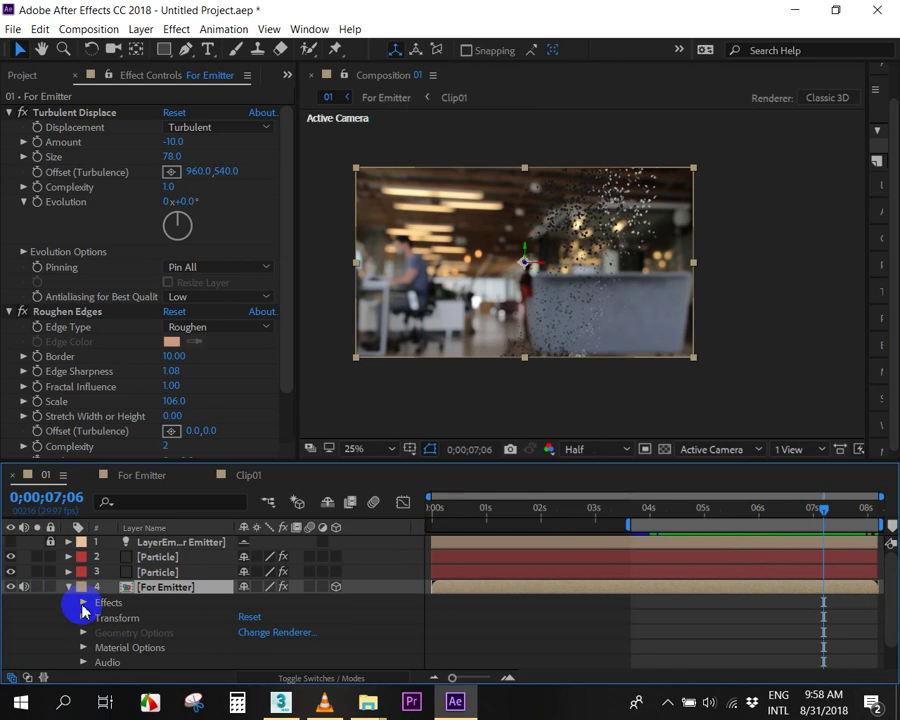
{"action": "left_click", "coordinate": [84, 603]}
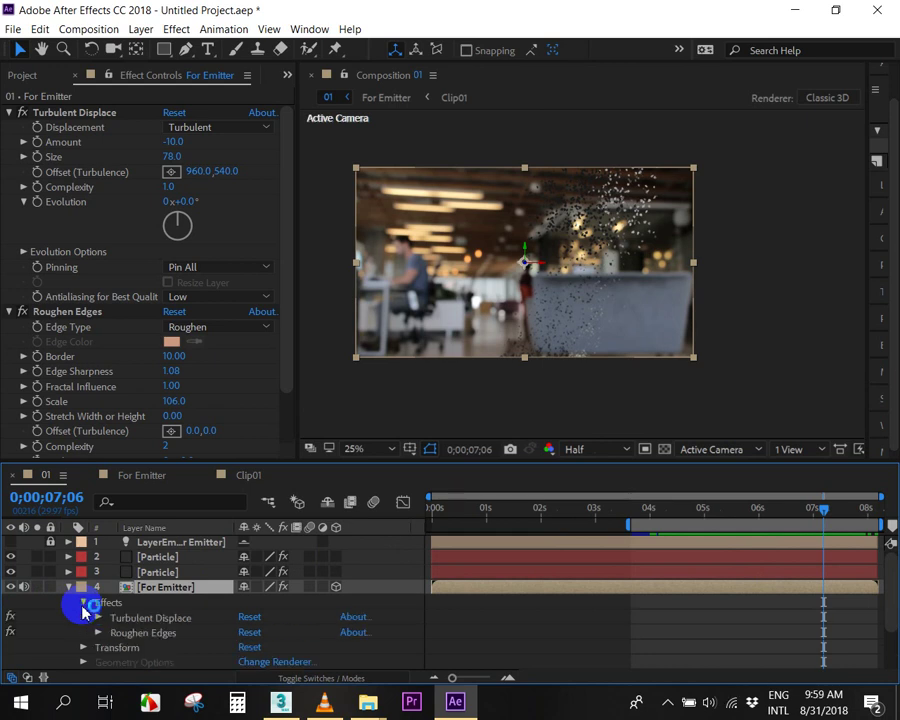
{"action": "left_click", "coordinate": [83, 605]}
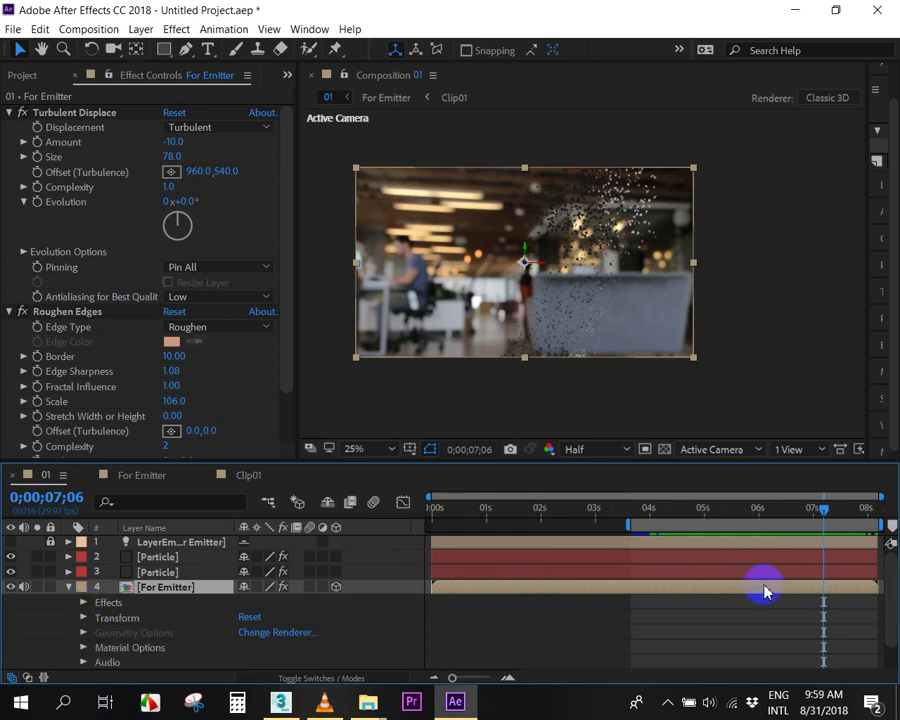
Scrub the For Emitter mask's upward motion, then back in 01 collapse it and select Clip01.
{"action": "double_click", "coordinate": [817, 591]}
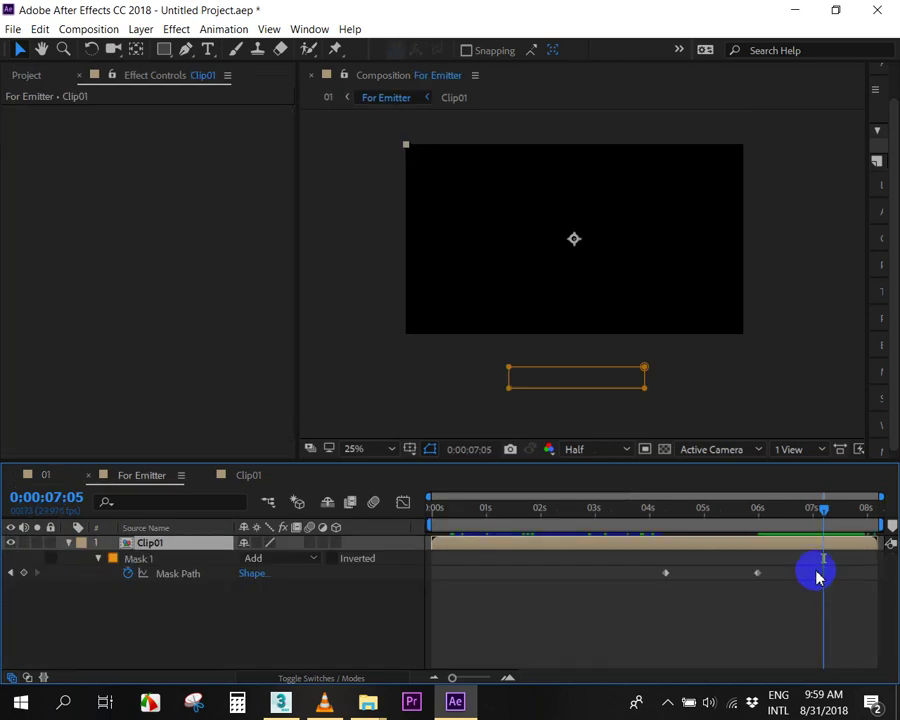
{"action": "mouse_move", "coordinate": [817, 513]}
{"action": "left_mouse_down"}
{"action": "mouse_move", "coordinate": [691, 520]}
{"action": "mouse_move", "coordinate": [777, 515]}
{"action": "left_mouse_up"}
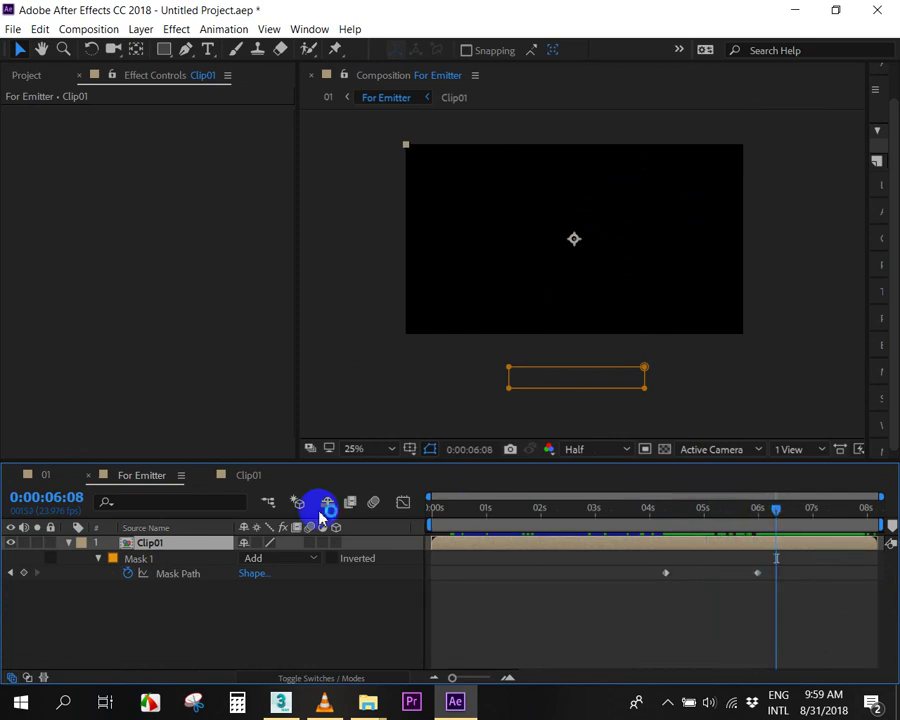
{"action": "left_click", "coordinate": [45, 474]}
{"action": "left_click", "coordinate": [69, 587]}
{"action": "left_click", "coordinate": [158, 602]}
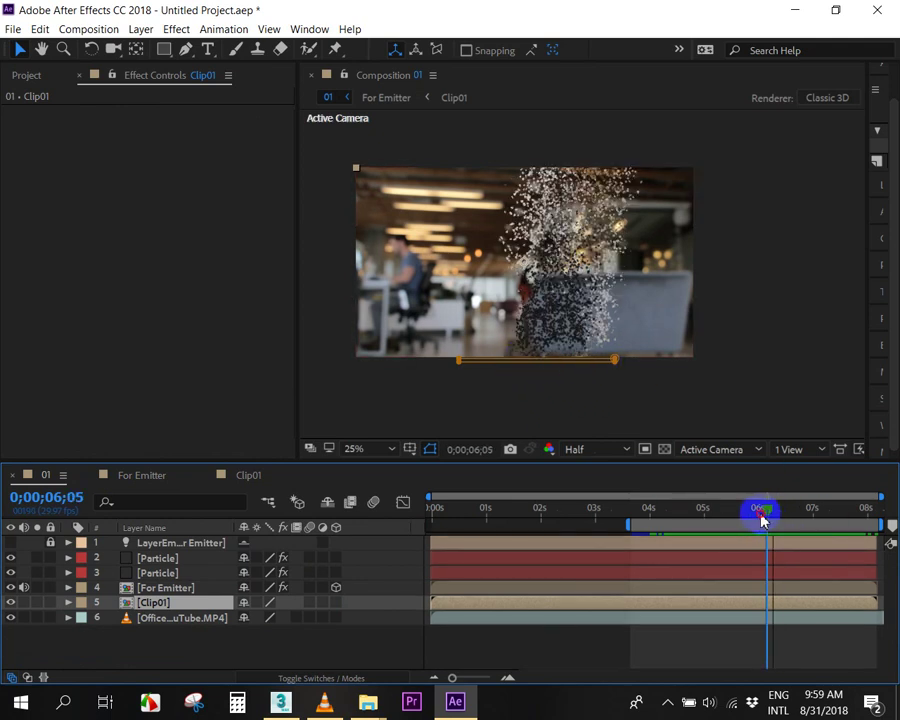
At the 6;00 Mask Path keyframe, drag Clip01's mask line down below the footage.
{"action": "left_click_drag", "start_coordinate": [775, 523], "coordinate": [780, 608]}
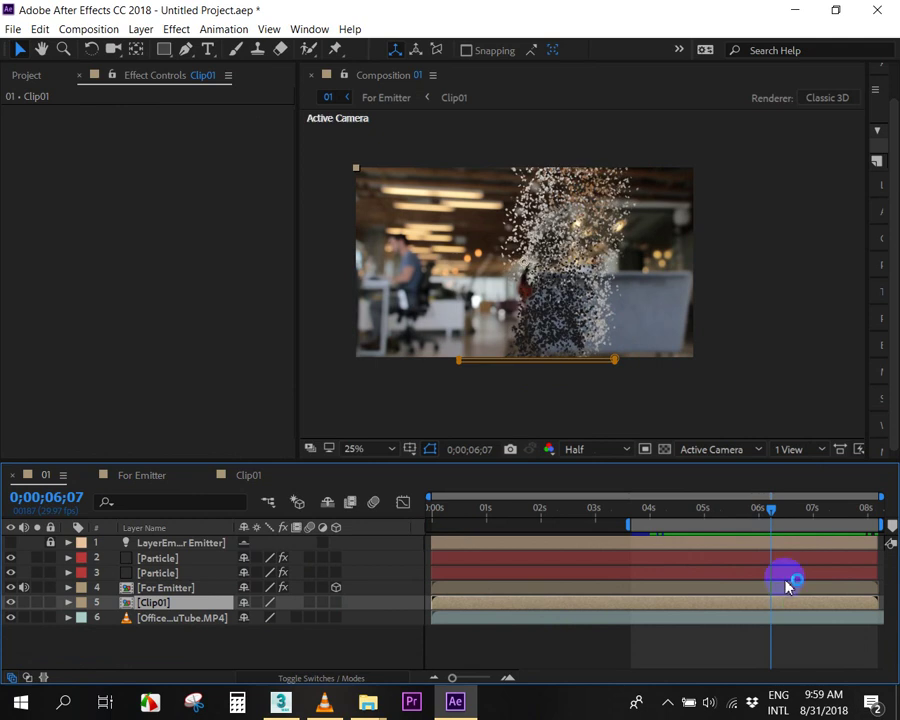
{"action": "left_click", "coordinate": [69, 602]}
{"action": "scroll", "coordinate": [124, 630], "scroll_direction": "down", "scroll_amount": 2}
{"action": "left_click_drag", "start_coordinate": [771, 512], "coordinate": [757, 512]}
{"action": "scroll", "coordinate": [558, 397], "scroll_direction": "up", "scroll_amount": 4}
{"action": "scroll", "coordinate": [540, 355], "scroll_direction": "down", "scroll_amount": 2}
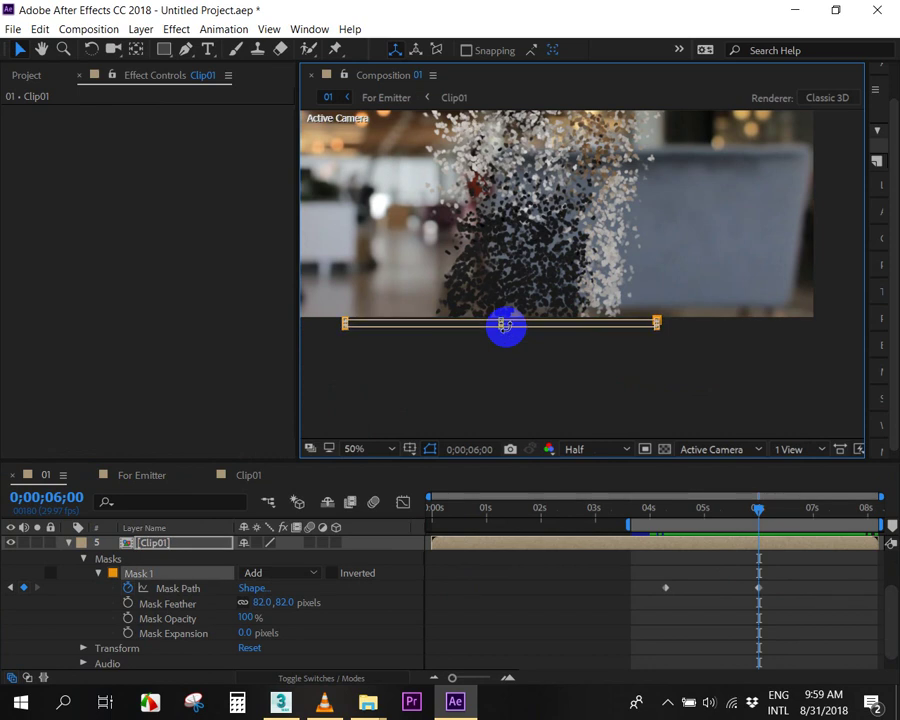
{"action": "left_click", "coordinate": [655, 324]}
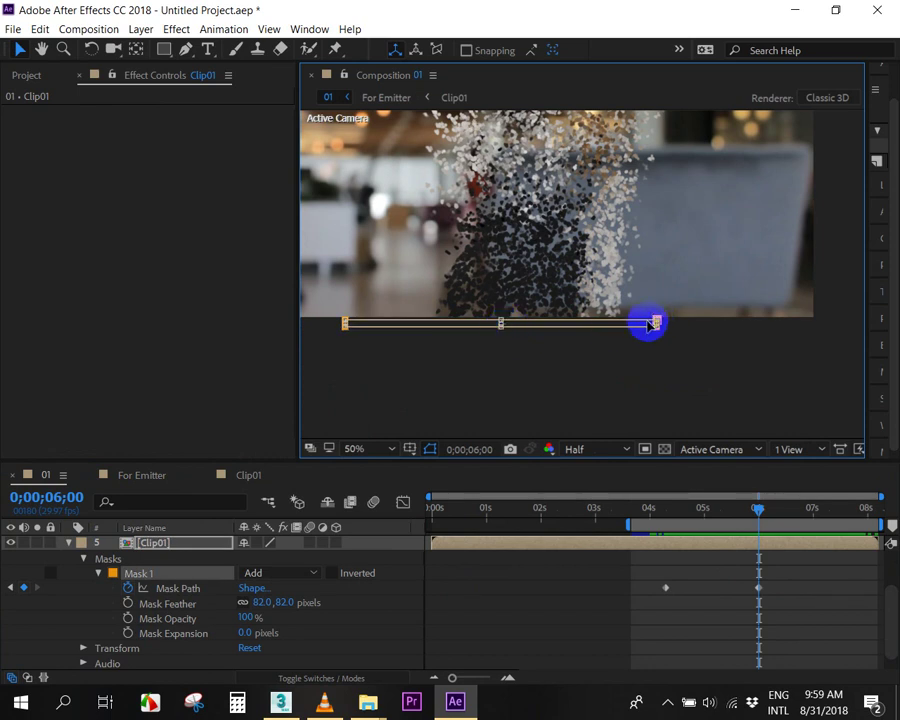
{"action": "left_click_drag", "start_coordinate": [655, 324], "coordinate": [646, 371]}
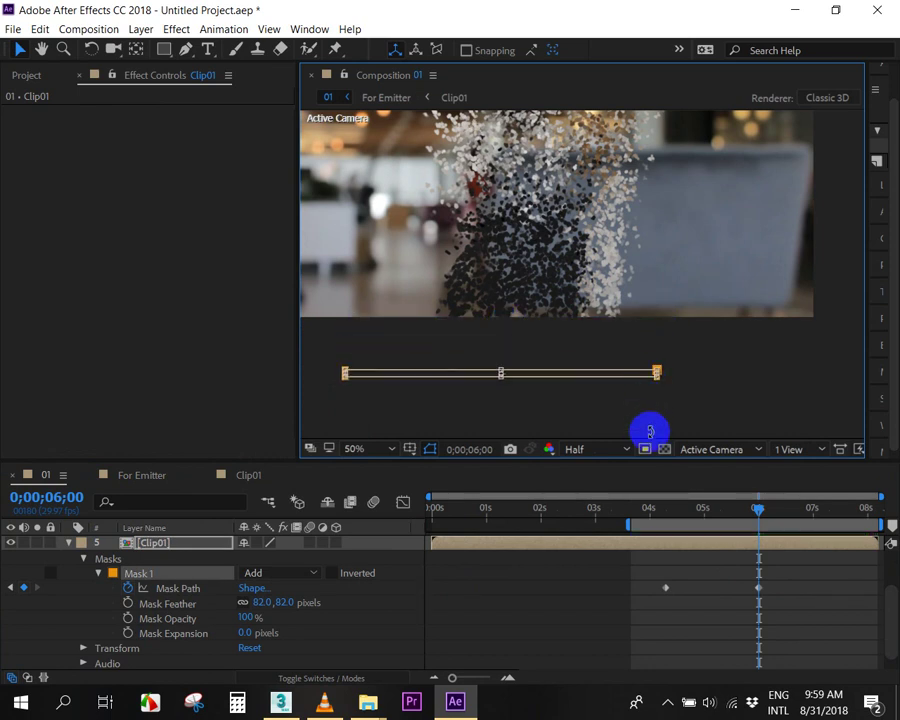
{"action": "scroll", "coordinate": [720, 324], "scroll_direction": "down", "scroll_amount": 2}
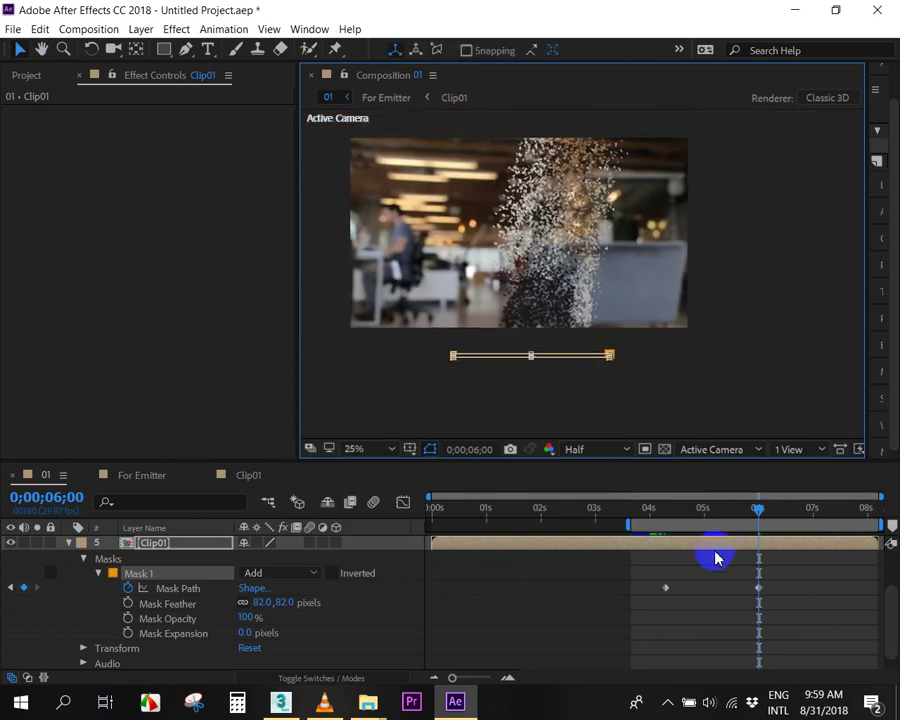
{"action": "left_click", "coordinate": [665, 537]}
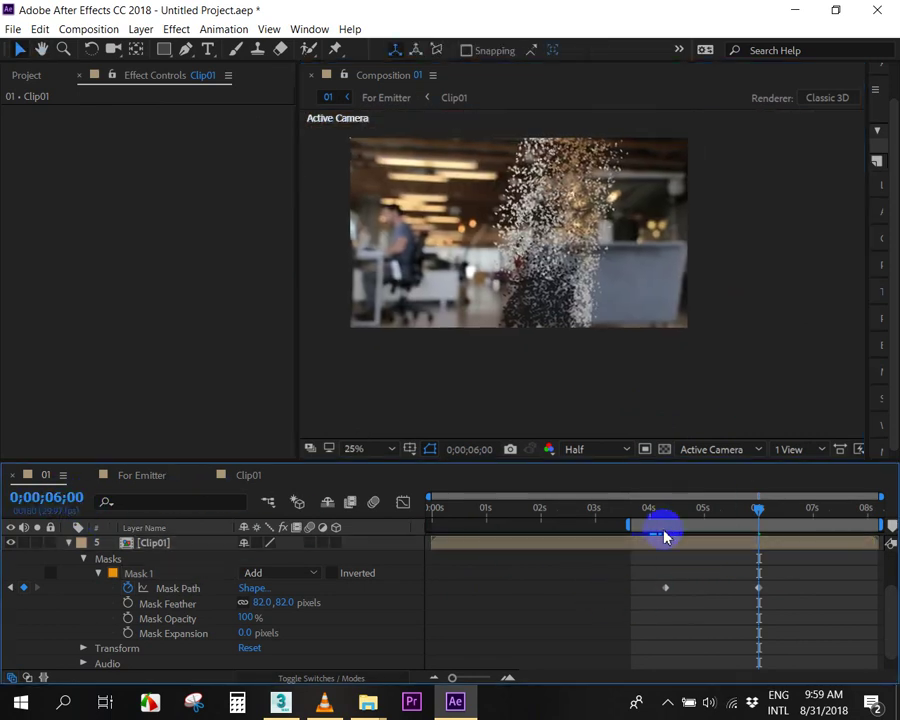
Scrub through the dispersal, then select the mask and zoom the view to 50% around it.
{"action": "mouse_move", "coordinate": [636, 518]}
{"action": "left_mouse_down"}
{"action": "mouse_move", "coordinate": [855, 549]}
{"action": "mouse_move", "coordinate": [793, 551]}
{"action": "mouse_move", "coordinate": [802, 553]}
{"action": "left_mouse_up"}
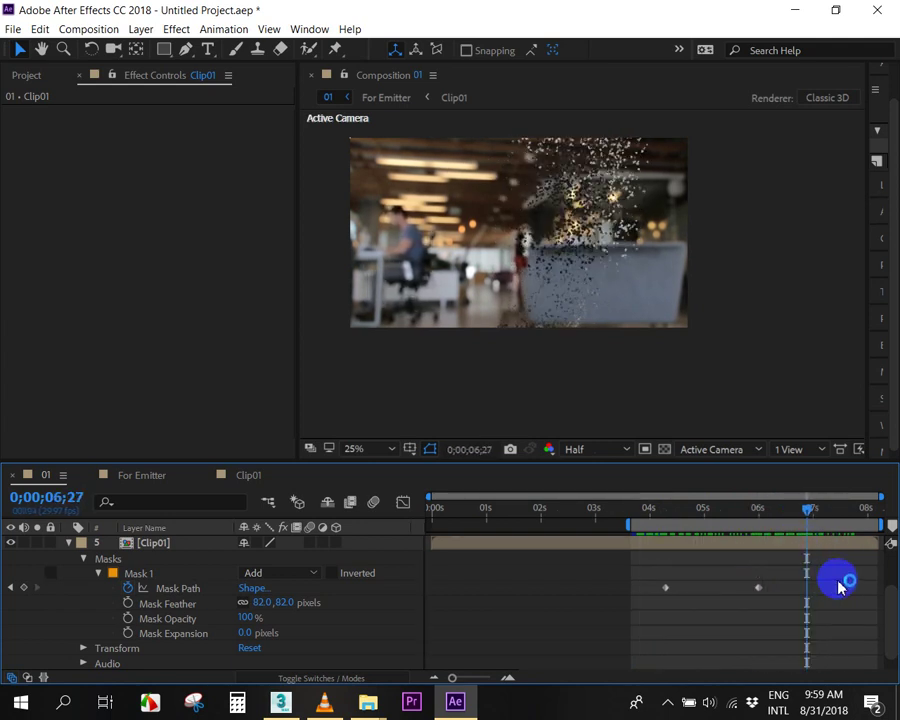
{"action": "left_click", "coordinate": [712, 513]}
{"action": "mouse_move", "coordinate": [712, 513]}
{"action": "left_mouse_down"}
{"action": "mouse_move", "coordinate": [766, 513]}
{"action": "mouse_move", "coordinate": [880, 538]}
{"action": "mouse_move", "coordinate": [840, 557]}
{"action": "mouse_move", "coordinate": [849, 557]}
{"action": "left_mouse_up"}
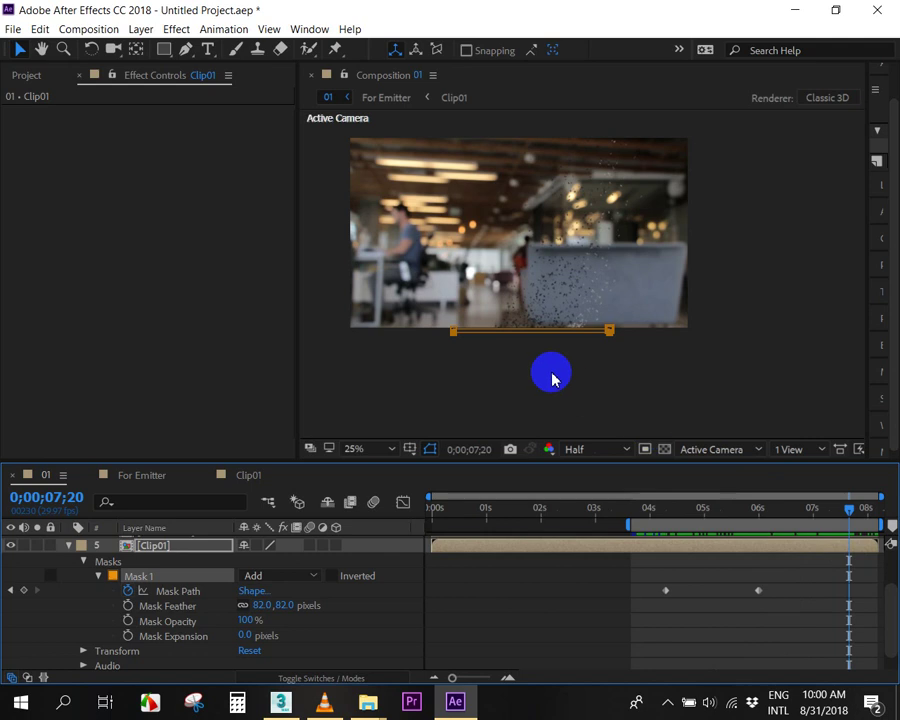
{"action": "left_click", "coordinate": [527, 337]}
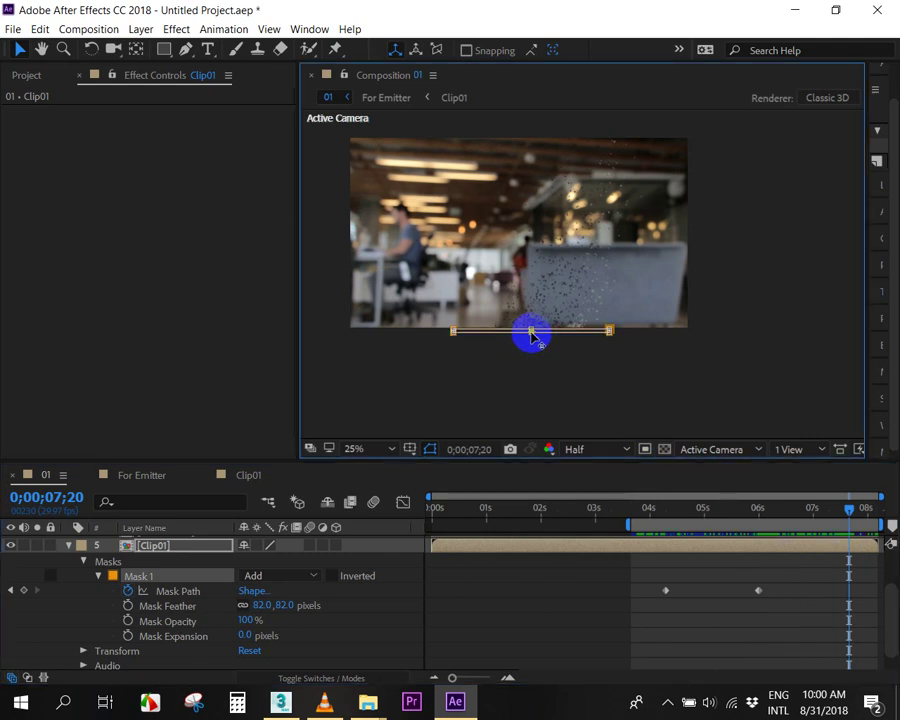
{"action": "left_click_drag", "start_coordinate": [530, 376], "coordinate": [541, 344]}
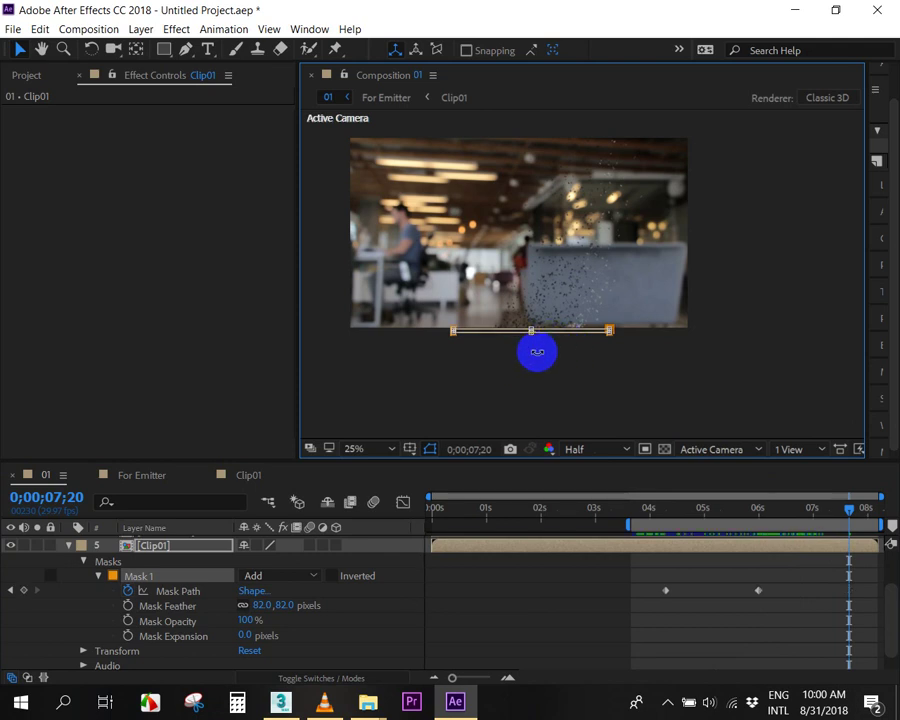
{"action": "key", "text": "period"}
{"action": "key", "text": "period"}
{"action": "left_click_drag", "start_coordinate": [631, 303], "coordinate": [564, 304]}
{"action": "scroll", "coordinate": [137, 576], "scroll_direction": "up", "scroll_amount": 3}
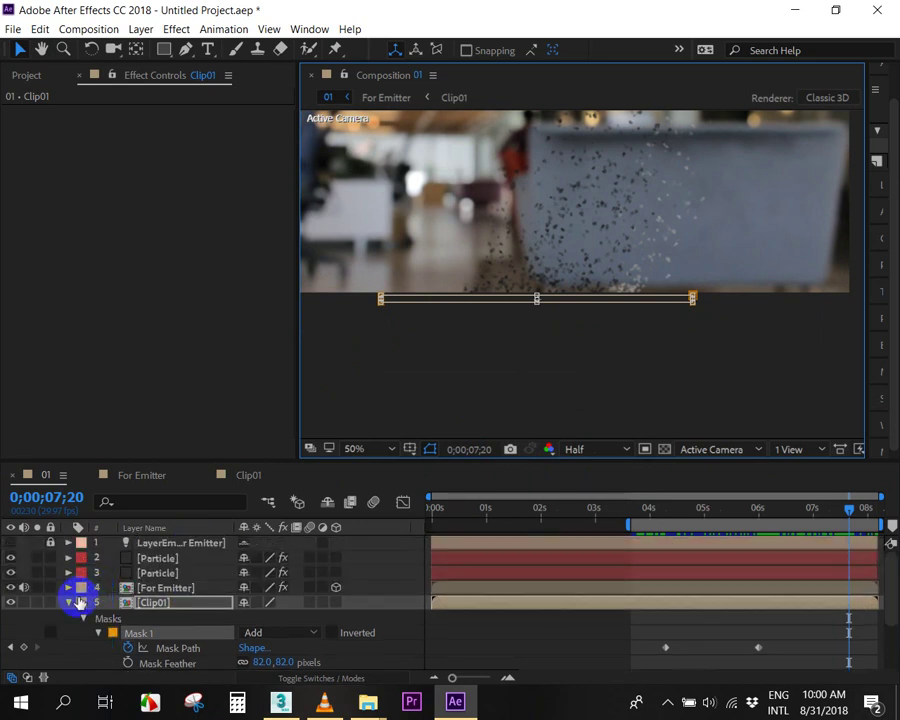
Solo Clip01 to scrub the masked clip alone, then turn solo off.
{"action": "left_click", "coordinate": [37, 608]}
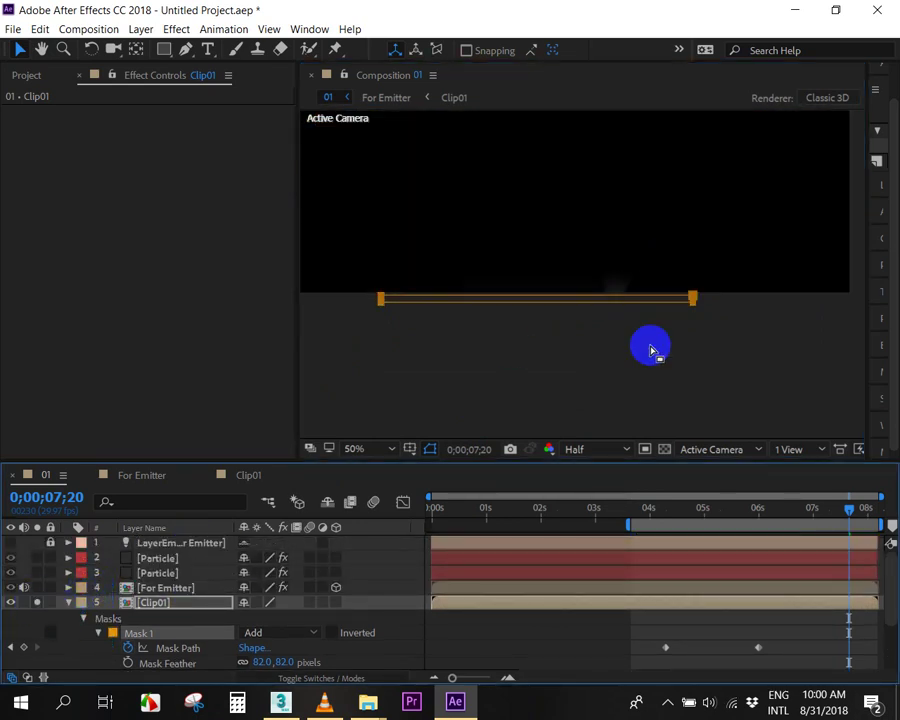
{"action": "scroll", "coordinate": [700, 521], "scroll_direction": "down", "scroll_amount": 3}
{"action": "mouse_move", "coordinate": [665, 521]}
{"action": "left_mouse_down"}
{"action": "mouse_move", "coordinate": [752, 519]}
{"action": "mouse_move", "coordinate": [727, 527]}
{"action": "left_mouse_up"}
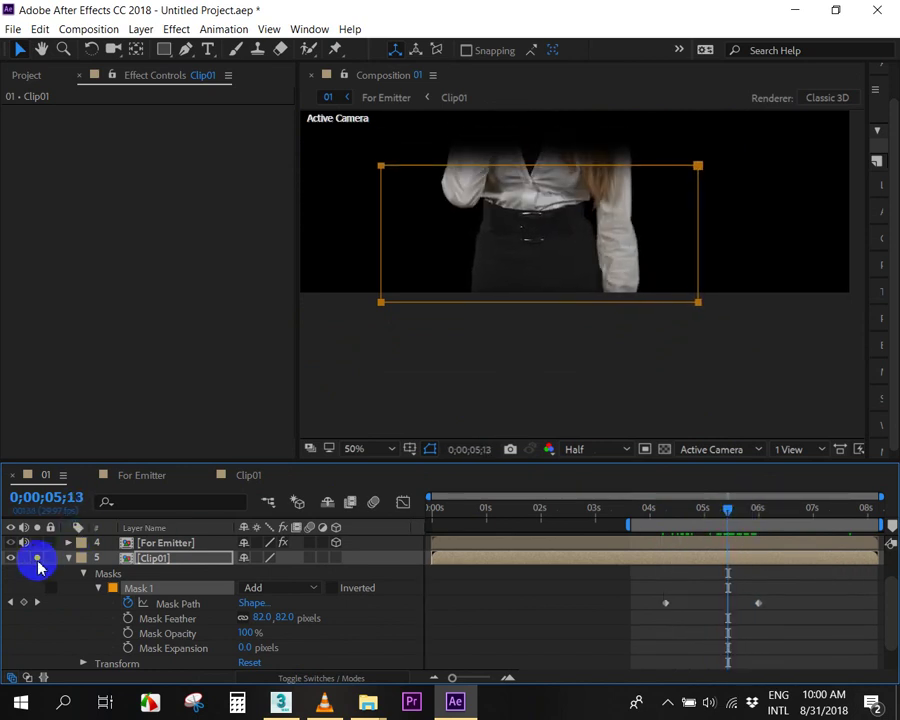
{"action": "left_click", "coordinate": [37, 560]}
Select For Emitter, scrub the dispersal from about 4;21, and select the first Particle layer.
{"action": "left_click", "coordinate": [160, 542]}
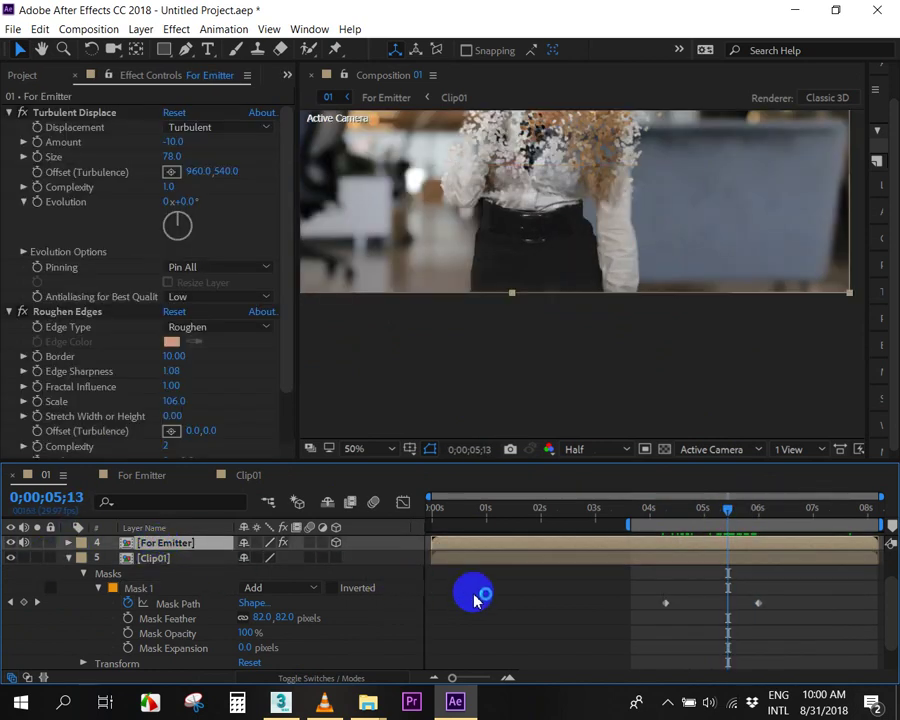
{"action": "scroll", "coordinate": [465, 615], "scroll_direction": "up", "scroll_amount": 3}
{"action": "scroll", "coordinate": [579, 297], "scroll_direction": "down", "scroll_amount": 2}
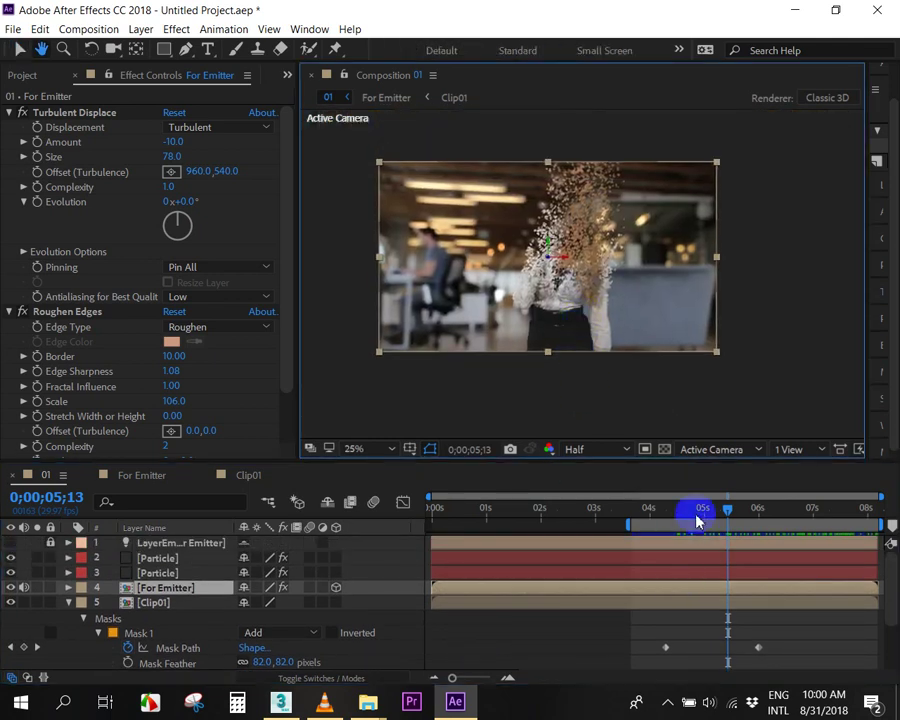
{"action": "left_click", "coordinate": [690, 515]}
{"action": "left_click_drag", "start_coordinate": [690, 515], "coordinate": [820, 518]}
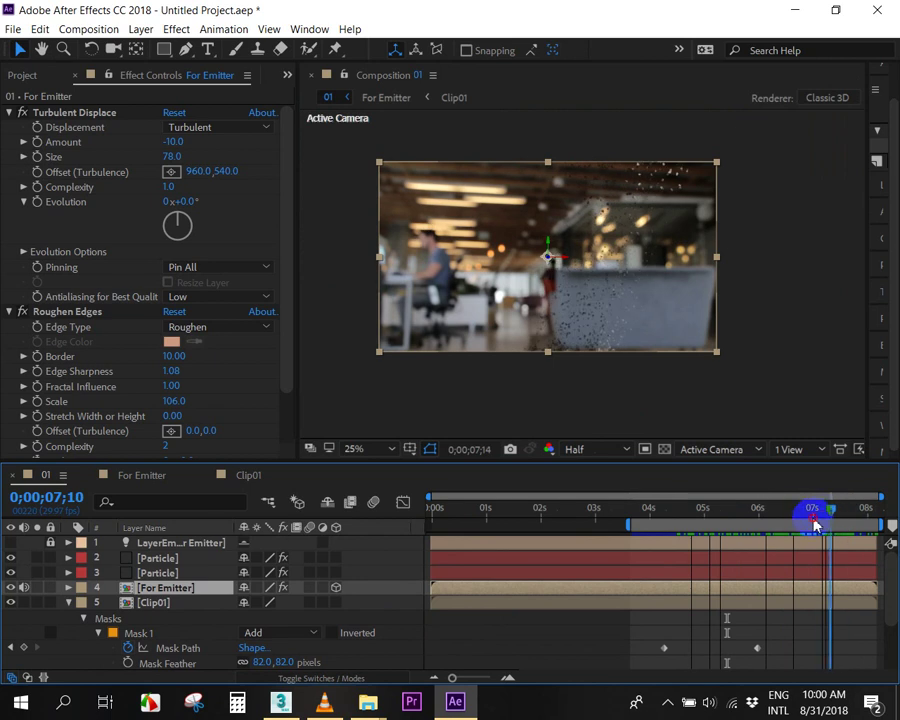
{"action": "left_click_drag", "start_coordinate": [820, 518], "coordinate": [796, 515]}
{"action": "scroll", "coordinate": [291, 231], "scroll_direction": "down", "scroll_amount": 3}
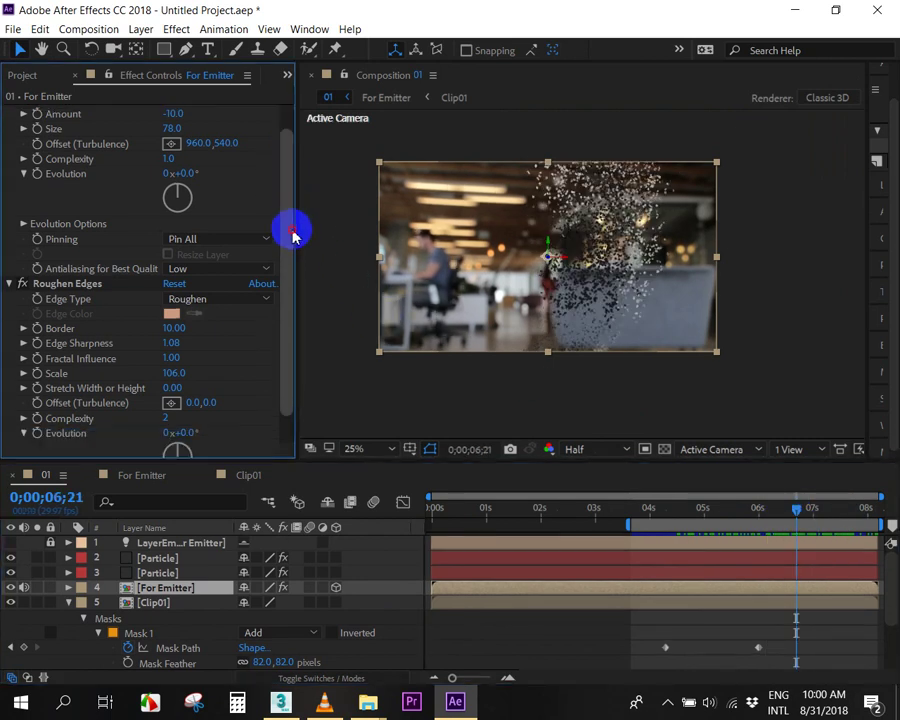
{"action": "left_click", "coordinate": [697, 561]}
Set Particular Life to 1.0 sec on the first Particle layer and 2.0 sec on the second.
{"action": "left_click_drag", "start_coordinate": [289, 174], "coordinate": [284, 257]}
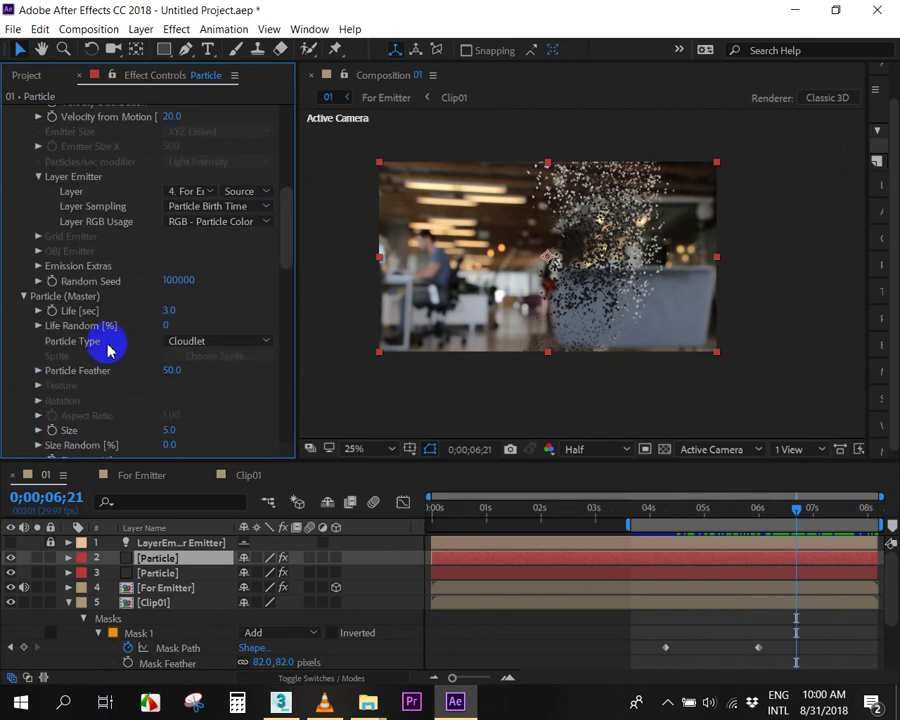
{"action": "scroll", "coordinate": [97, 325], "scroll_direction": "up", "scroll_amount": 2}
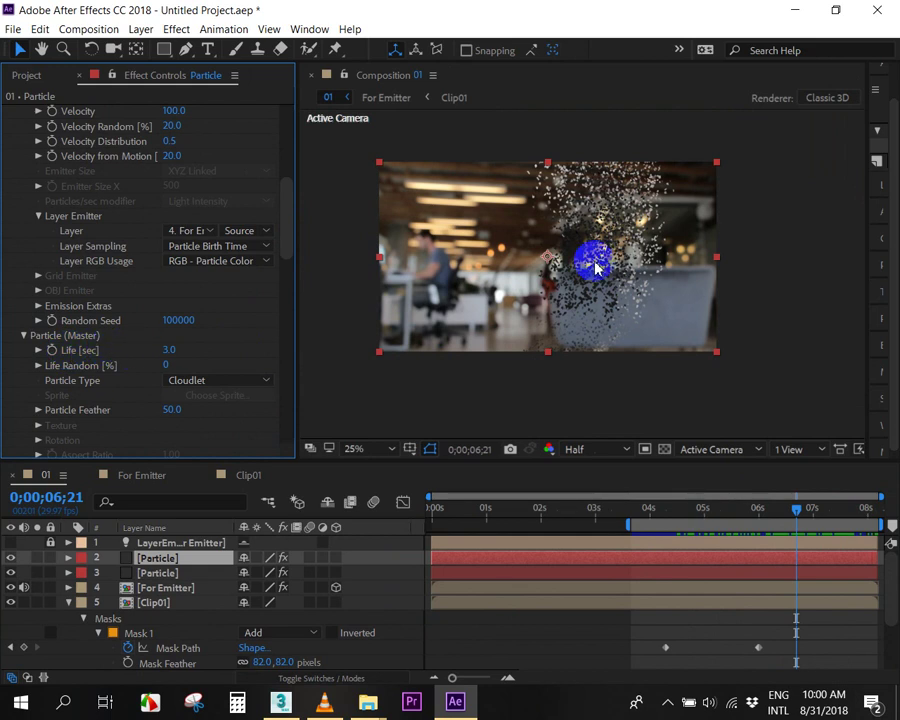
{"action": "scroll", "coordinate": [595, 265], "scroll_direction": "up", "scroll_amount": 2}
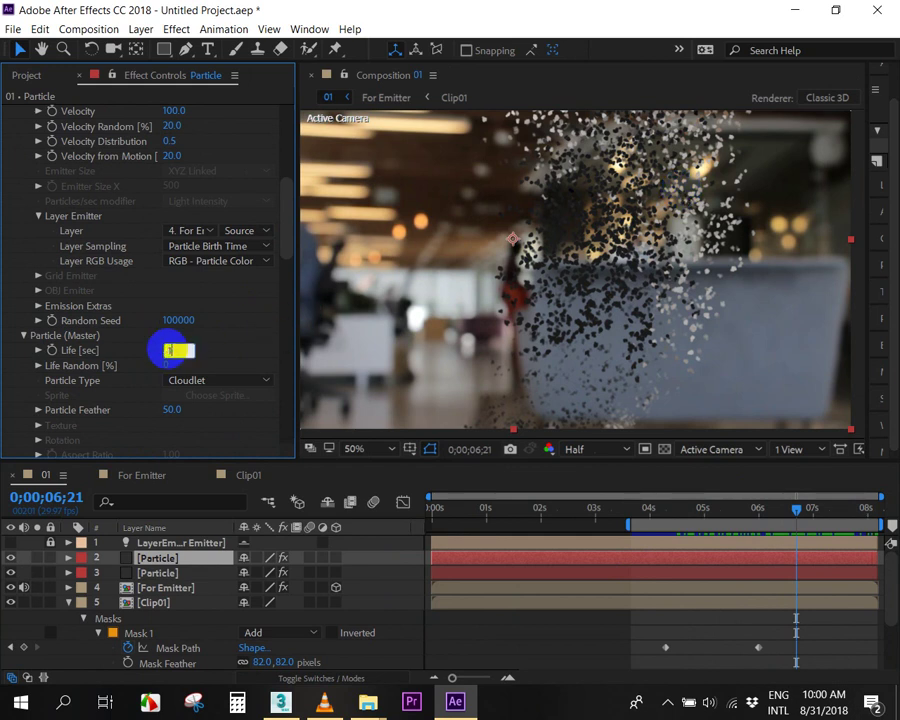
{"action": "left_click", "coordinate": [618, 572]}
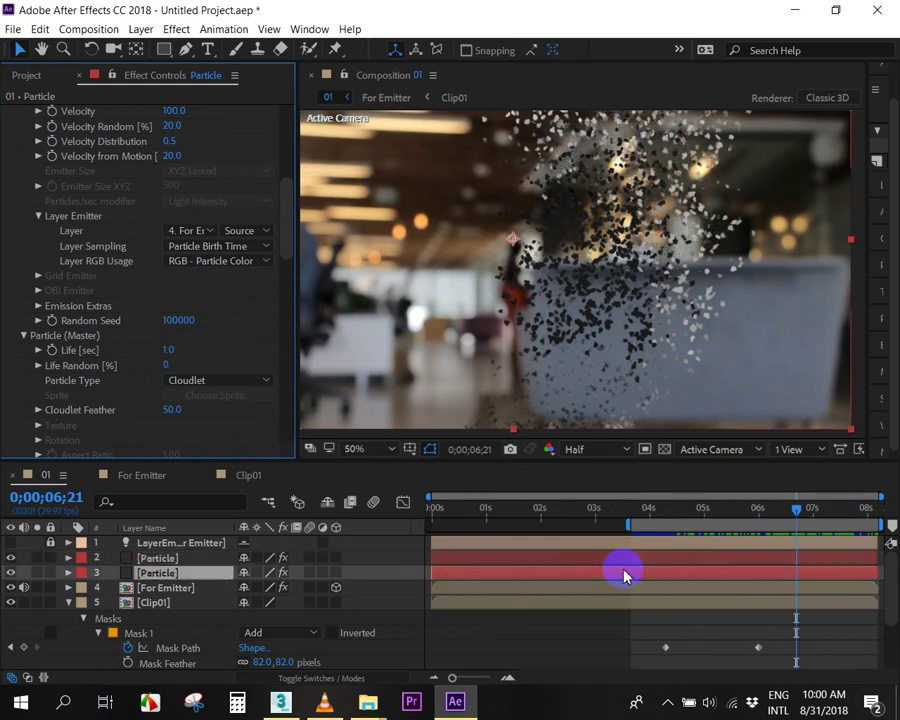
{"action": "left_click", "coordinate": [9, 112]}
{"action": "scroll", "coordinate": [217, 320], "scroll_direction": "down", "scroll_amount": 3}
{"action": "scroll", "coordinate": [215, 335], "scroll_direction": "down", "scroll_amount": 5}
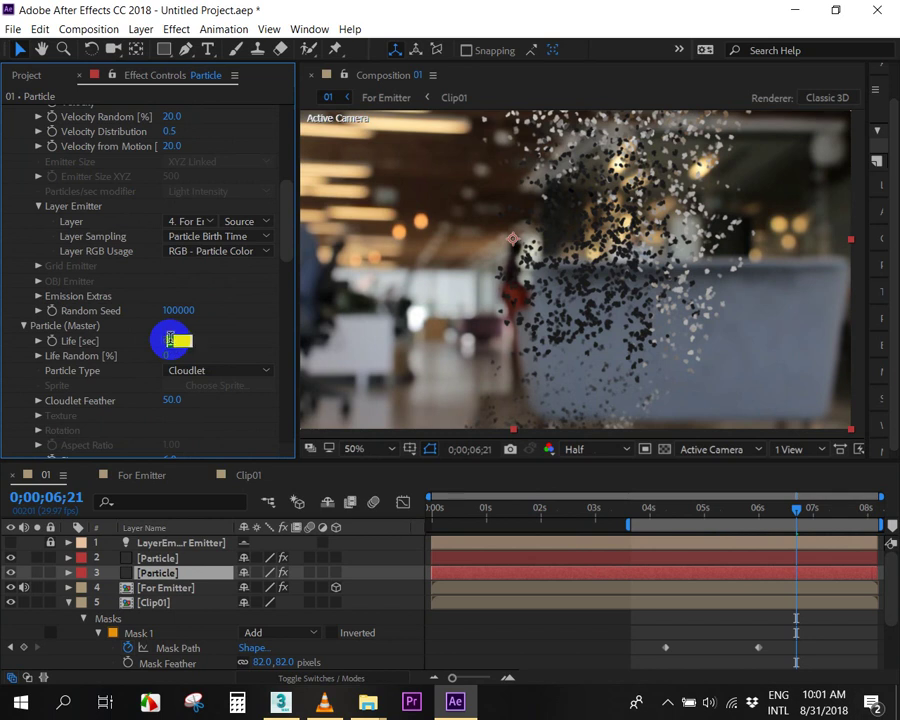
{"action": "type", "text": "2"}
{"action": "key", "text": "Return"}
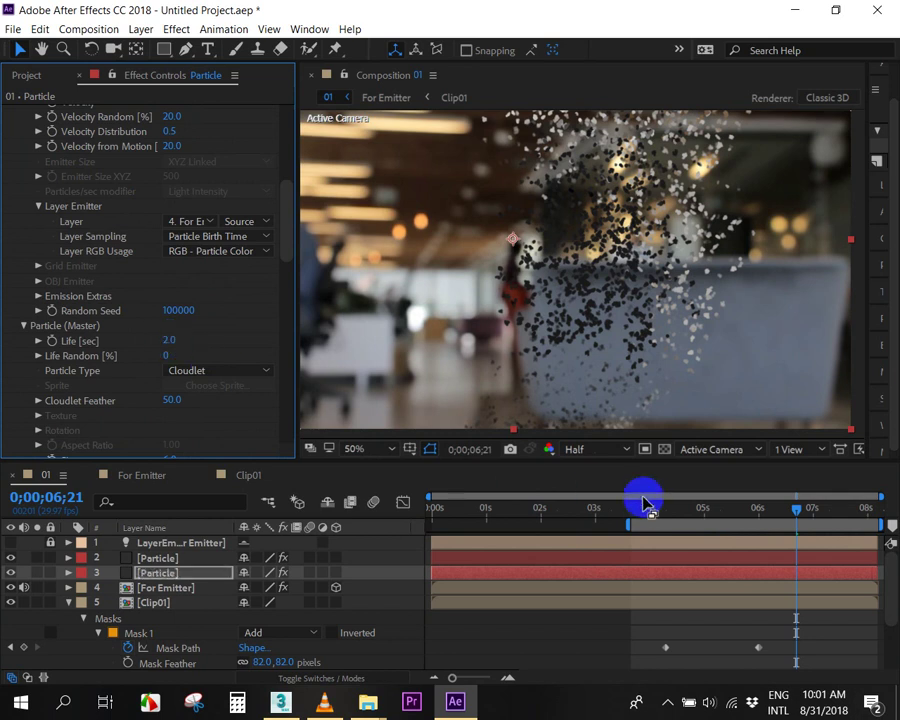
{"action": "left_click", "coordinate": [654, 509]}
Preview the shorter-life dissolve at 25% zoom from about 4;02.
{"action": "key", "text": "comma"}
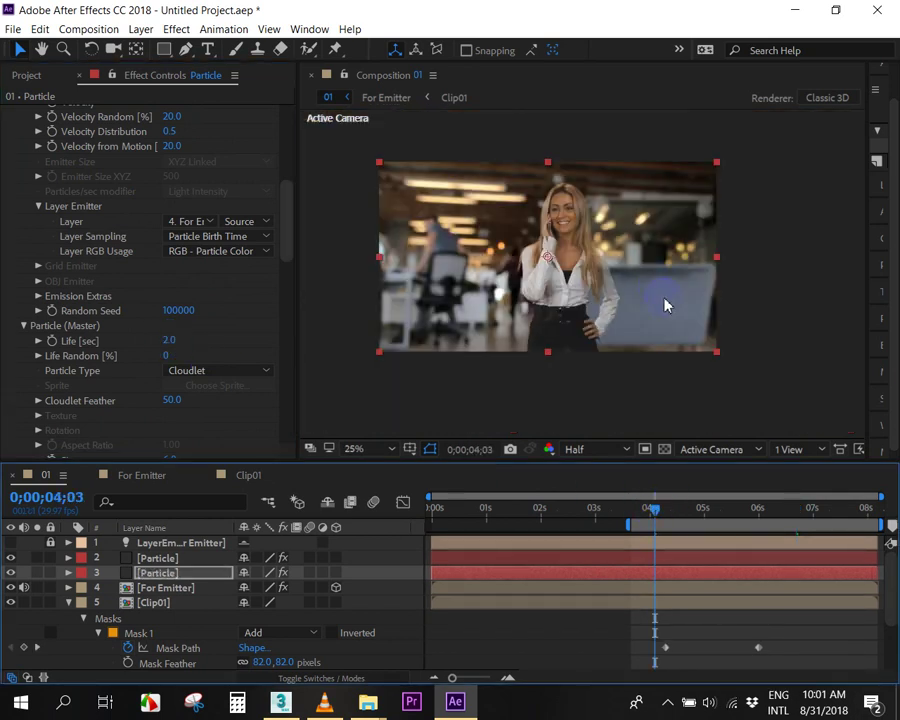
{"action": "key", "text": "space"}
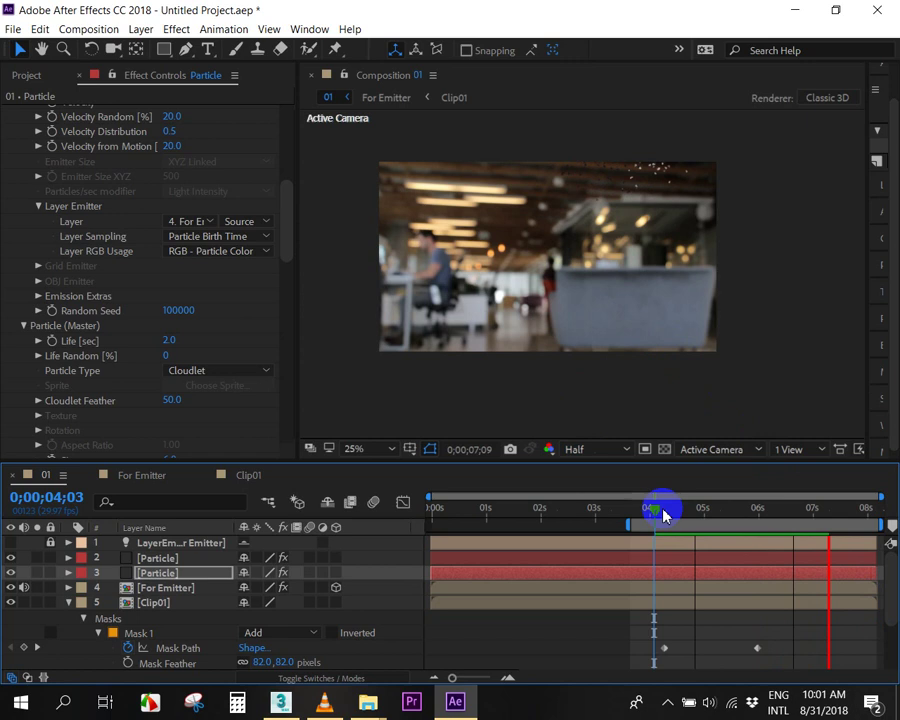
{"action": "left_click_drag", "start_coordinate": [664, 512], "coordinate": [655, 513]}
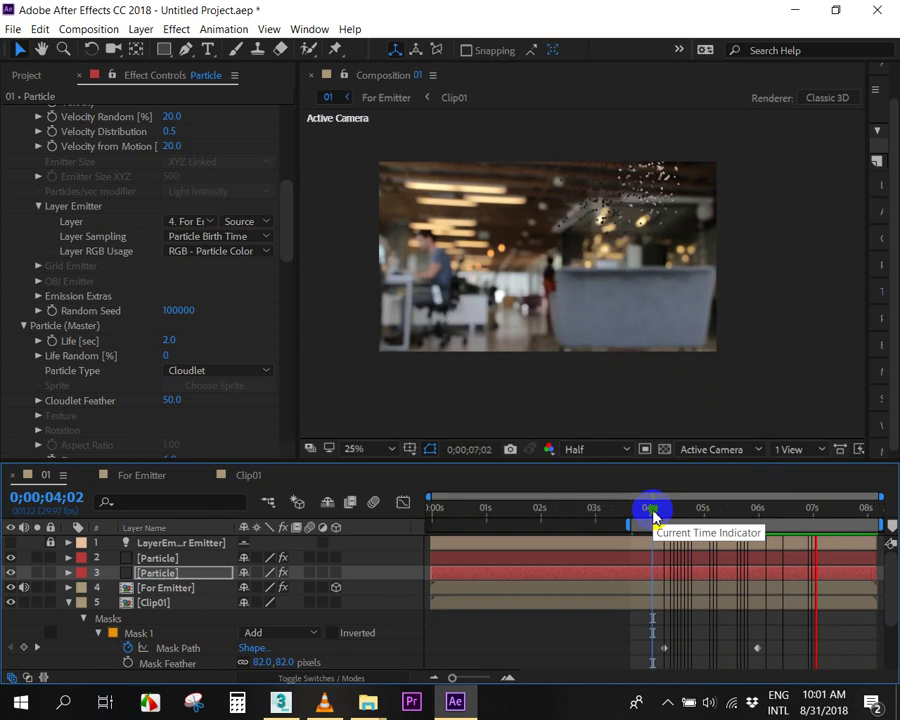
{"action": "key", "text": "space"}
Play the dissolve in the maximized viewer, then stop and restore the normal panel layout.
{"action": "key", "text": "grave"}
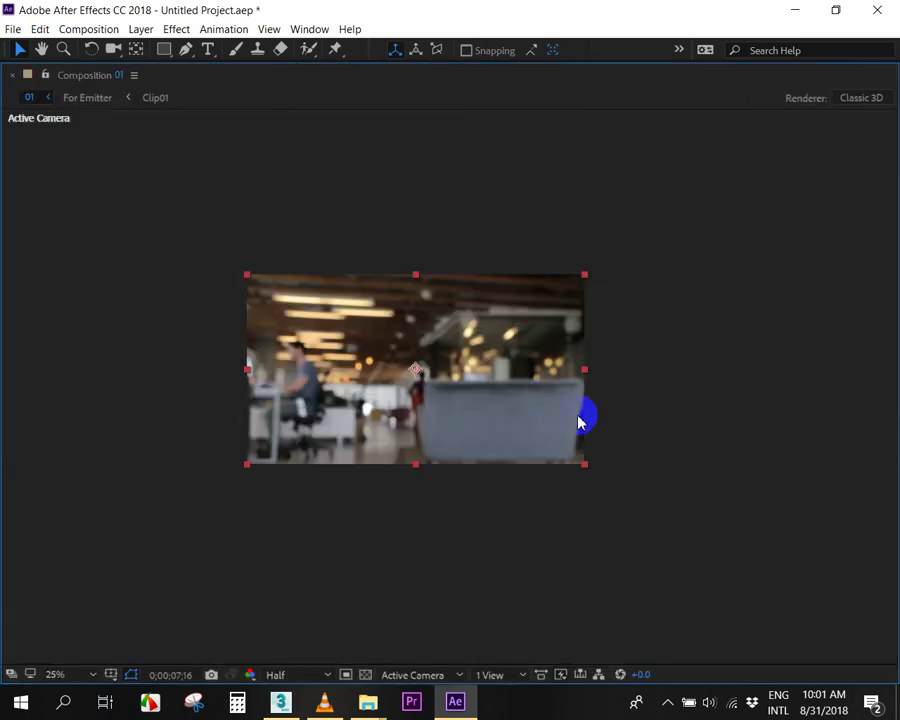
{"action": "scroll", "coordinate": [460, 420], "scroll_direction": "up", "scroll_amount": 2}
{"action": "left_click_drag", "start_coordinate": [492, 467], "coordinate": [514, 468]}
{"action": "left_click", "coordinate": [679, 566]}
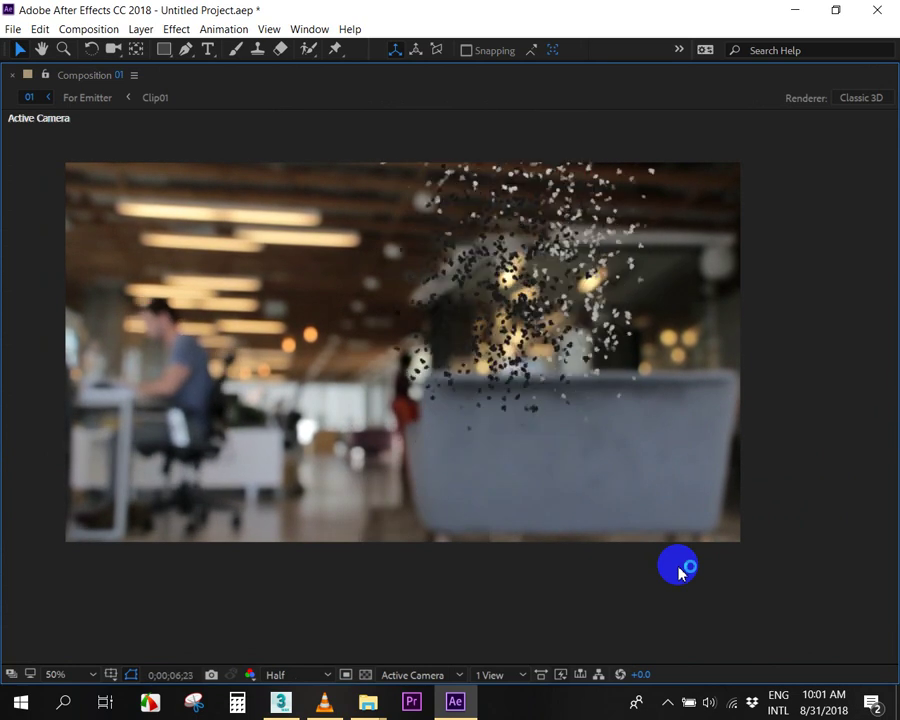
{"action": "key", "text": "space"}
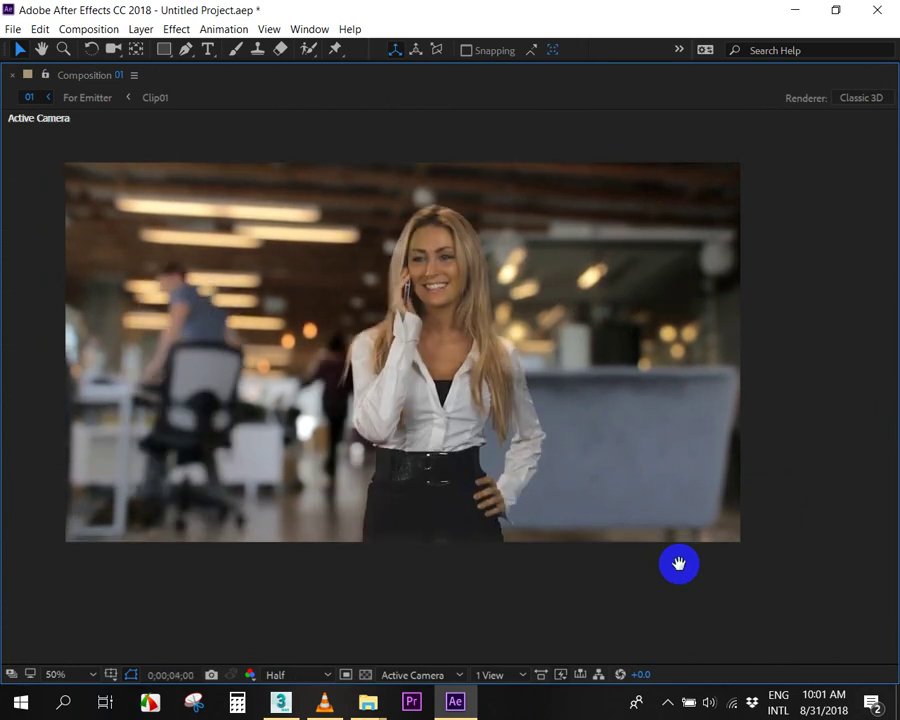
{"action": "key", "text": "grave"}
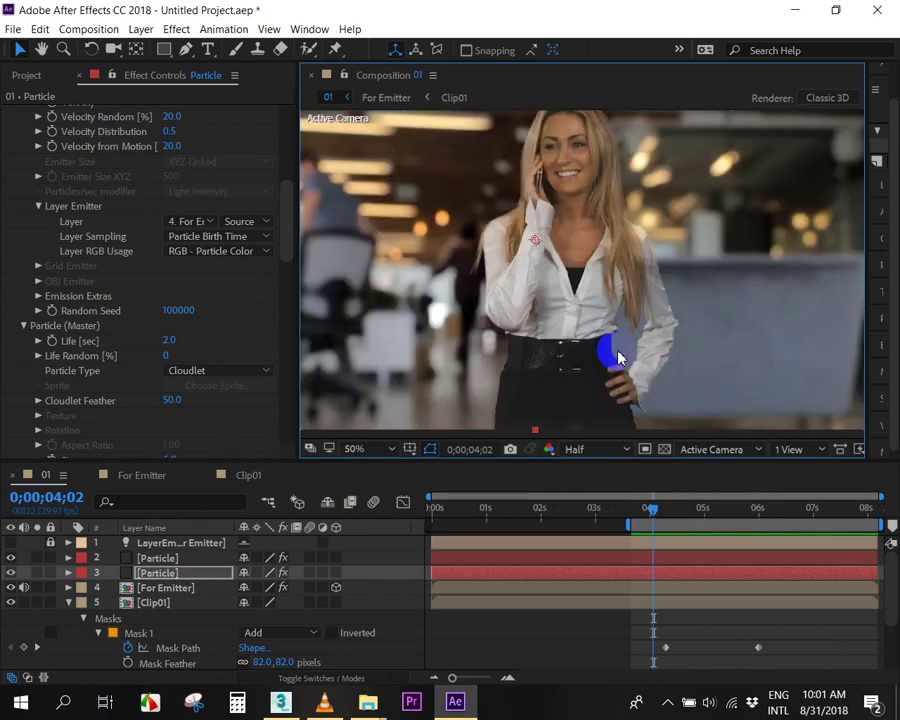